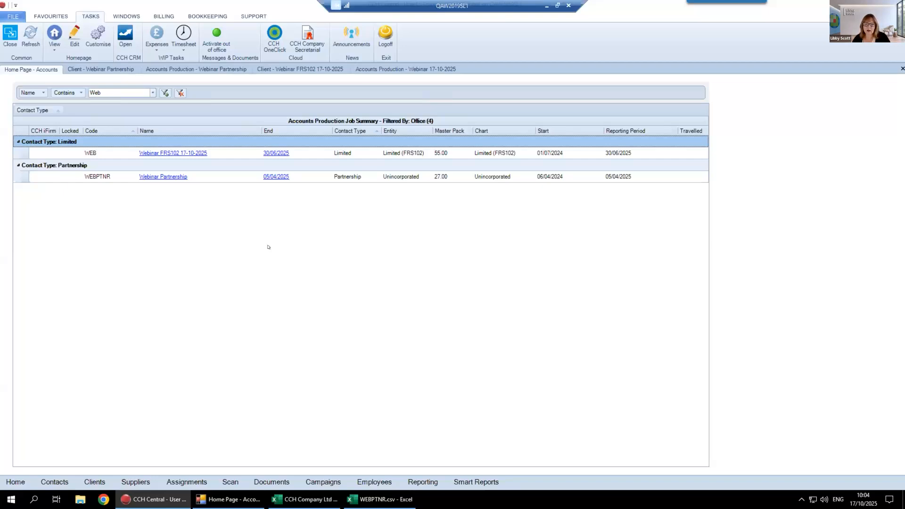
Open the client search page and close it again to return to the accounts home page
{"action": "left_click", "coordinate": [87, 482]}
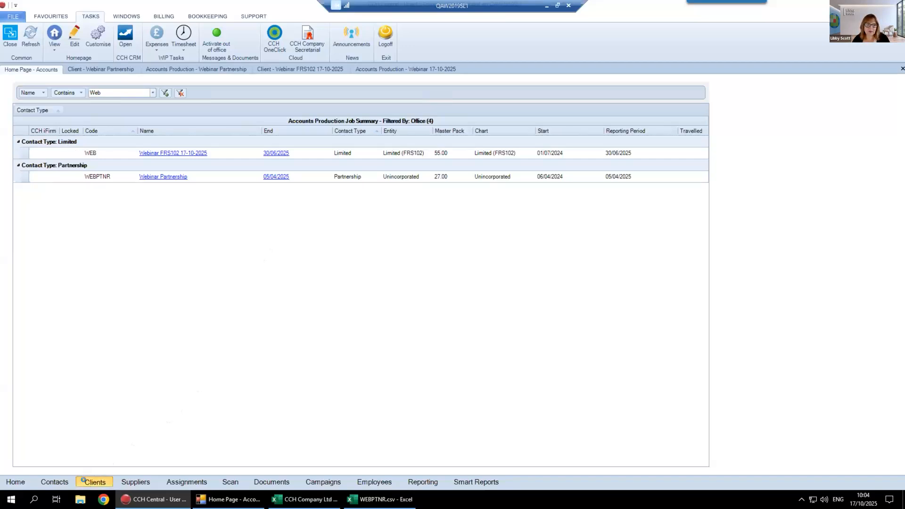
{"action": "left_click", "coordinate": [80, 71]}
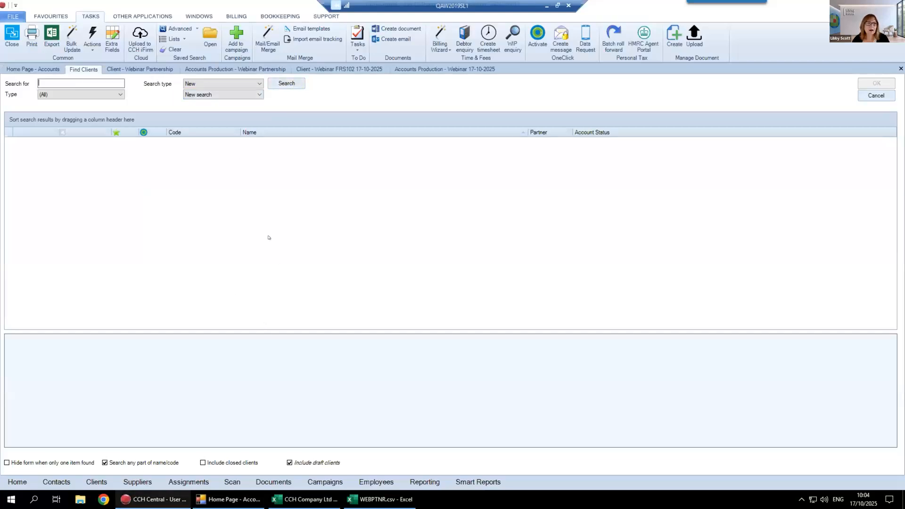
{"action": "right_click", "coordinate": [80, 70]}
{"action": "left_click", "coordinate": [89, 77]}
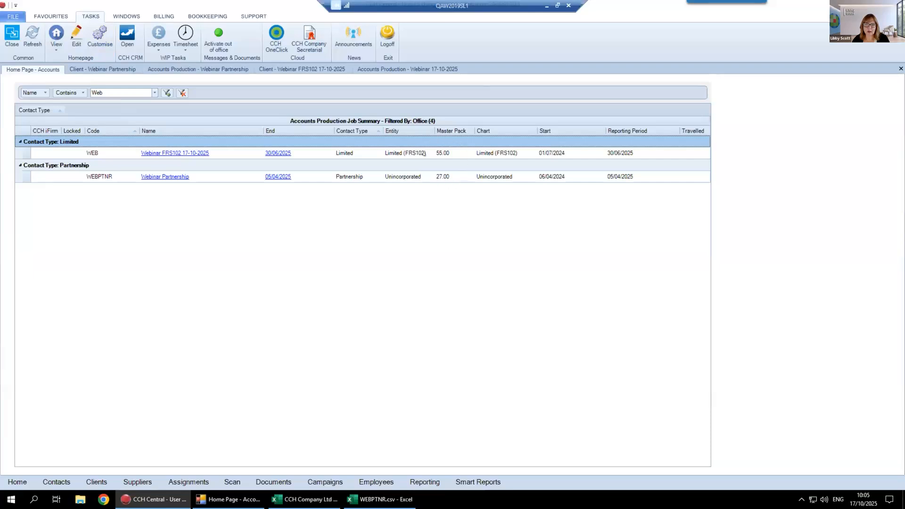
Examine the Accounts Production job summary's options, including the Filter Data By choices and the fields available for filtering
{"action": "right_click", "coordinate": [443, 165]}
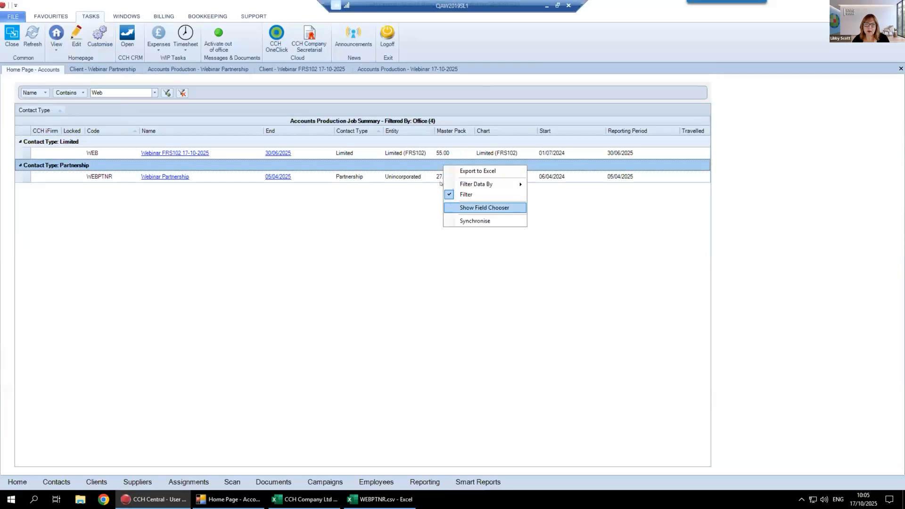
{"action": "left_click", "coordinate": [450, 170]}
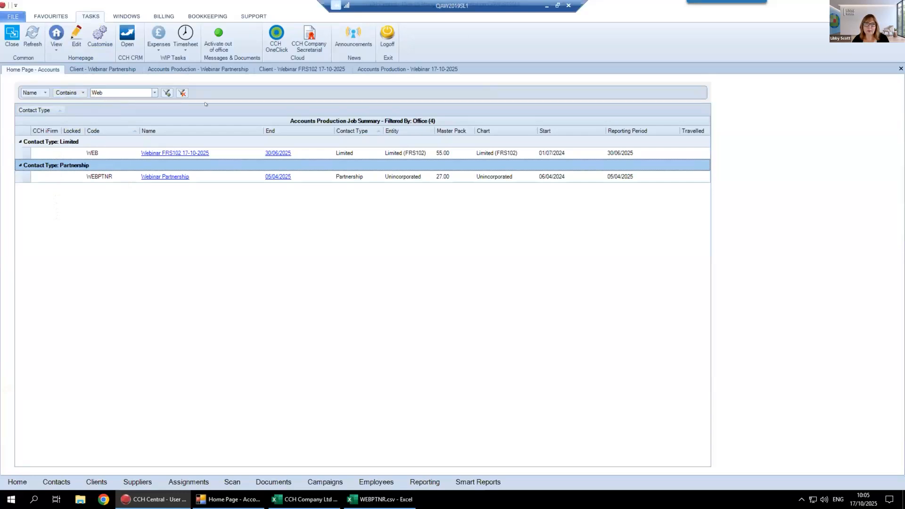
{"action": "right_click", "coordinate": [333, 117]}
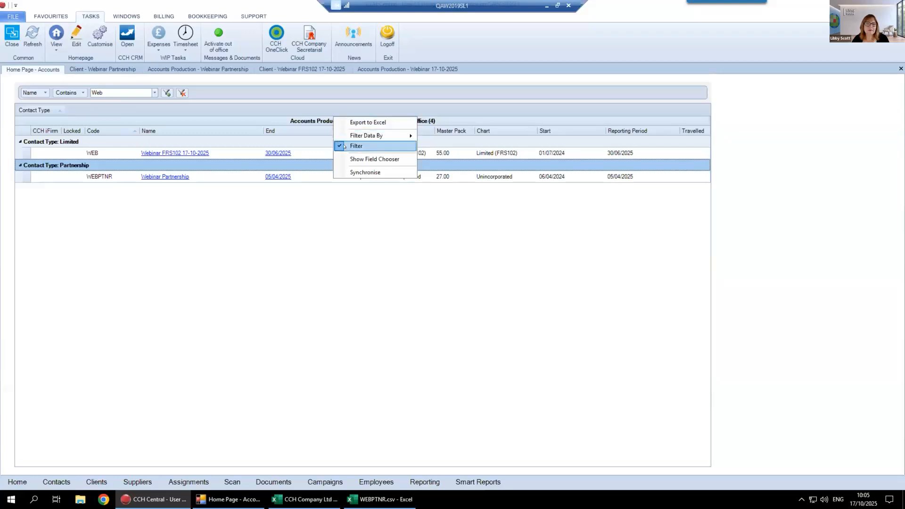
{"action": "mouse_move", "coordinate": [350, 134]}
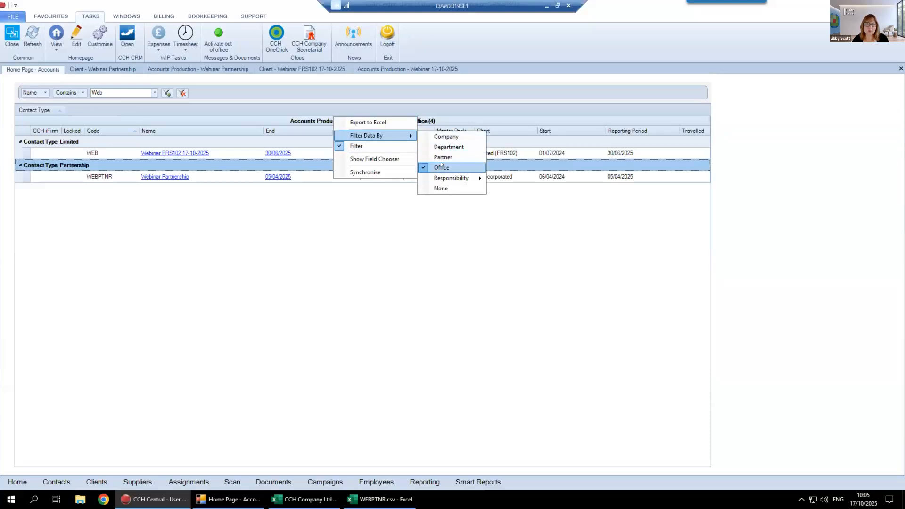
{"action": "mouse_move", "coordinate": [441, 178]}
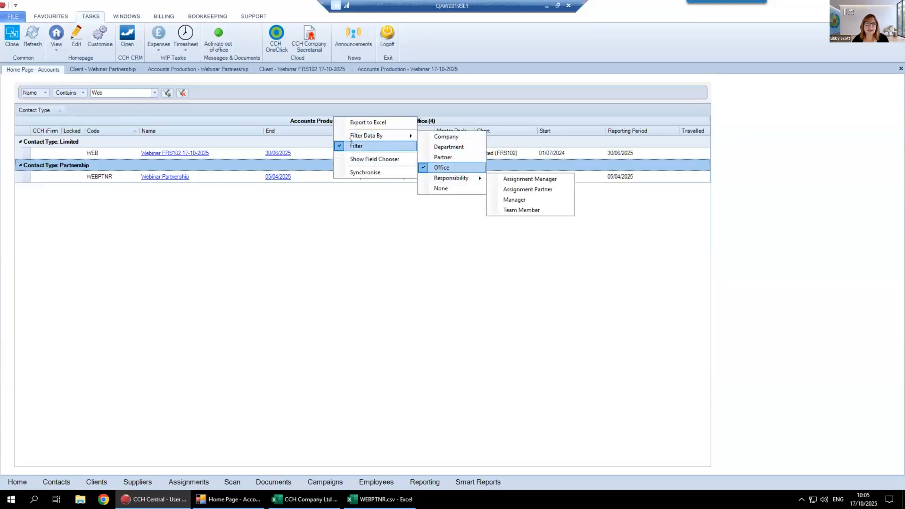
{"action": "left_click", "coordinate": [288, 254]}
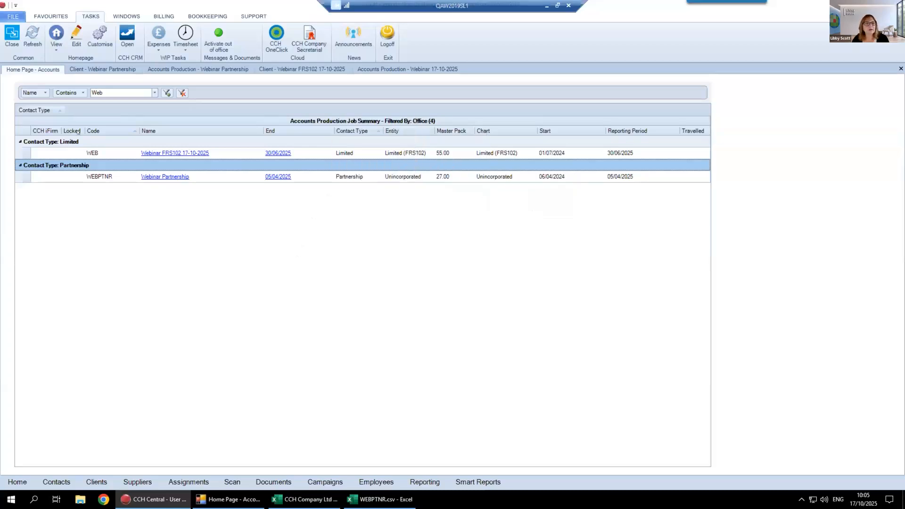
{"action": "left_click", "coordinate": [43, 89]}
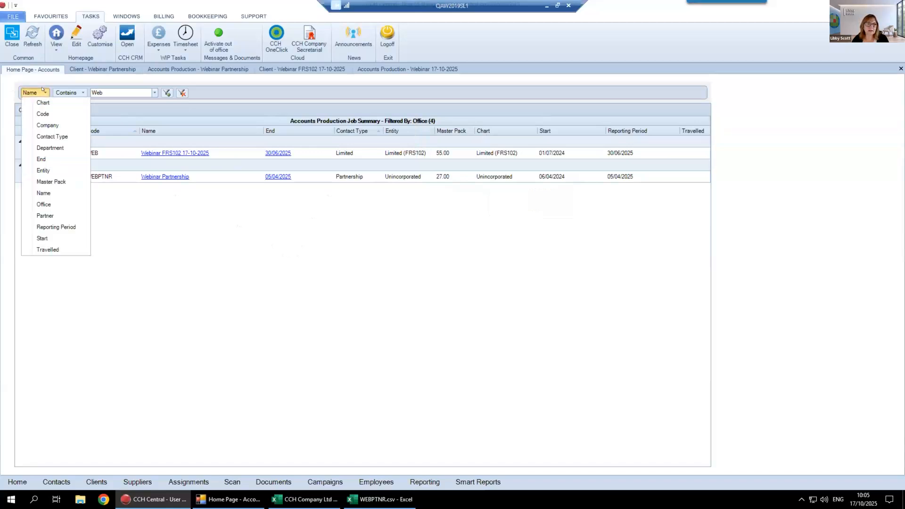
{"action": "left_click", "coordinate": [156, 270]}
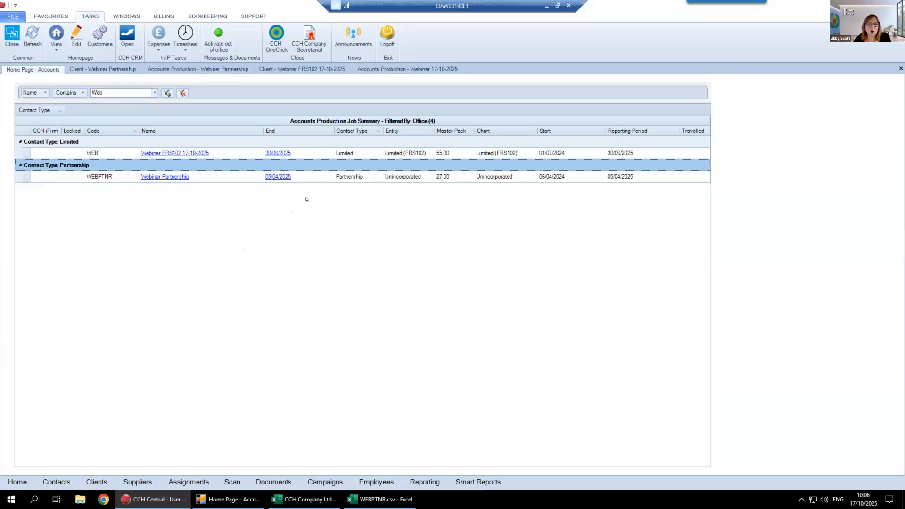
{"action": "left_click", "coordinate": [269, 153]}
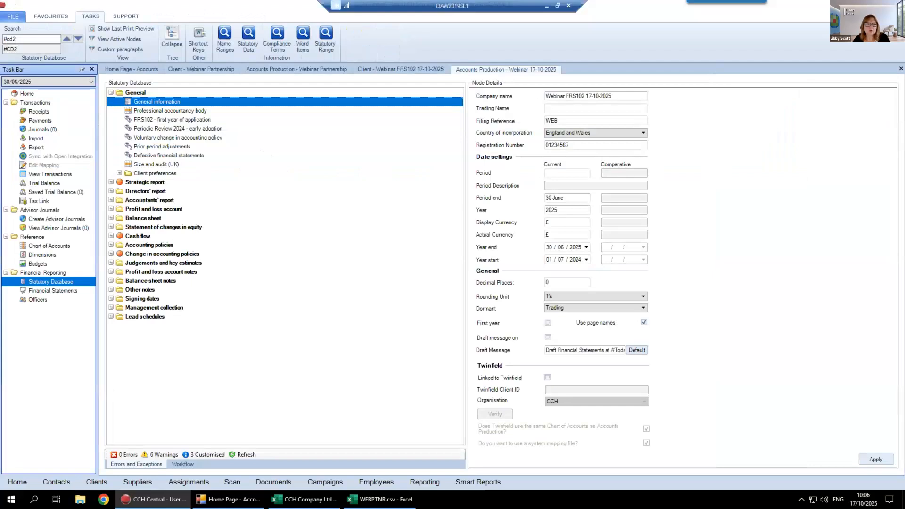
{"action": "left_click", "coordinate": [25, 94]}
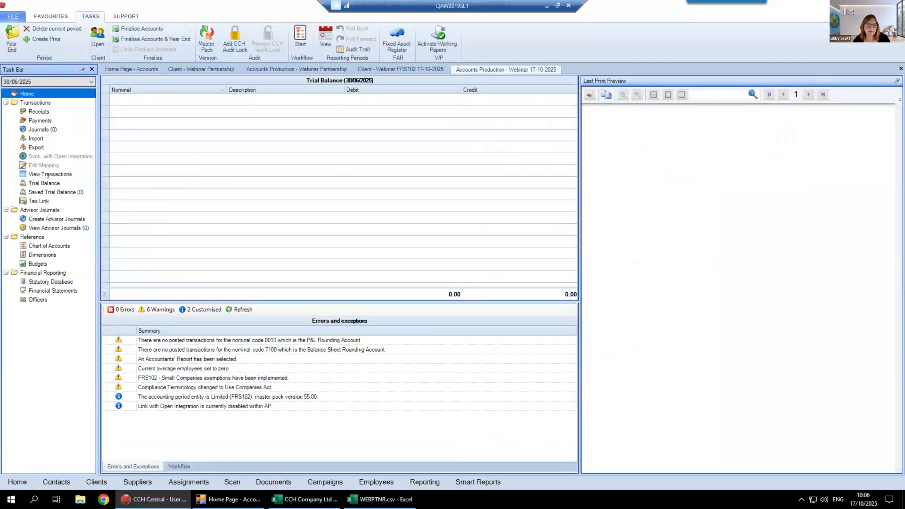
{"action": "left_click", "coordinate": [24, 81]}
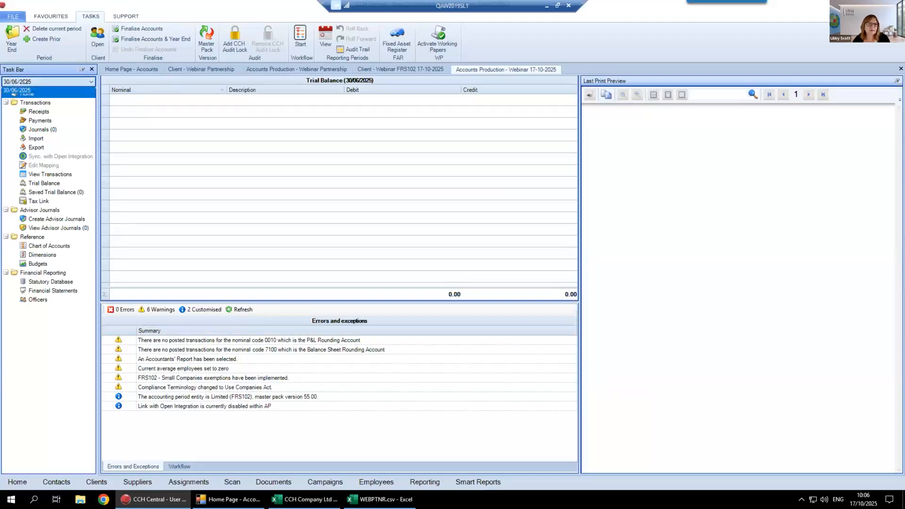
{"action": "left_click", "coordinate": [25, 89]}
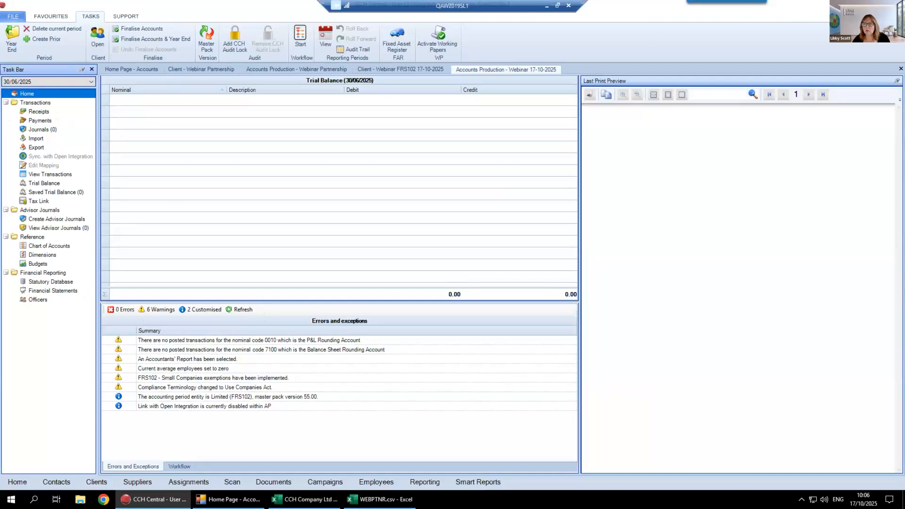
Switch to the CCH Company Ltd plus 4 file in Excel, maximised, and widen column B to fit the account descriptions
{"action": "left_click", "coordinate": [850, 5]}
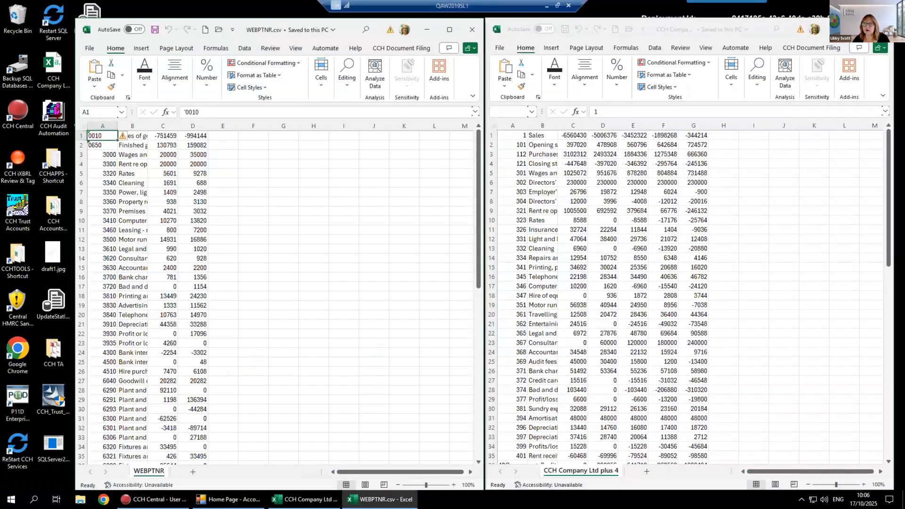
{"action": "left_click", "coordinate": [859, 30]}
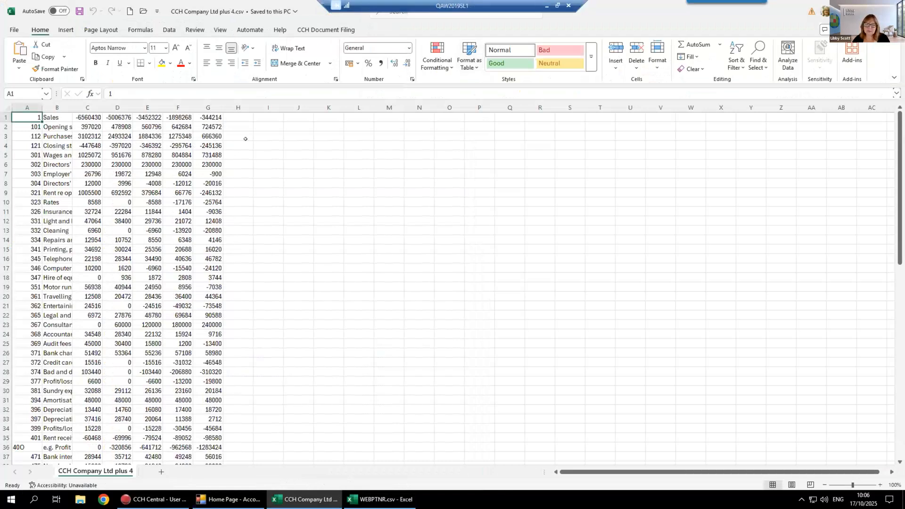
{"action": "left_click", "coordinate": [100, 107]}
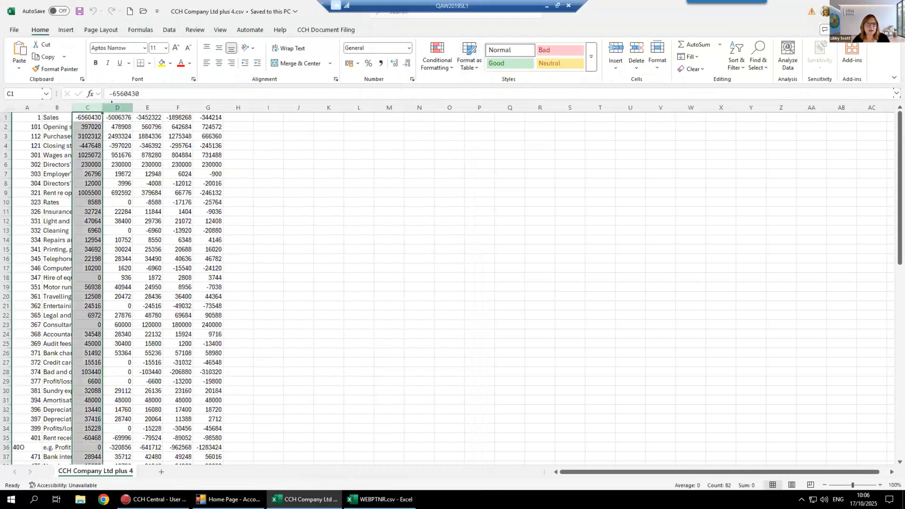
{"action": "left_click", "coordinate": [118, 107]}
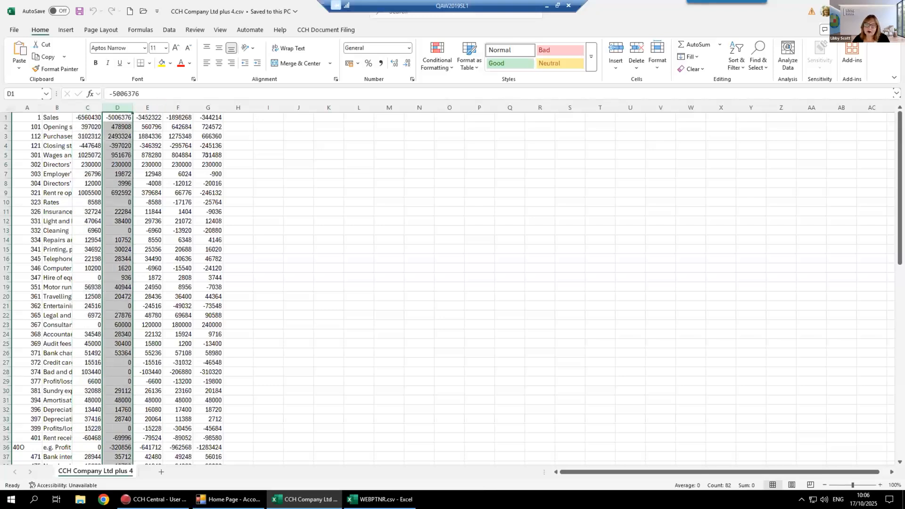
{"action": "double_click", "coordinate": [73, 108]}
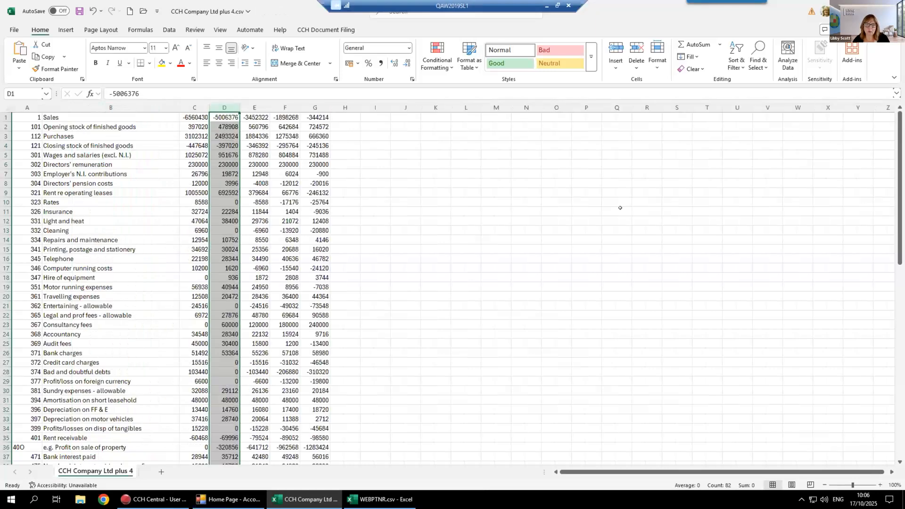
{"action": "left_click", "coordinate": [616, 212]}
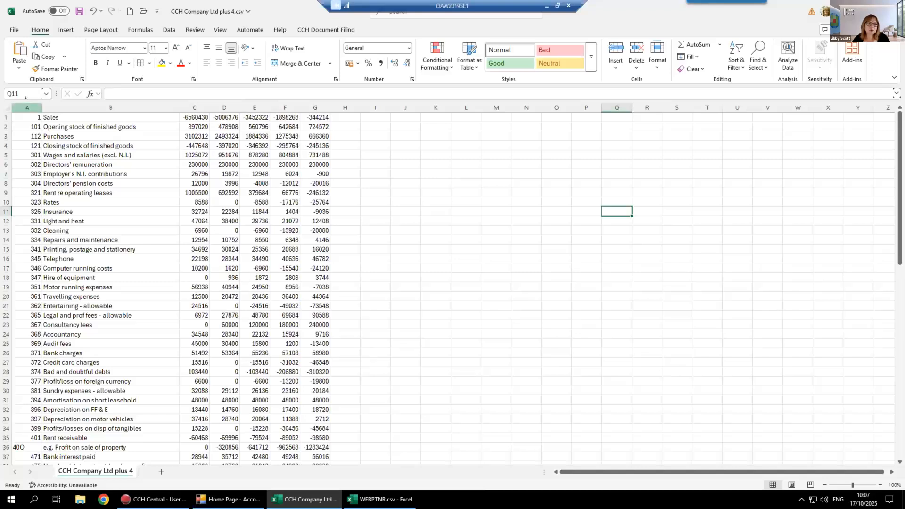
Examine the import file's layout: nominal codes in column A, descriptions in column B and balances in column C
{"action": "left_click", "coordinate": [27, 108]}
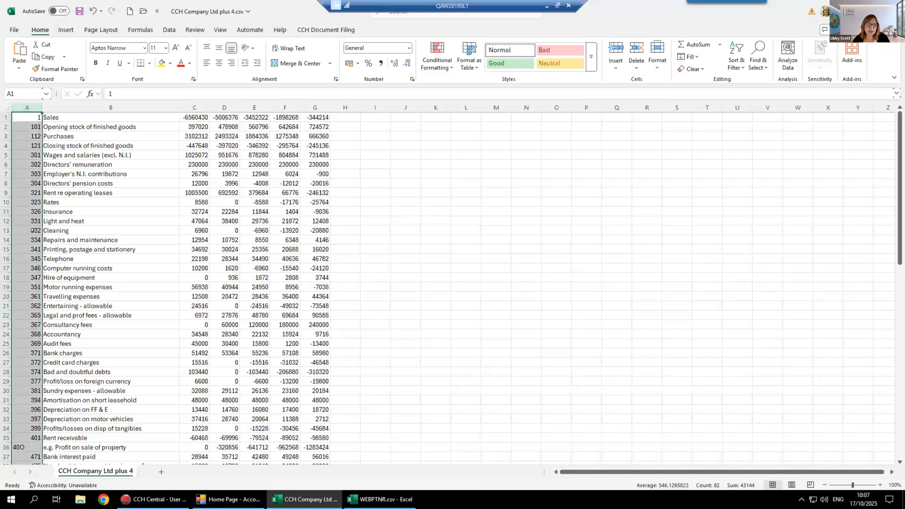
{"action": "left_click", "coordinate": [188, 108]}
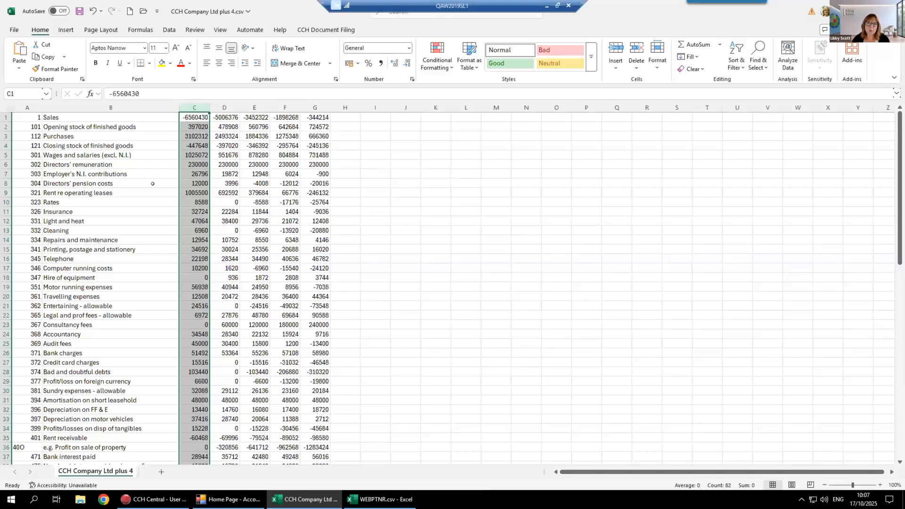
{"action": "left_click", "coordinate": [27, 108]}
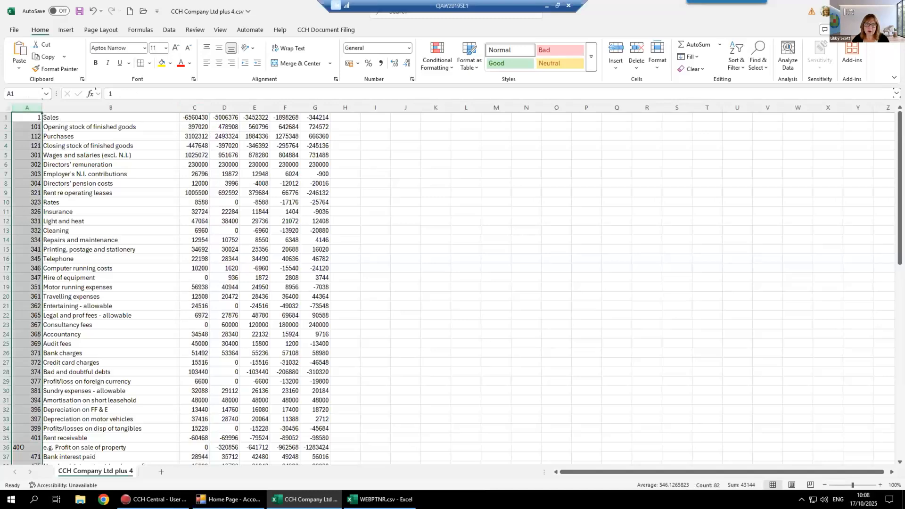
{"action": "left_click", "coordinate": [109, 106]}
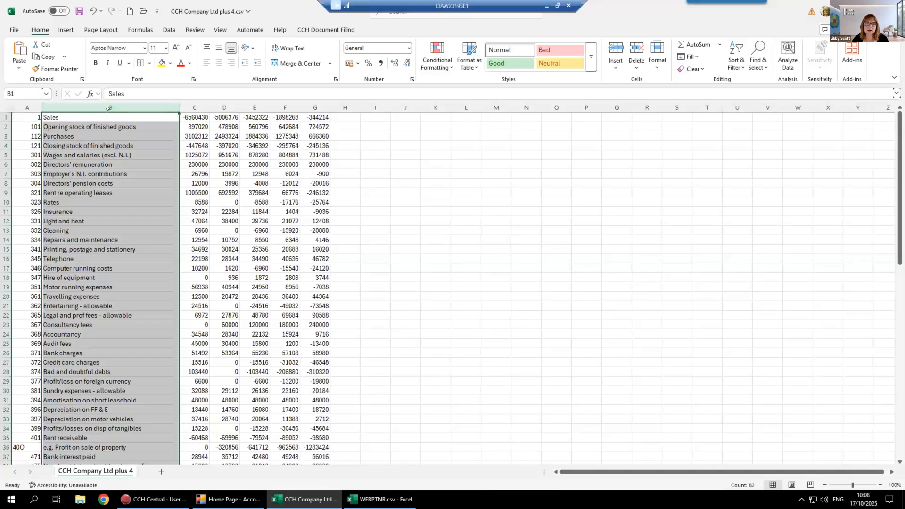
{"action": "left_click", "coordinate": [195, 107]}
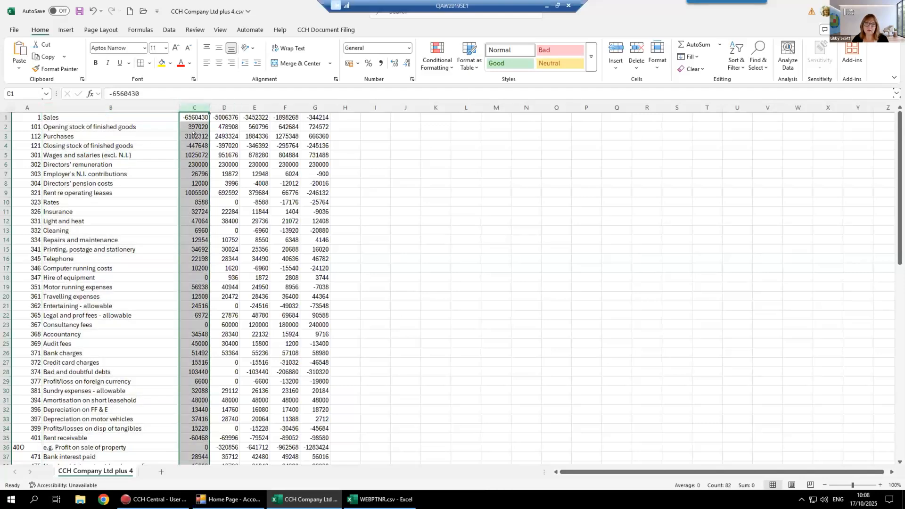
{"action": "left_click", "coordinate": [462, 202]}
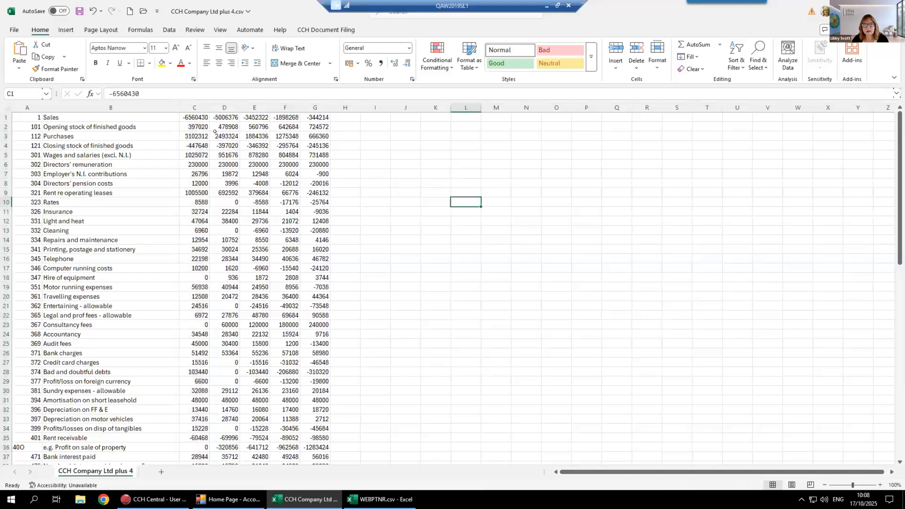
Insert a blank column between the nominal codes and the descriptions, and widen it
{"action": "left_click", "coordinate": [127, 107]}
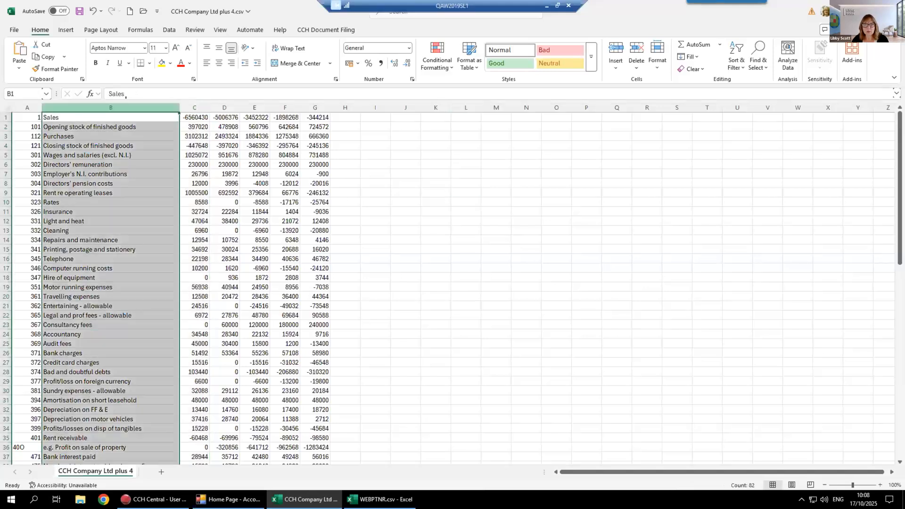
{"action": "right_click", "coordinate": [132, 109]}
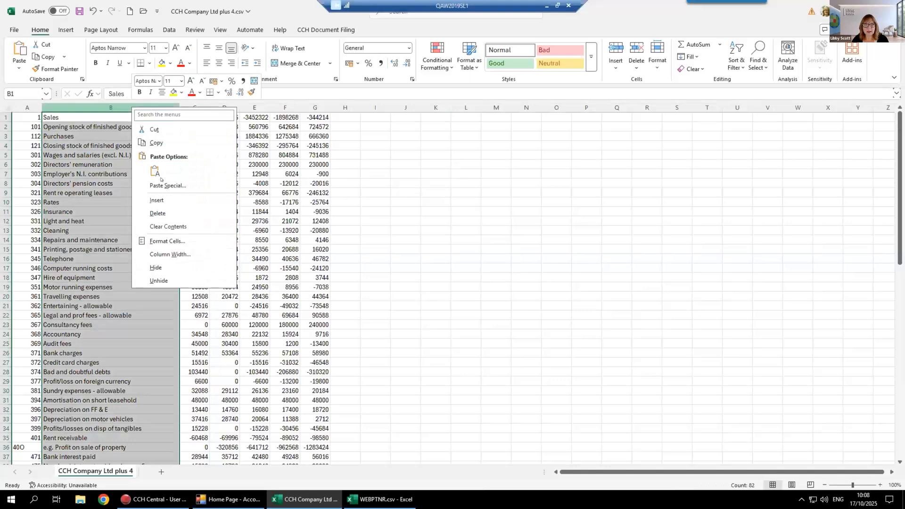
{"action": "left_click", "coordinate": [157, 200]}
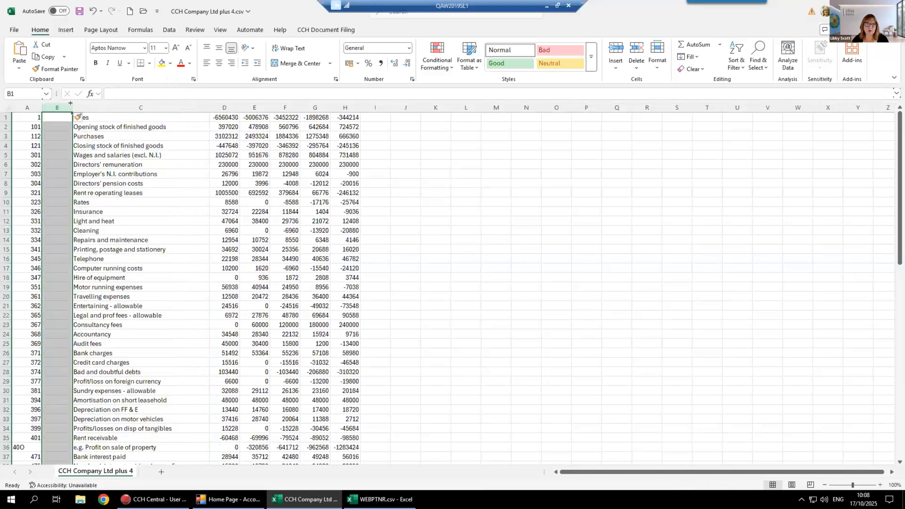
{"action": "left_click_drag", "start_coordinate": [74, 107], "coordinate": [203, 108]}
Search the function library for "concat" and start a CONCATENATE function in cell B1
{"action": "left_click", "coordinate": [110, 115]}
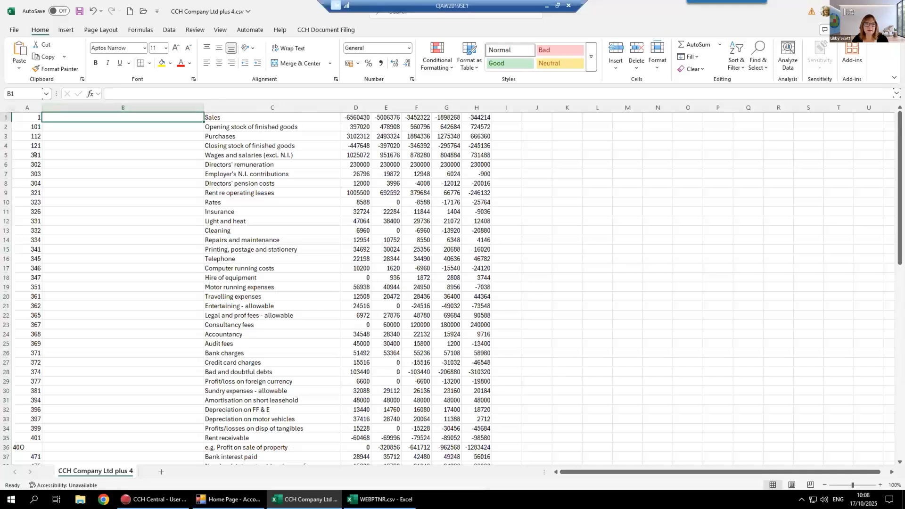
{"action": "left_click", "coordinate": [140, 29]}
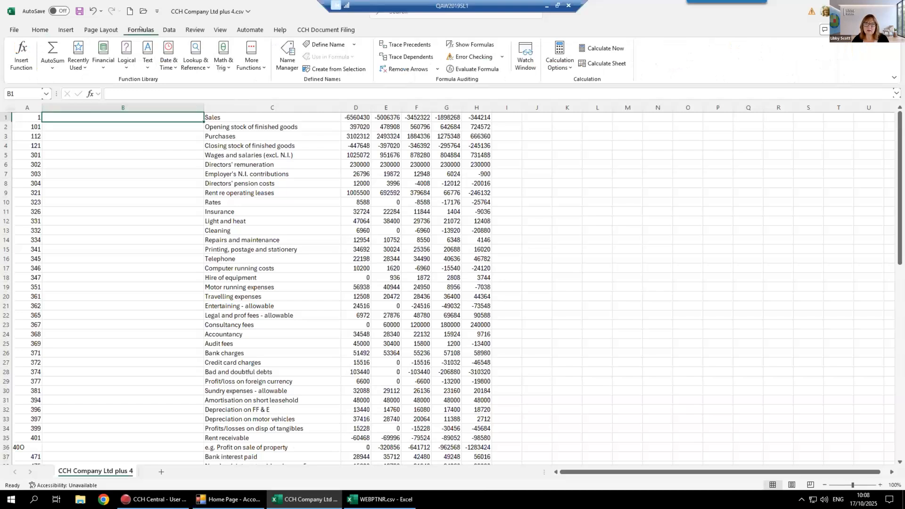
{"action": "left_click", "coordinate": [21, 55]}
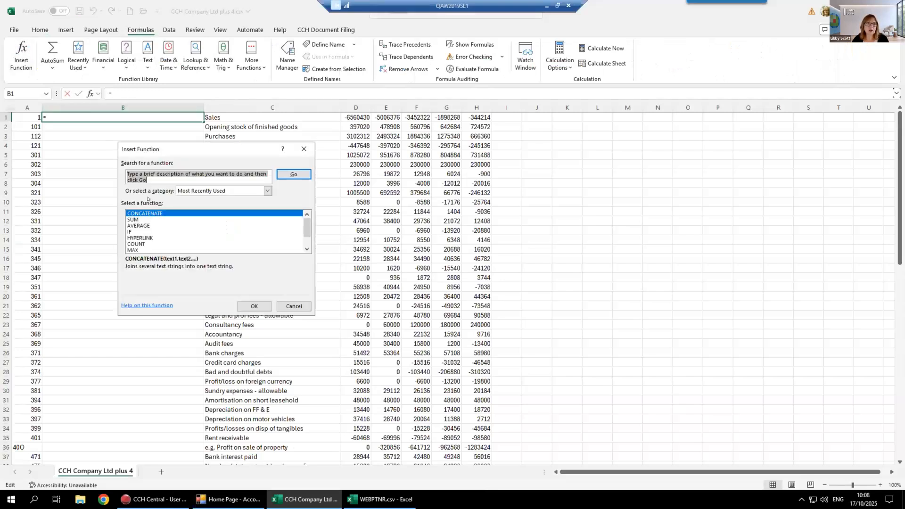
{"action": "left_click", "coordinate": [148, 176]}
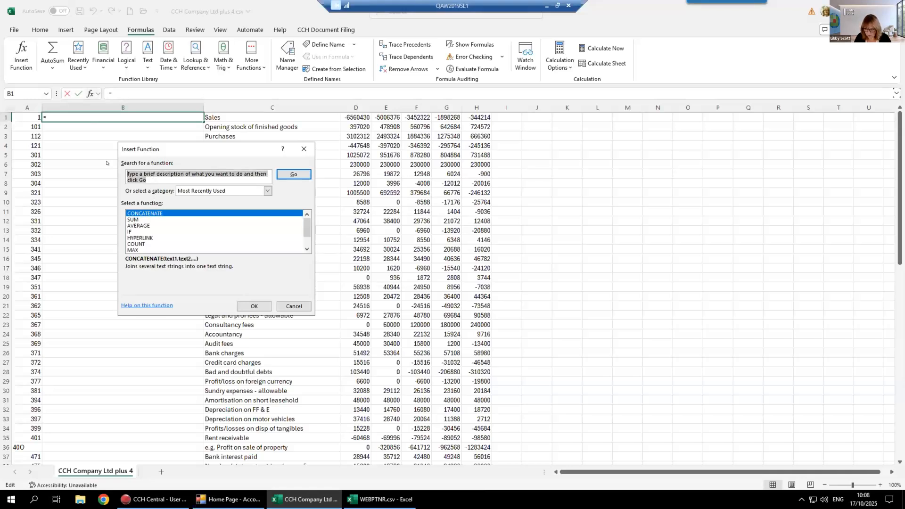
{"action": "type", "text": "concat"}
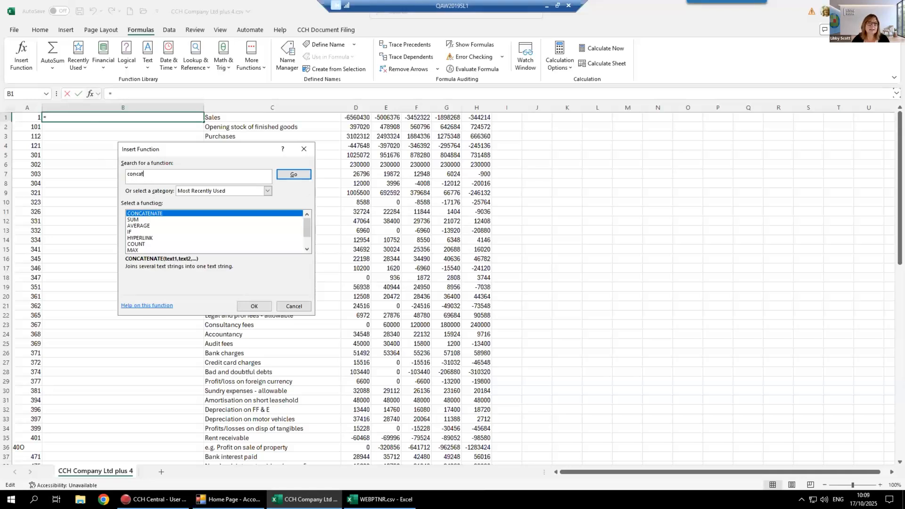
{"action": "left_click", "coordinate": [293, 175]}
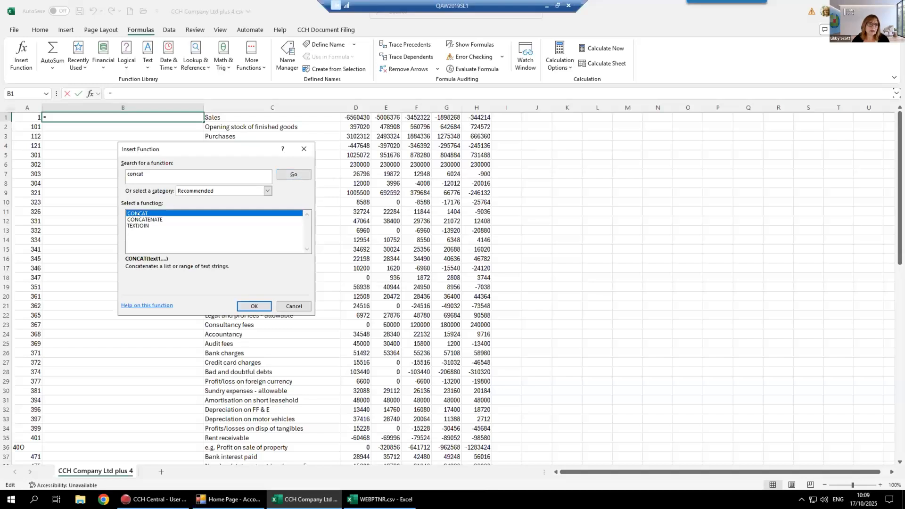
{"action": "key", "text": "Down"}
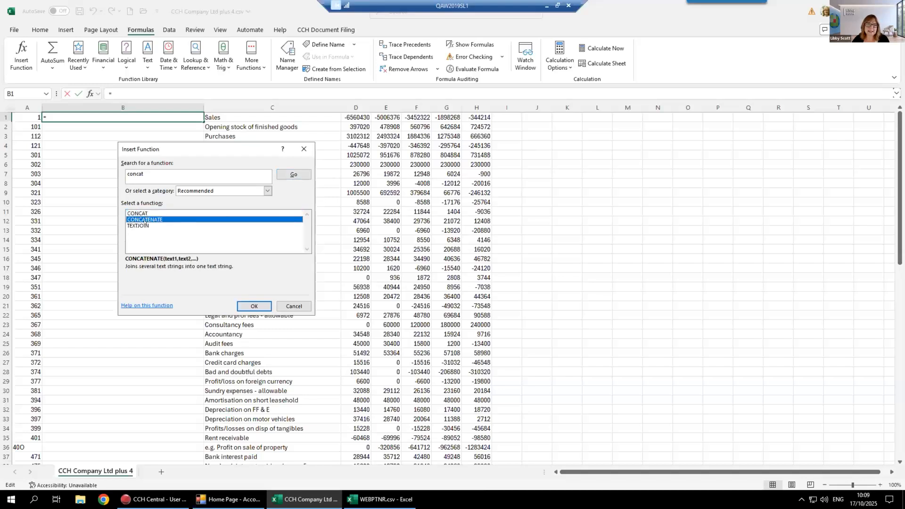
{"action": "left_click", "coordinate": [265, 305]}
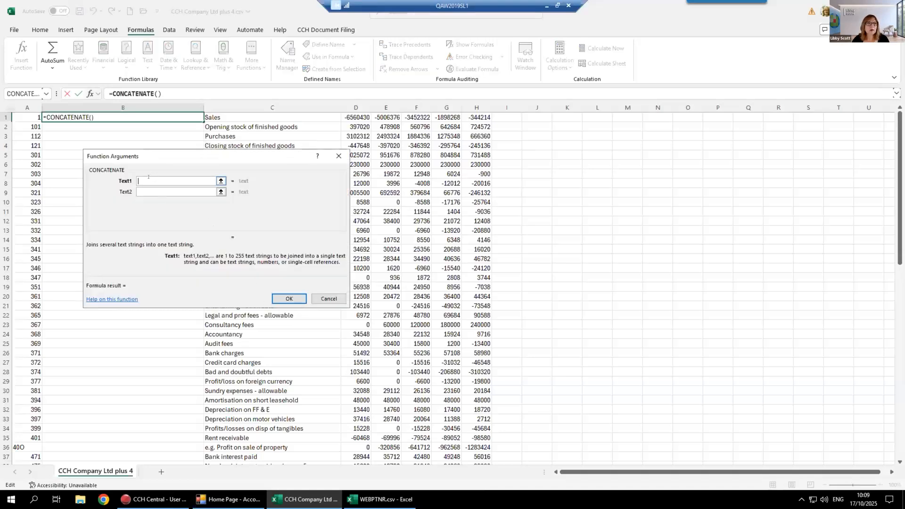
Join A1, a space and C1 as the arguments of B1's CONCATENATE formula, and fill it down column B
{"action": "left_click", "coordinate": [19, 116]}
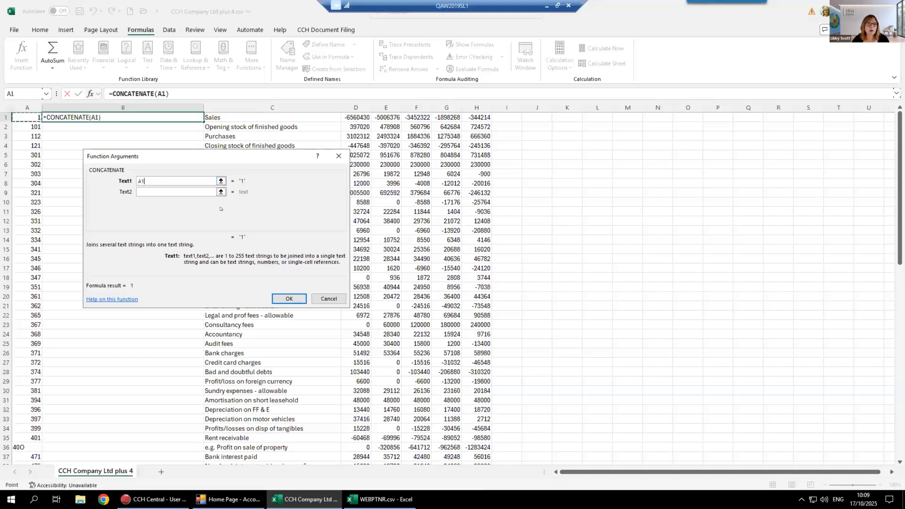
{"action": "left_click", "coordinate": [163, 191]}
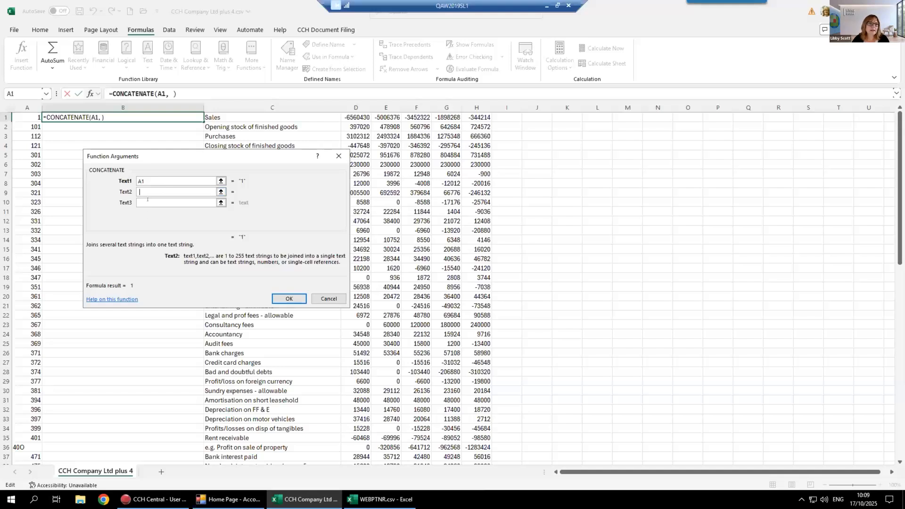
{"action": "left_click", "coordinate": [147, 200]}
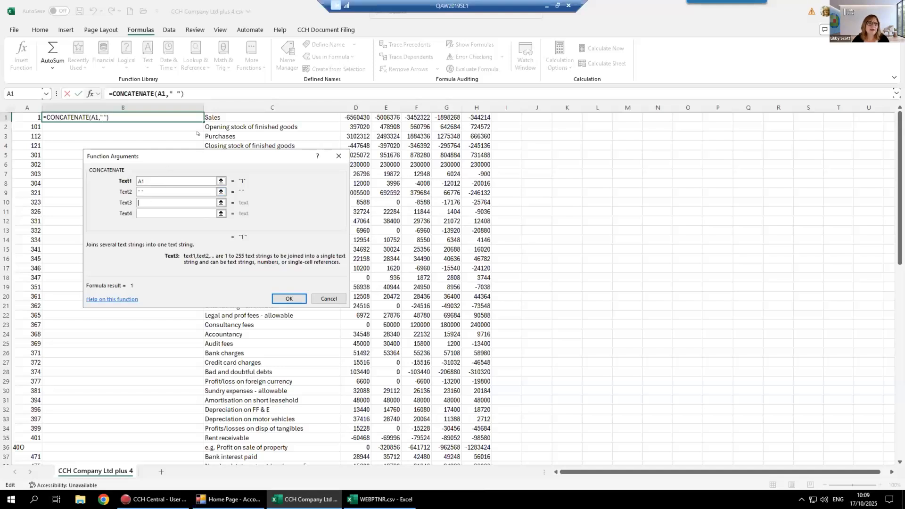
{"action": "left_click", "coordinate": [217, 117]}
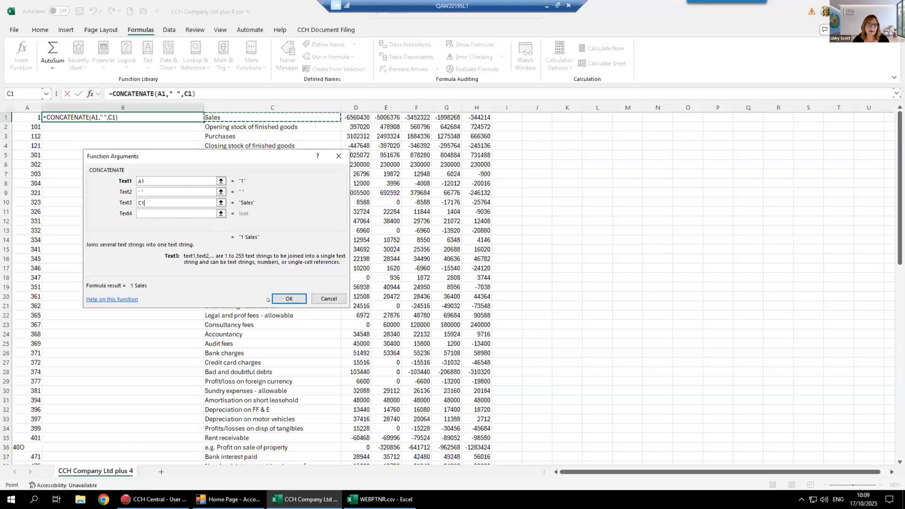
{"action": "left_click", "coordinate": [288, 299]}
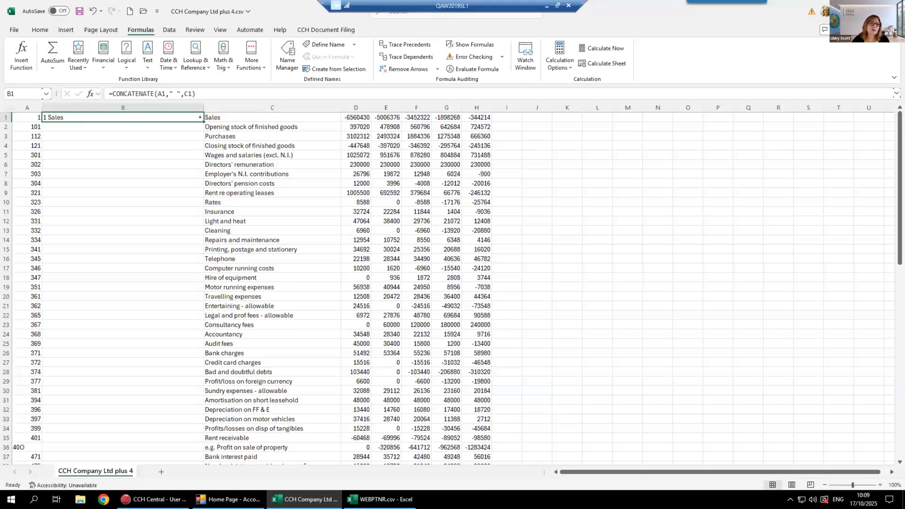
{"action": "double_click", "coordinate": [200, 118]}
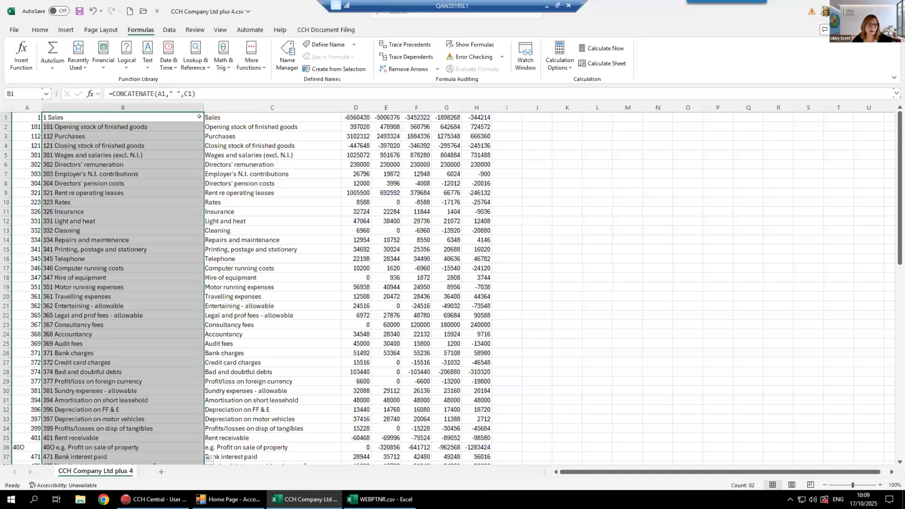
Copy the concatenated entries in column B and paste them back over themselves as values, then check individual cells
{"action": "right_click", "coordinate": [107, 154]}
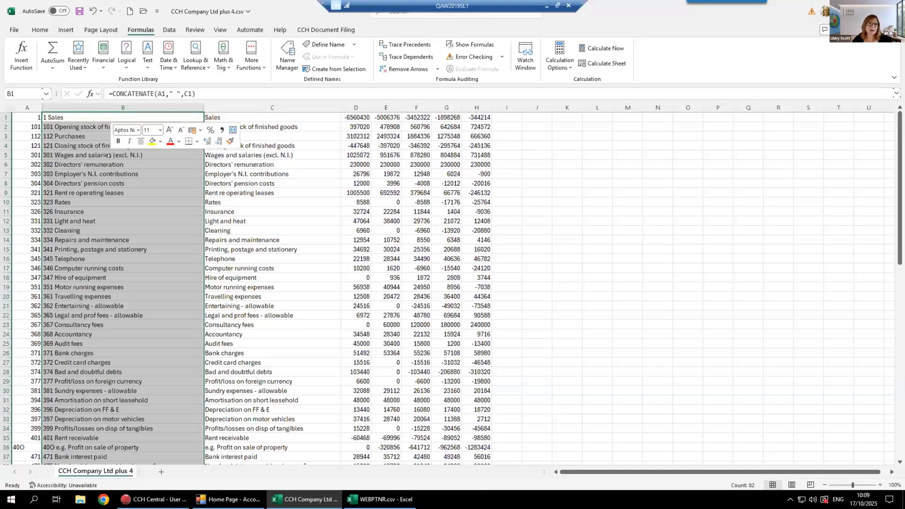
{"action": "left_click", "coordinate": [137, 187]}
{"action": "right_click", "coordinate": [106, 183]}
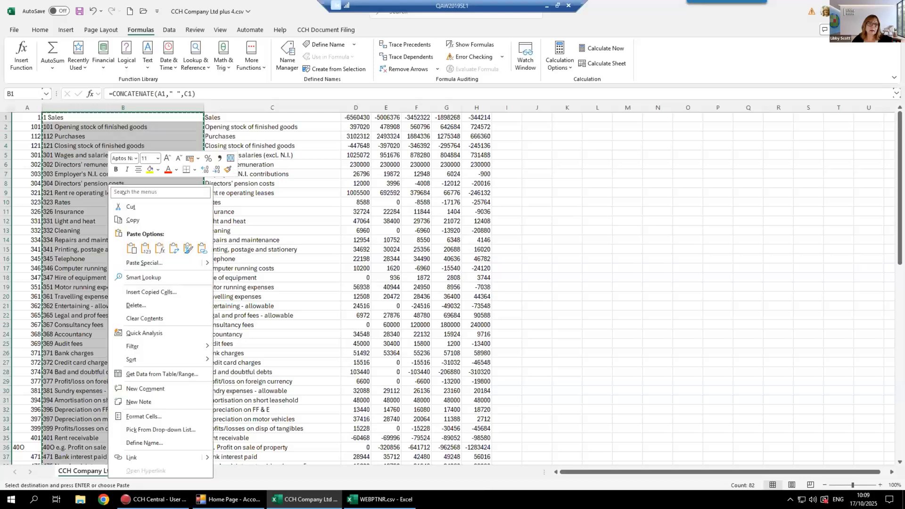
{"action": "left_click", "coordinate": [141, 246]}
{"action": "left_click", "coordinate": [102, 182]}
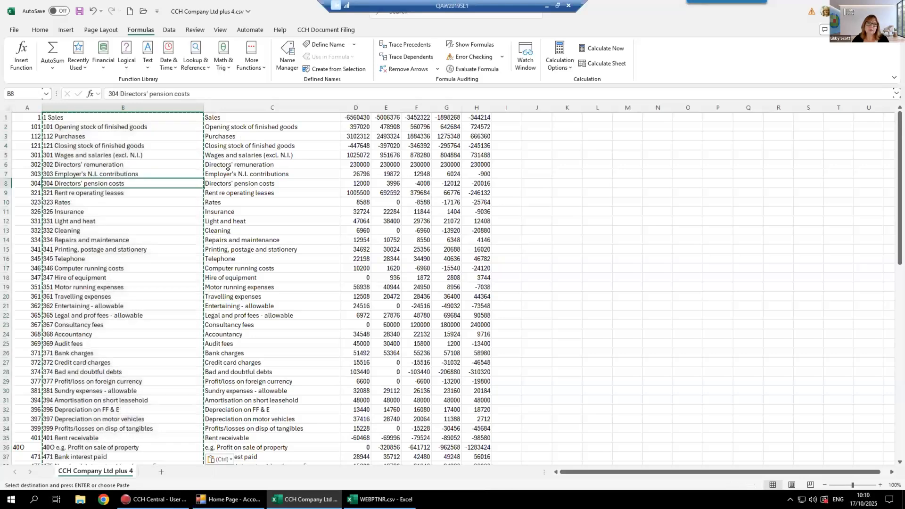
{"action": "left_click", "coordinate": [228, 171]}
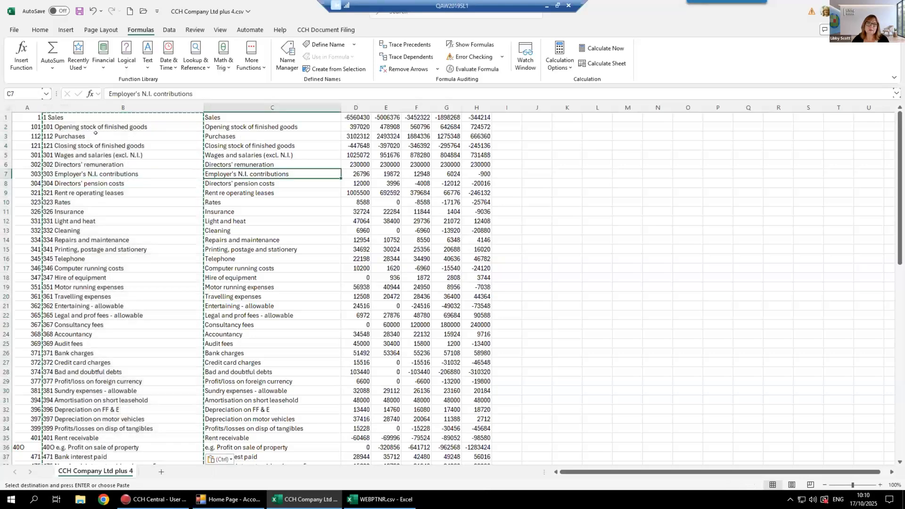
{"action": "left_click", "coordinate": [92, 164]}
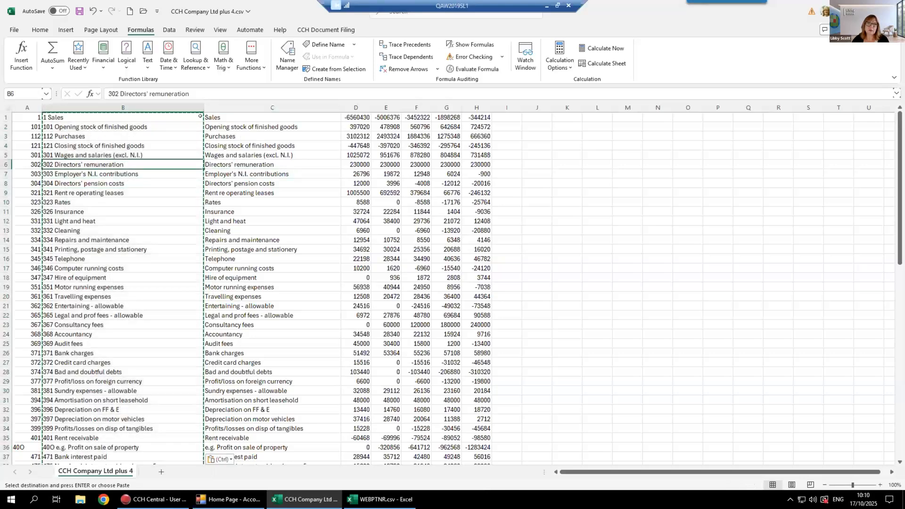
Delete column C with the original account descriptions
{"action": "left_click", "coordinate": [277, 107]}
{"action": "right_click", "coordinate": [284, 108]}
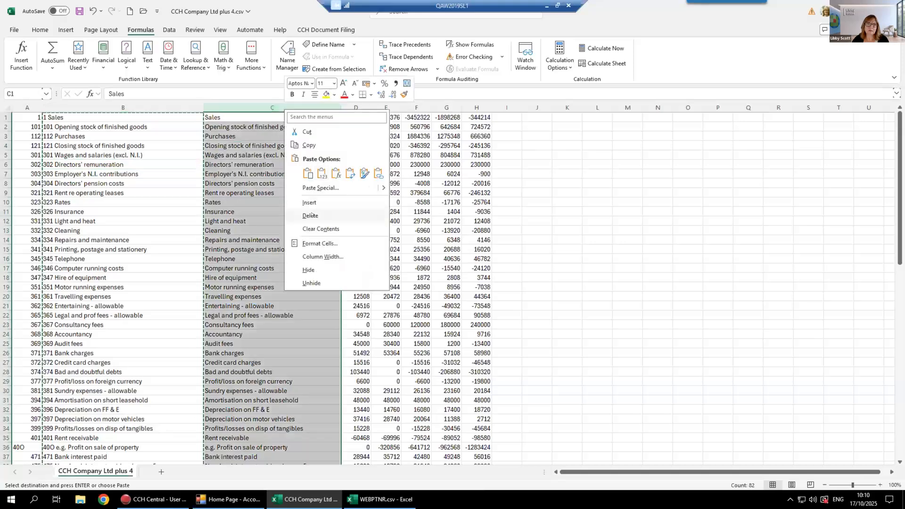
{"action": "left_click", "coordinate": [310, 214]}
{"action": "left_click", "coordinate": [400, 220]}
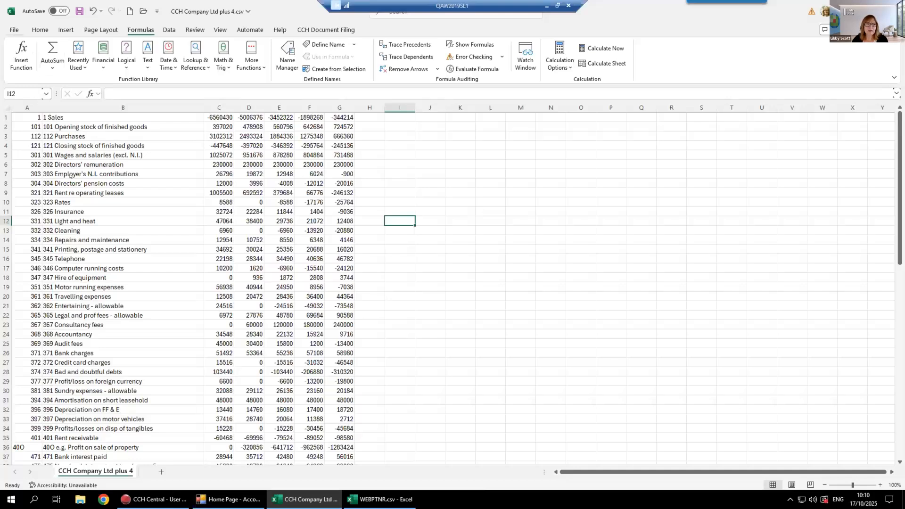
Save the file to the Desktop as CCH Company Ltd plus 4 Import in CSV (Comma delimited) format, and close it
{"action": "left_click", "coordinate": [14, 29]}
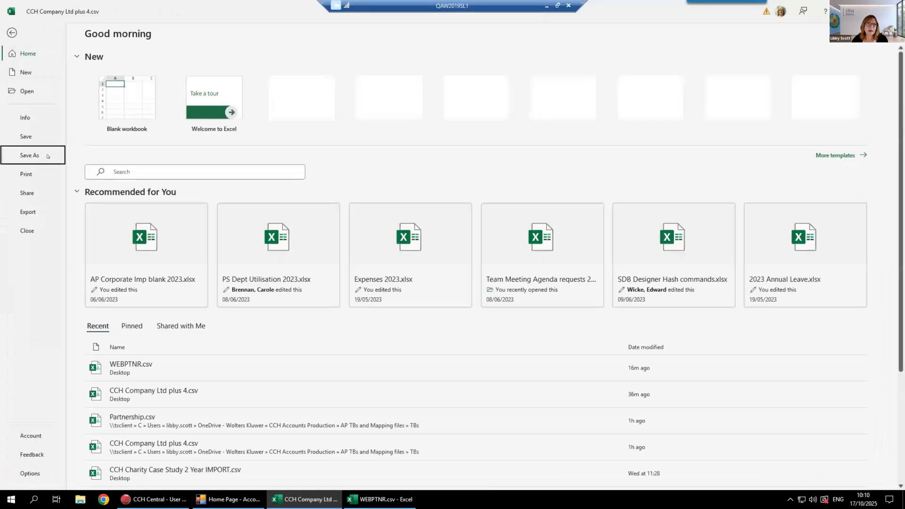
{"action": "left_click", "coordinate": [29, 155]}
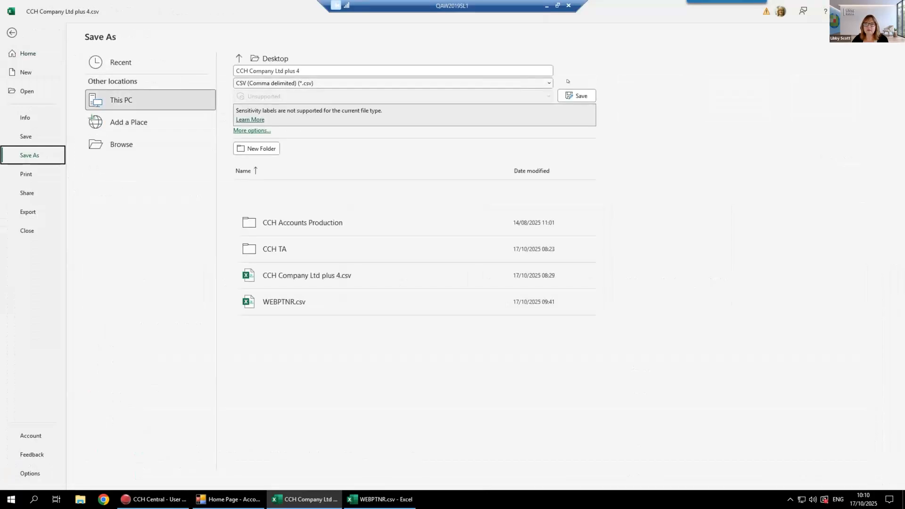
{"action": "left_click", "coordinate": [547, 81]}
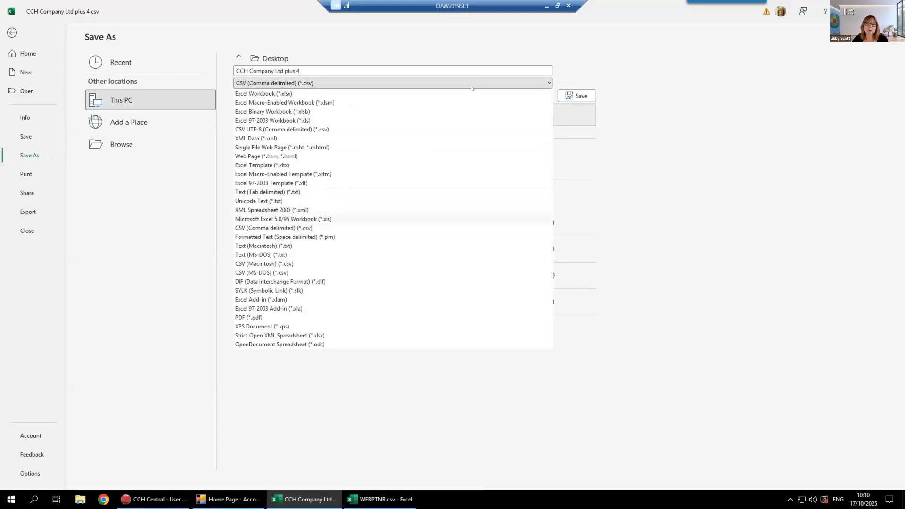
{"action": "left_click", "coordinate": [358, 67]}
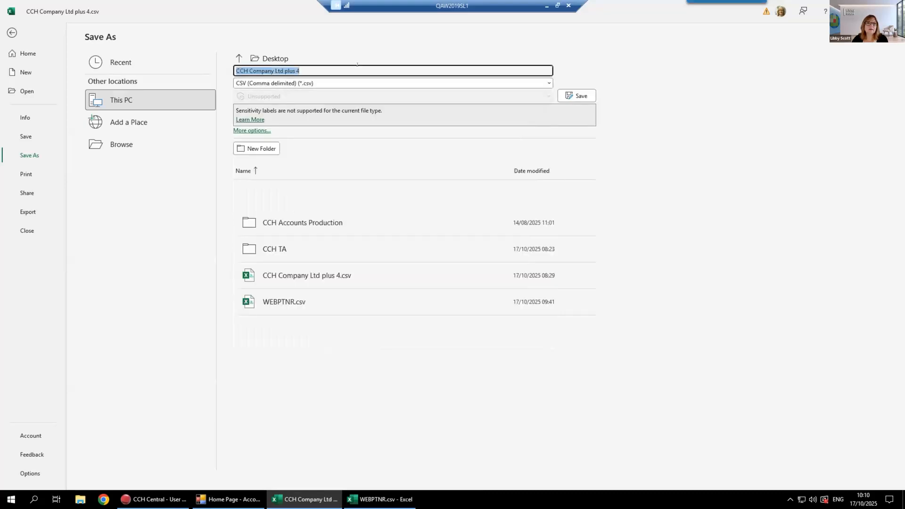
{"action": "left_click", "coordinate": [358, 66]}
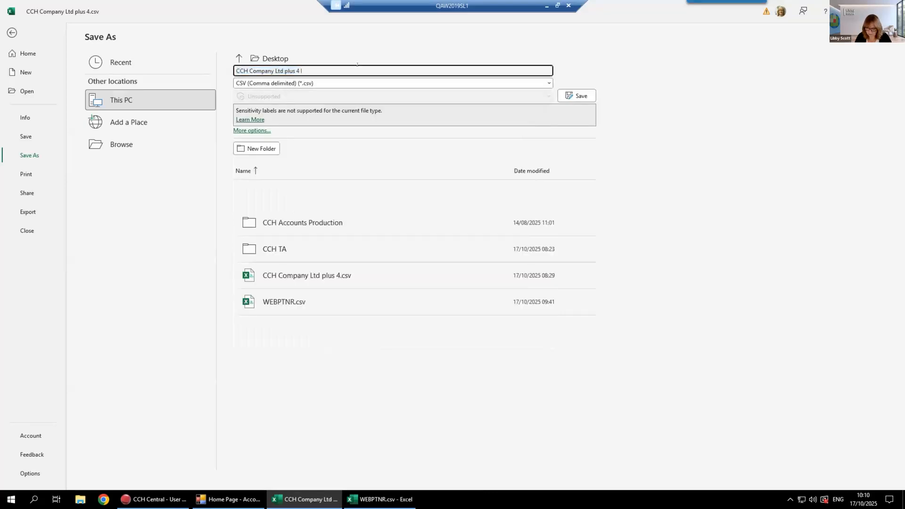
{"action": "type", "text": "Import"}
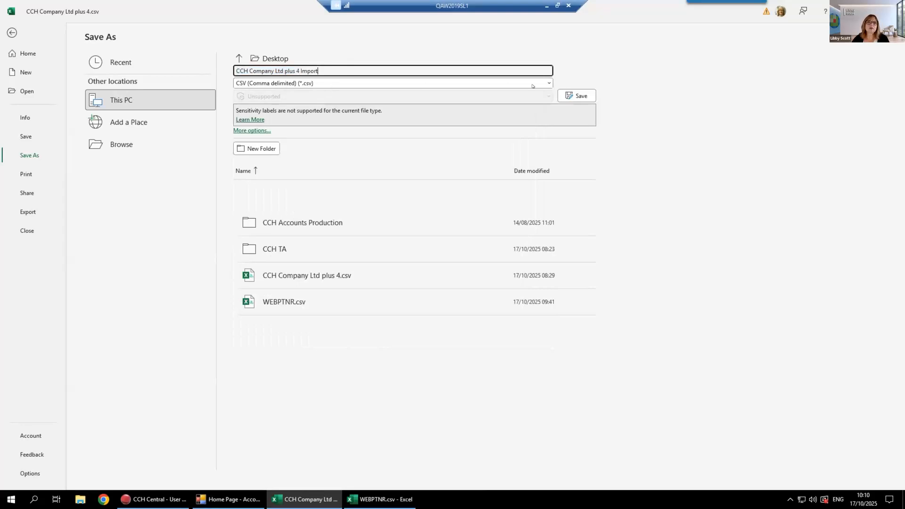
{"action": "left_click", "coordinate": [570, 94]}
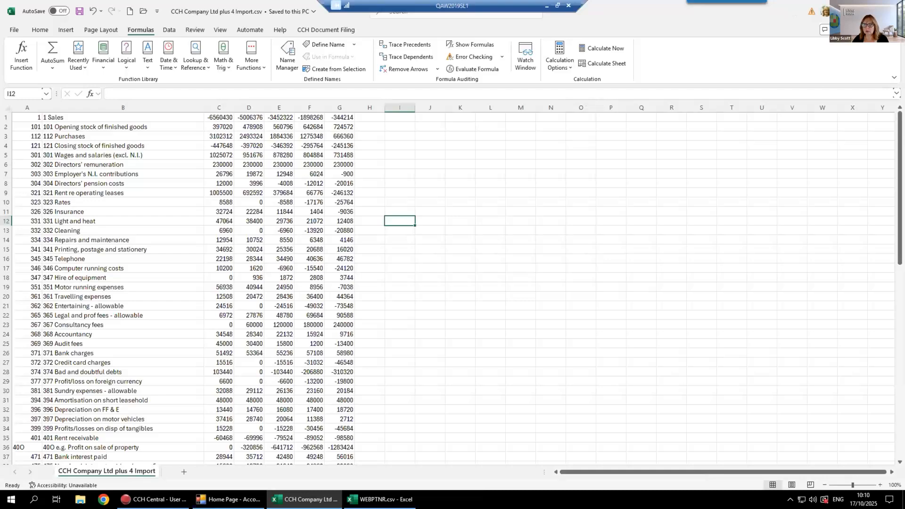
{"action": "left_click", "coordinate": [894, 11]}
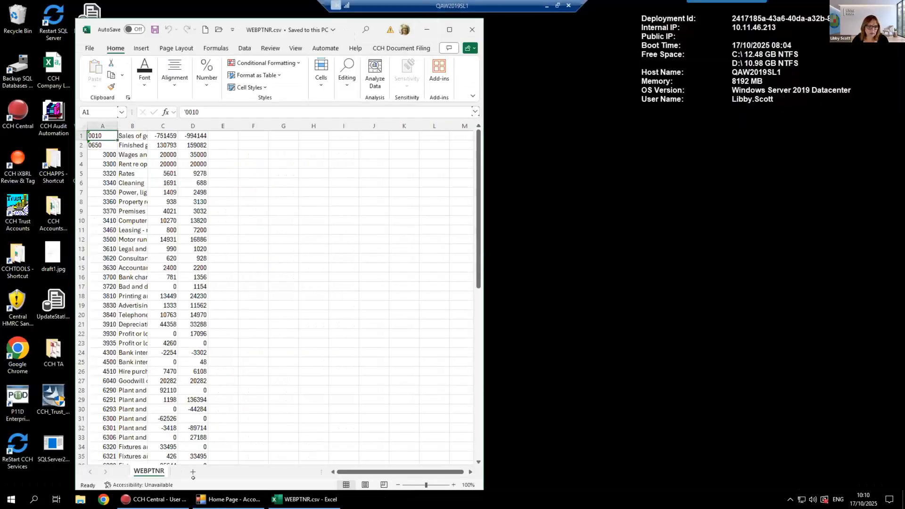
Switch to CCH Central and choose CCH Company Ltd plus 4 Import.csv as the source file for the 30/06/2025 period's import
{"action": "left_click", "coordinate": [161, 498]}
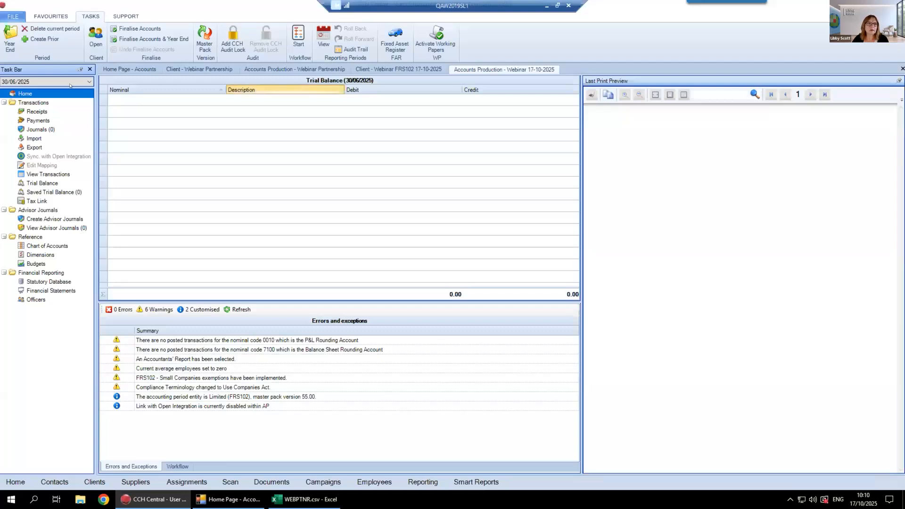
{"action": "left_click", "coordinate": [34, 138]}
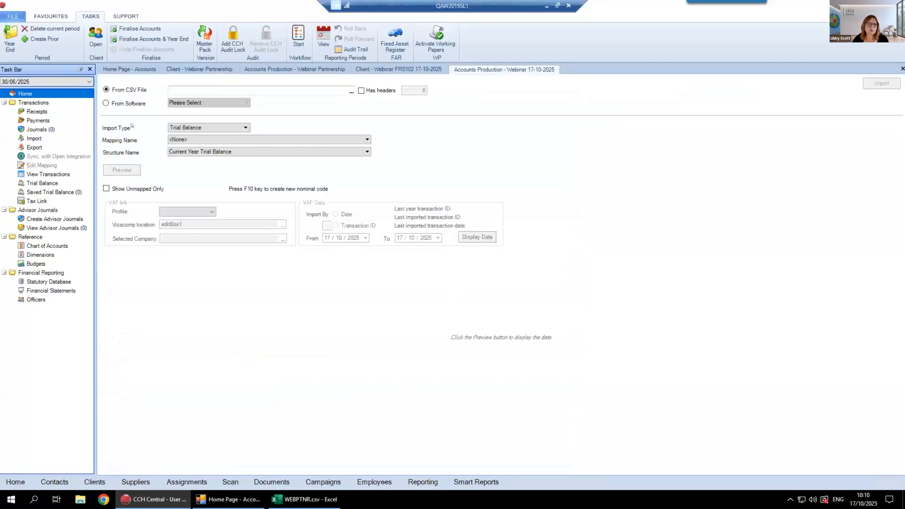
{"action": "left_click", "coordinate": [352, 92]}
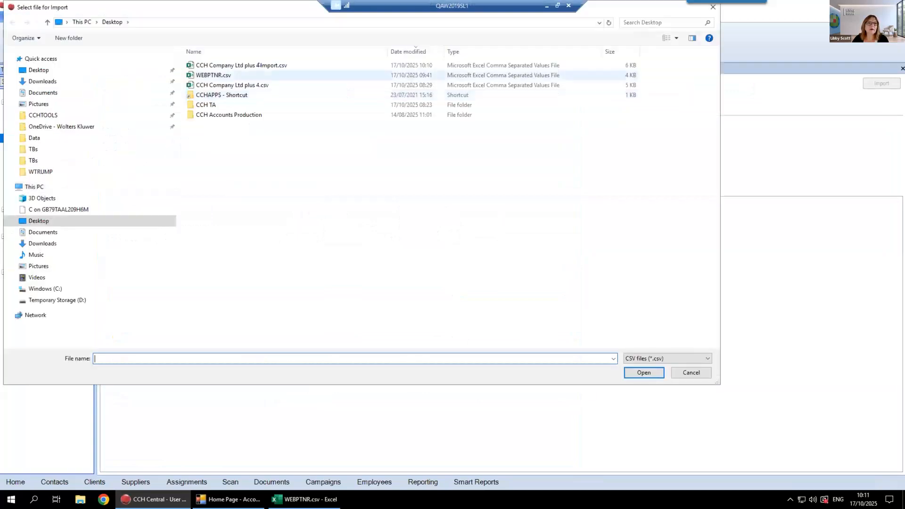
{"action": "left_click", "coordinate": [260, 66]}
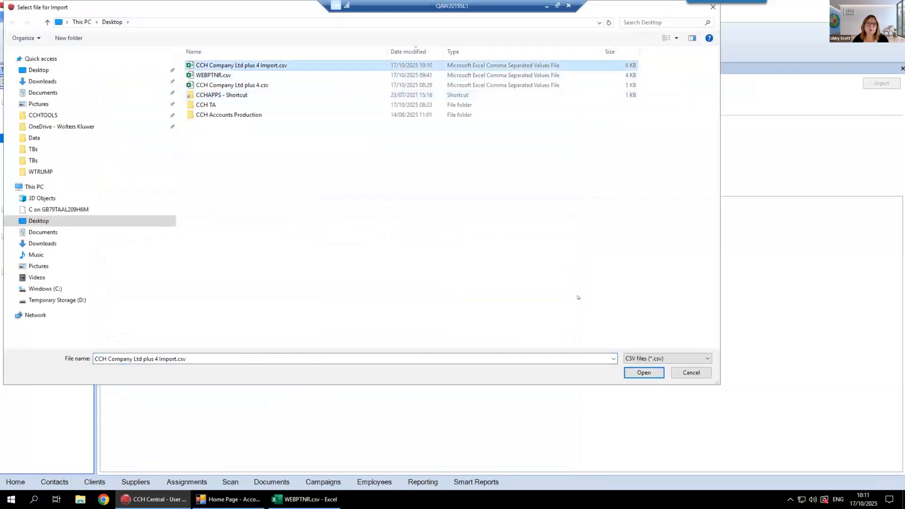
{"action": "left_click", "coordinate": [643, 372]}
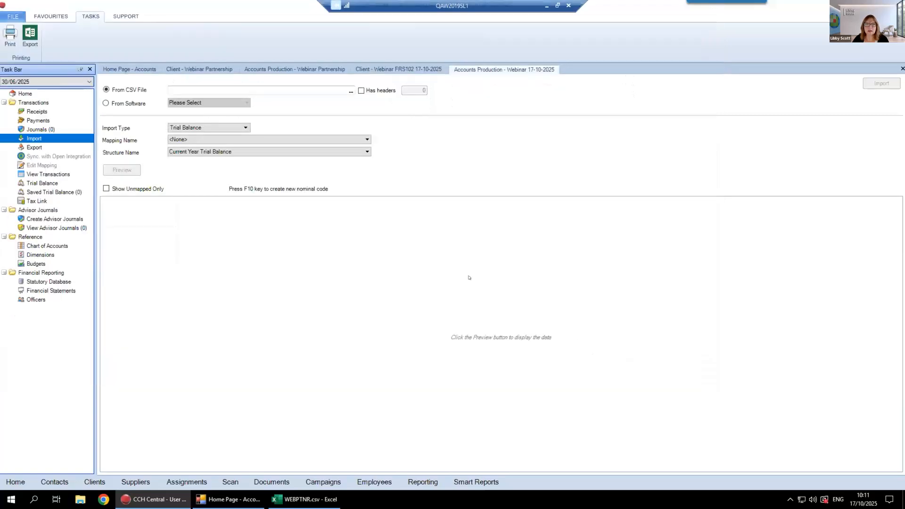
Set the import's mapping name to Ltd 3 Digit to FRS 102
{"action": "left_click", "coordinate": [193, 139]}
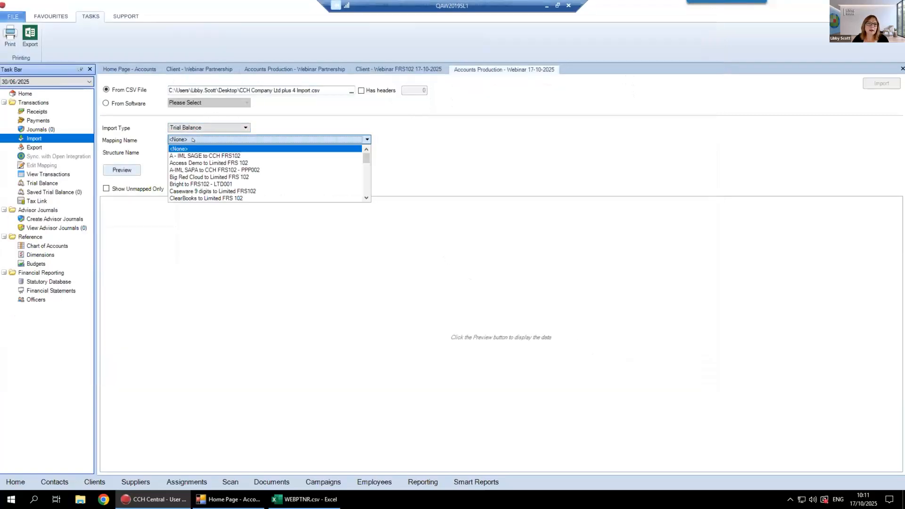
{"action": "left_click", "coordinate": [139, 134]}
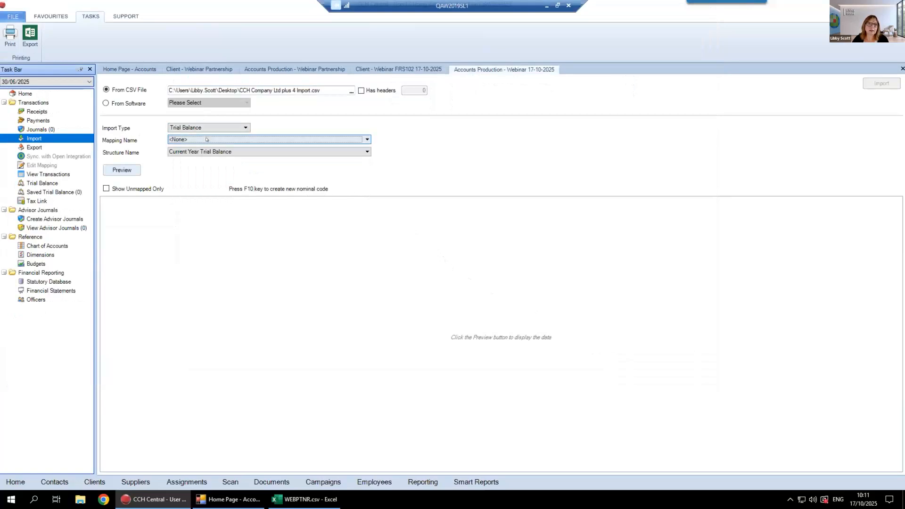
{"action": "left_click", "coordinate": [207, 140]}
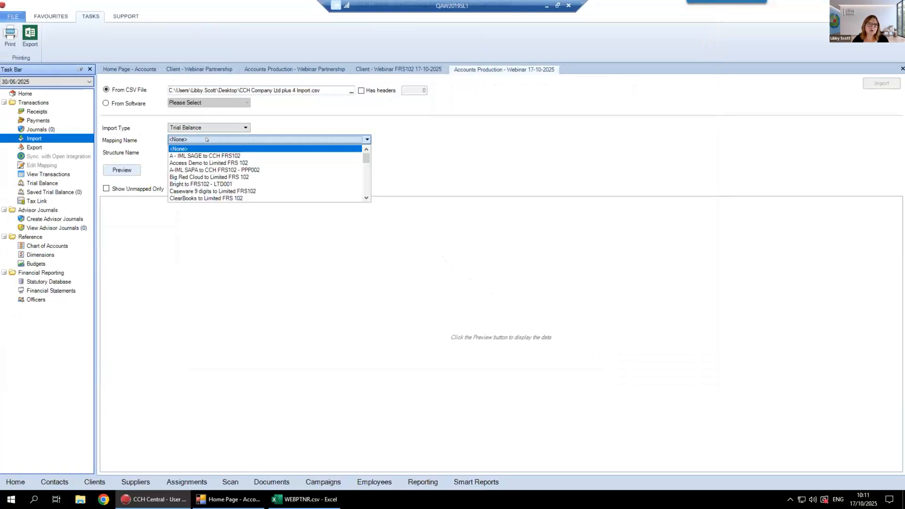
{"action": "left_click", "coordinate": [367, 198]}
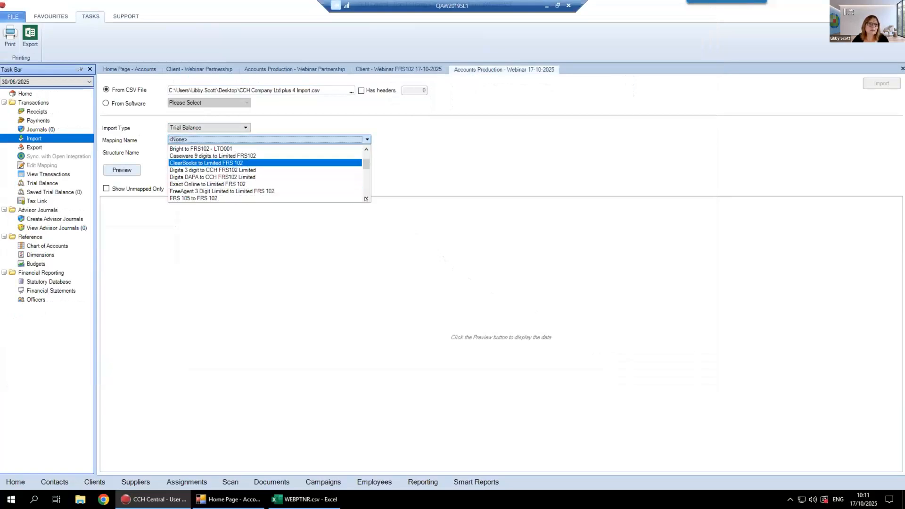
{"action": "left_click", "coordinate": [366, 197]}
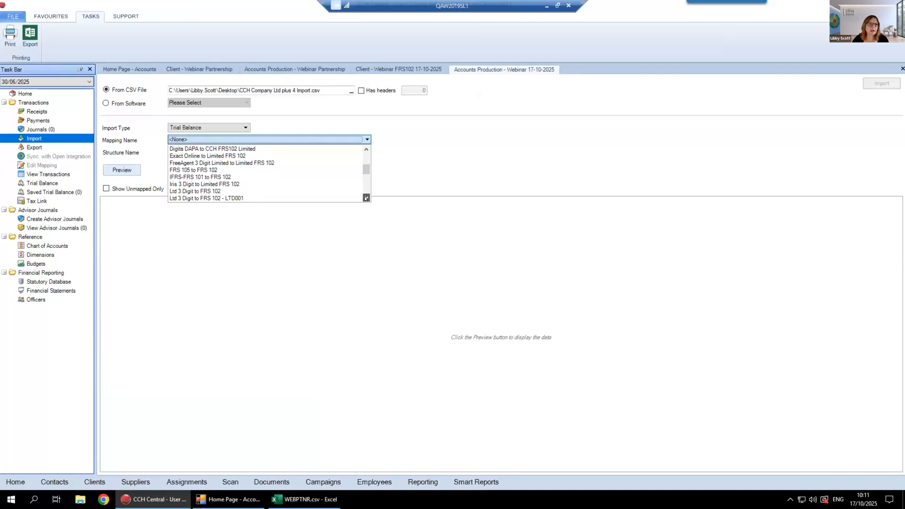
{"action": "left_click", "coordinate": [178, 191]}
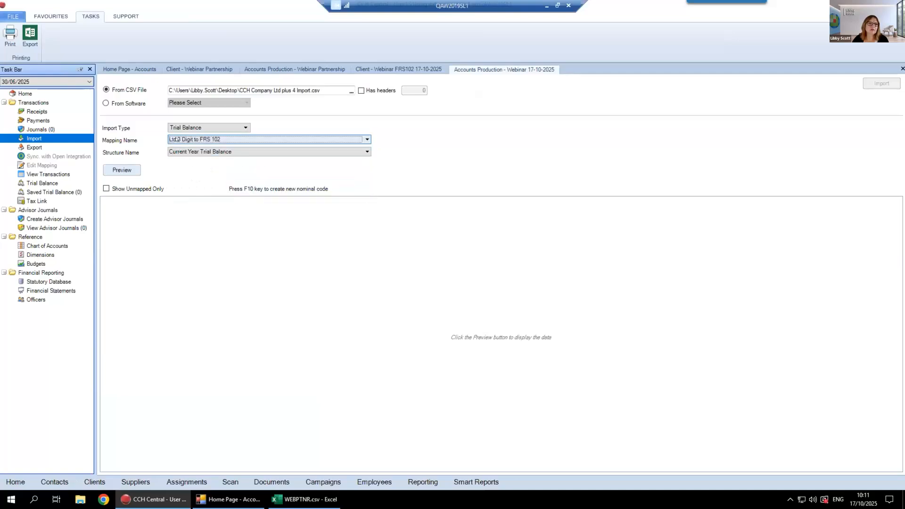
Set the structure to Current Year Trial Balance plus 2 Prior Years and preview the import data
{"action": "left_click", "coordinate": [229, 149]}
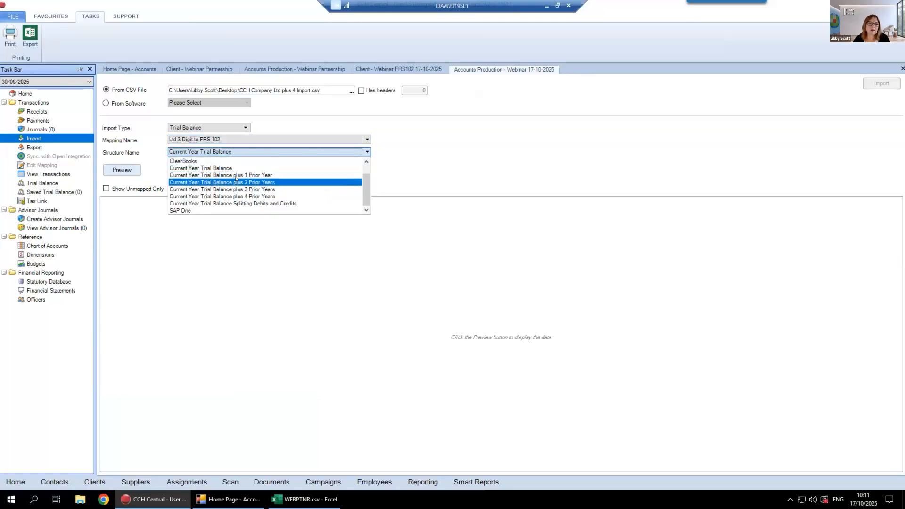
{"action": "left_click", "coordinate": [282, 178]}
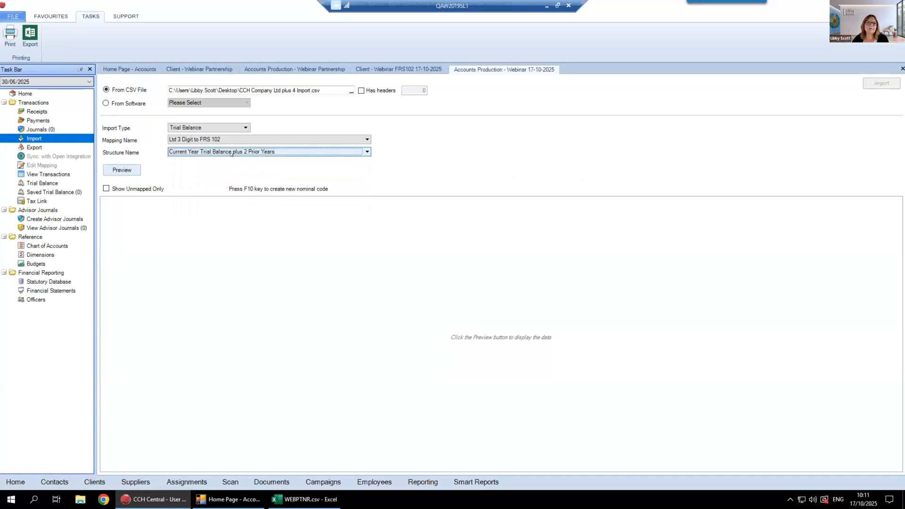
{"action": "left_click", "coordinate": [118, 170]}
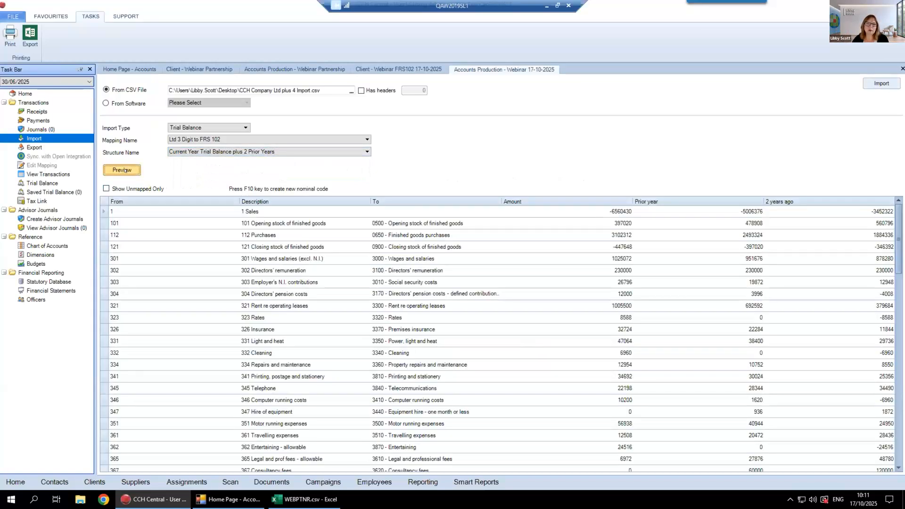
Filter the preview to unmapped codes, map 1 Sales to 0010 - Sales of goods, and show all rows again
{"action": "left_click", "coordinate": [106, 188]}
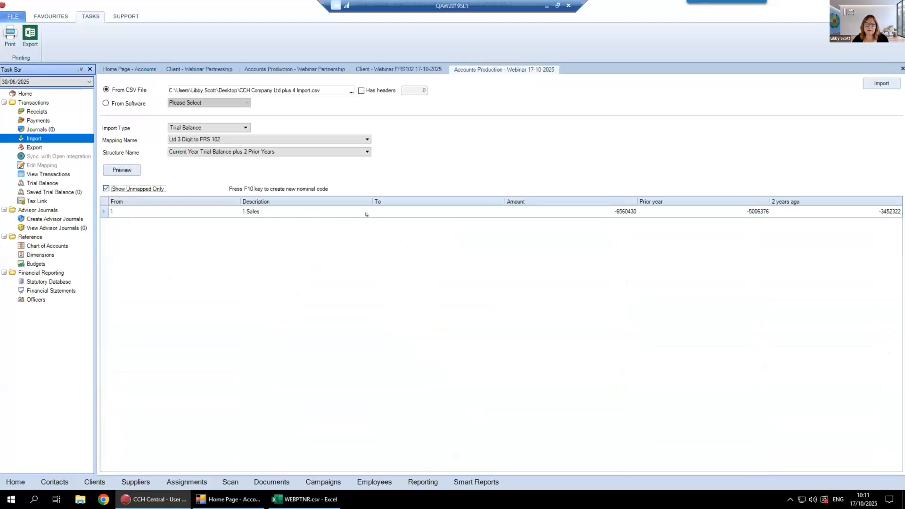
{"action": "left_click", "coordinate": [419, 210]}
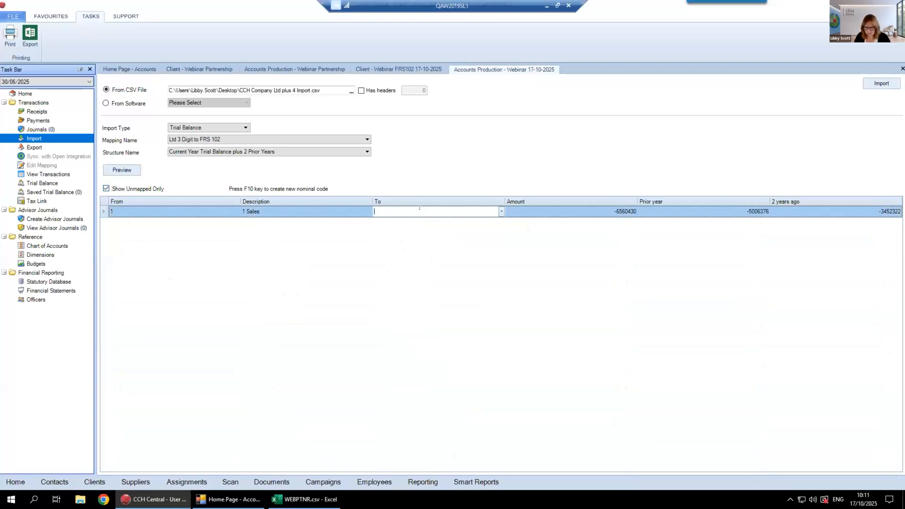
{"action": "type", "text": "sale"}
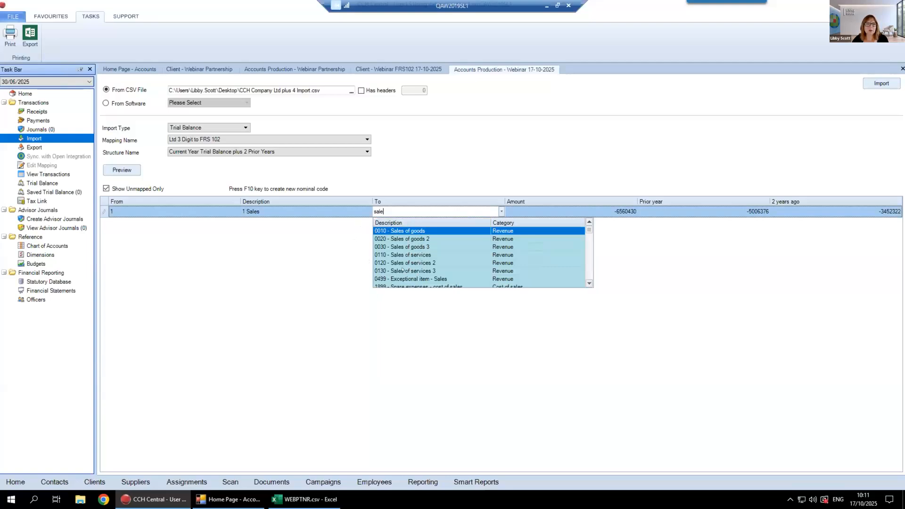
{"action": "left_click", "coordinate": [389, 230]}
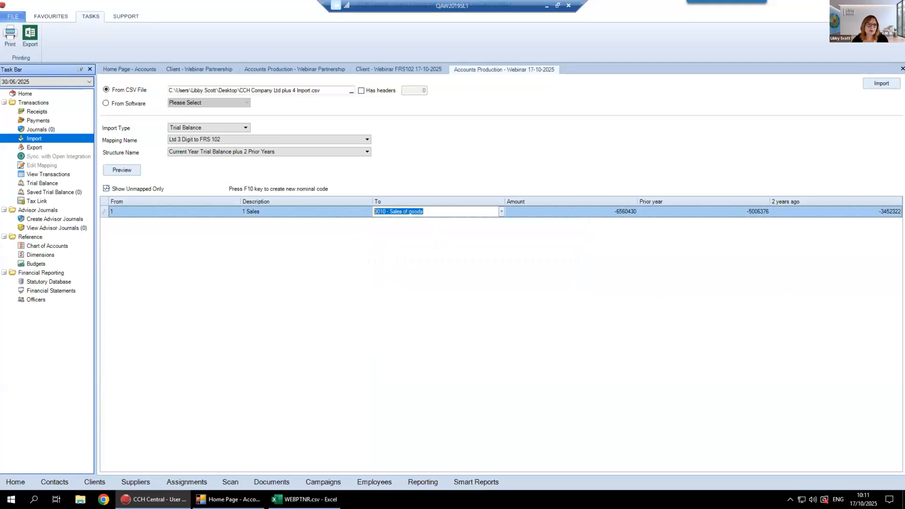
{"action": "left_click", "coordinate": [106, 189]}
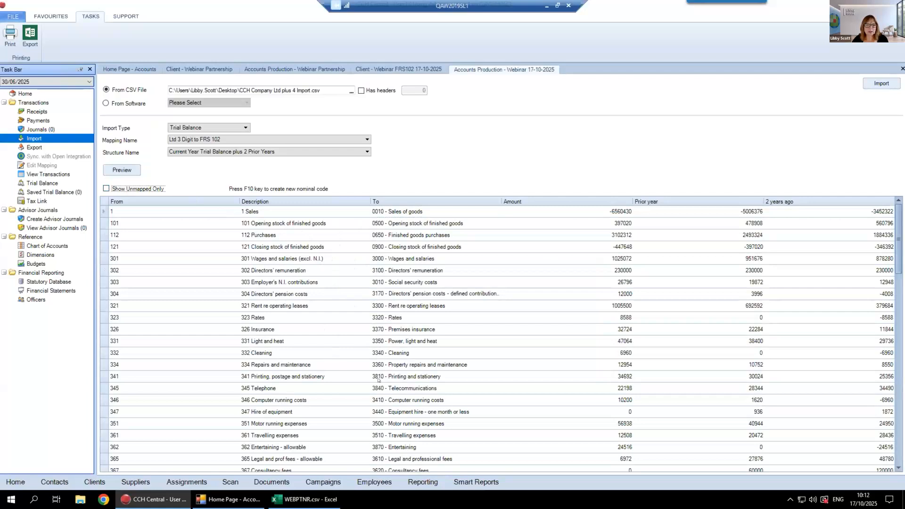
Review the mapped nominal codes in the preview and check whether any codes are still unmapped
{"action": "scroll", "coordinate": [380, 411], "scroll_direction": "down", "scroll_amount": 2}
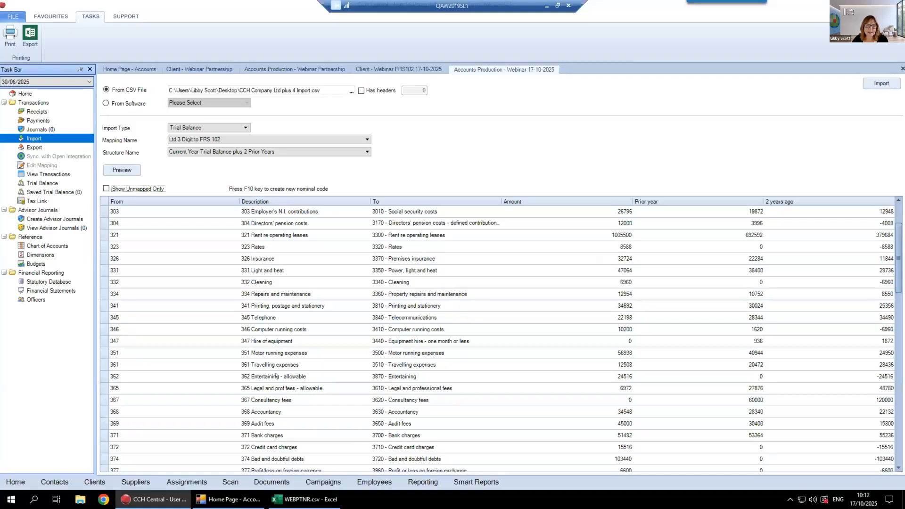
{"action": "left_click", "coordinate": [419, 365]}
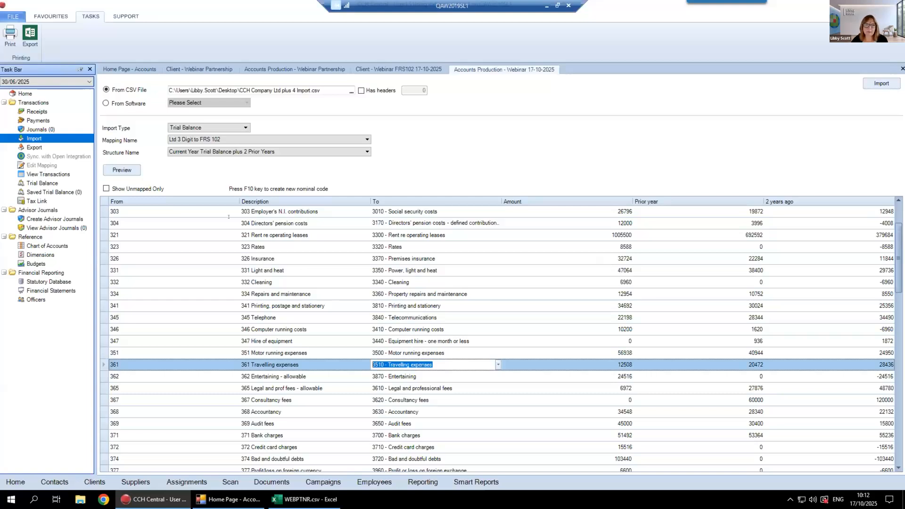
{"action": "left_click", "coordinate": [106, 188]}
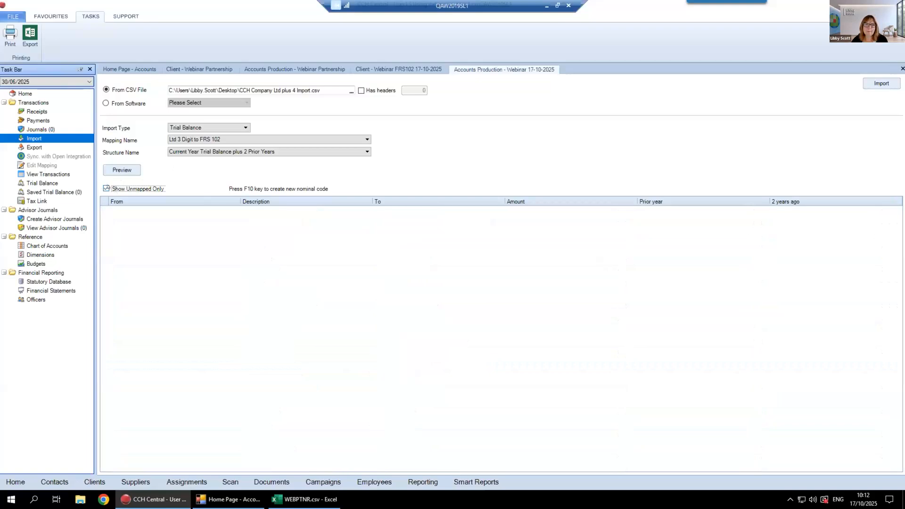
{"action": "left_click", "coordinate": [107, 188]}
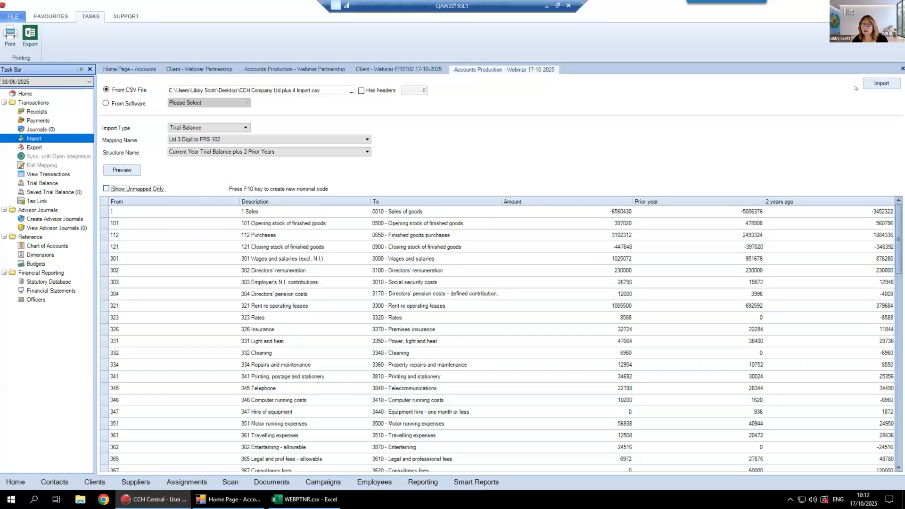
Import the trial balance, saving the mapping changes and accepting replacement of the existing trial balance
{"action": "left_click", "coordinate": [879, 81]}
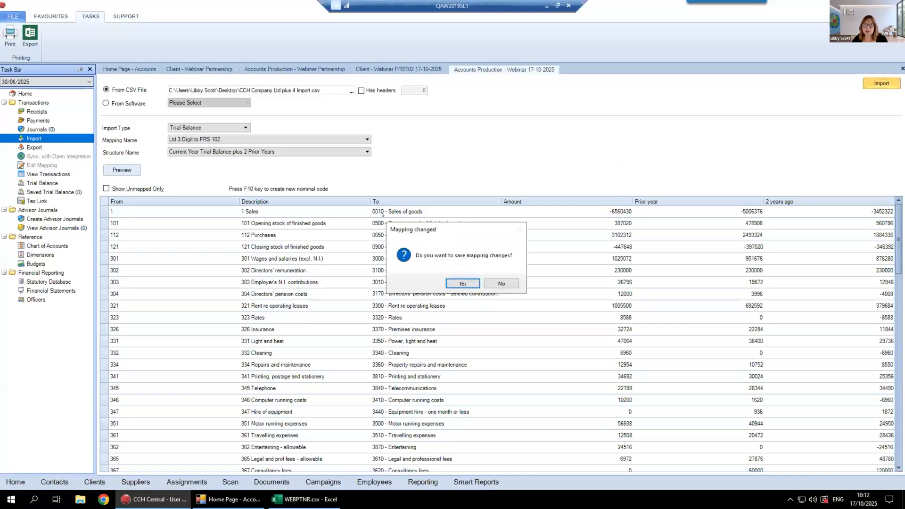
{"action": "left_click", "coordinate": [457, 282]}
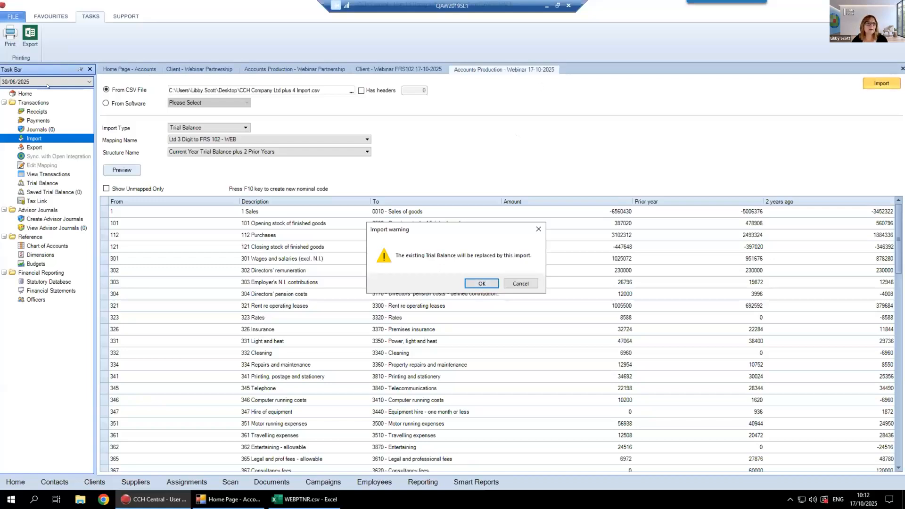
{"action": "left_click", "coordinate": [472, 283]}
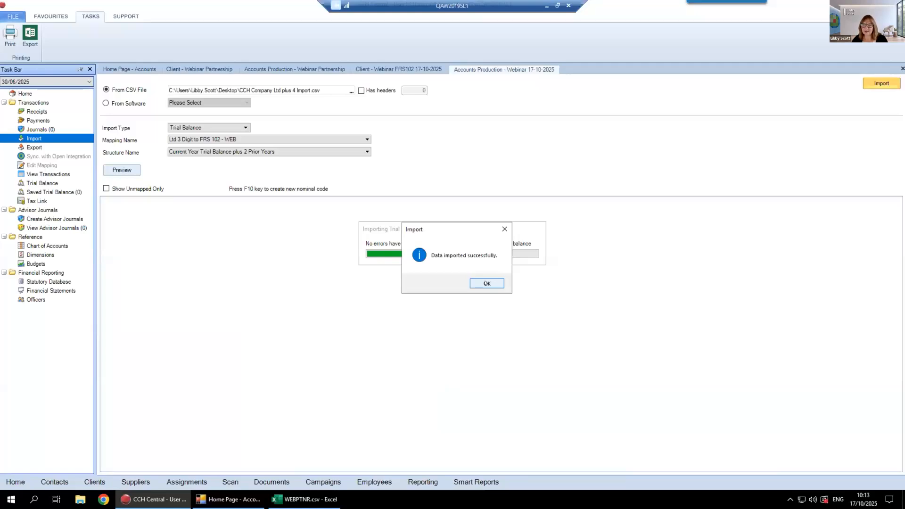
{"action": "left_click", "coordinate": [486, 283]}
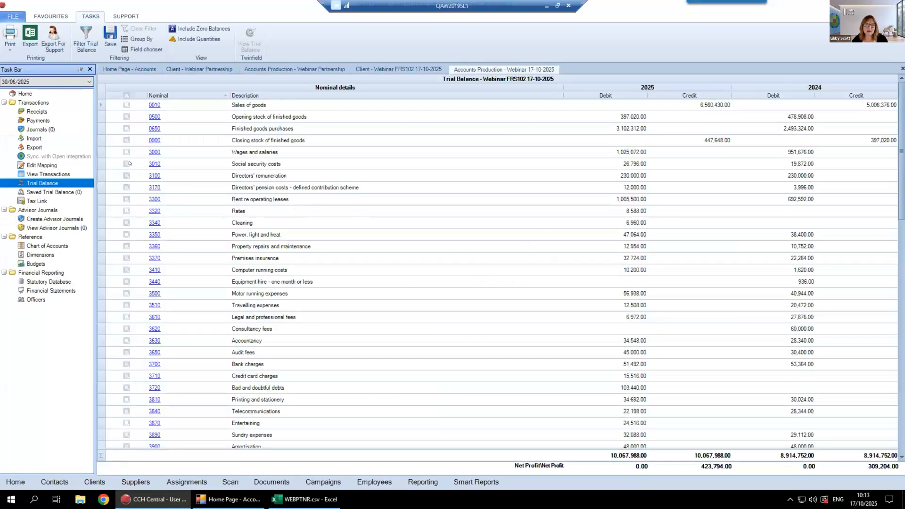
Examine the transactions behind nominal 3010 Social security costs in the trial balance
{"action": "left_click", "coordinate": [154, 163]}
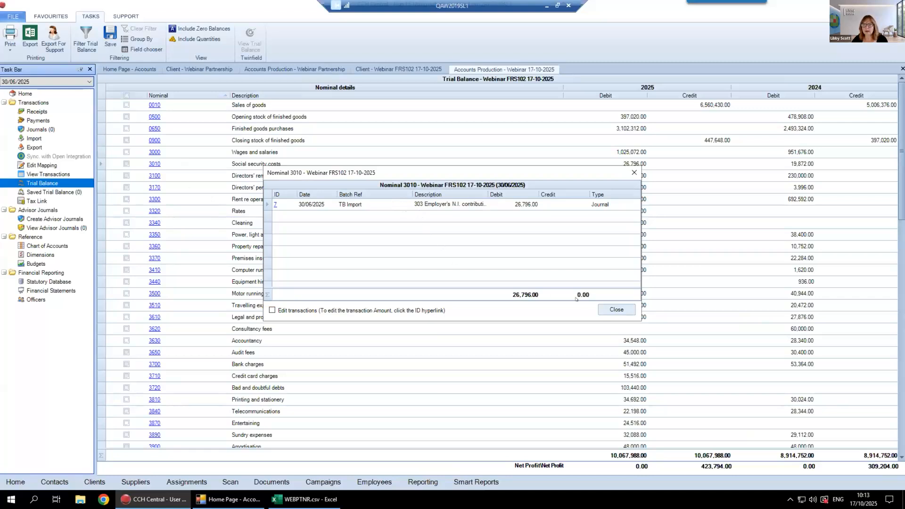
{"action": "left_click", "coordinate": [608, 309]}
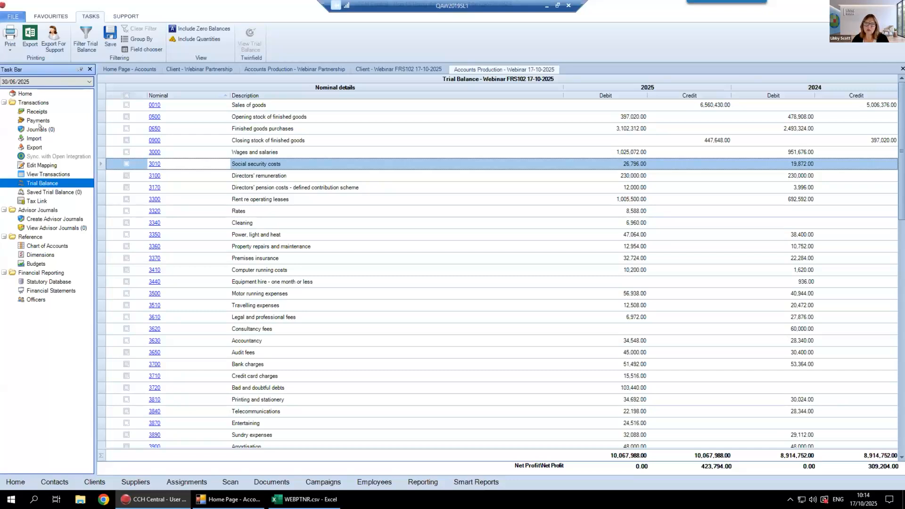
{"action": "left_click", "coordinate": [34, 138]}
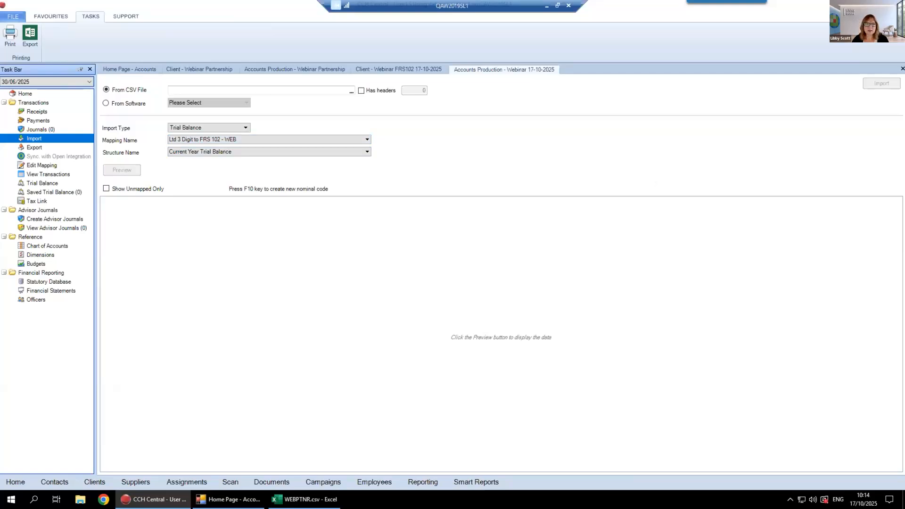
{"action": "left_click", "coordinate": [41, 130]}
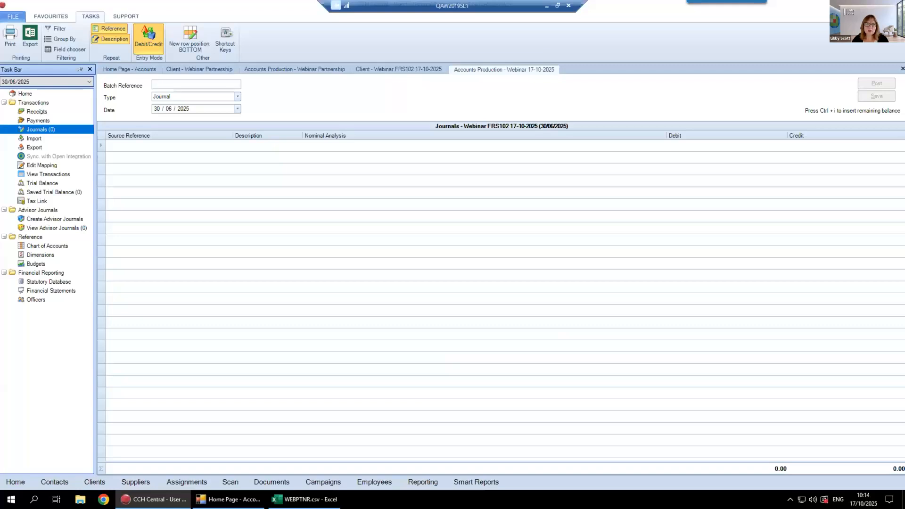
{"action": "left_click", "coordinate": [34, 138]}
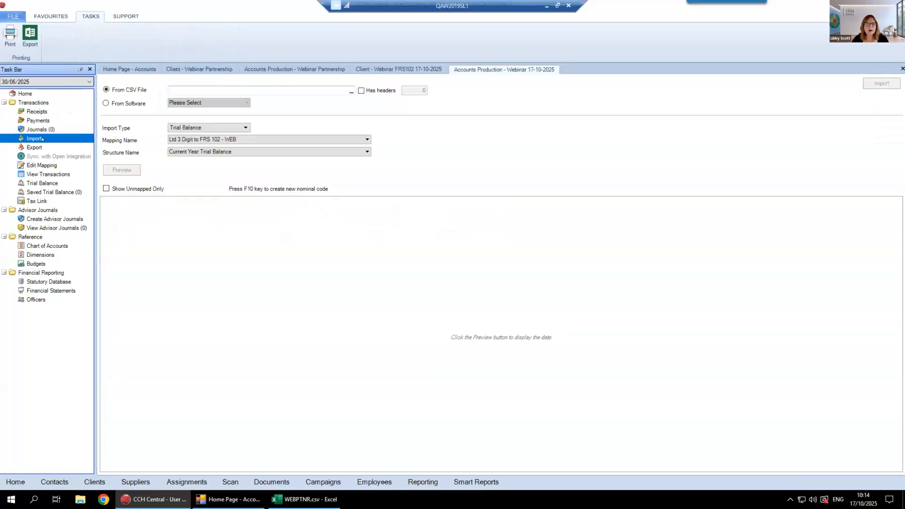
Start a new advisor journal with the batch reference Bad debt adj
{"action": "left_click", "coordinate": [49, 219]}
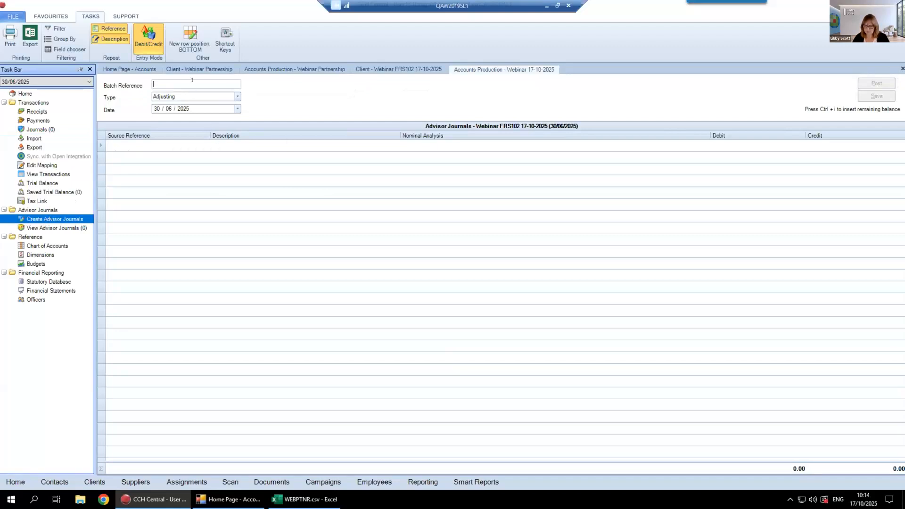
{"action": "type", "text": "Bad debt adj"}
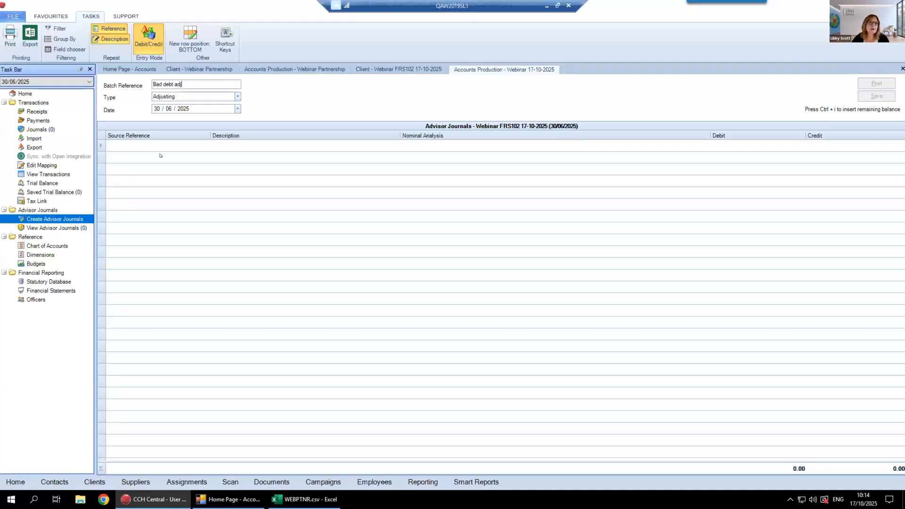
Give the first journal line the source reference 12345 and the description Bad debt adjustment for xyz
{"action": "left_click", "coordinate": [154, 141]}
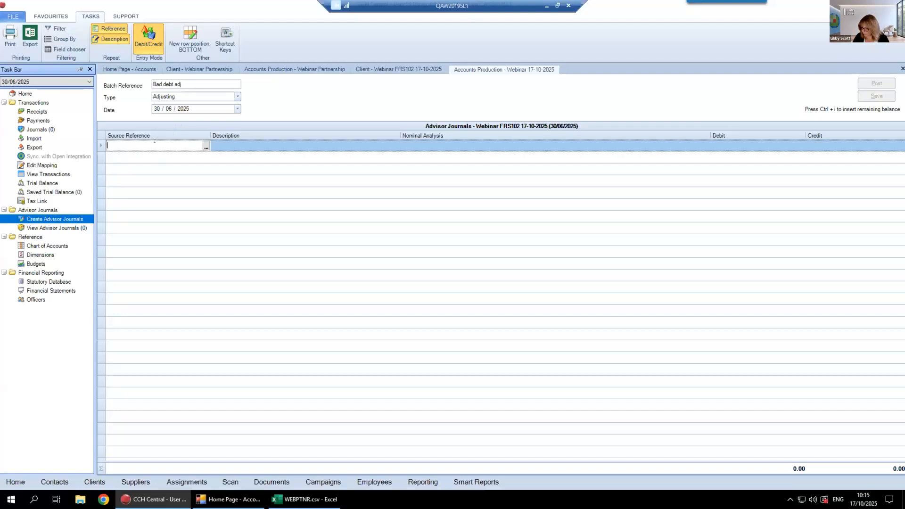
{"action": "type", "text": "12345"}
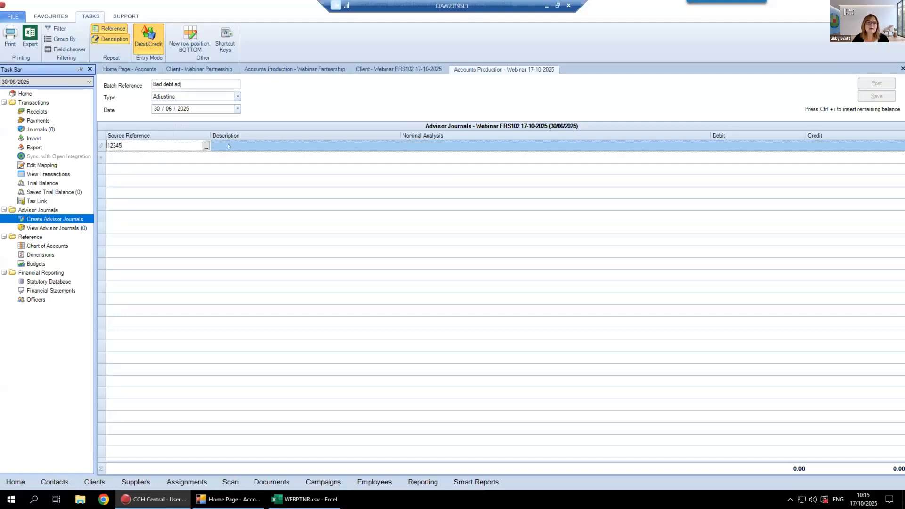
{"action": "key", "text": "Tab"}
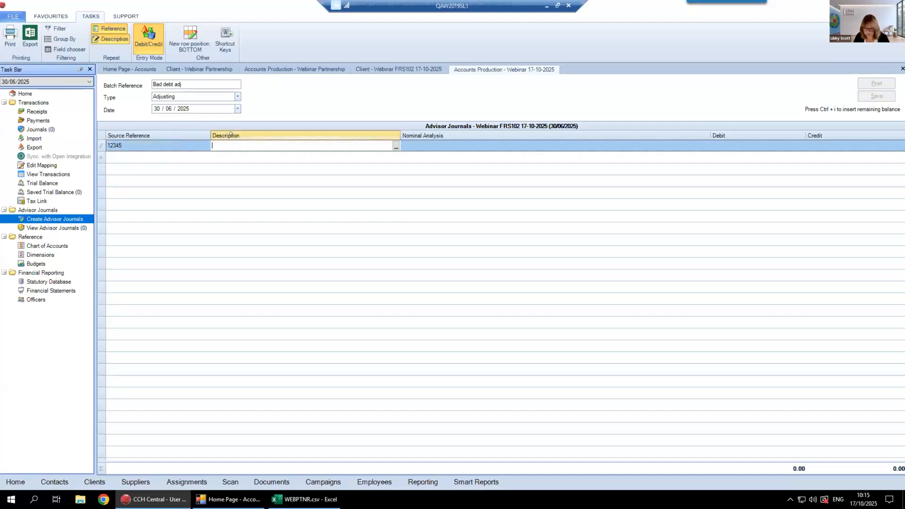
{"action": "type", "text": "Bad debt adjustment for"}
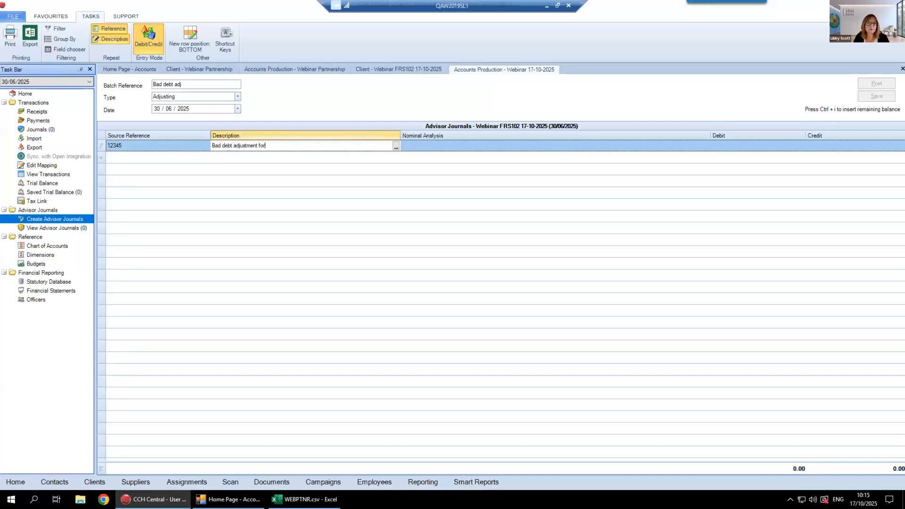
{"action": "type", "text": " xyz"}
Assign the first journal line to nominal 3720 - Bad and doubtful debts in administrative expenses with a debit of 500
{"action": "left_click", "coordinate": [403, 148]}
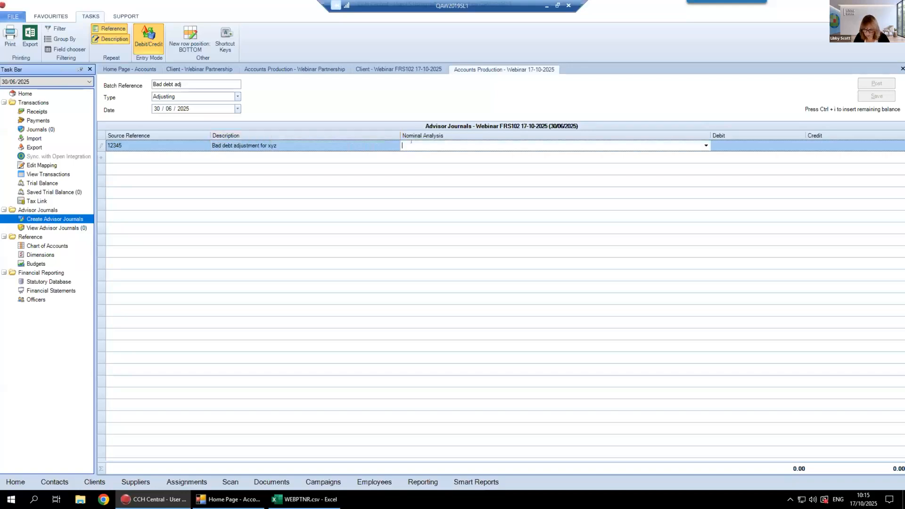
{"action": "type", "text": "bad"}
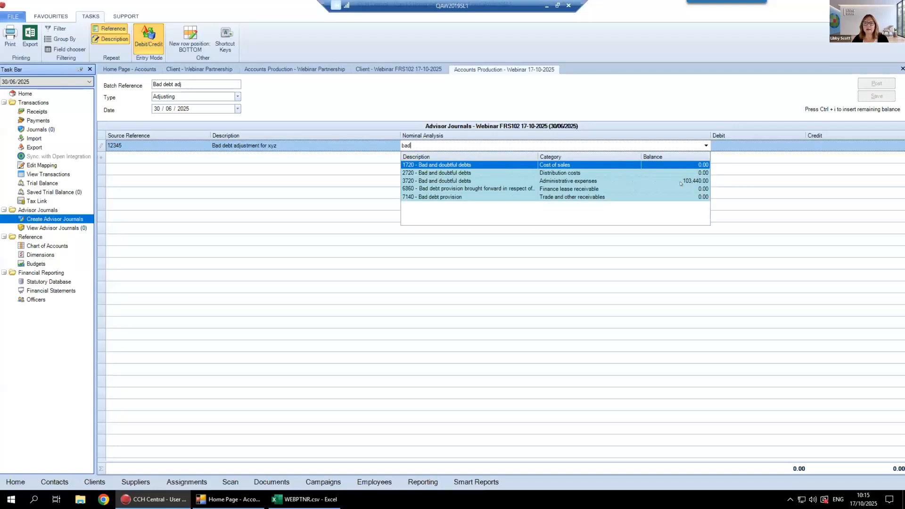
{"action": "left_click", "coordinate": [576, 181]}
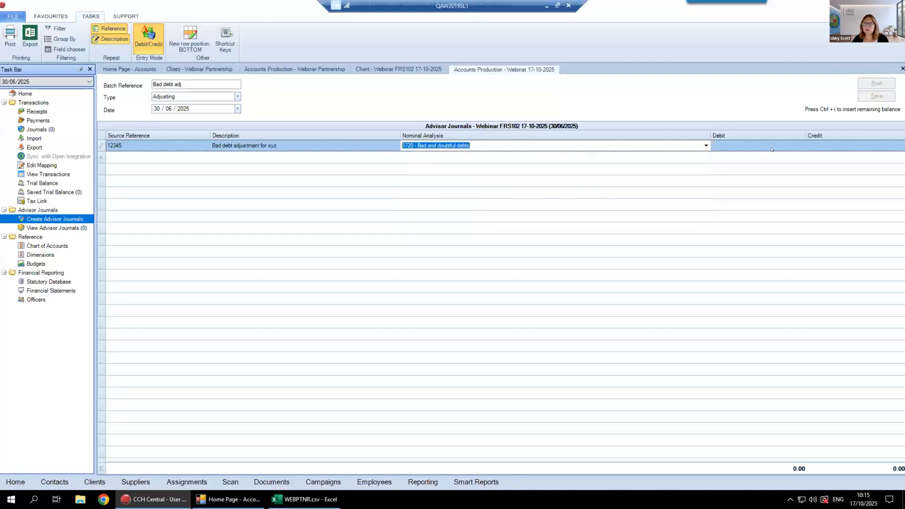
{"action": "left_click", "coordinate": [840, 142]}
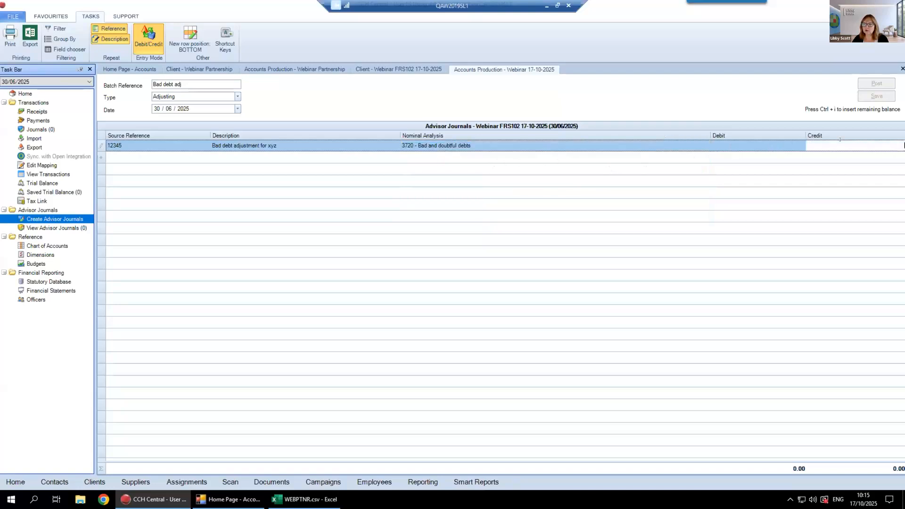
{"action": "left_click", "coordinate": [774, 141]}
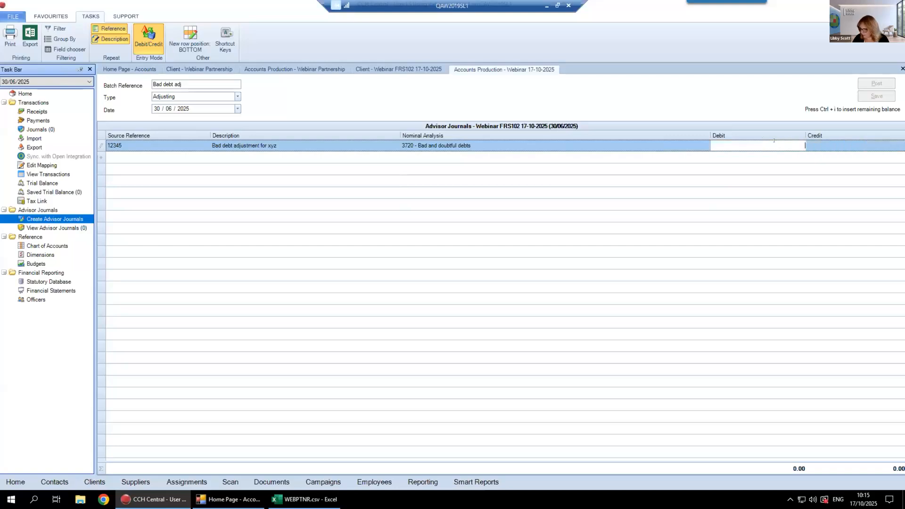
{"action": "type", "text": "5"}
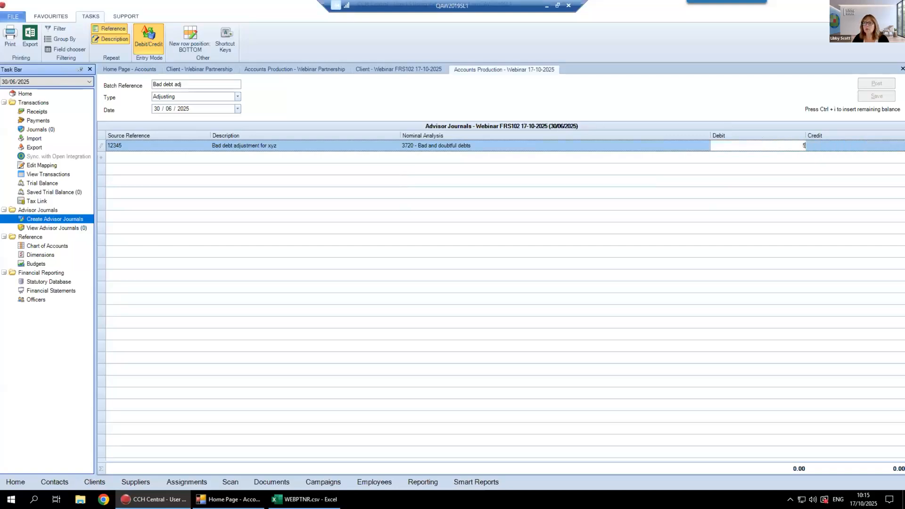
{"action": "type", "text": "00"}
{"action": "key", "text": "Tab"}
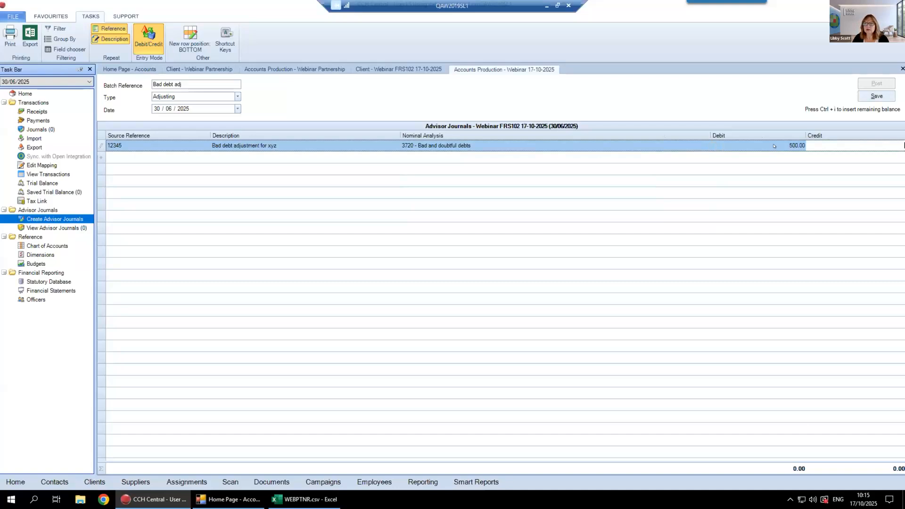
Add a second journal line to 7140 - Bad debt provision, credit it with the remaining balance, and post the journal
{"action": "key", "text": "Tab"}
{"action": "key", "text": "Tab"}
{"action": "key", "text": "Tab"}
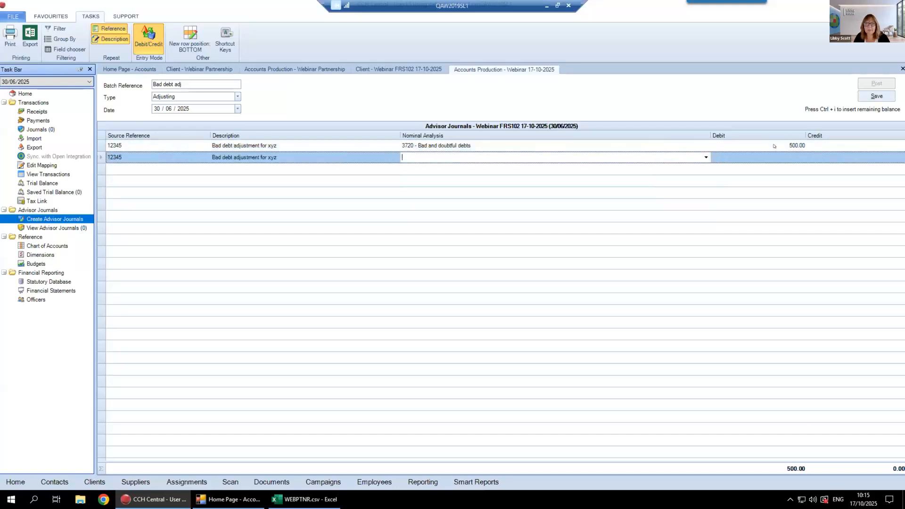
{"action": "type", "text": "bad"}
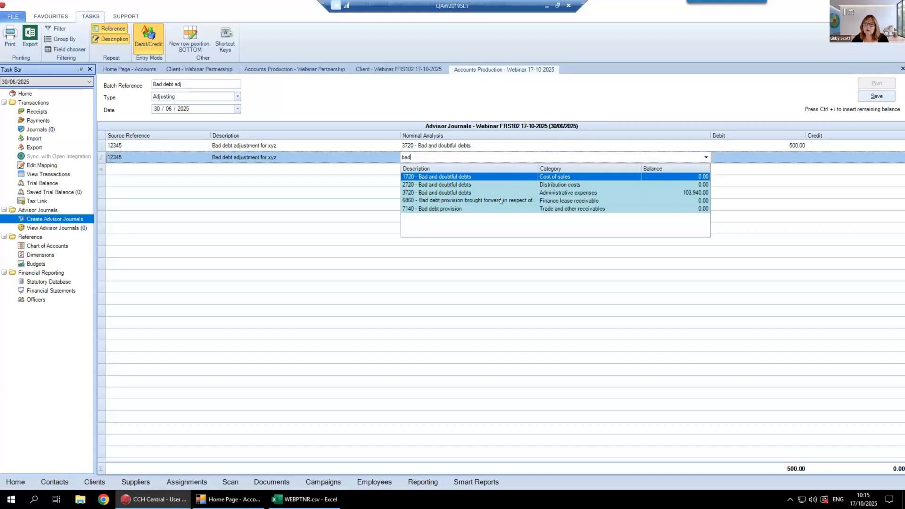
{"action": "left_click", "coordinate": [441, 208]}
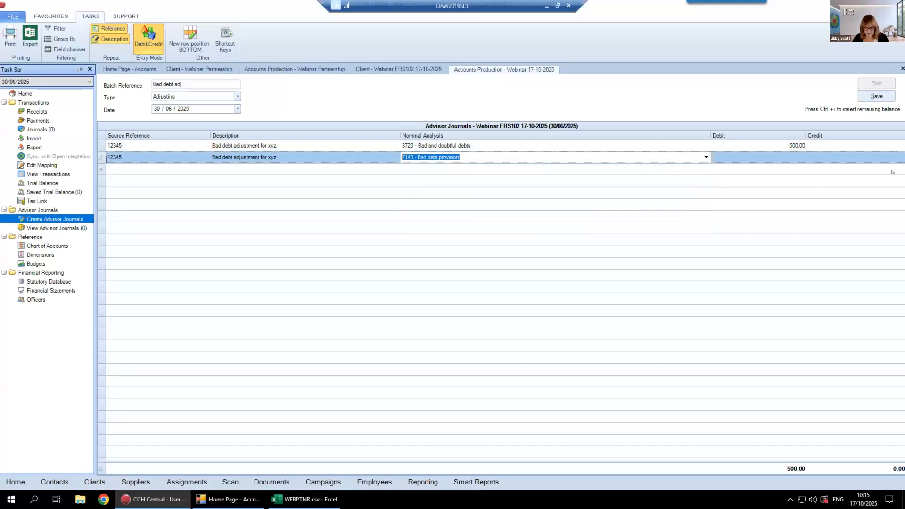
{"action": "key", "text": "Tab"}
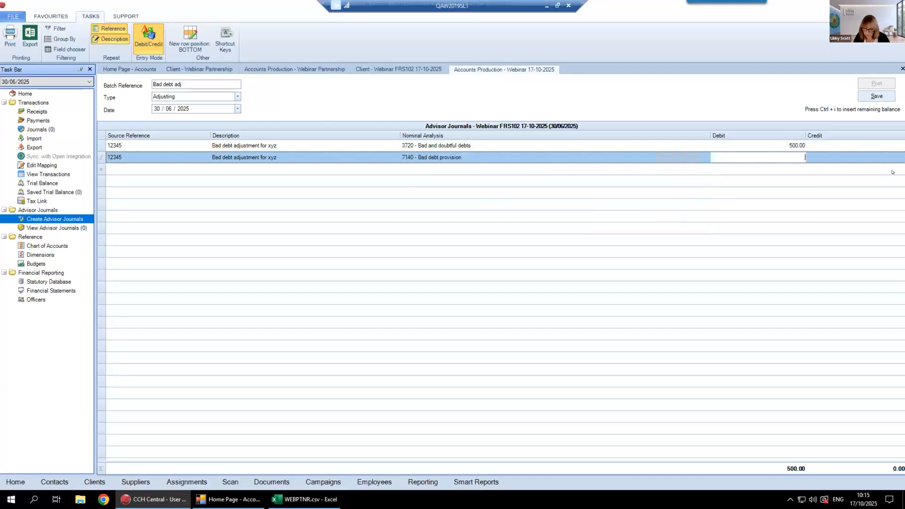
{"action": "key", "text": "ctrl+i"}
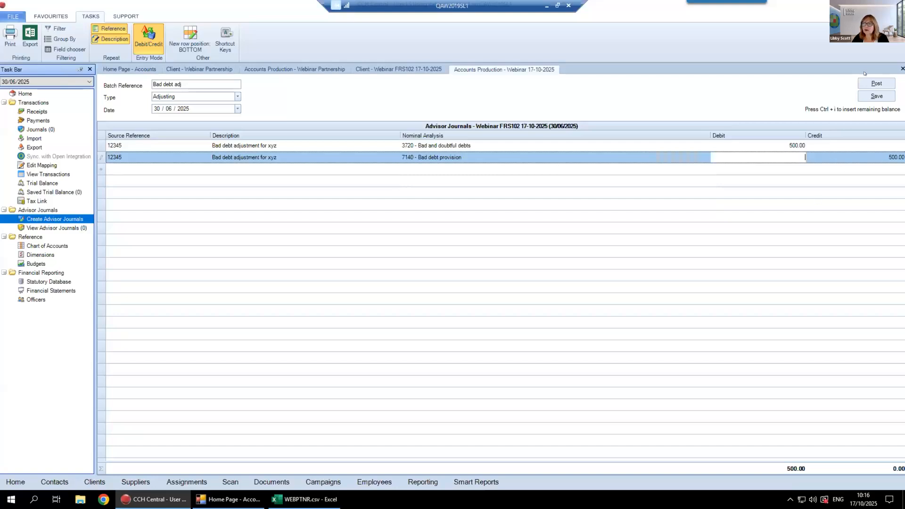
{"action": "left_click", "coordinate": [876, 83]}
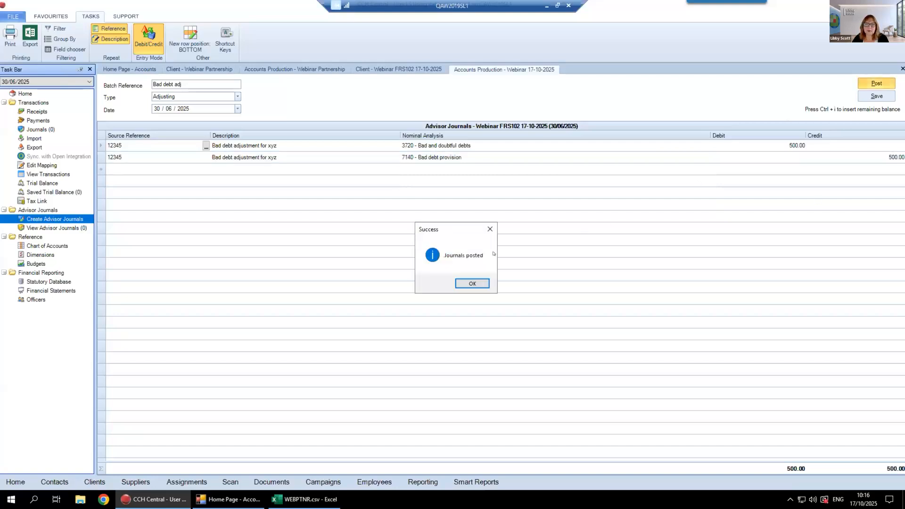
{"action": "left_click", "coordinate": [462, 283]}
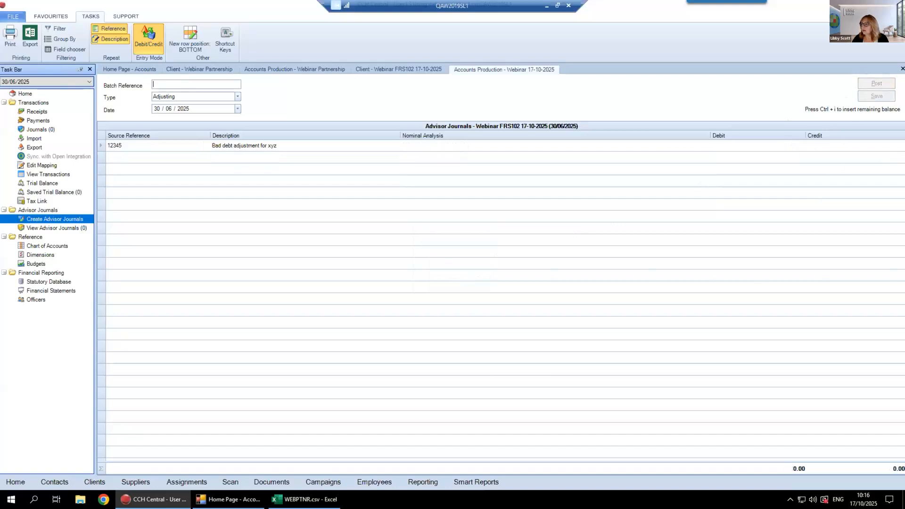
Display the posted advisor journals and open the Bad debt adj batch for editing
{"action": "left_click", "coordinate": [45, 227]}
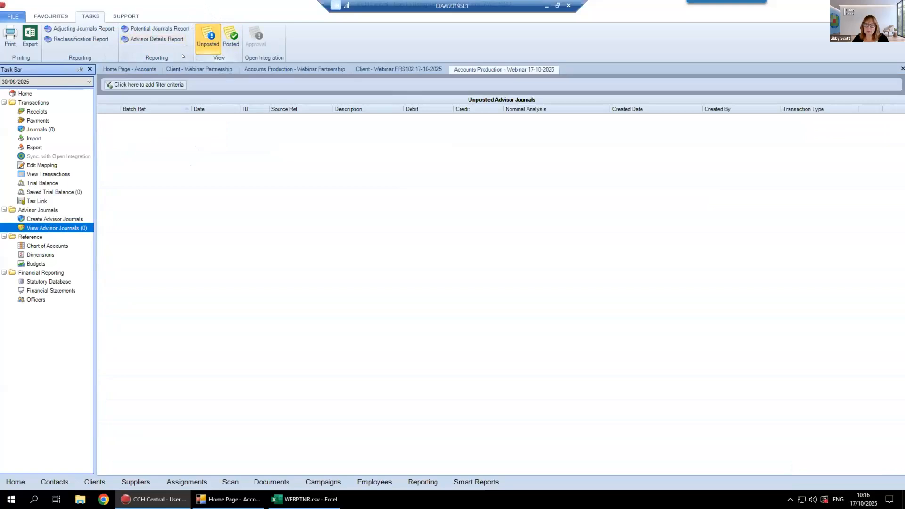
{"action": "left_click", "coordinate": [230, 36]}
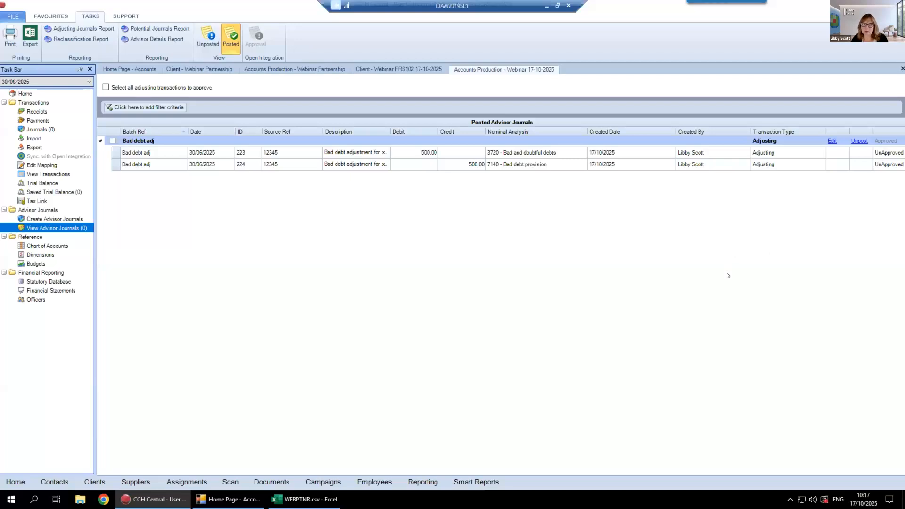
{"action": "left_click", "coordinate": [830, 141]}
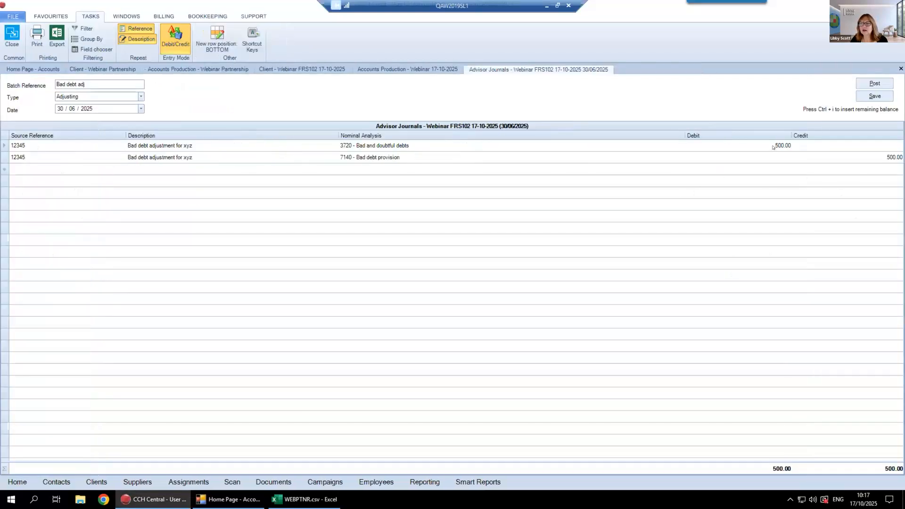
Set the 3720 debit and the 7140 credit to 600, post the amended journal, and close its entry window
{"action": "left_click", "coordinate": [773, 147]}
{"action": "type", "text": "600"}
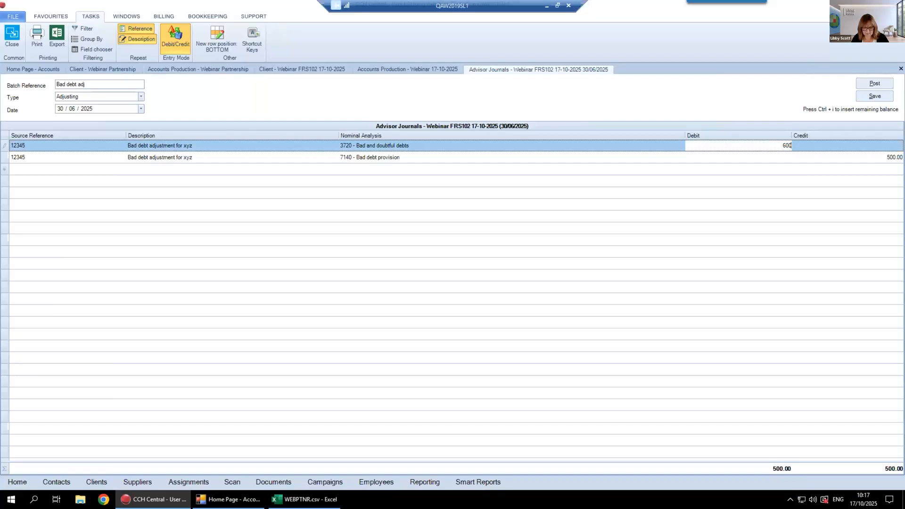
{"action": "key", "text": "Tab"}
{"action": "key", "text": "Tab"}
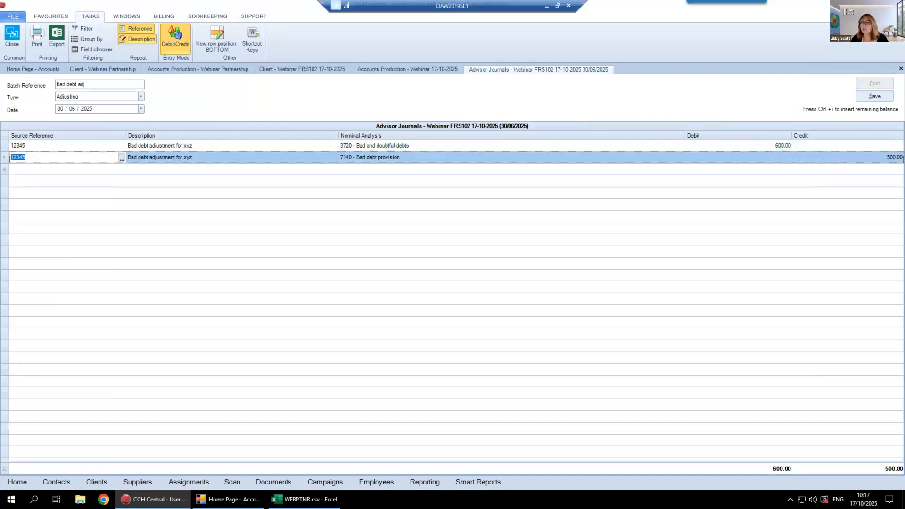
{"action": "left_click", "coordinate": [879, 156]}
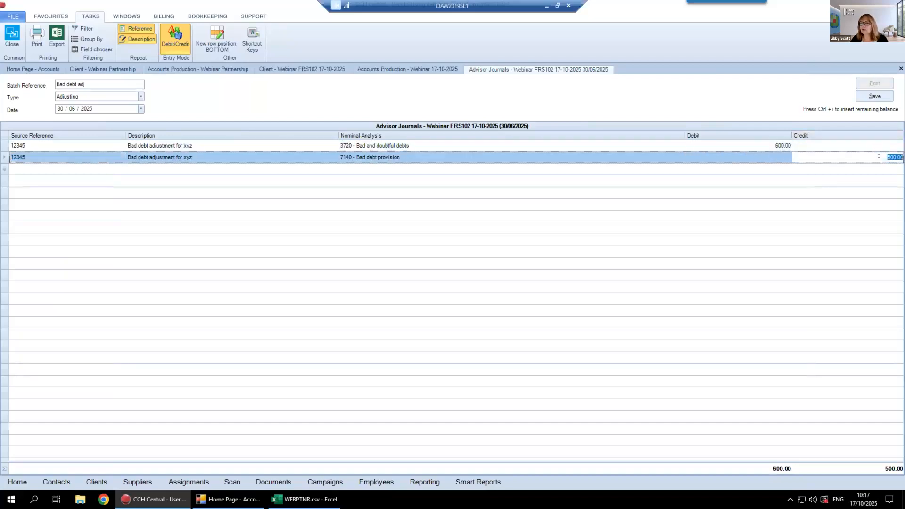
{"action": "type", "text": "6000"}
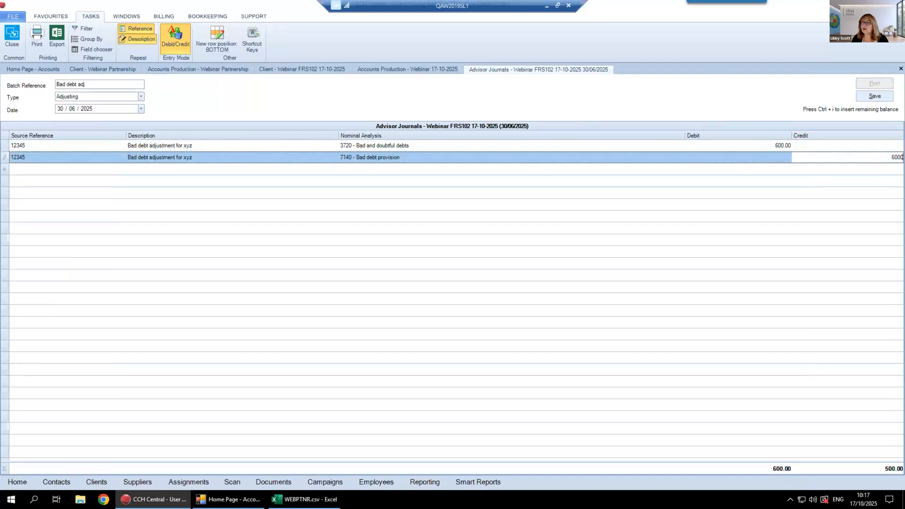
{"action": "key", "text": "Tab"}
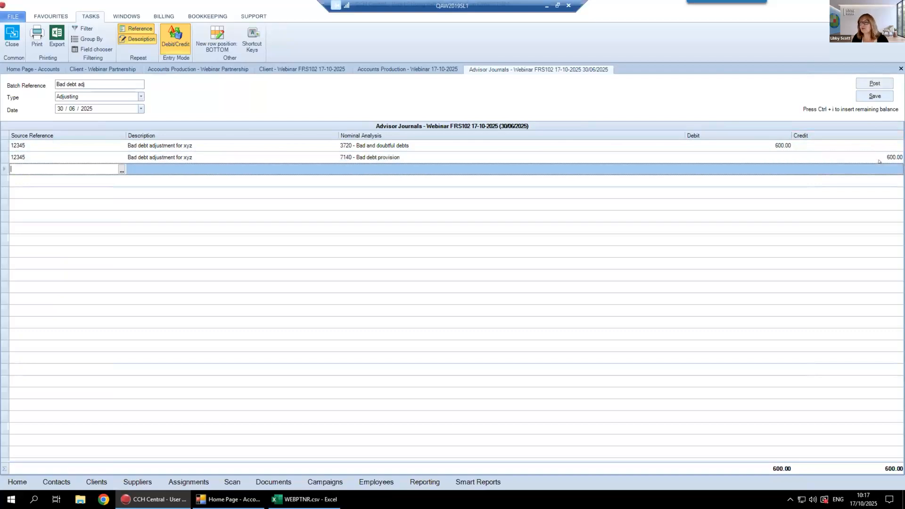
{"action": "left_click", "coordinate": [872, 82]}
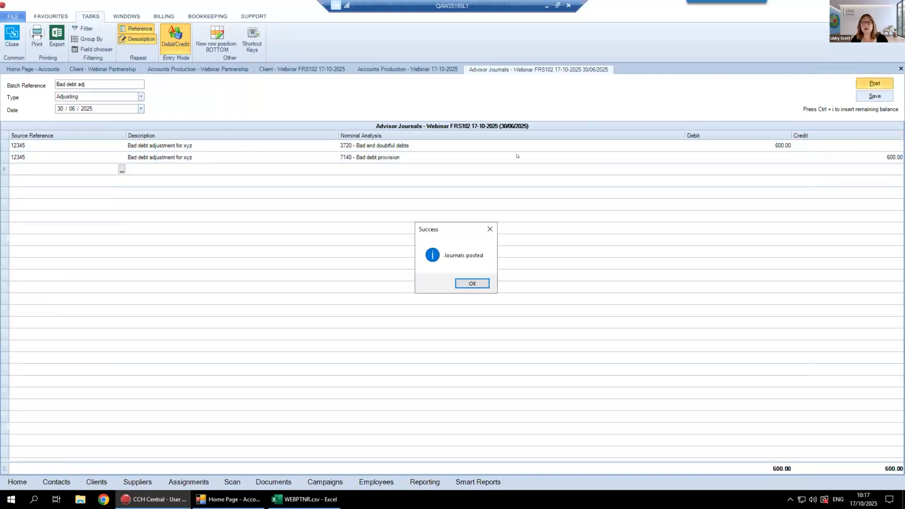
{"action": "left_click", "coordinate": [462, 282]}
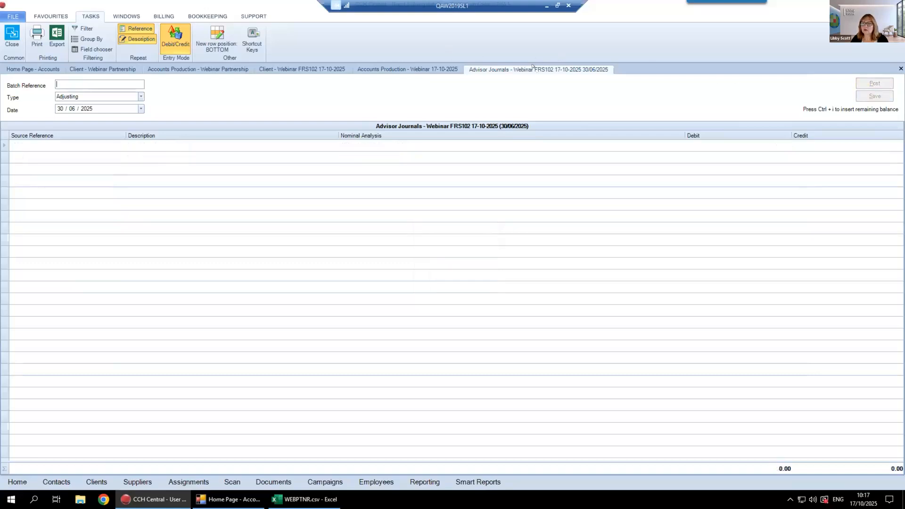
{"action": "right_click", "coordinate": [537, 67]}
{"action": "left_click", "coordinate": [547, 72]}
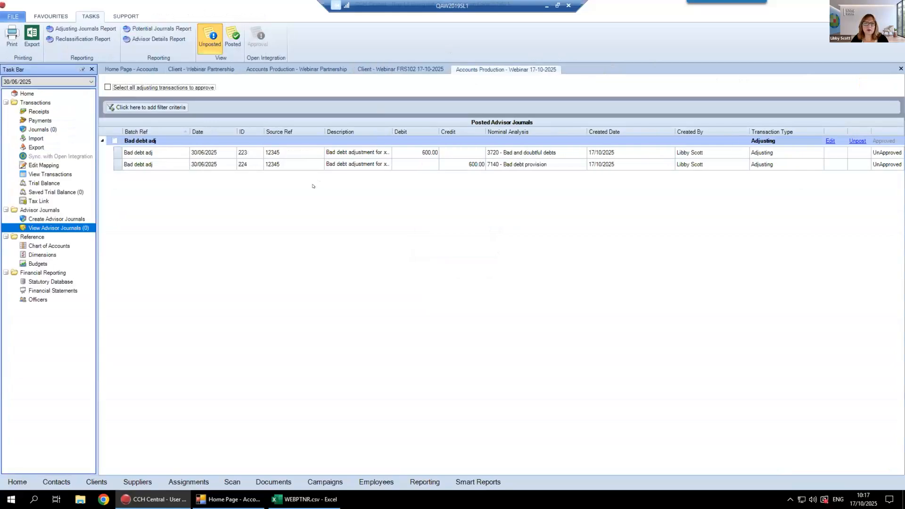
Review the adjusting journals report for posted journals with external codes shown, check its export formats, and close it
{"action": "left_click", "coordinate": [229, 41]}
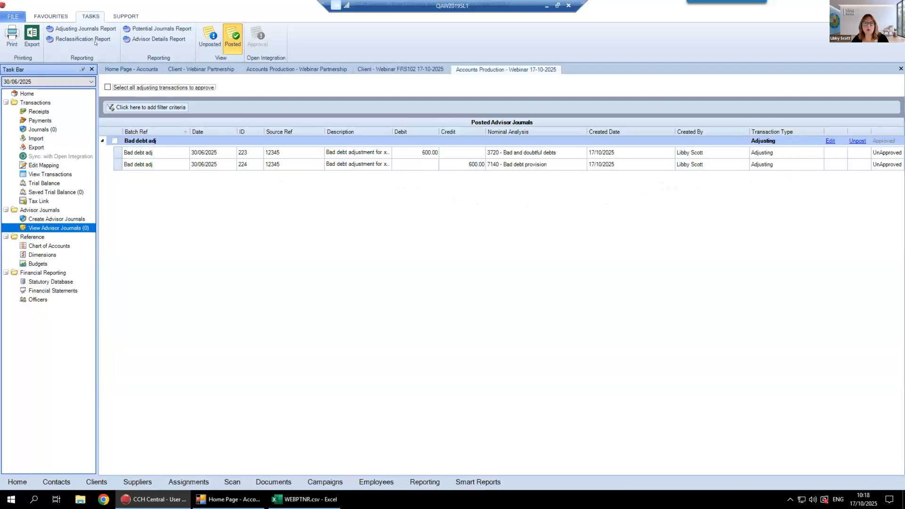
{"action": "left_click", "coordinate": [85, 28]}
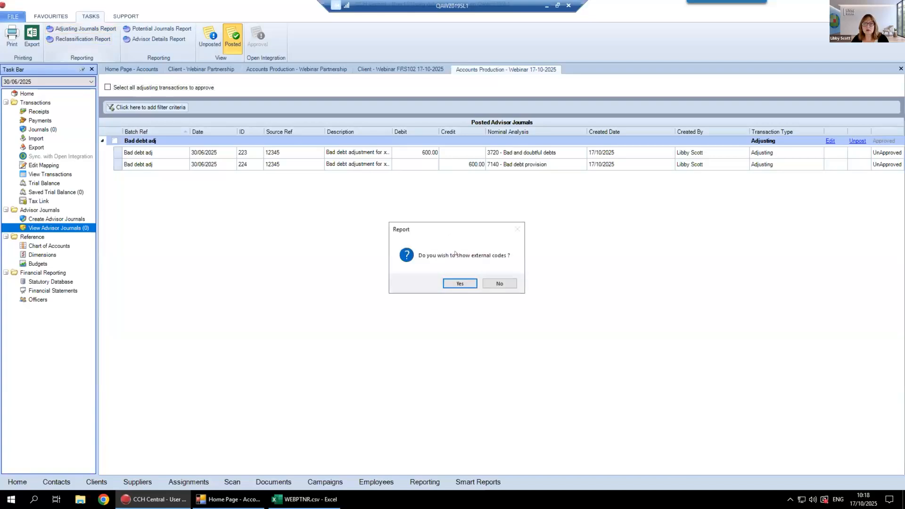
{"action": "left_click", "coordinate": [456, 283]}
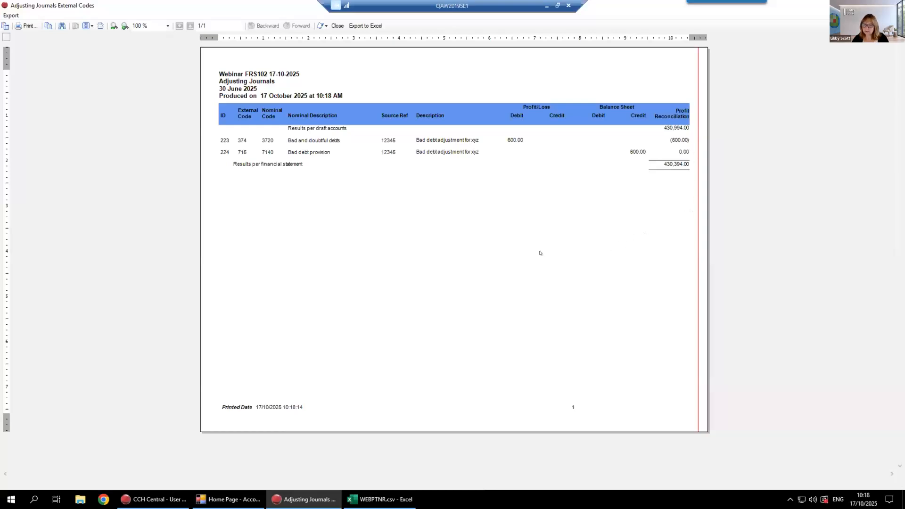
{"action": "left_click", "coordinate": [10, 15]}
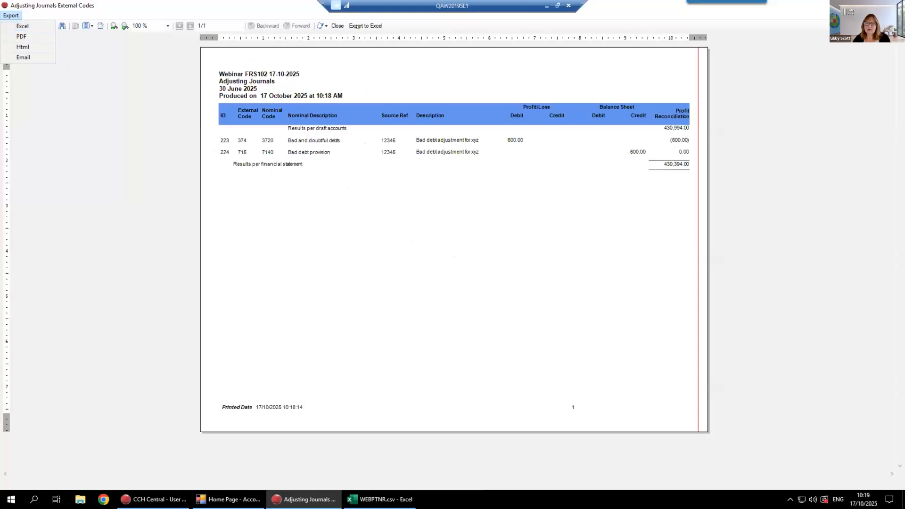
{"action": "left_click", "coordinate": [56, 121]}
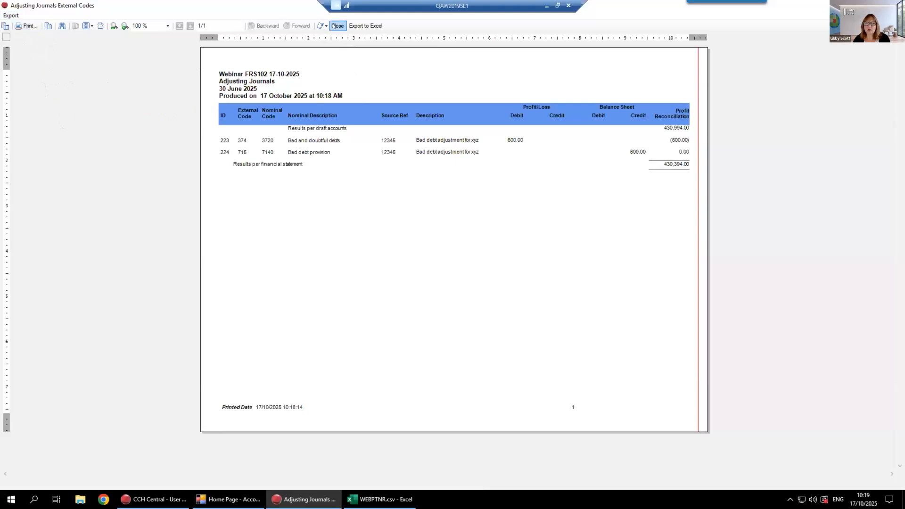
{"action": "left_click", "coordinate": [337, 26]}
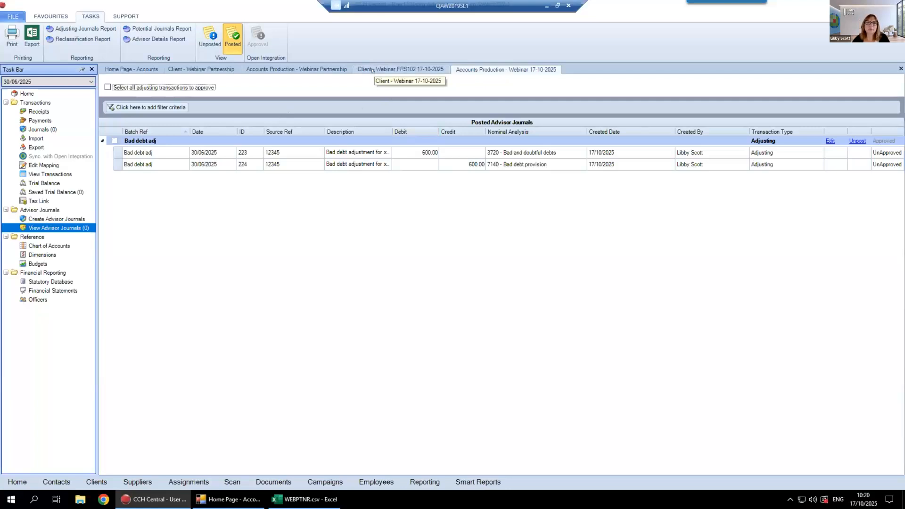
Open the statutory database and display the Size of entity question within the general client preferences
{"action": "left_click", "coordinate": [39, 281]}
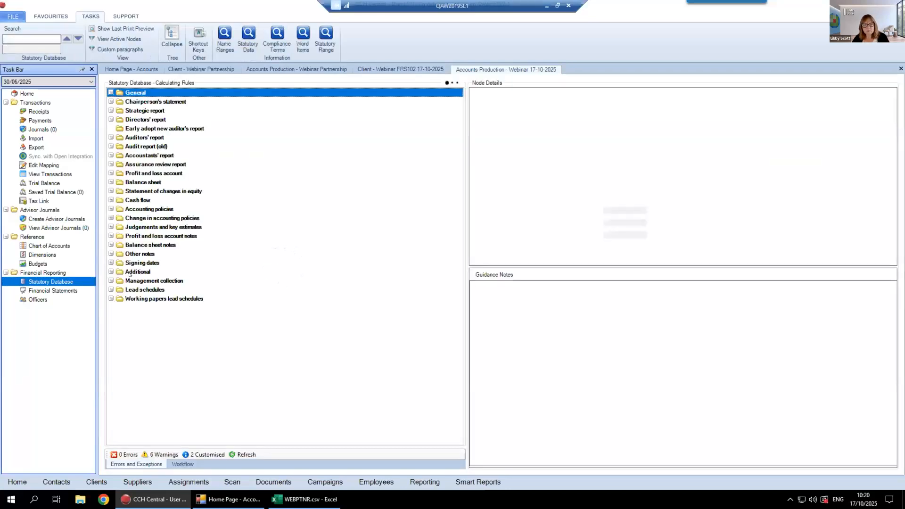
{"action": "left_click", "coordinate": [170, 40]}
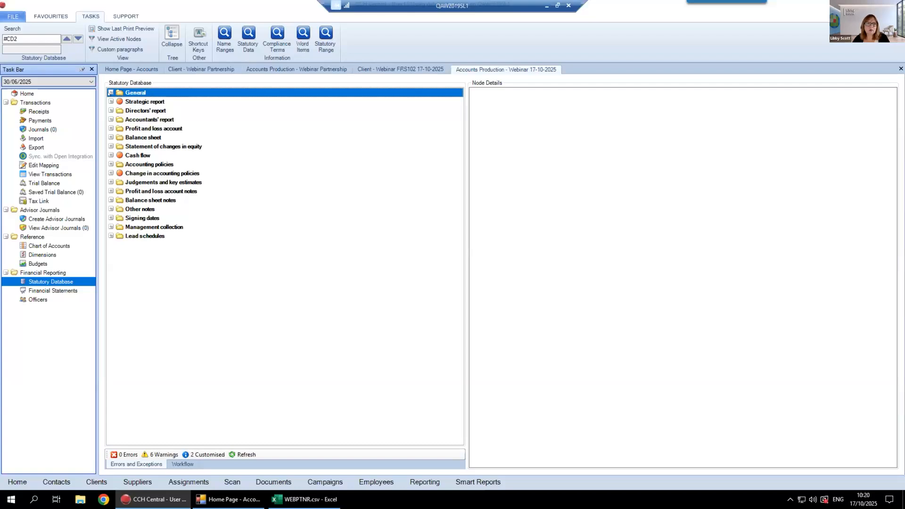
{"action": "left_click", "coordinate": [110, 92]}
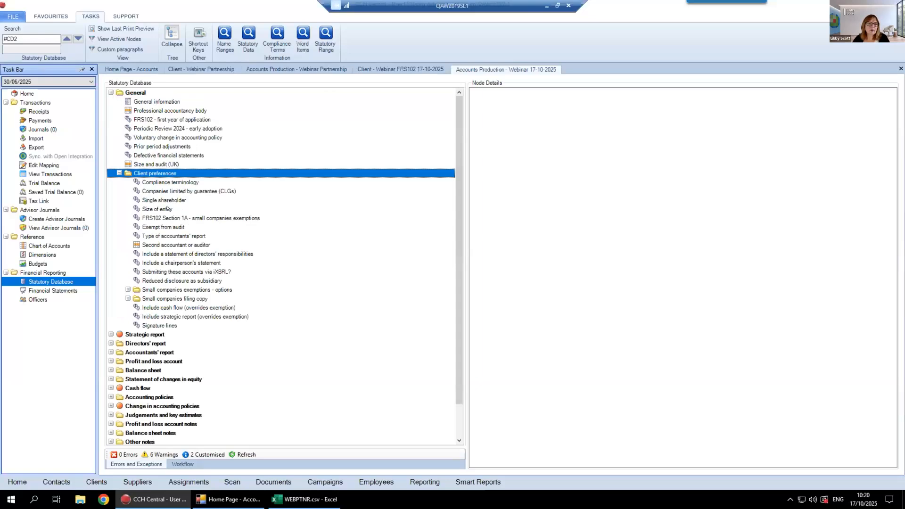
{"action": "left_click", "coordinate": [168, 209]}
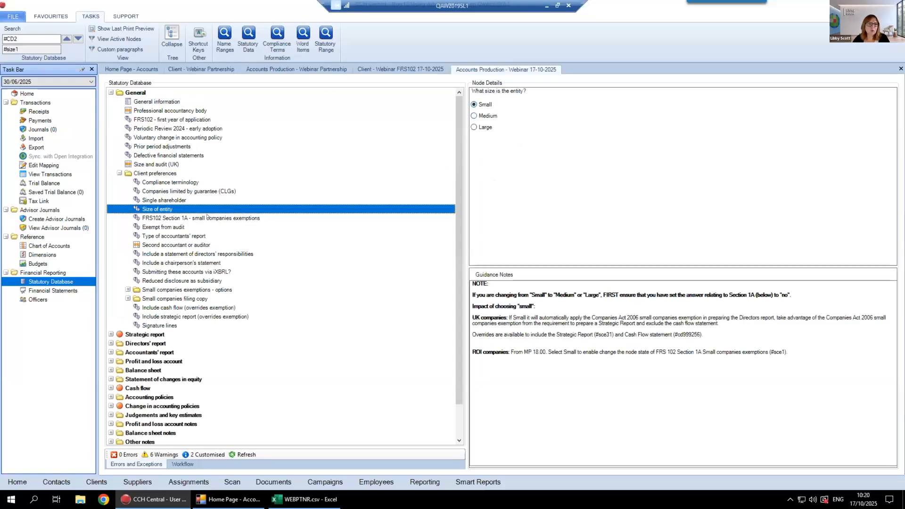
Review the FRS102 Section 1A small companies exemptions and Exempt from audit questions, and collapse the General section
{"action": "key", "text": "Down"}
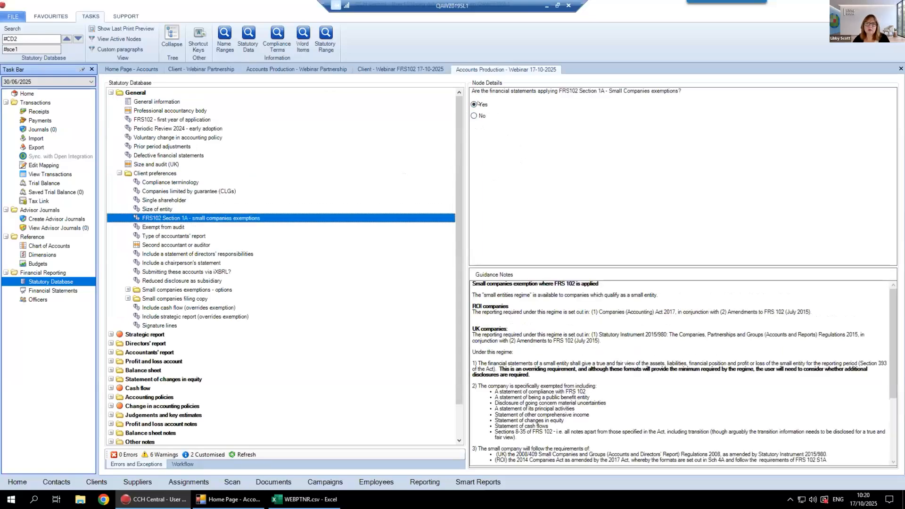
{"action": "left_click", "coordinate": [162, 227]}
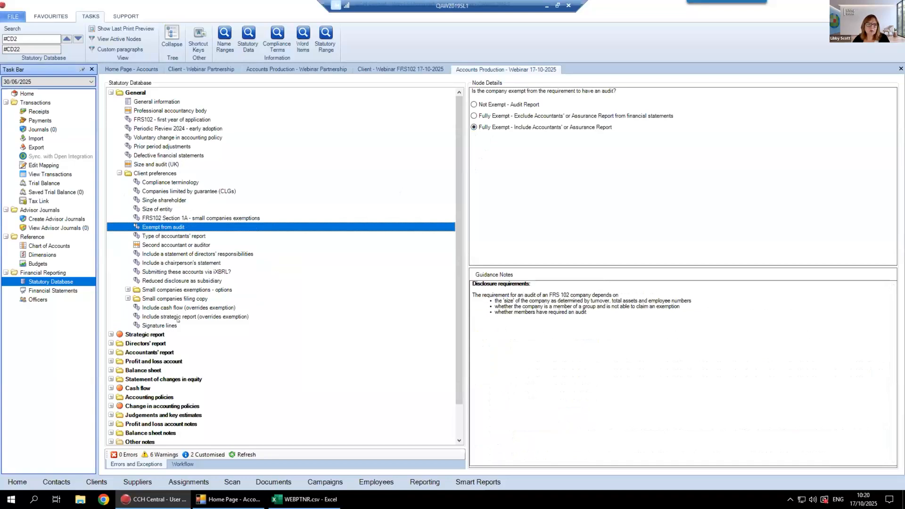
{"action": "double_click", "coordinate": [121, 93]}
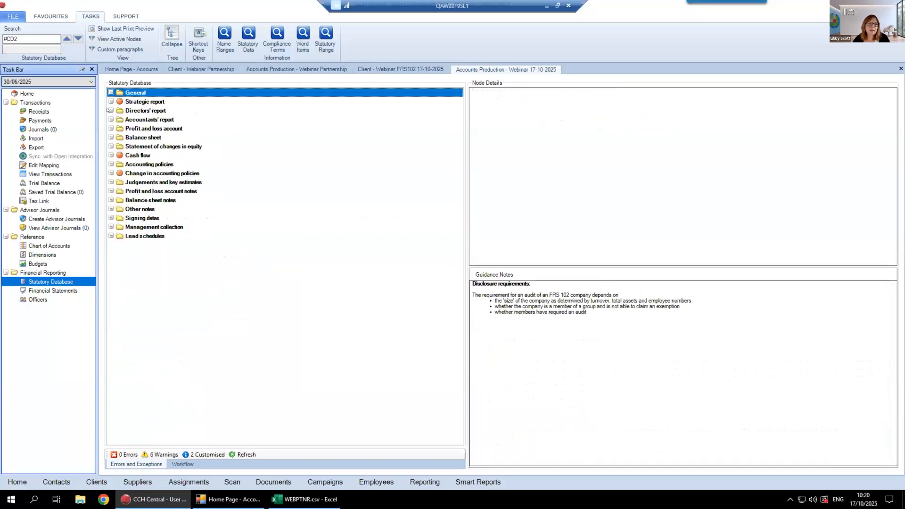
Review the nodes inside the Directors' report and General sections of the statutory database, collapsing each section again
{"action": "left_click", "coordinate": [110, 110]}
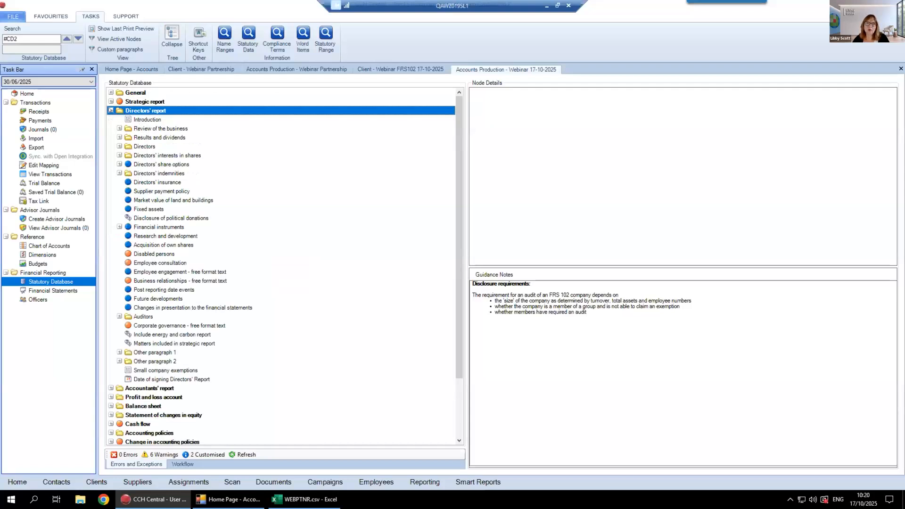
{"action": "double_click", "coordinate": [139, 110]}
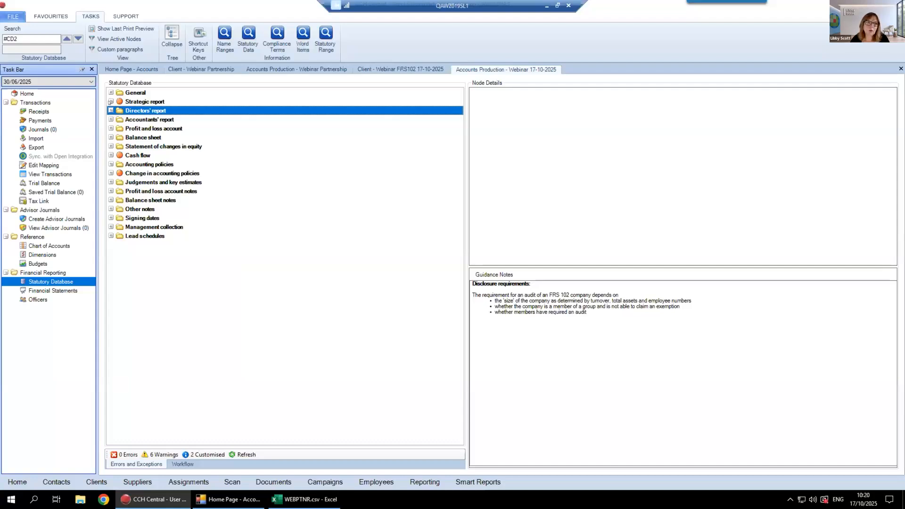
{"action": "left_click", "coordinate": [111, 92]}
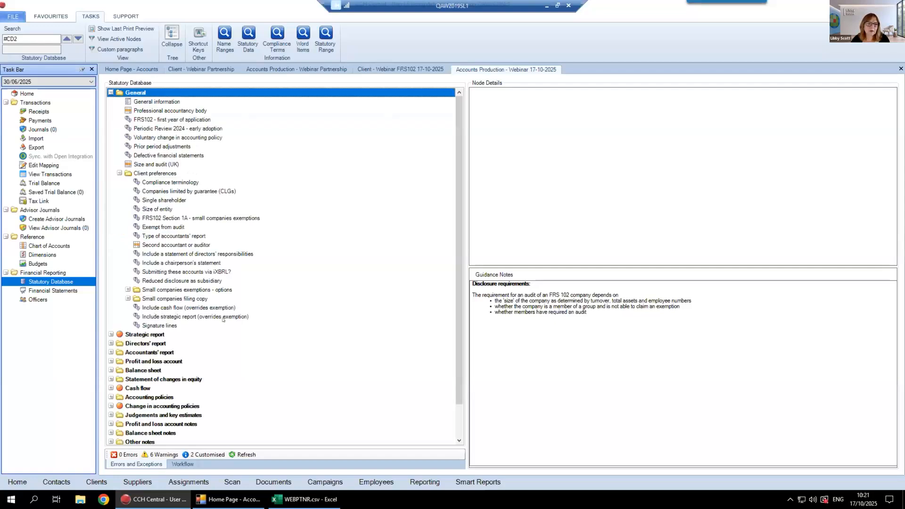
{"action": "left_click", "coordinate": [111, 93]}
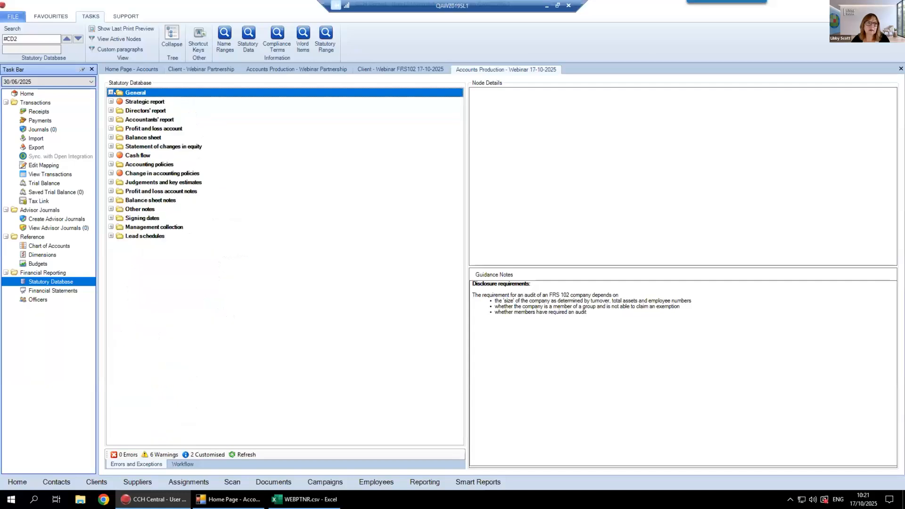
Review the Profit and loss account section with its Presentation options and the Signing dates section, collapsing both again
{"action": "left_click", "coordinate": [111, 128]}
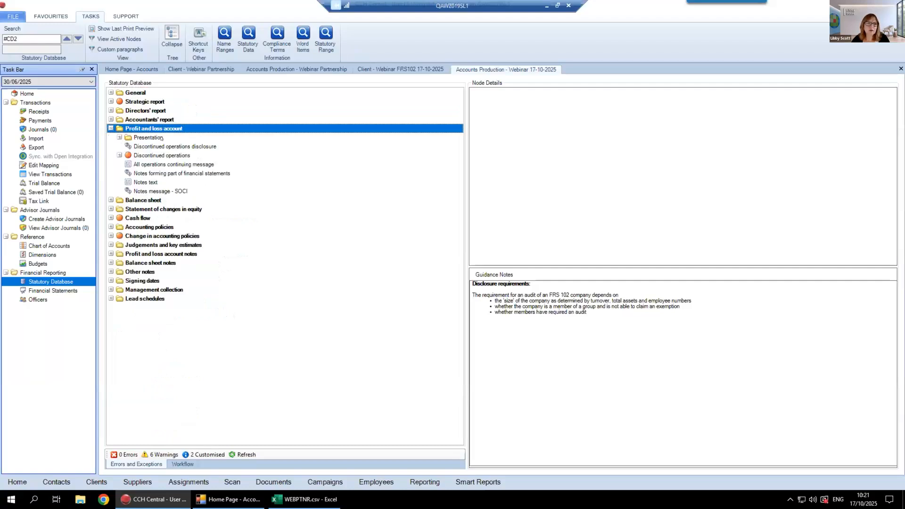
{"action": "left_click", "coordinate": [118, 138]}
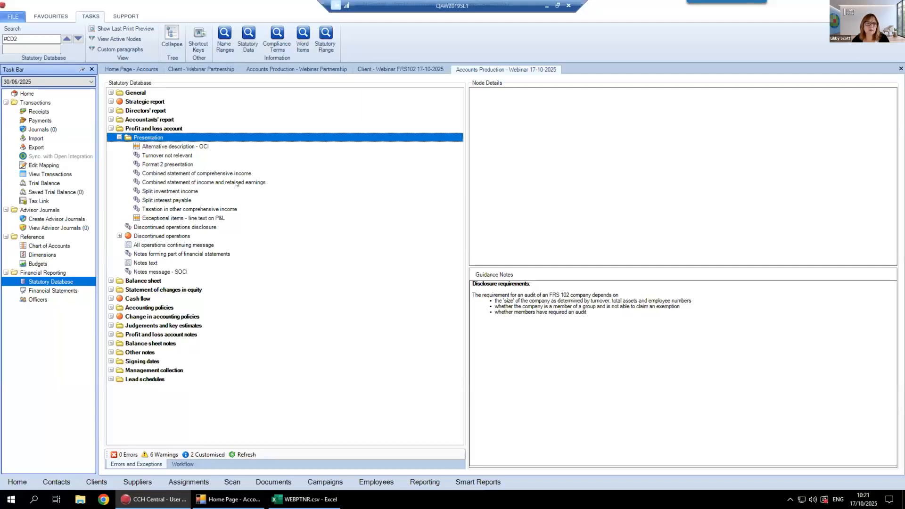
{"action": "left_click", "coordinate": [118, 137]}
{"action": "left_click", "coordinate": [110, 128]}
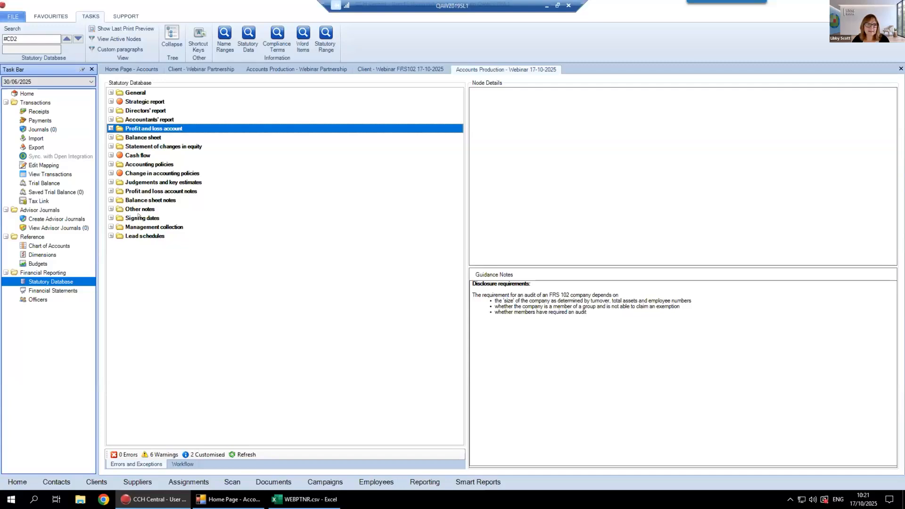
{"action": "left_click", "coordinate": [111, 218]}
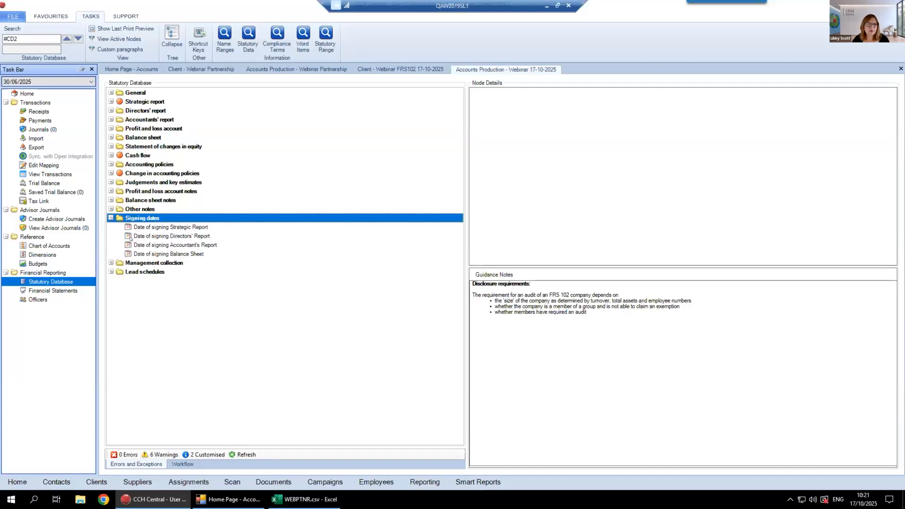
{"action": "left_click", "coordinate": [111, 218]}
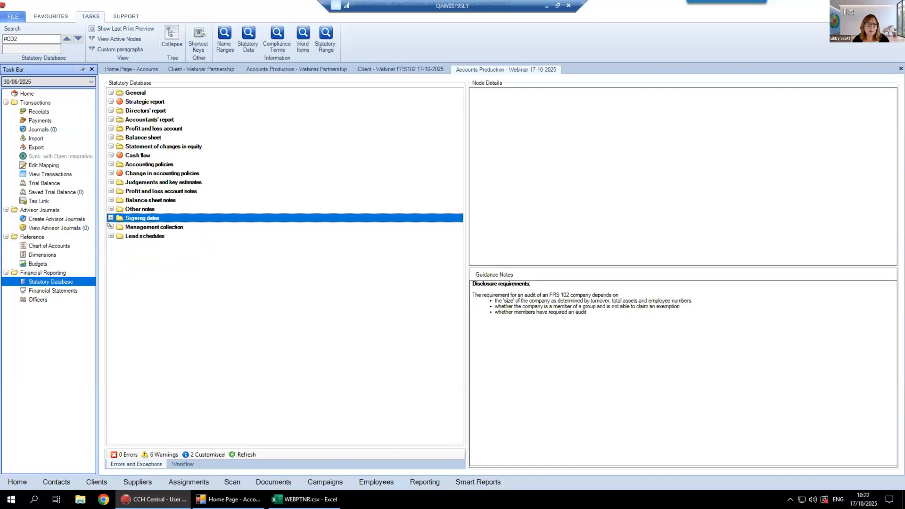
Set Front cover to 1 in the Management collection print options and select the front cover text override field
{"action": "left_click", "coordinate": [110, 227]}
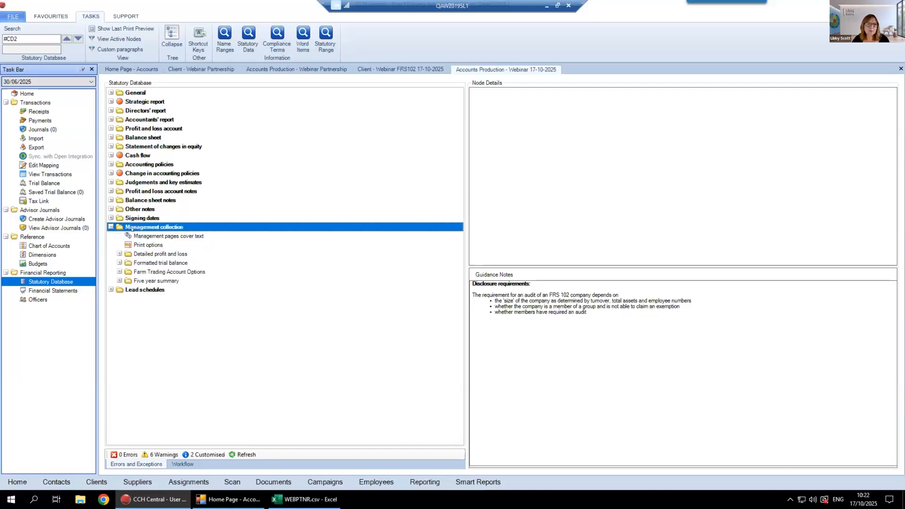
{"action": "left_click", "coordinate": [153, 245]}
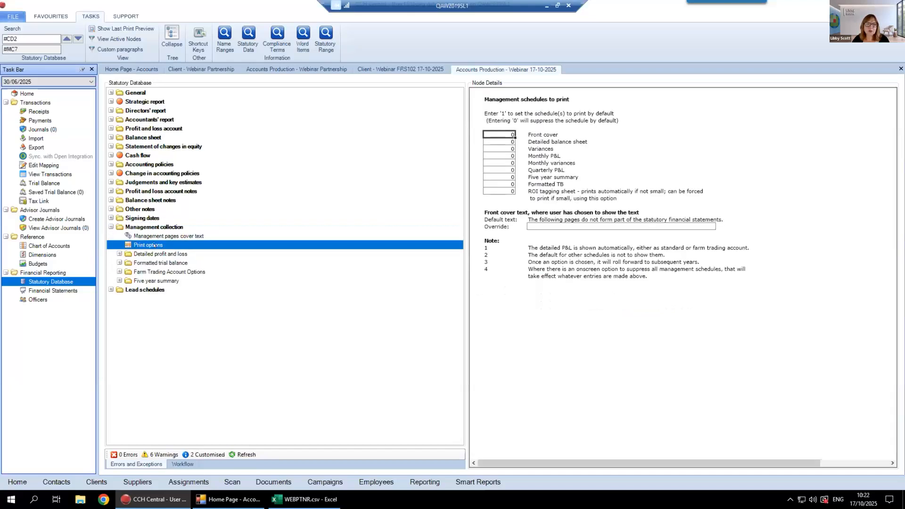
{"action": "double_click", "coordinate": [508, 132]}
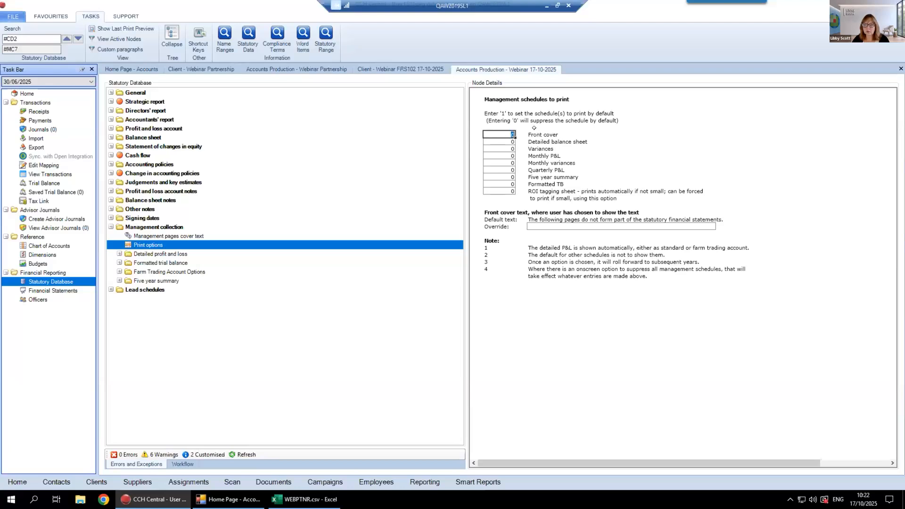
{"action": "type", "text": "1"}
{"action": "left_click", "coordinate": [503, 268]}
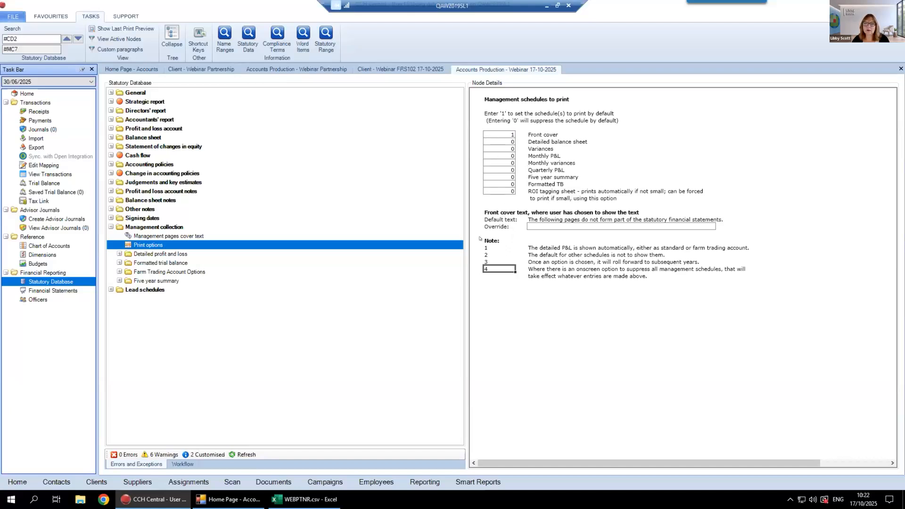
{"action": "left_click", "coordinate": [532, 220]}
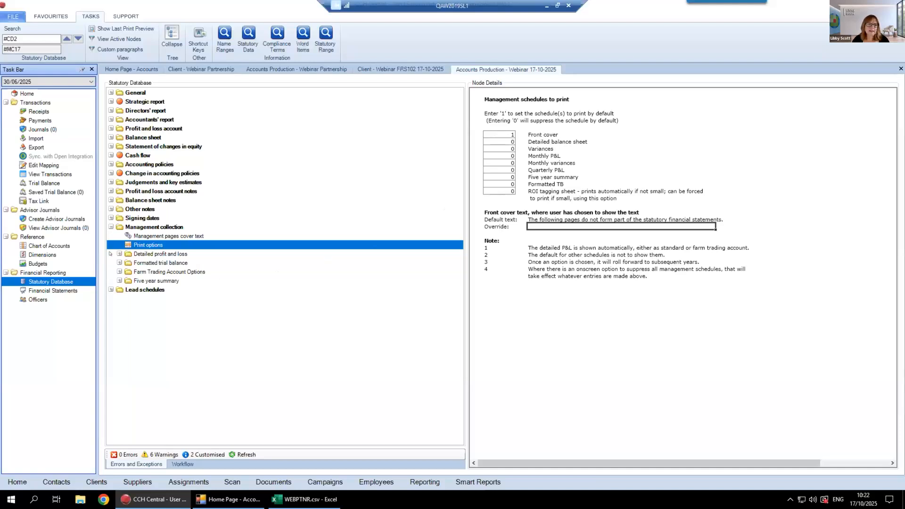
Collapse the whole statutory database tree and search it for "deprecia", advancing to the Depreciation rates node
{"action": "left_click", "coordinate": [174, 34]}
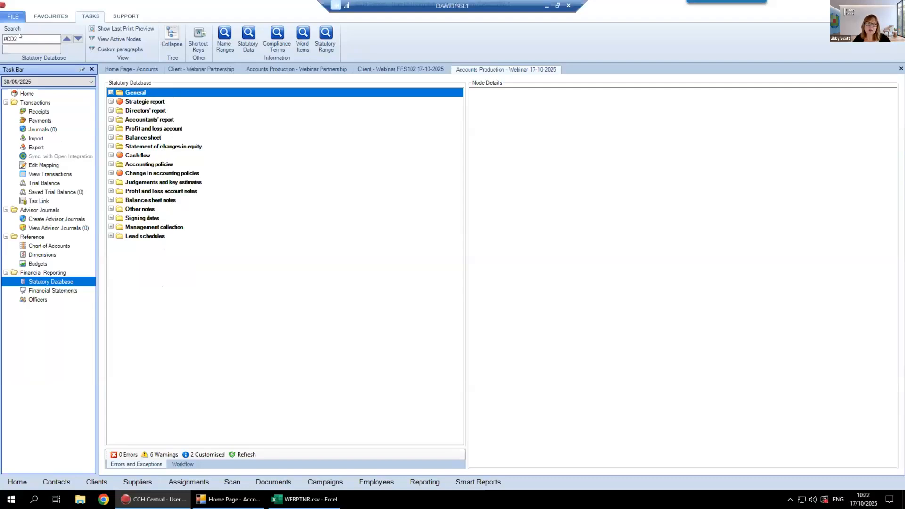
{"action": "left_click_drag", "start_coordinate": [23, 39], "coordinate": [2, 28]}
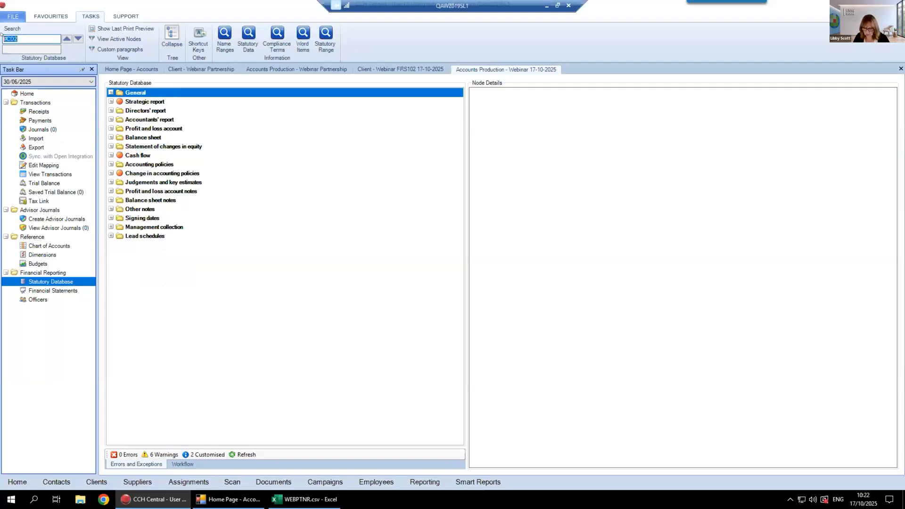
{"action": "type", "text": "deprecia"}
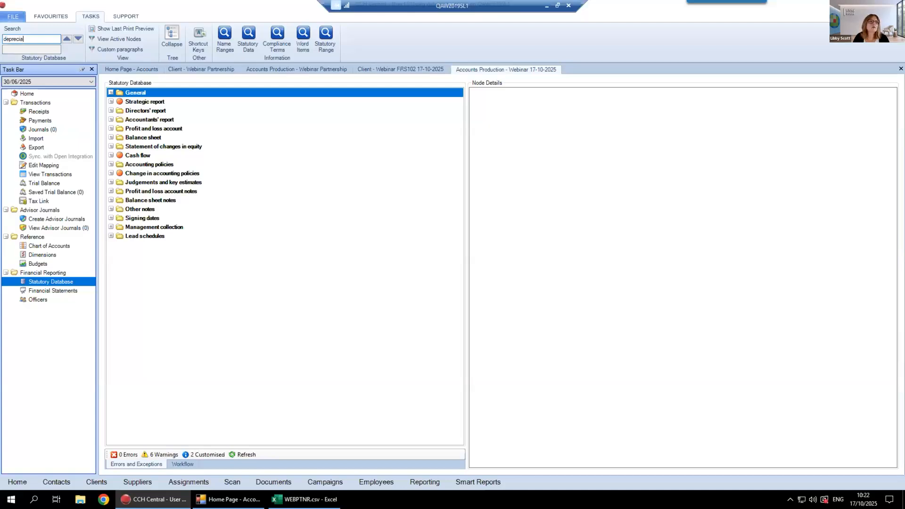
{"action": "key", "text": "Return"}
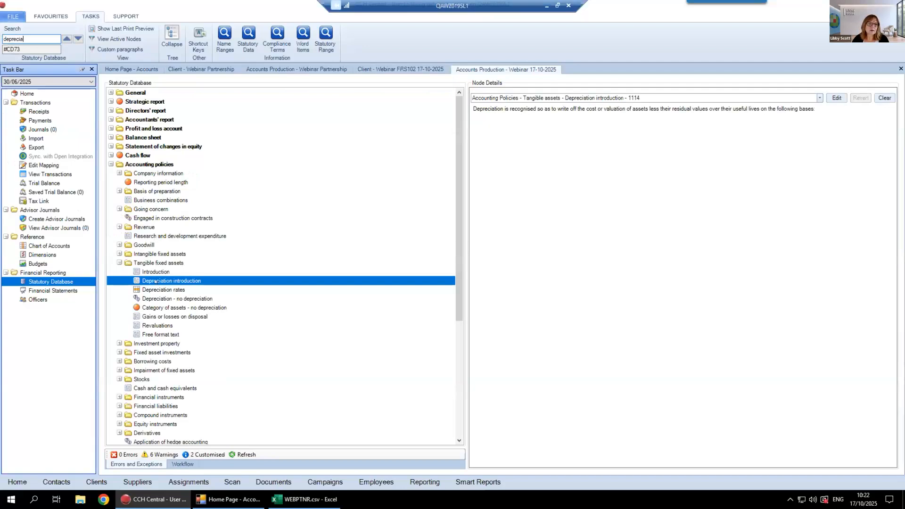
{"action": "key", "text": "Return"}
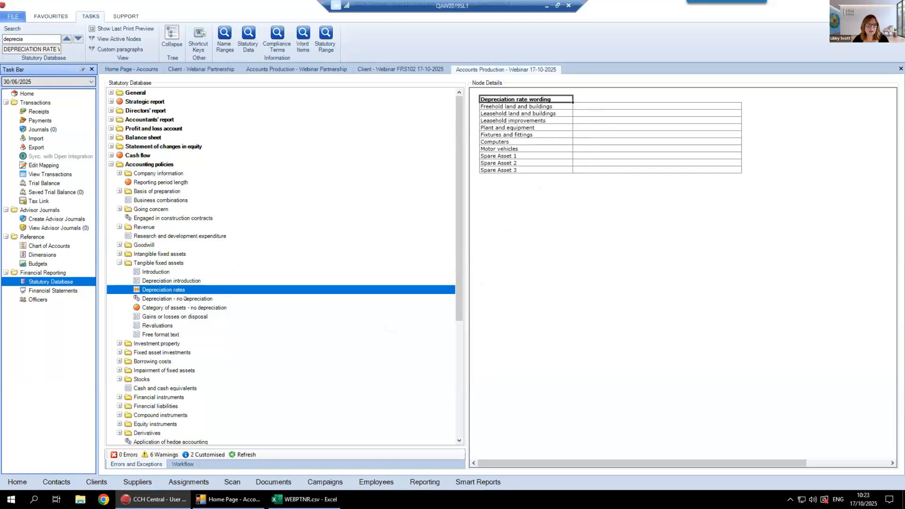
Answer Yes to owning undepreciated freehold land or assets under construction, set the category to Land, and display its policy wording
{"action": "left_click", "coordinate": [137, 299]}
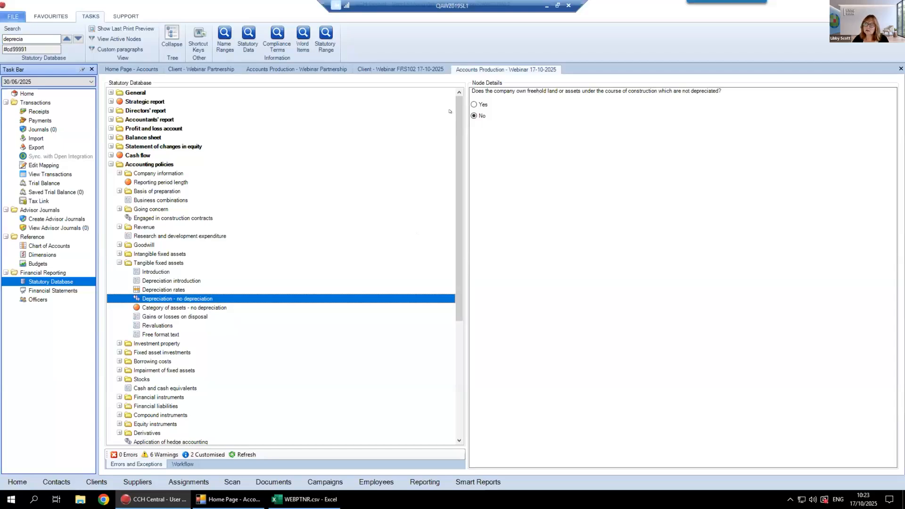
{"action": "left_click", "coordinate": [484, 103]}
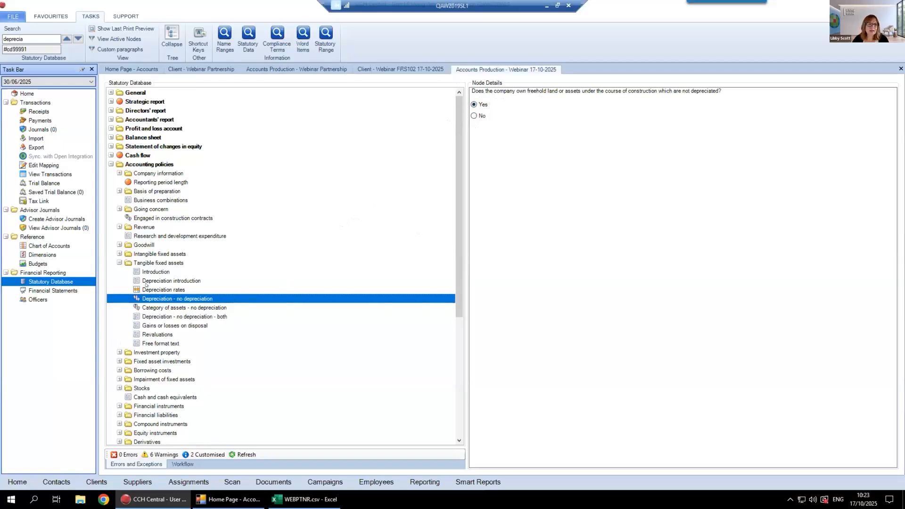
{"action": "left_click", "coordinate": [250, 305]}
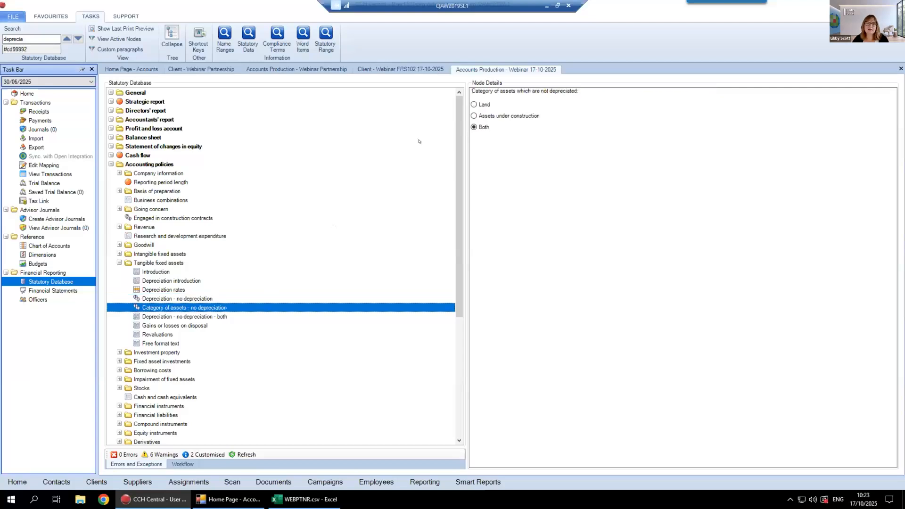
{"action": "left_click", "coordinate": [473, 104]}
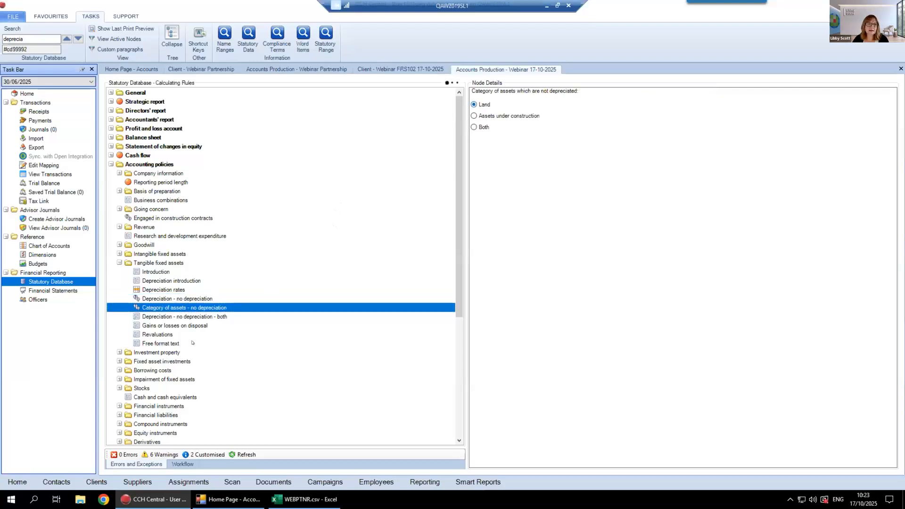
{"action": "left_click", "coordinate": [215, 316]}
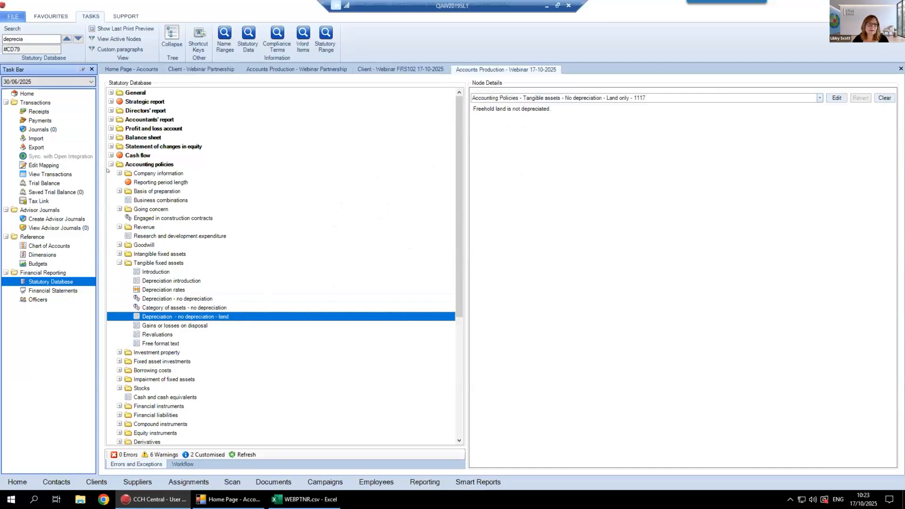
Under Basis of preparation, review the historical cost wording, answer Yes to the Historical cost convention question, and redisplay the Historical cost basis paragraph
{"action": "left_click", "coordinate": [118, 191]}
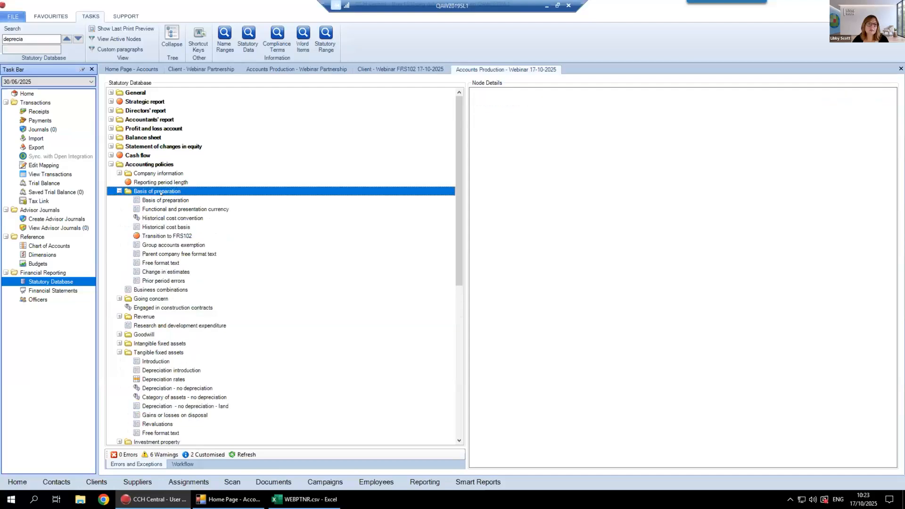
{"action": "left_click", "coordinate": [152, 217]}
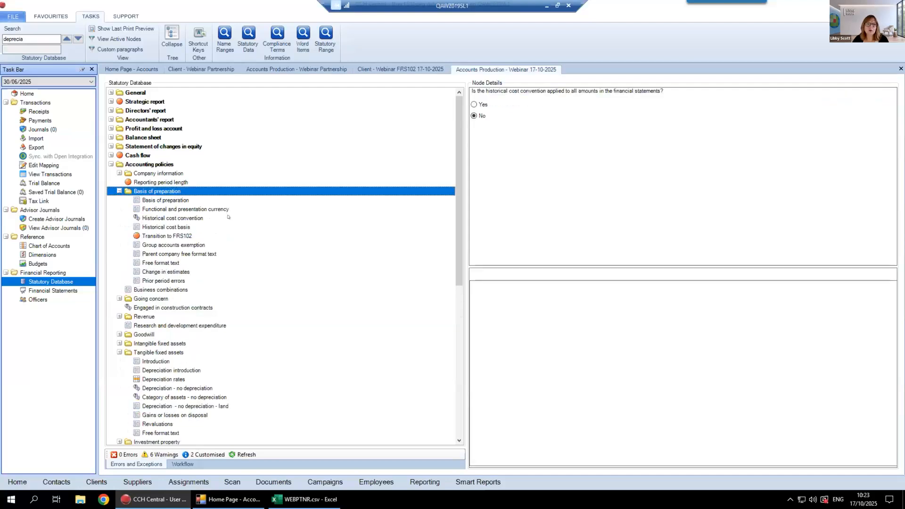
{"action": "left_click", "coordinate": [169, 228]}
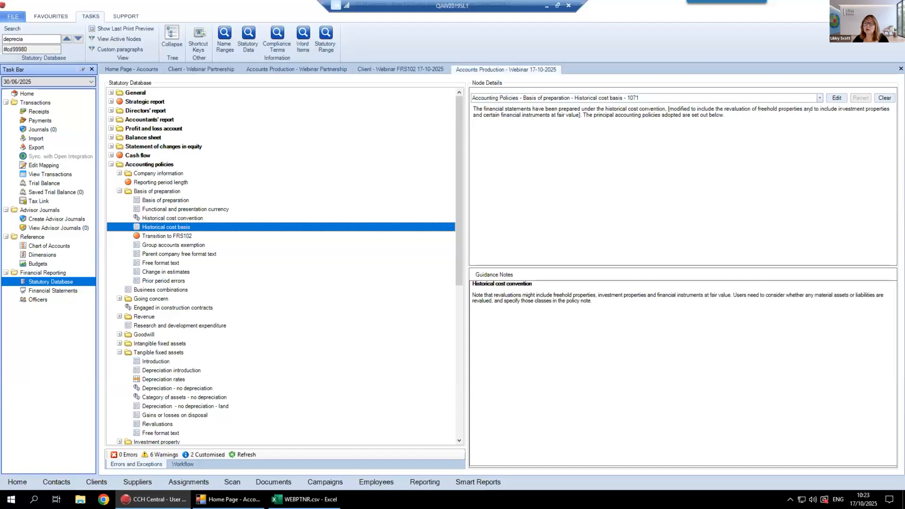
{"action": "left_click", "coordinate": [177, 217]}
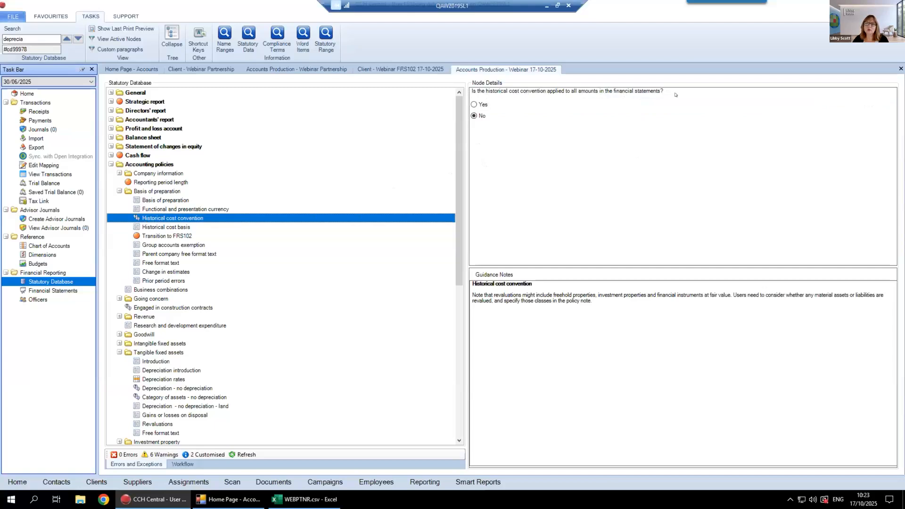
{"action": "left_click", "coordinate": [480, 104]}
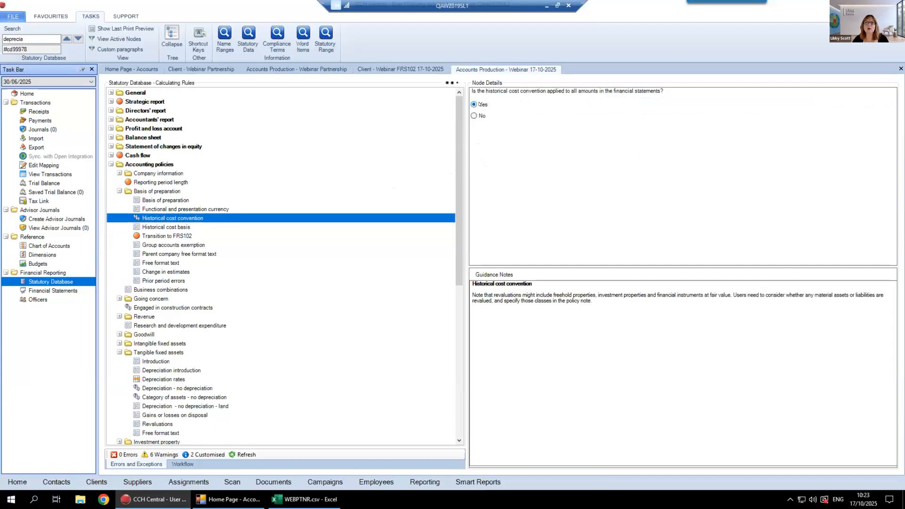
{"action": "left_click", "coordinate": [183, 226]}
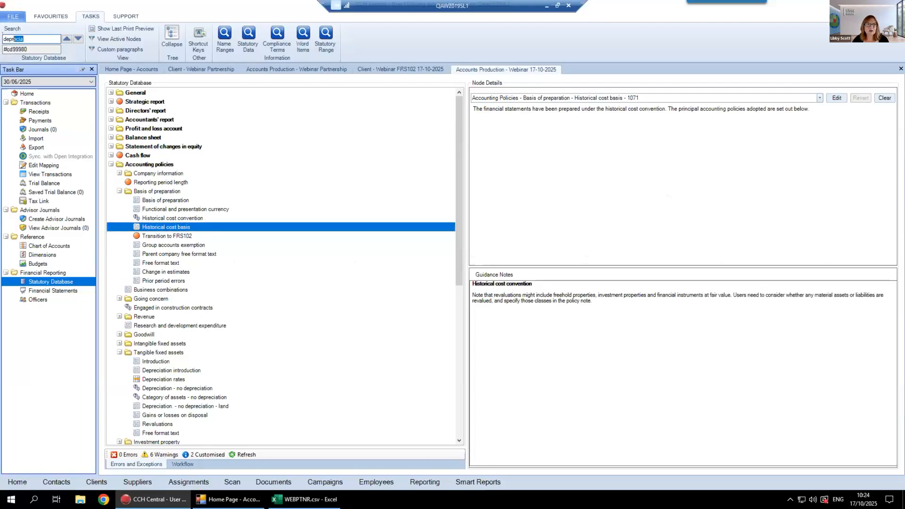
Review the Basis of preparation paragraph, and search the statutory database for "ordinary", advancing to the Ordinary shares node under Share capital
{"action": "double_click", "coordinate": [42, 40]}
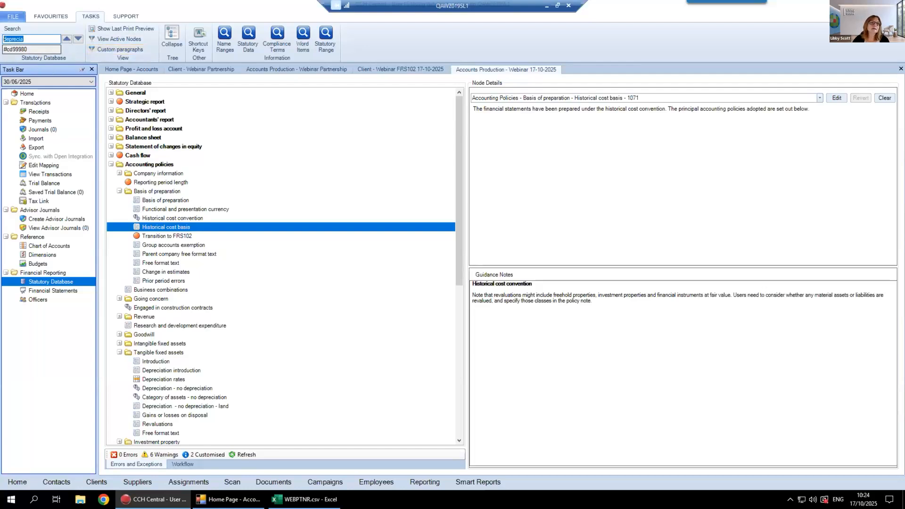
{"action": "left_click", "coordinate": [162, 200]}
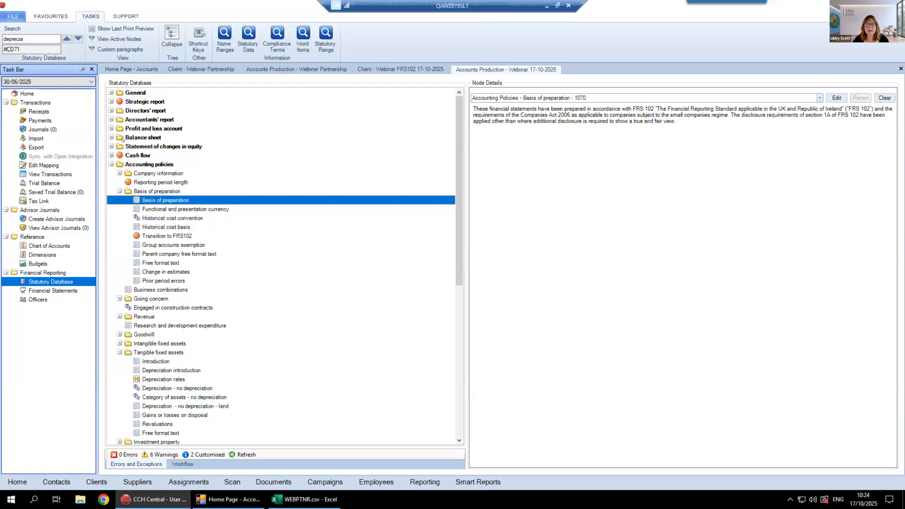
{"action": "left_click_drag", "start_coordinate": [42, 34], "coordinate": [3, 34]}
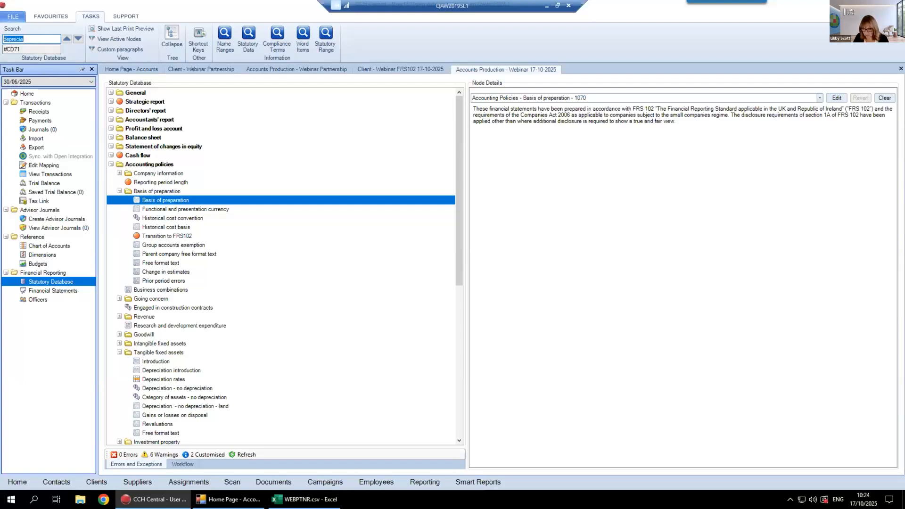
{"action": "type", "text": "ordinary"}
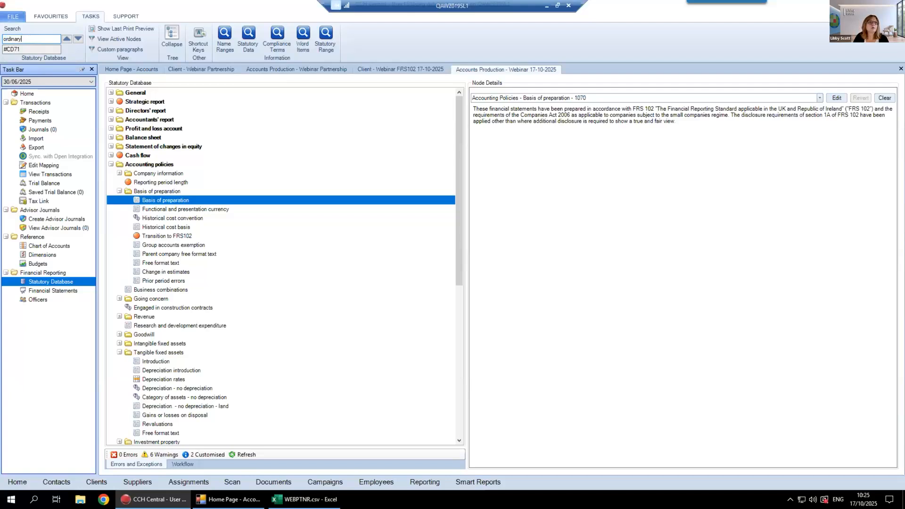
{"action": "key", "text": "Return"}
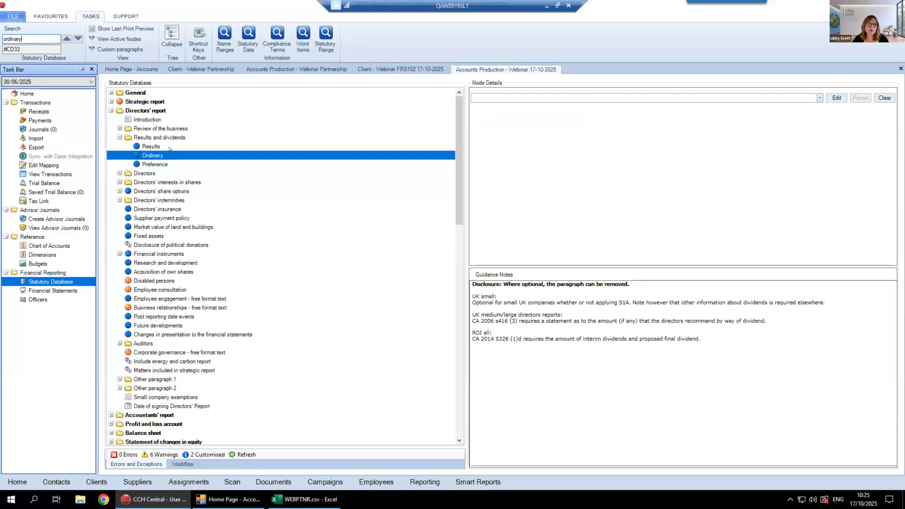
{"action": "left_click", "coordinate": [78, 38]}
{"action": "scroll", "coordinate": [141, 382], "scroll_direction": "down", "scroll_amount": 2}
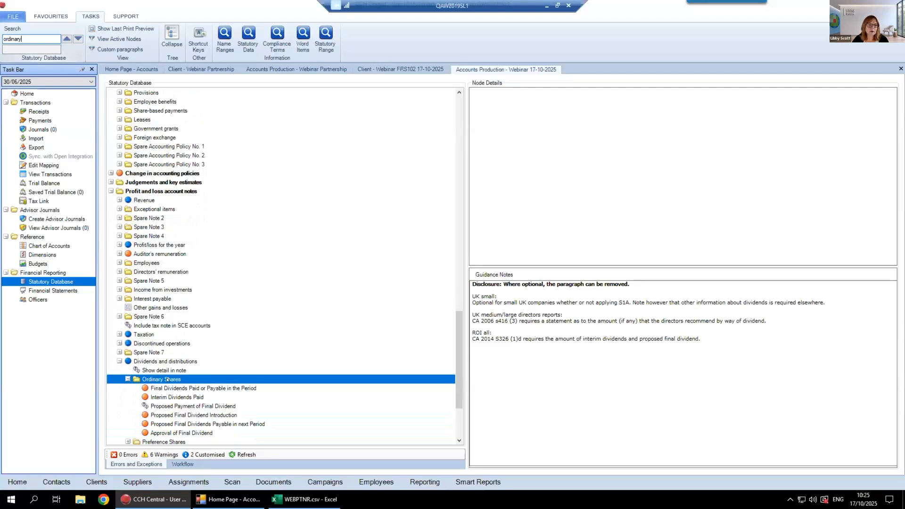
{"action": "left_click", "coordinate": [78, 39]}
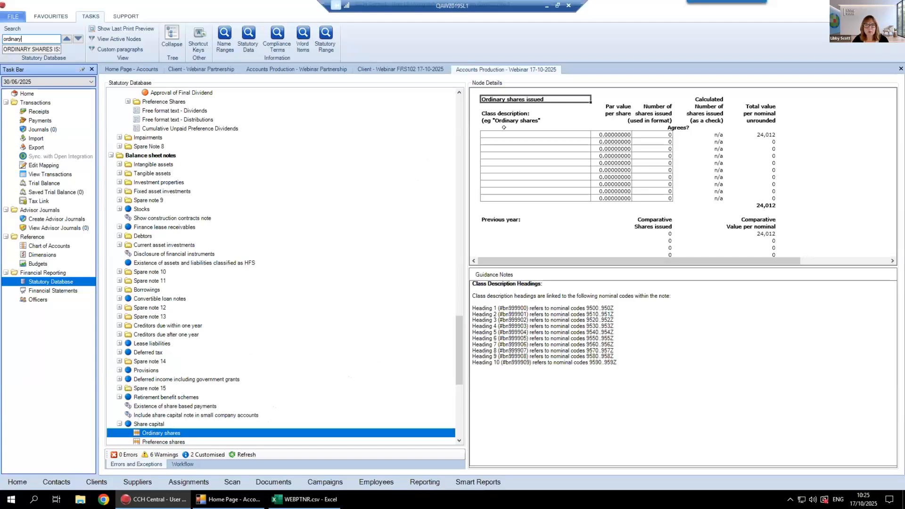
Enter the first issued share class as Ordinary with a par value of 1 and 24,012 shares issued
{"action": "key", "text": "Tab"}
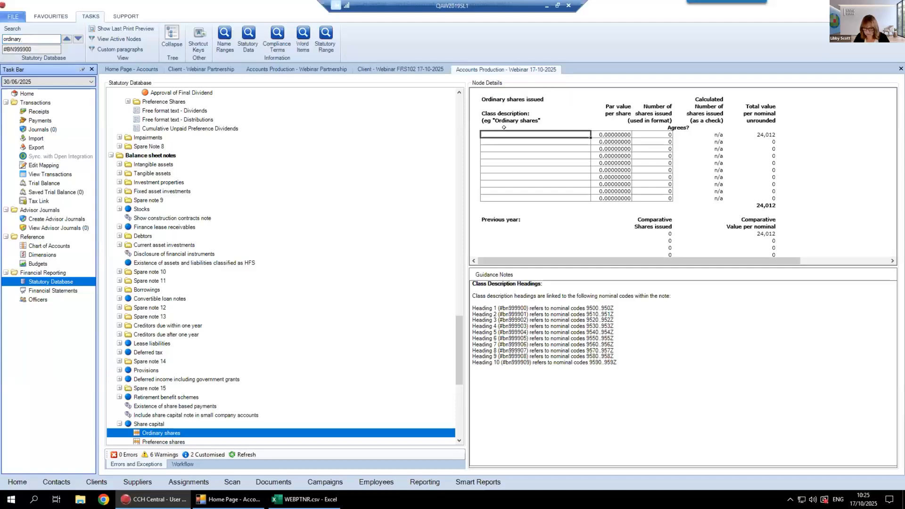
{"action": "type", "text": "Ordinary"}
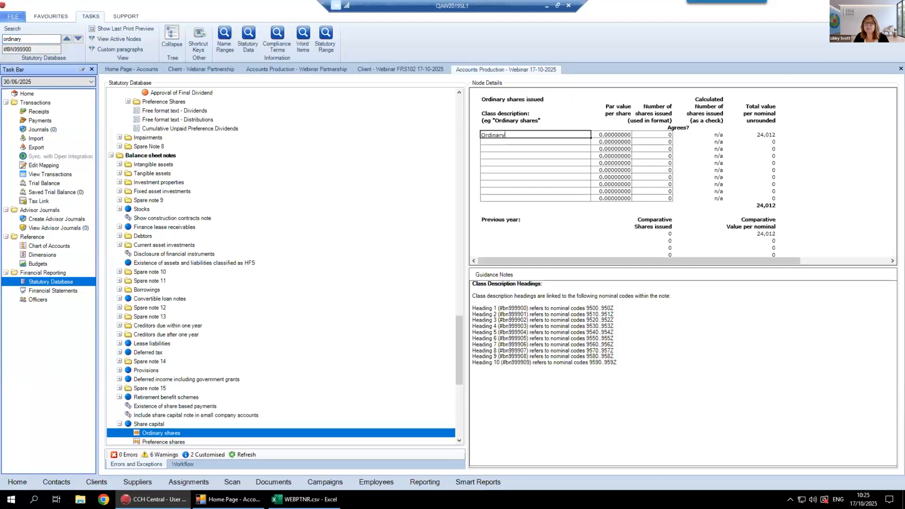
{"action": "key", "text": "Tab"}
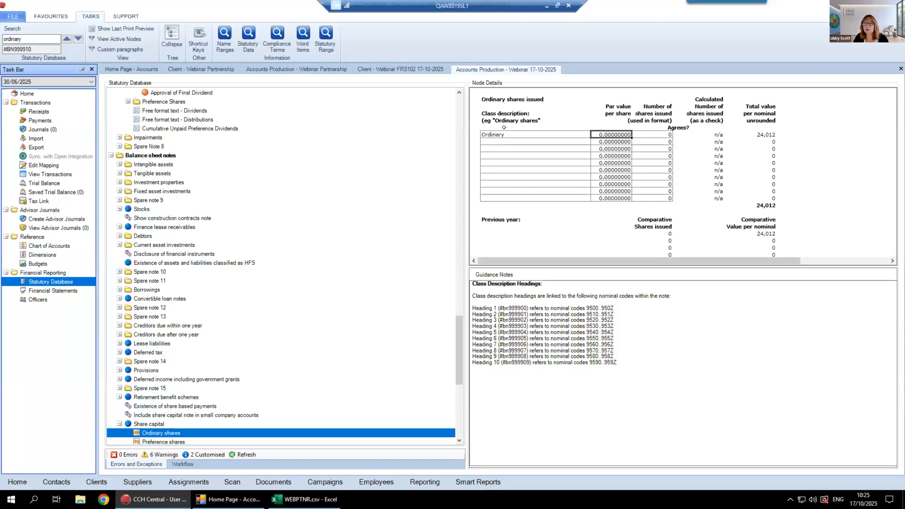
{"action": "type", "text": "1"}
{"action": "key", "text": "Return"}
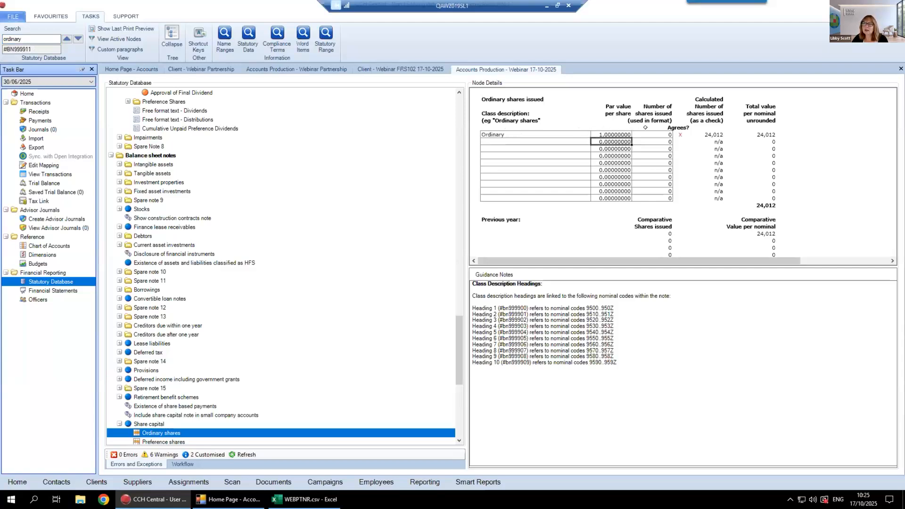
{"action": "left_click", "coordinate": [670, 135]}
{"action": "type", "text": "240"}
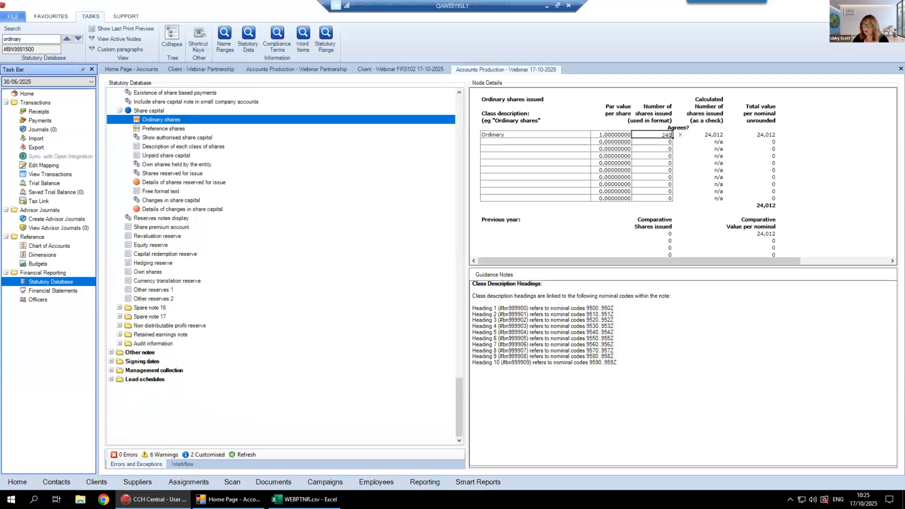
{"action": "type", "text": "12"}
{"action": "key", "text": "Return"}
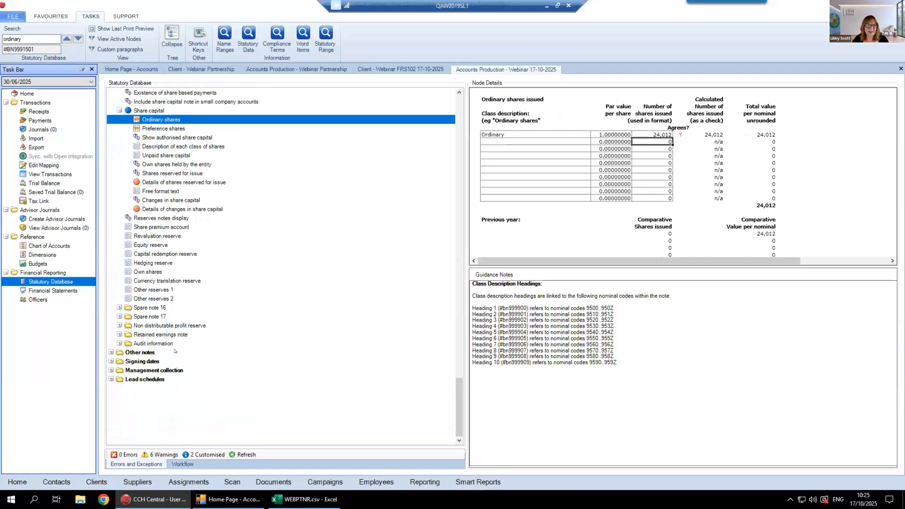
Check the question on including the share capital note in small company accounts, and redisplay the Ordinary shares details
{"action": "left_click", "coordinate": [169, 93]}
{"action": "left_click", "coordinate": [169, 102]}
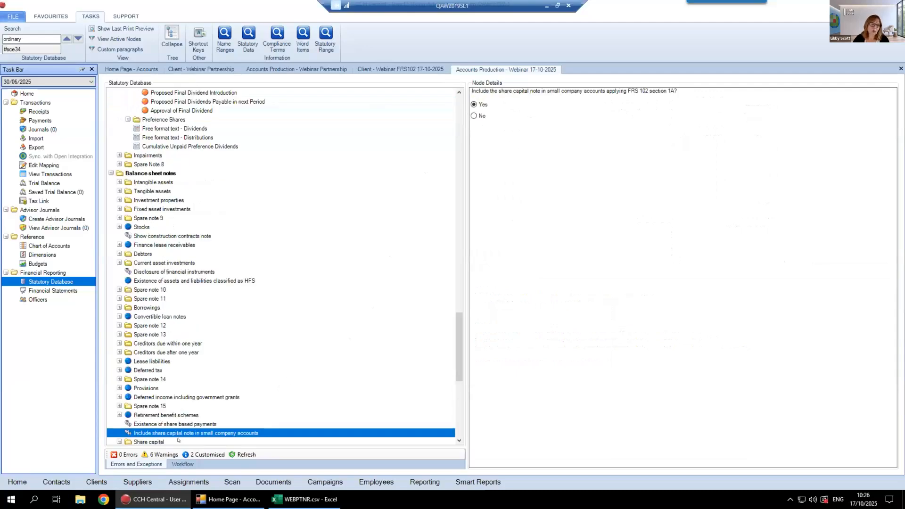
{"action": "scroll", "coordinate": [177, 420], "scroll_direction": "down", "scroll_amount": 3}
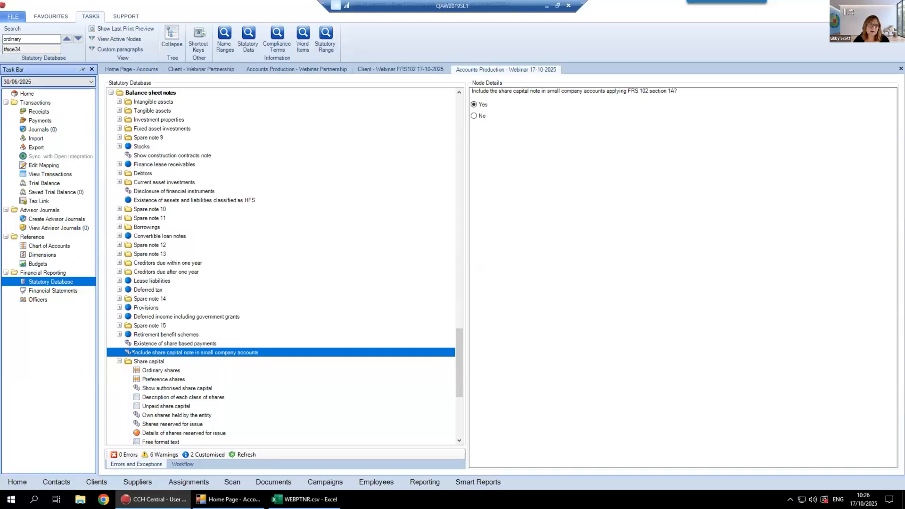
{"action": "left_click", "coordinate": [170, 370]}
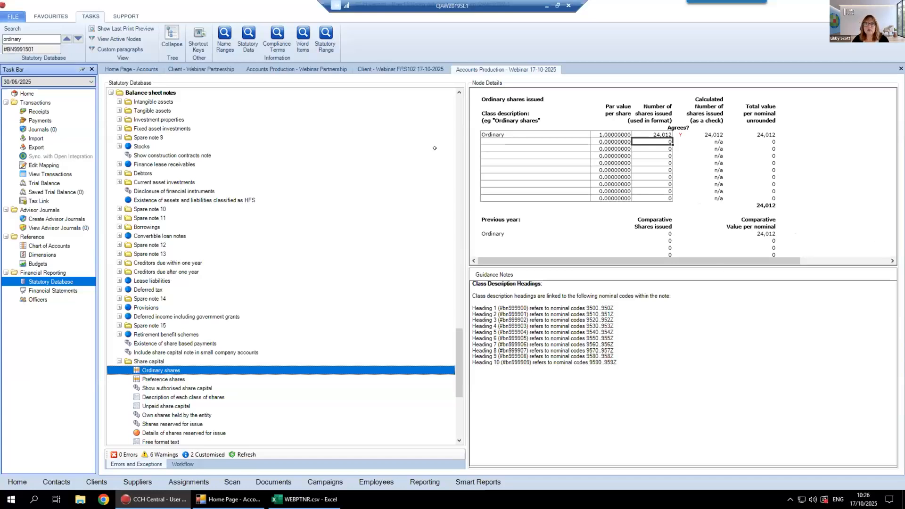
Delete the Webinar Partnership's accounting periods ending 05/04/2025 and 05/04/2024
{"action": "left_click", "coordinate": [311, 71]}
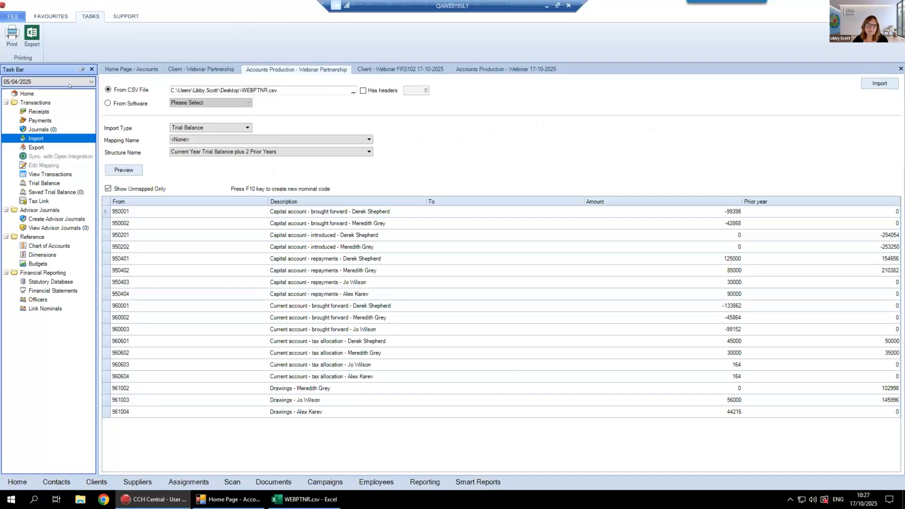
{"action": "left_click", "coordinate": [32, 94]}
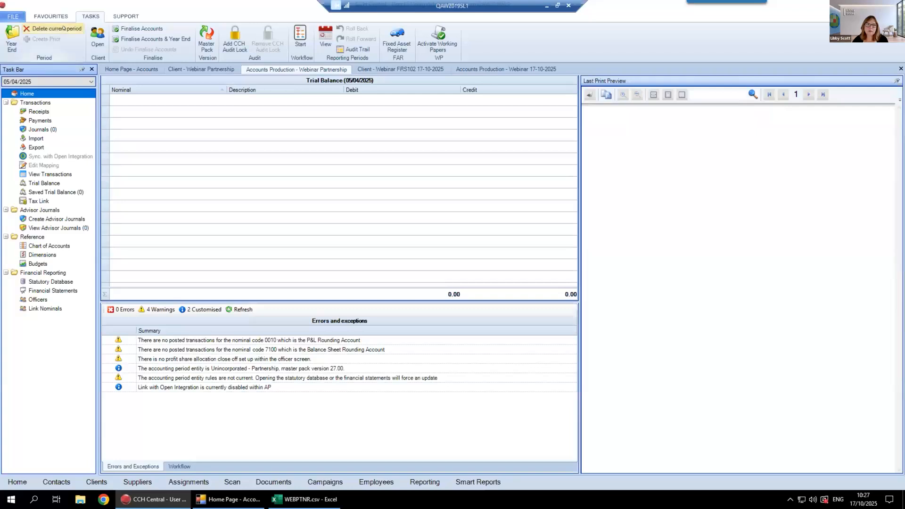
{"action": "left_click", "coordinate": [63, 29]}
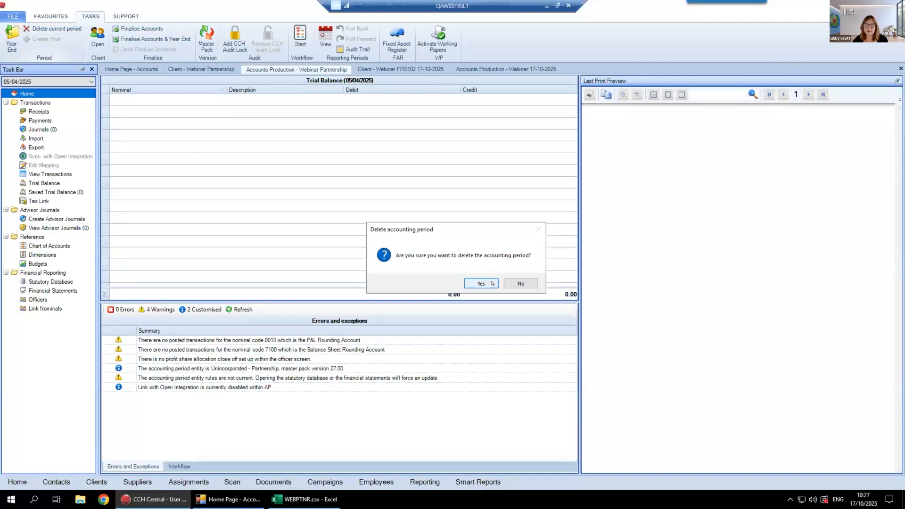
{"action": "left_click", "coordinate": [481, 283]}
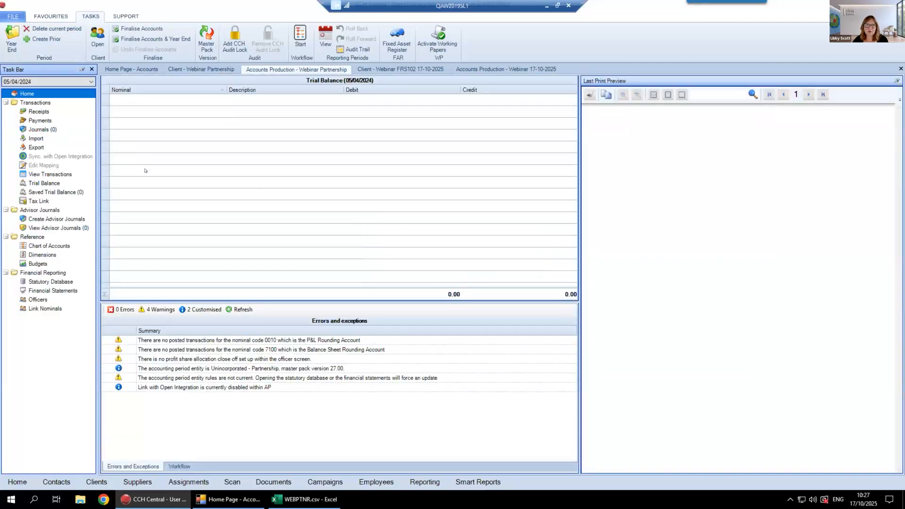
{"action": "left_click", "coordinate": [64, 28]}
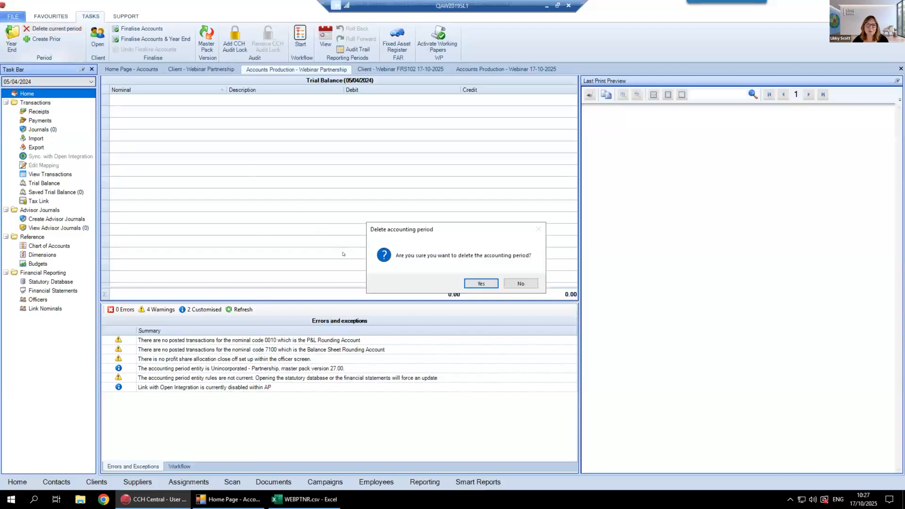
{"action": "left_click", "coordinate": [479, 284]}
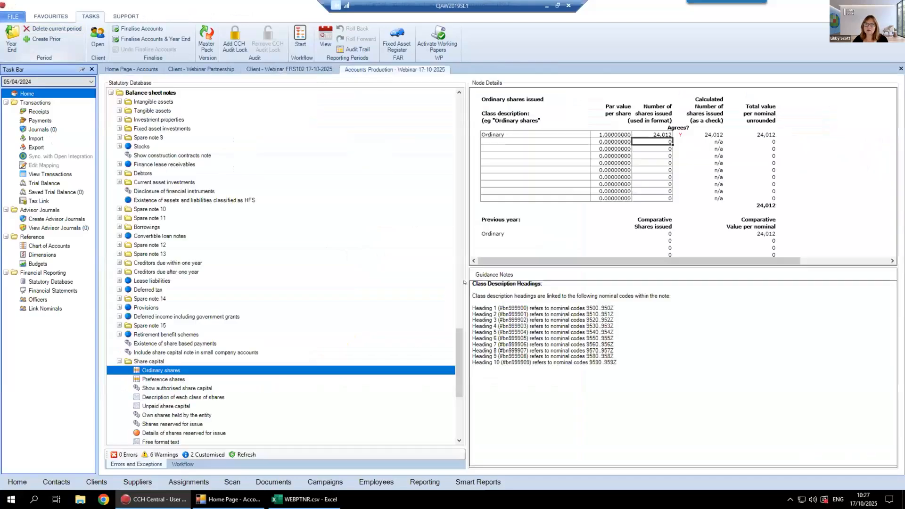
Start a new accounting period for the Webinar Partnership client and set its type to Unincorporated
{"action": "left_click", "coordinate": [183, 66]}
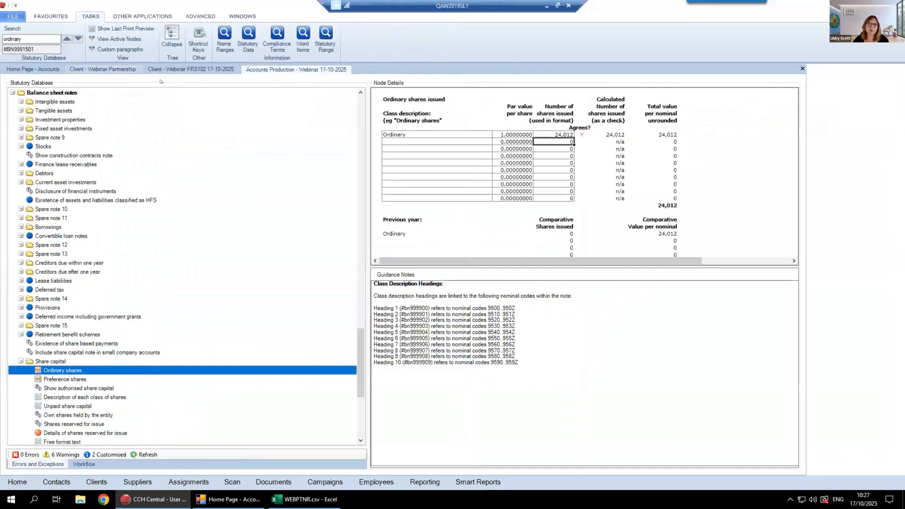
{"action": "left_click", "coordinate": [40, 141]}
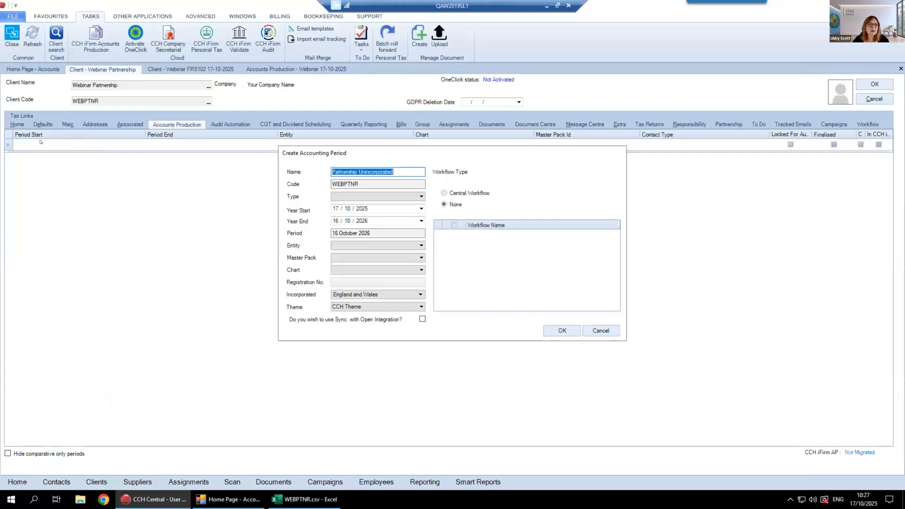
{"action": "left_click", "coordinate": [351, 196]}
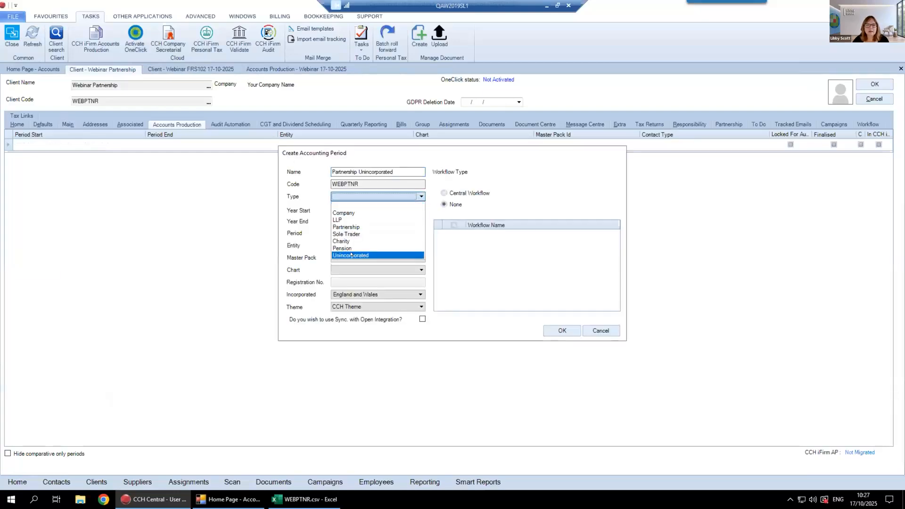
{"action": "left_click", "coordinate": [351, 255]}
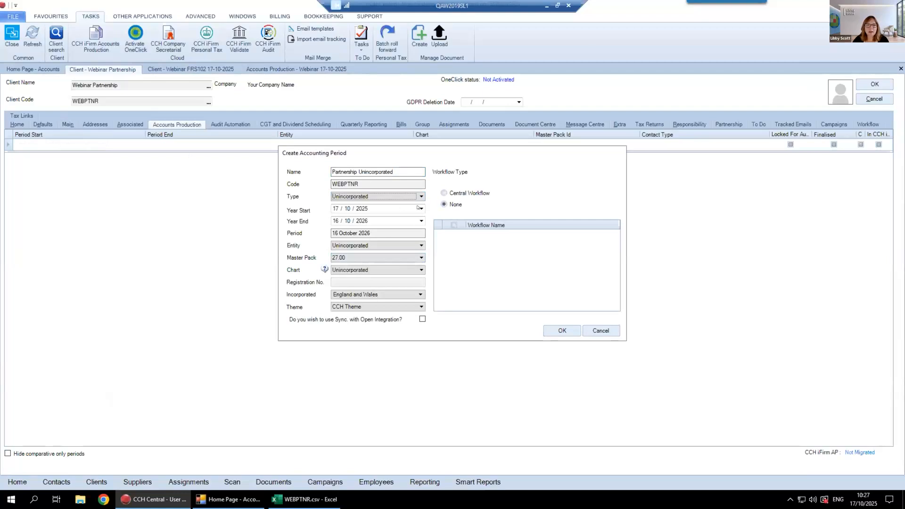
Set the year start to 06/04/2023 and create the accounting period without activating Working Papers
{"action": "key", "text": "Tab"}
{"action": "type", "text": "06 / 0"}
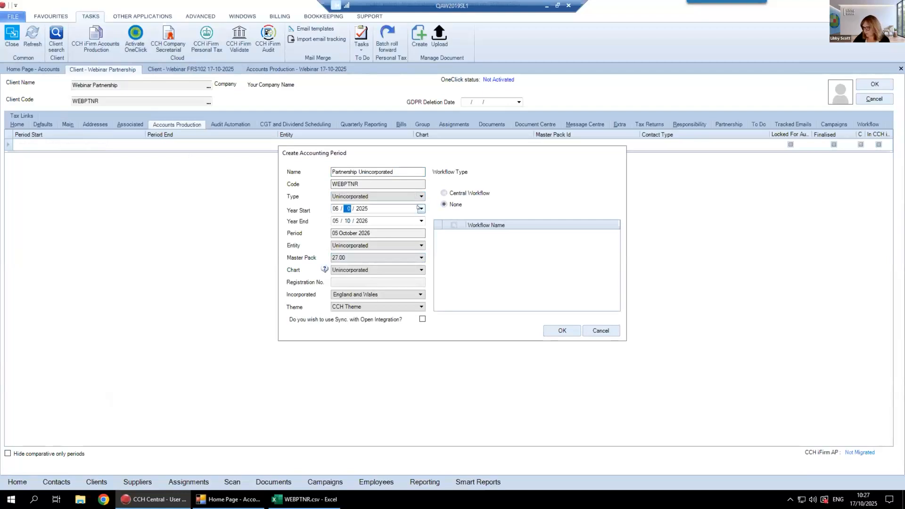
{"action": "type", "text": "4 / "}
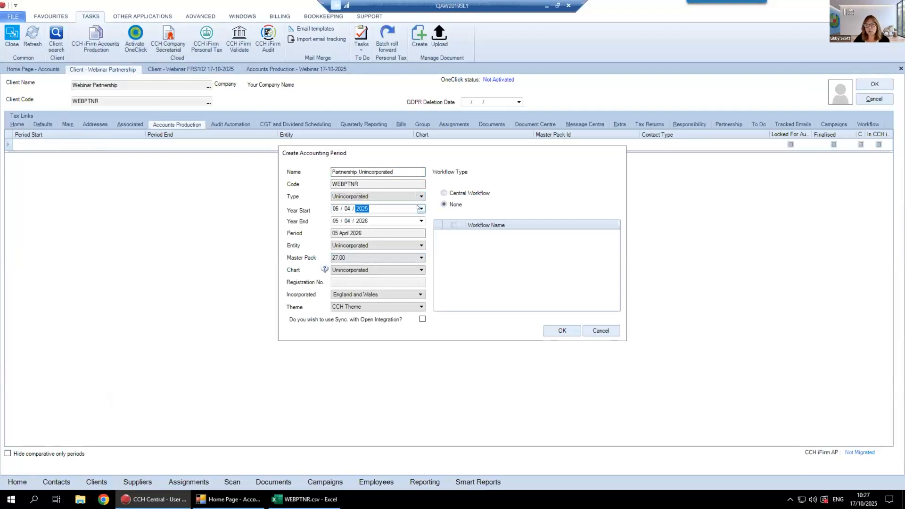
{"action": "type", "text": "20"}
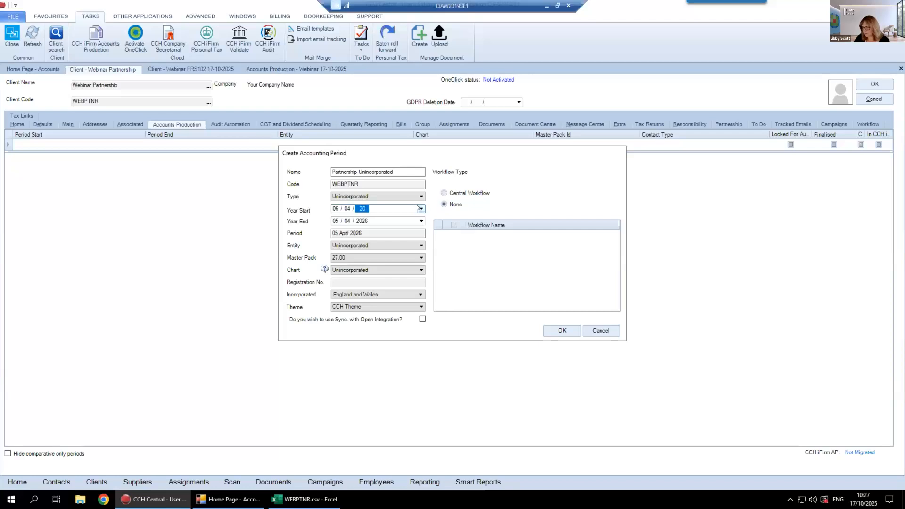
{"action": "type", "text": "23"}
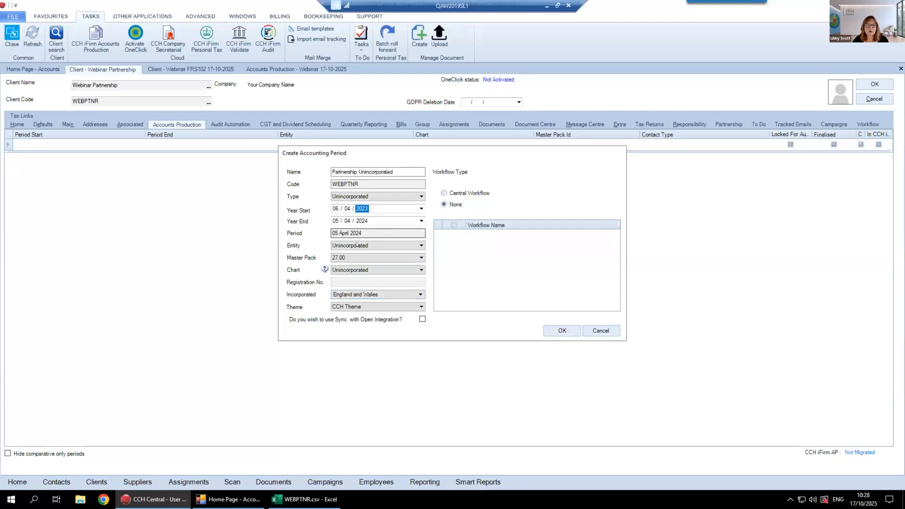
{"action": "left_click", "coordinate": [561, 331]}
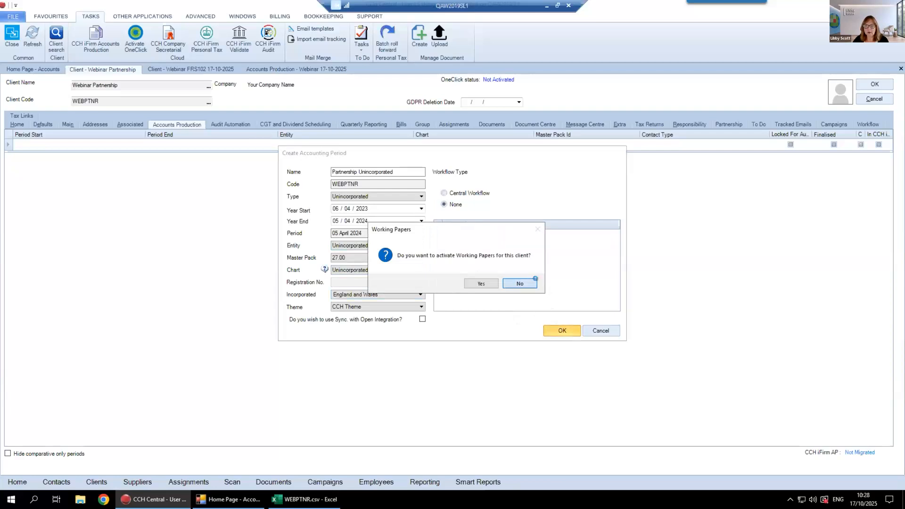
{"action": "left_click", "coordinate": [516, 284]}
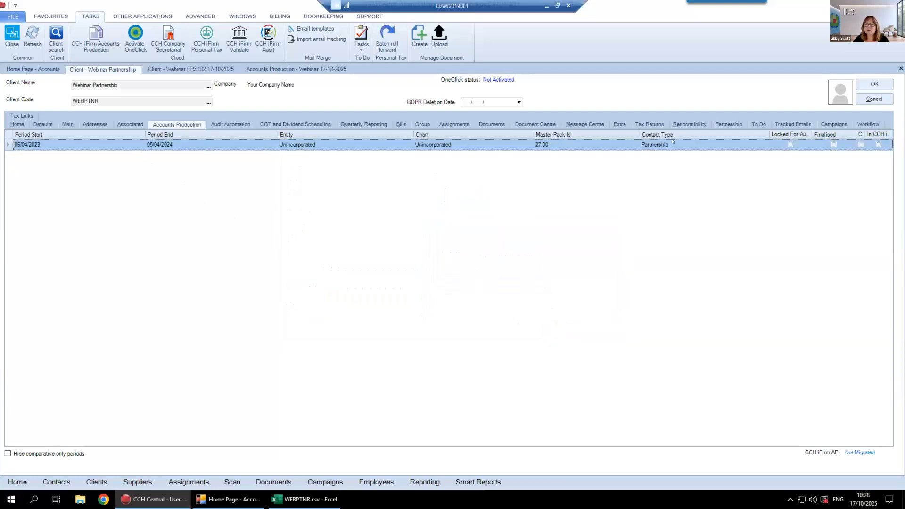
Open the new partnership accounting period and list its officers sorted by order number
{"action": "double_click", "coordinate": [327, 142]}
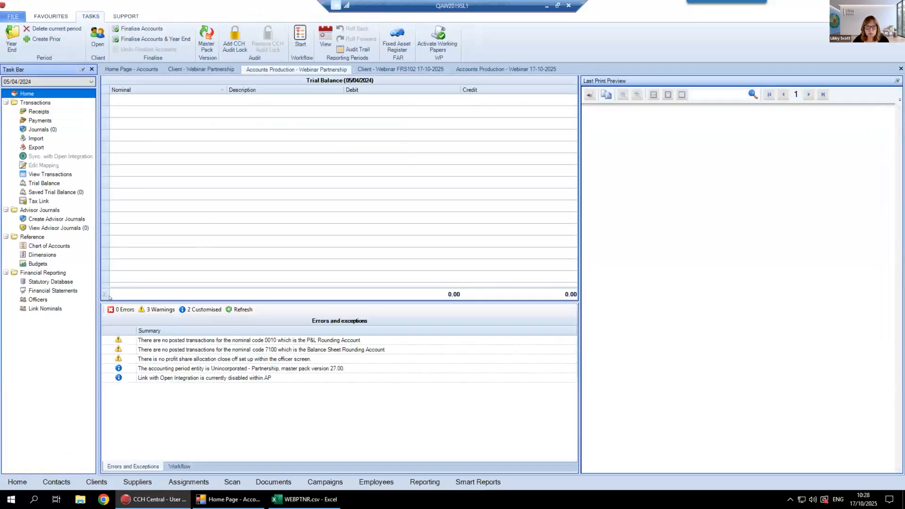
{"action": "left_click", "coordinate": [34, 300]}
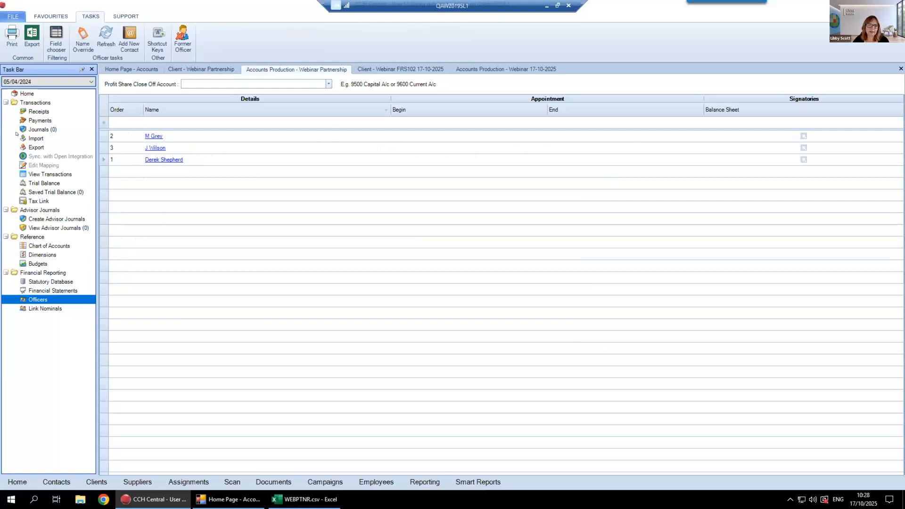
{"action": "left_click", "coordinate": [118, 110]}
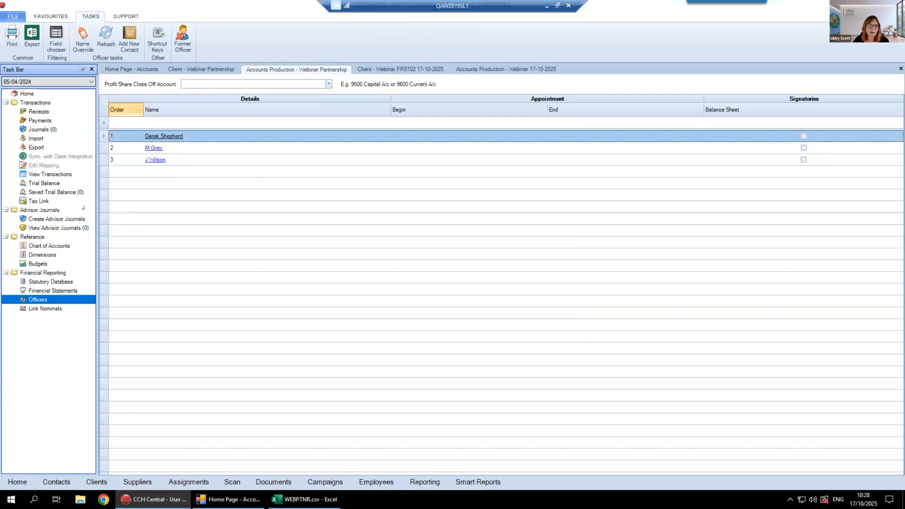
{"action": "left_click", "coordinate": [61, 308]}
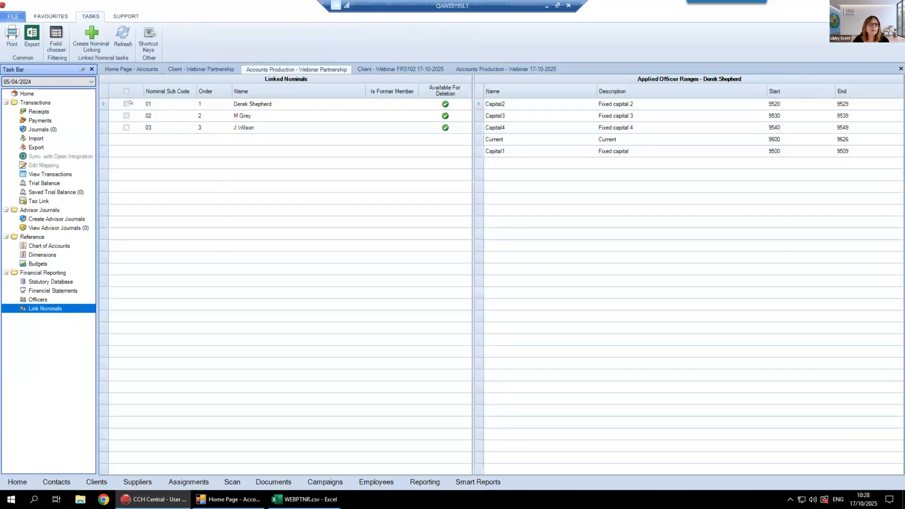
{"action": "left_click", "coordinate": [230, 105]}
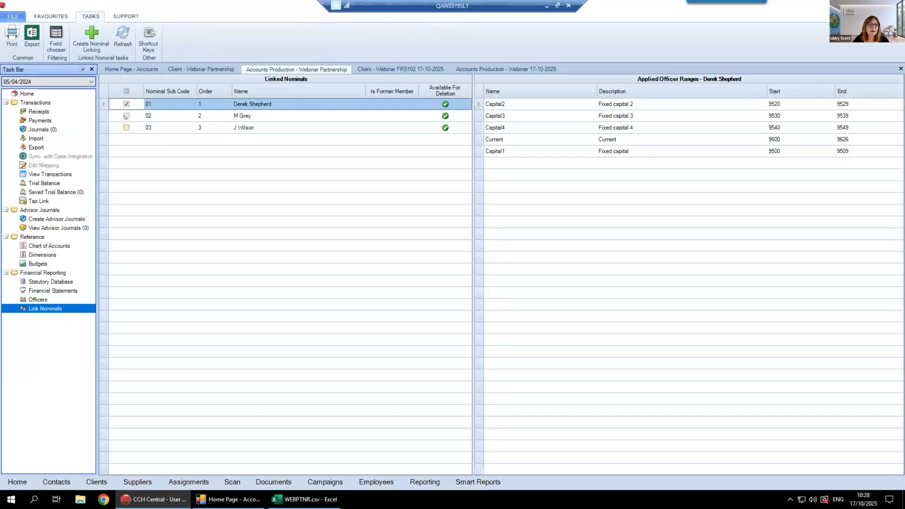
{"action": "left_click", "coordinate": [260, 116]}
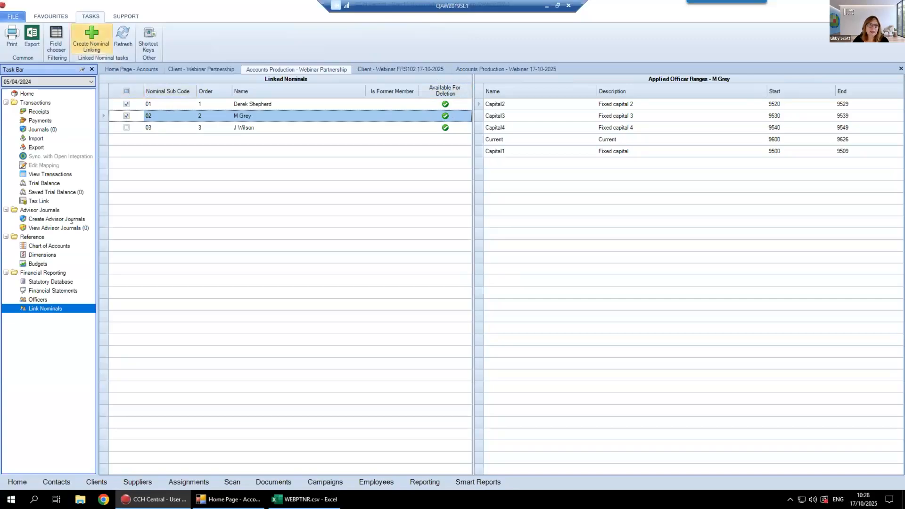
Check the chart of accounts for local nominals, list all nominals, and return to the partnership's officers list
{"action": "left_click", "coordinate": [42, 245]}
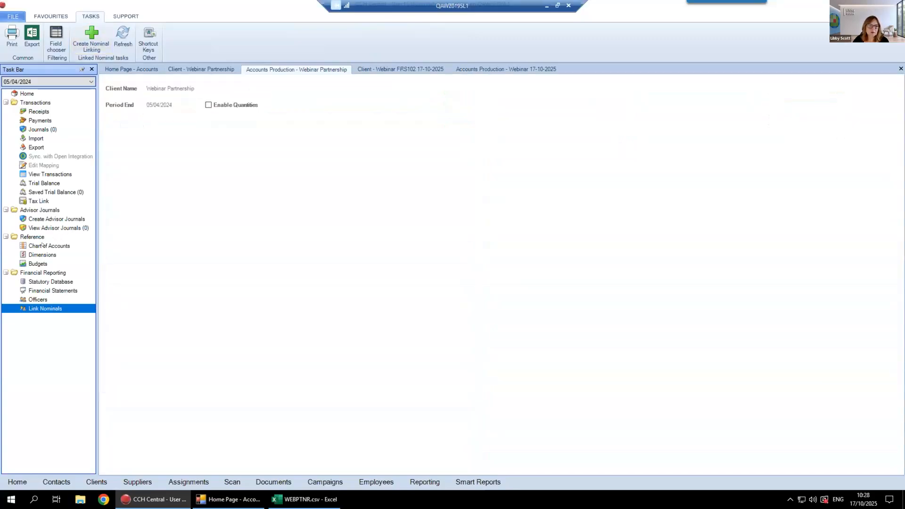
{"action": "left_click", "coordinate": [155, 37]}
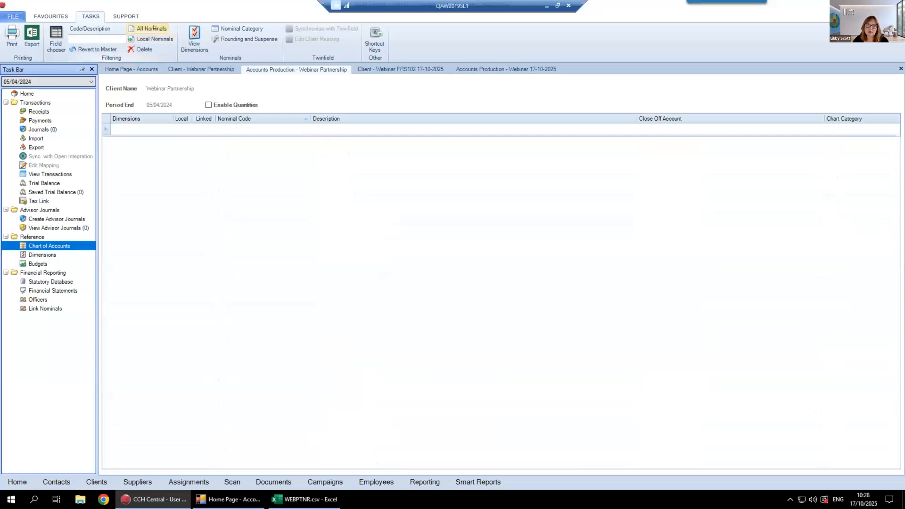
{"action": "left_click", "coordinate": [153, 28]}
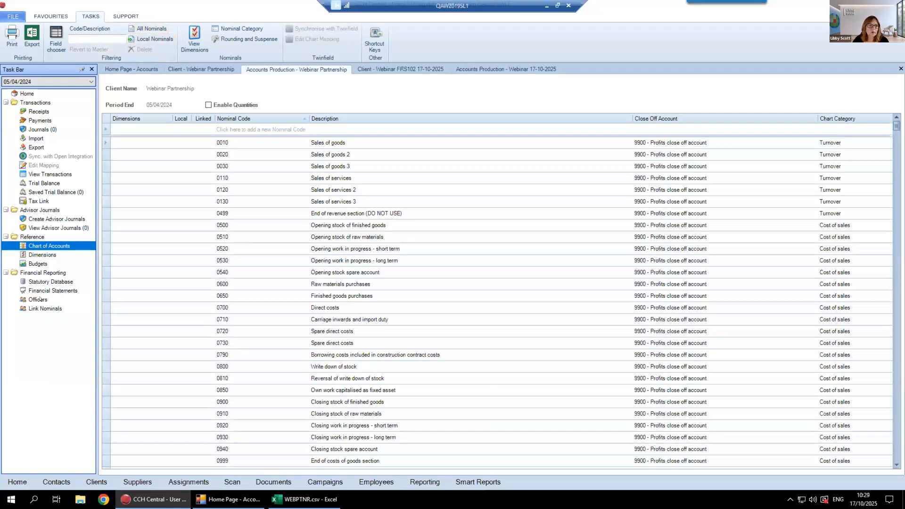
{"action": "left_click", "coordinate": [40, 299]}
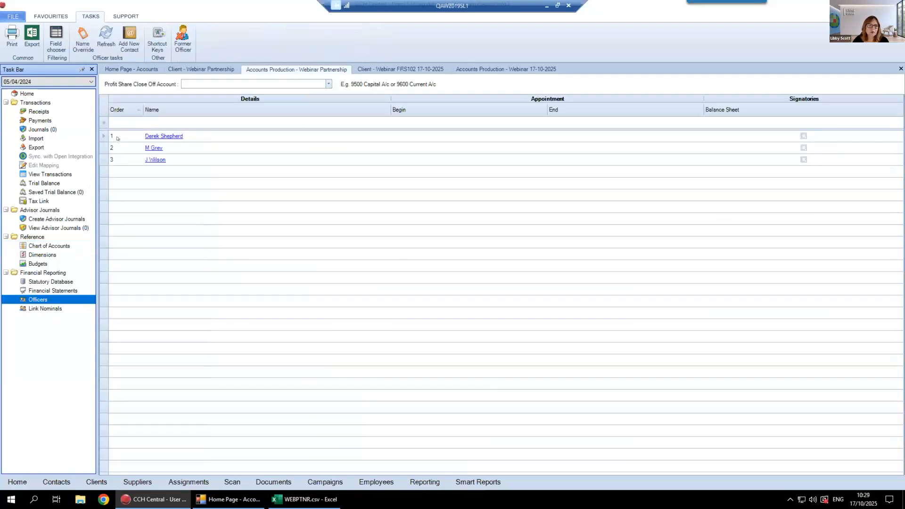
Create nominal linking for the officers with sub codes 01 and 02, and list the local nominals in the chart of accounts
{"action": "left_click", "coordinate": [31, 308]}
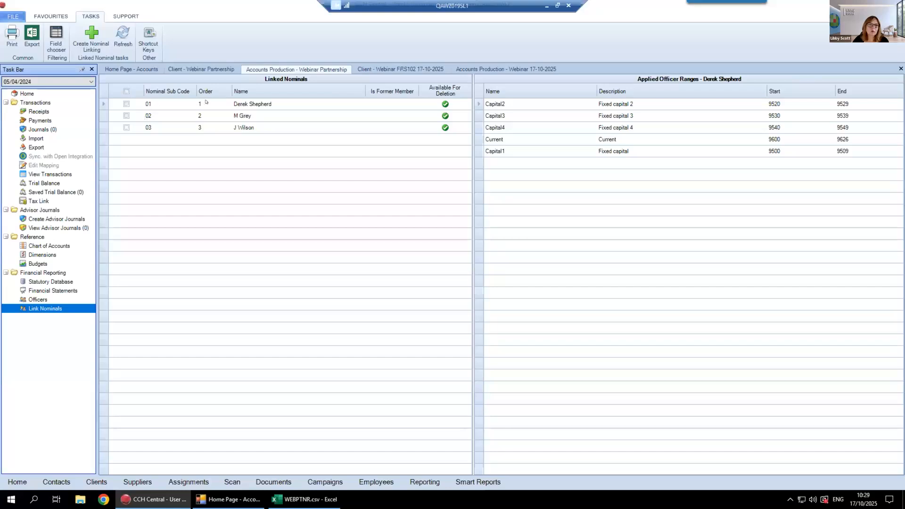
{"action": "left_click", "coordinate": [127, 104]}
{"action": "left_click", "coordinate": [126, 115]}
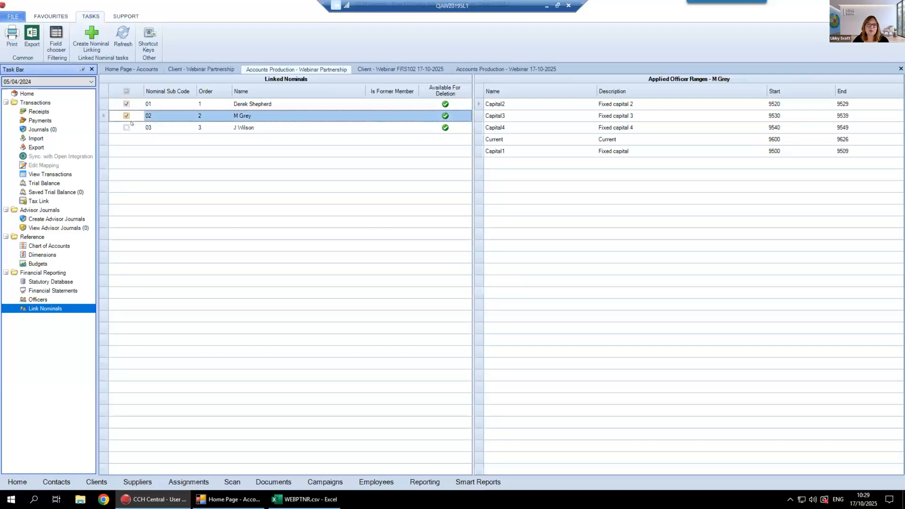
{"action": "left_click", "coordinate": [91, 31]}
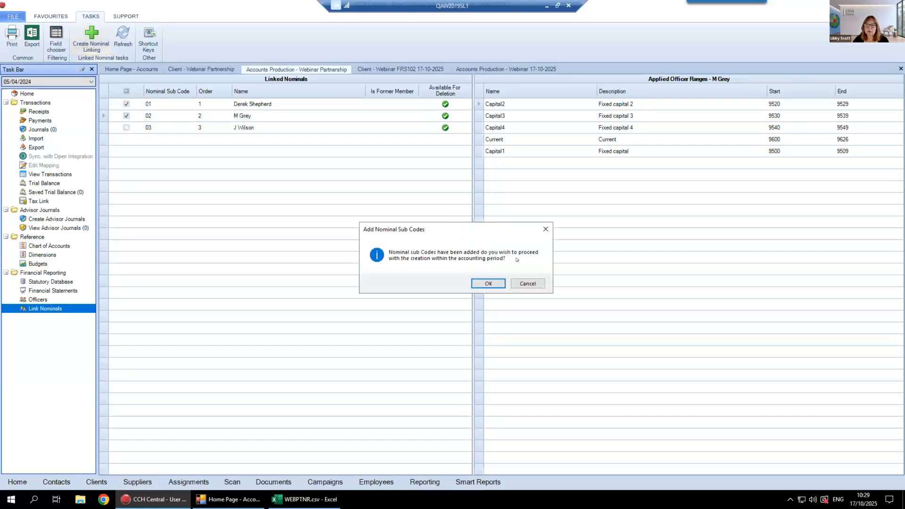
{"action": "left_click", "coordinate": [480, 283]}
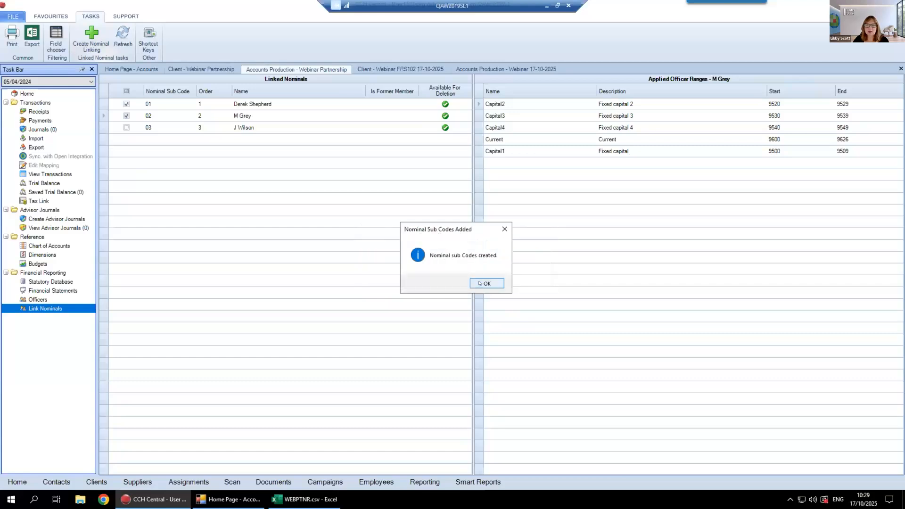
{"action": "left_click", "coordinate": [480, 283]}
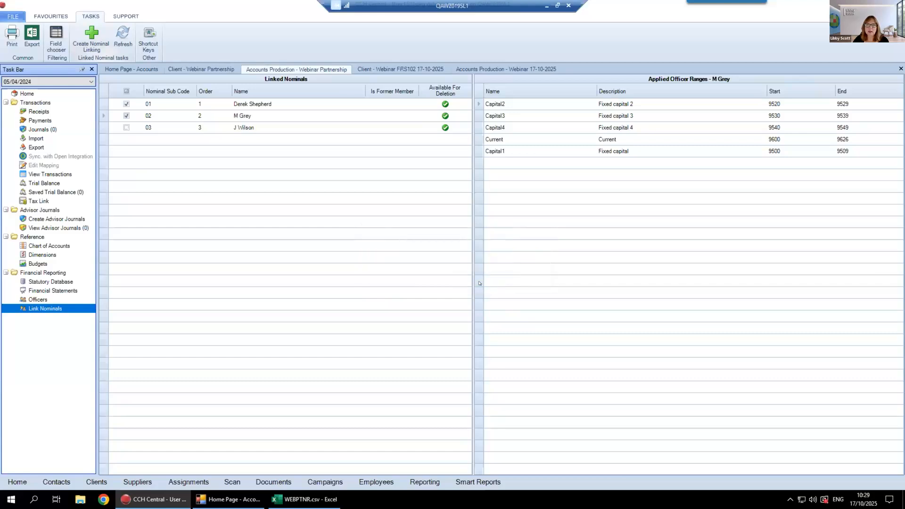
{"action": "left_click", "coordinate": [56, 246]}
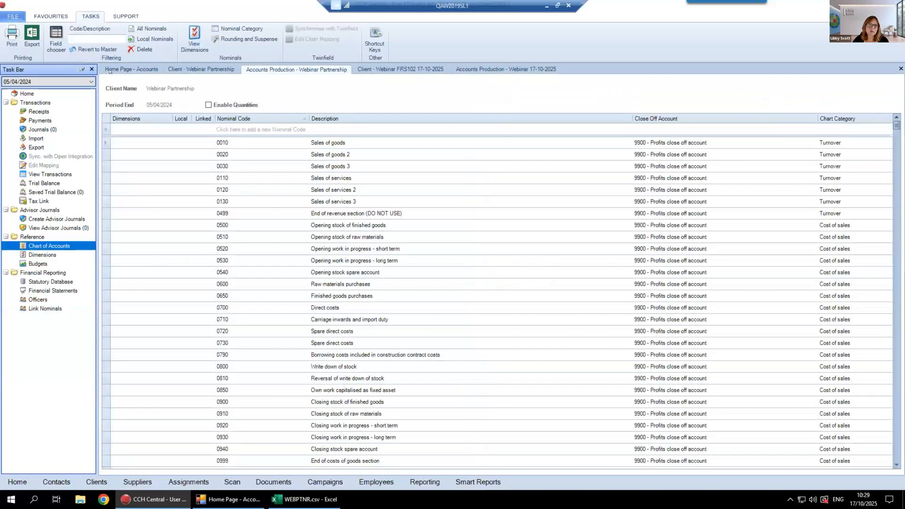
{"action": "left_click", "coordinate": [142, 39]}
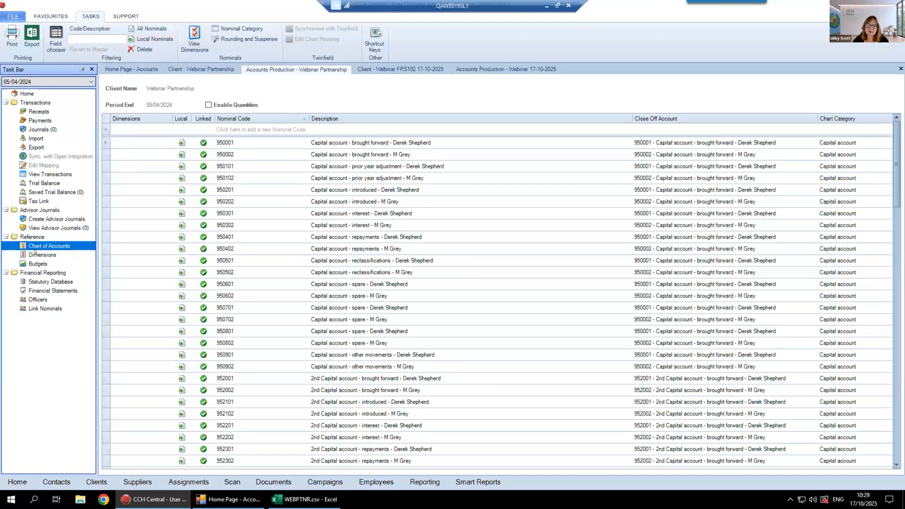
Set the officers' Profit Share Close Off Account to 9600 - Current account - brought forward
{"action": "left_click", "coordinate": [42, 299]}
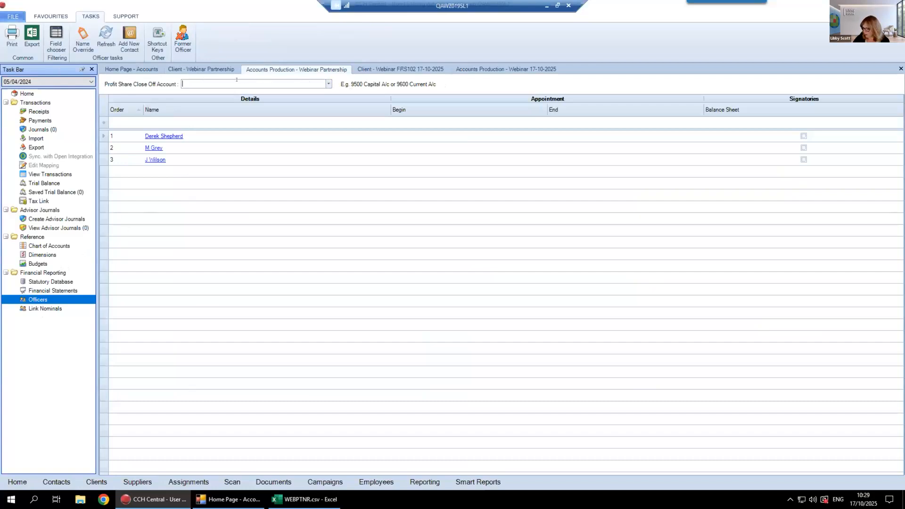
{"action": "type", "text": "96"}
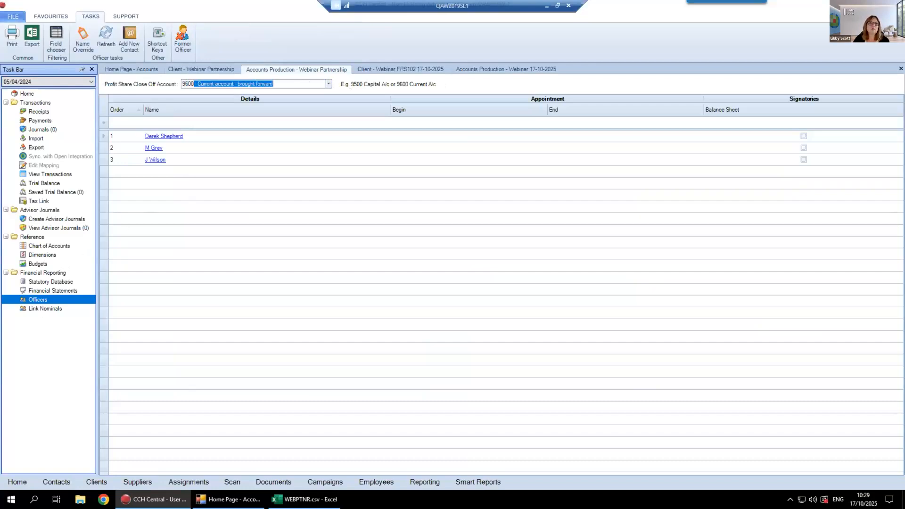
{"action": "key", "text": "Tab"}
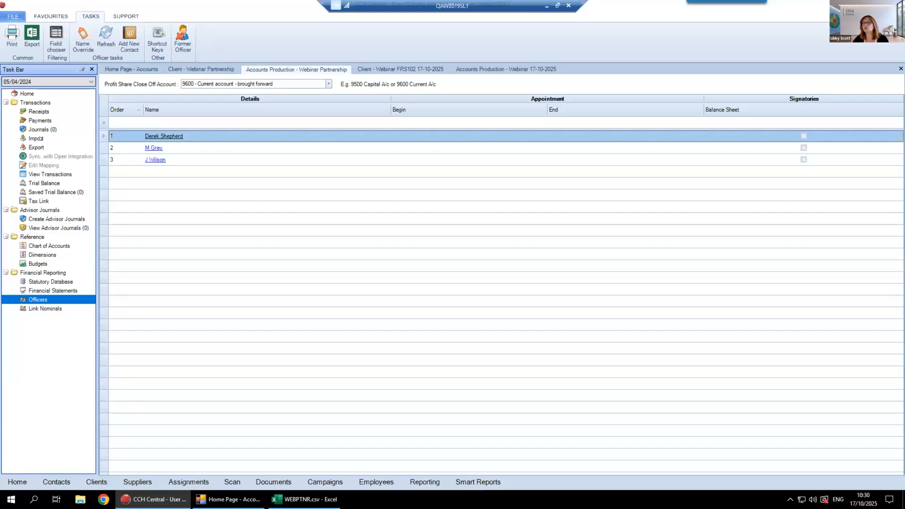
Try to run the year end for the accounting period ending 05/04/2024
{"action": "left_click", "coordinate": [25, 94]}
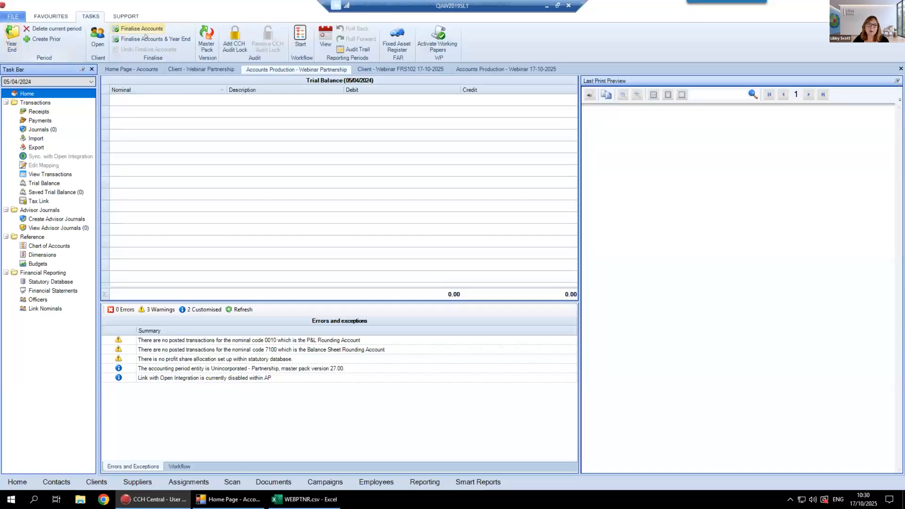
{"action": "left_click", "coordinate": [11, 30]}
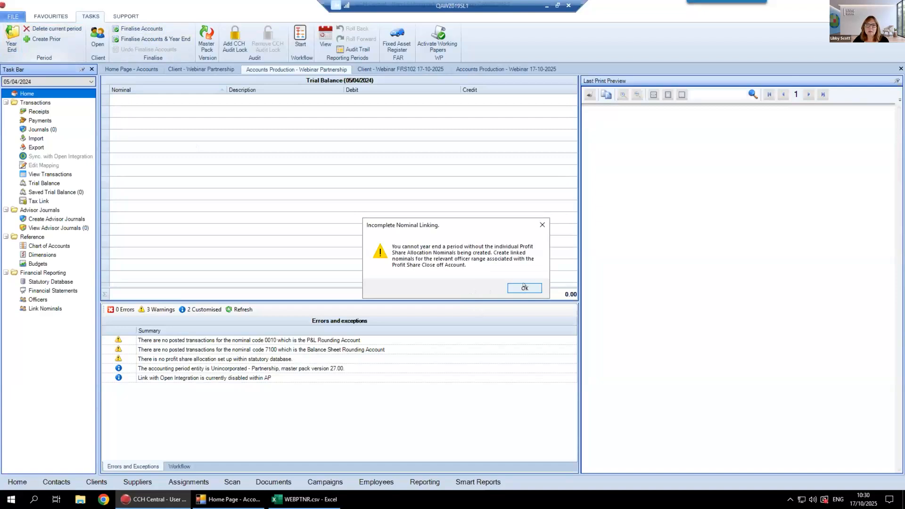
{"action": "key", "text": "Return"}
Add a profit share period from 06/04/2023 to 05/04/2024 under General in the statutory database
{"action": "left_click", "coordinate": [47, 282]}
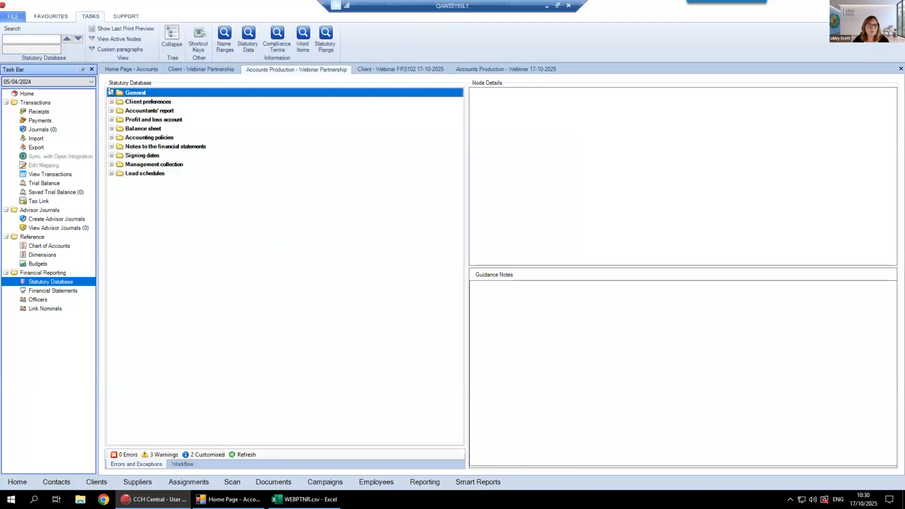
{"action": "left_click", "coordinate": [110, 92]}
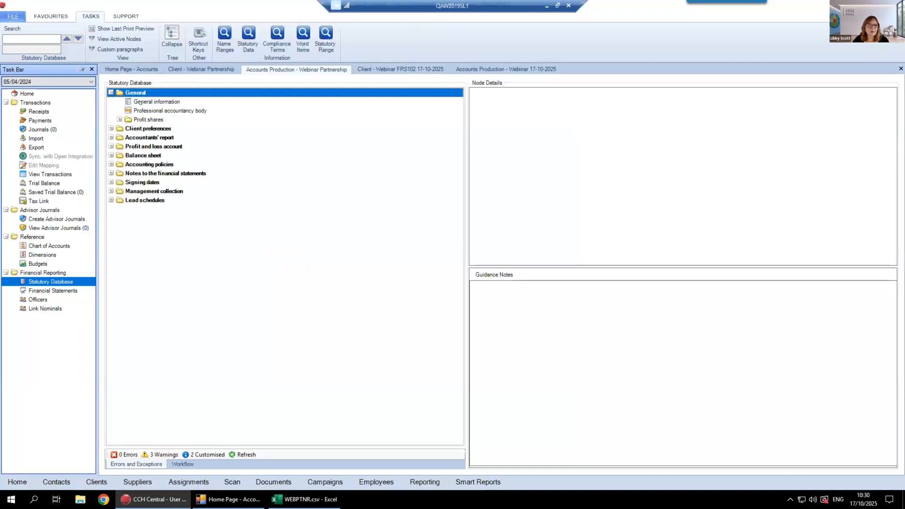
{"action": "left_click", "coordinate": [119, 119]}
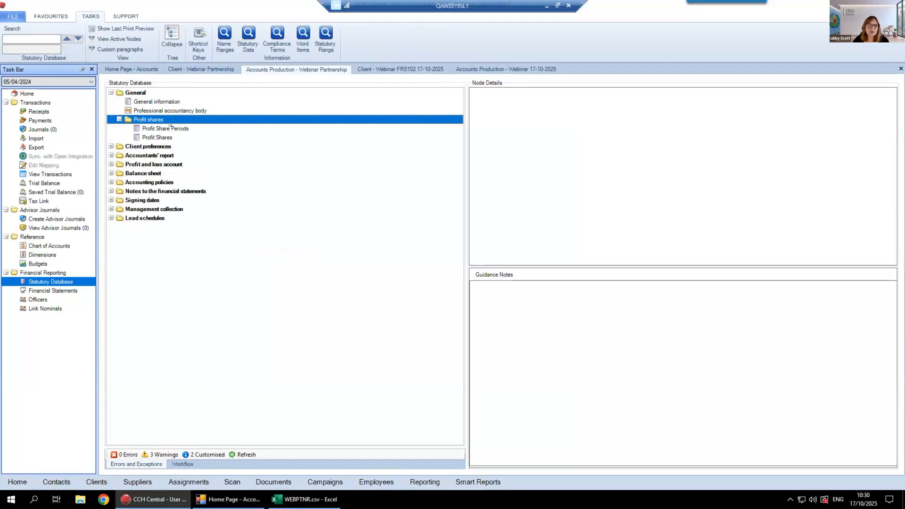
{"action": "left_click", "coordinate": [175, 127]}
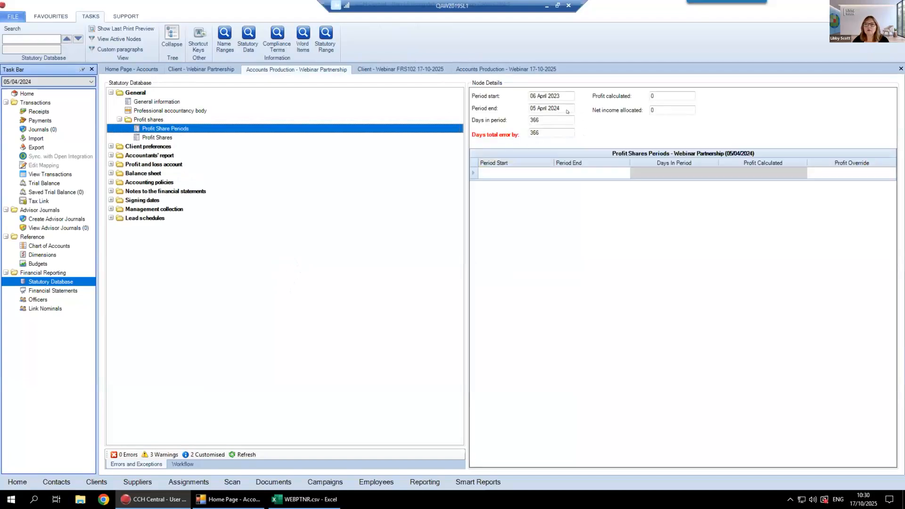
{"action": "left_click", "coordinate": [500, 172]}
{"action": "type", "text": "06/04/202"}
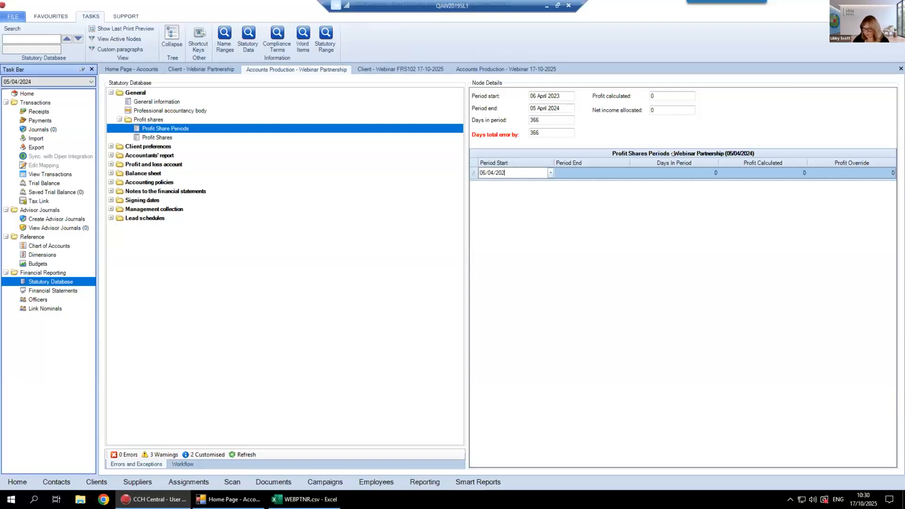
{"action": "type", "text": "3"}
{"action": "key", "text": "Tab"}
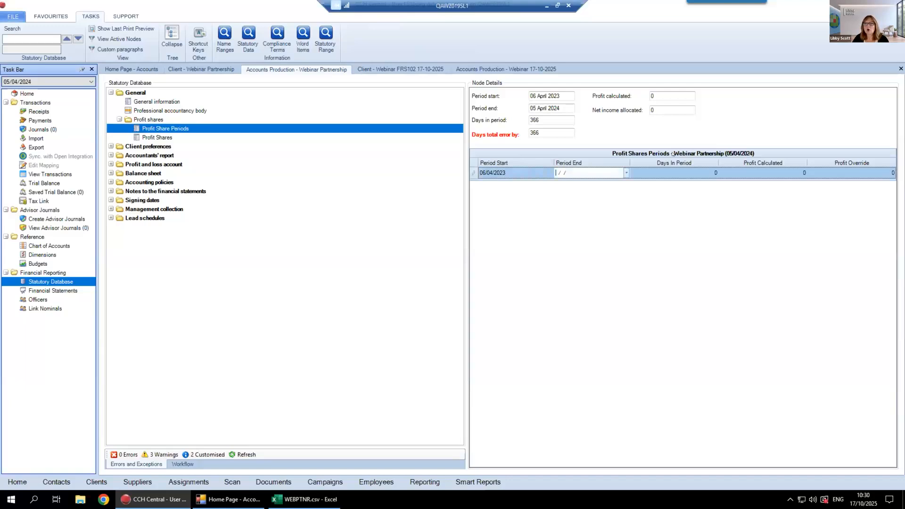
{"action": "type", "text": "05/04/"}
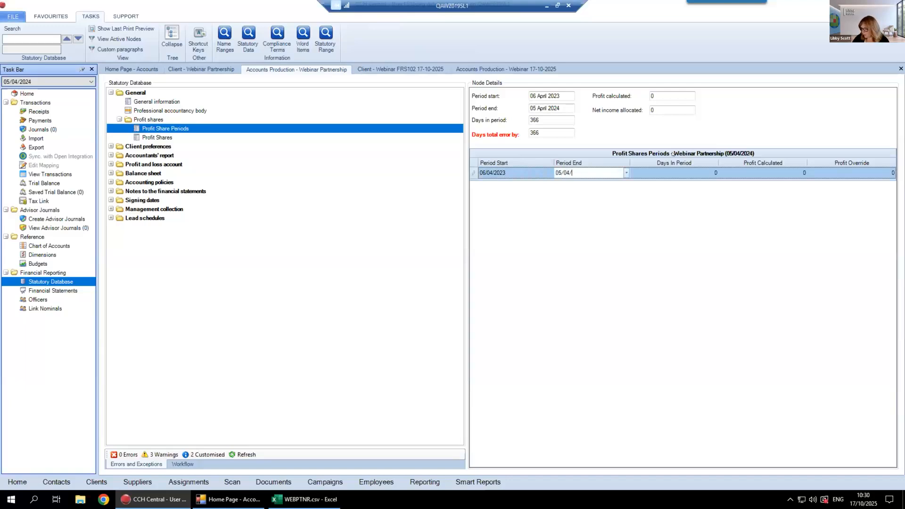
{"action": "type", "text": "2024"}
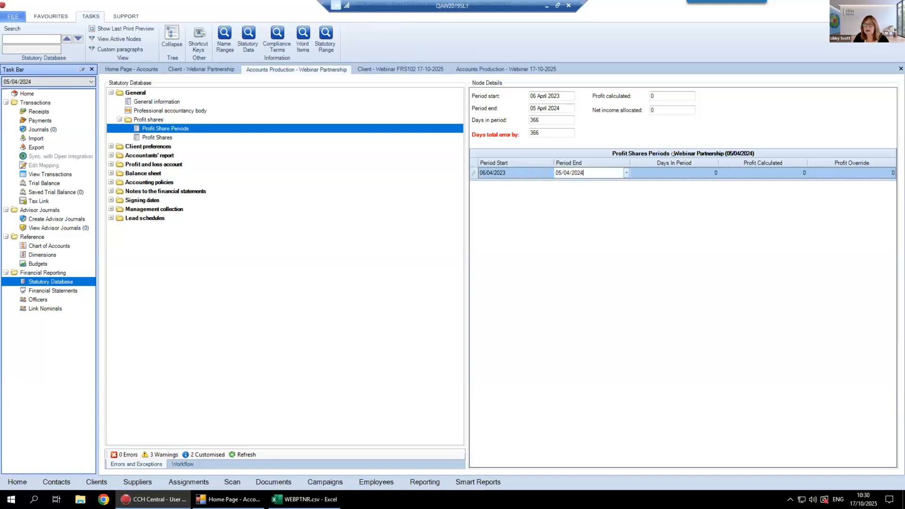
{"action": "key", "text": "Tab"}
{"action": "key", "text": "Tab"}
{"action": "key", "text": "Tab"}
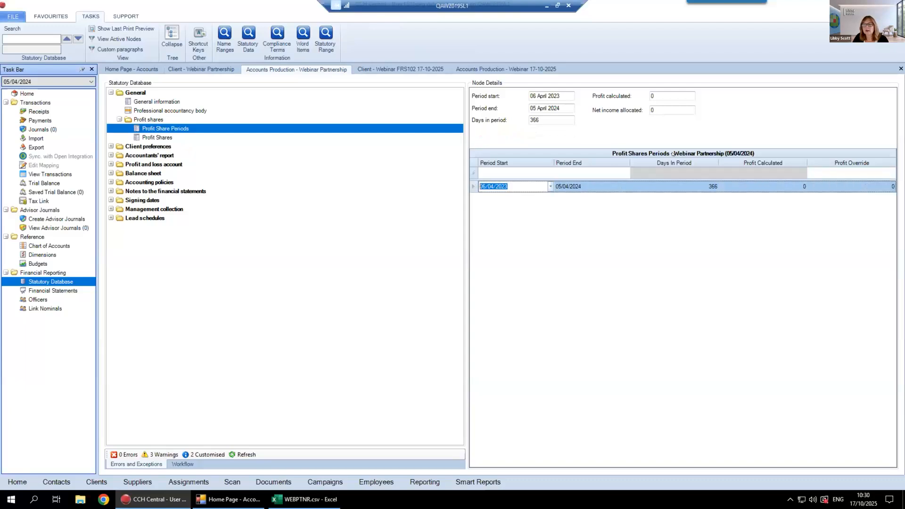
Set the Period 1 profit share ratios to 50 for each of the officers with sub codes 01 and 02
{"action": "left_click", "coordinate": [154, 138]}
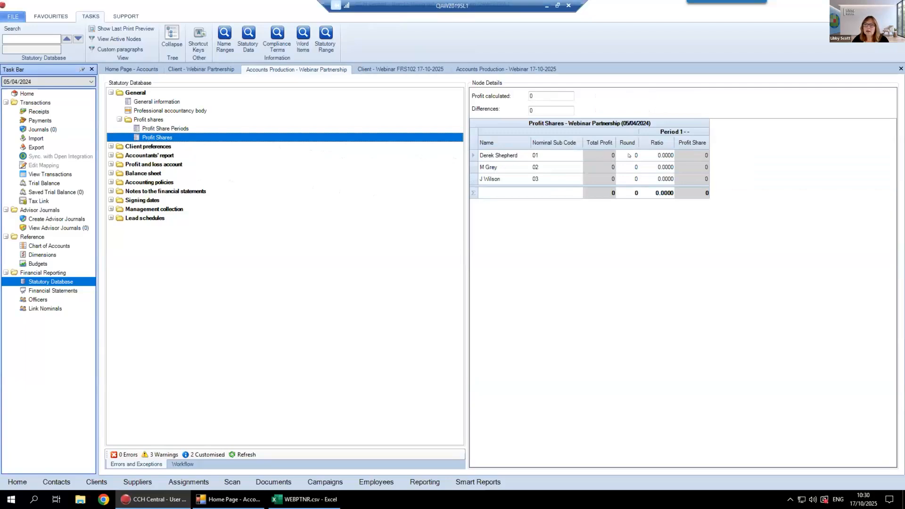
{"action": "left_click", "coordinate": [661, 149]}
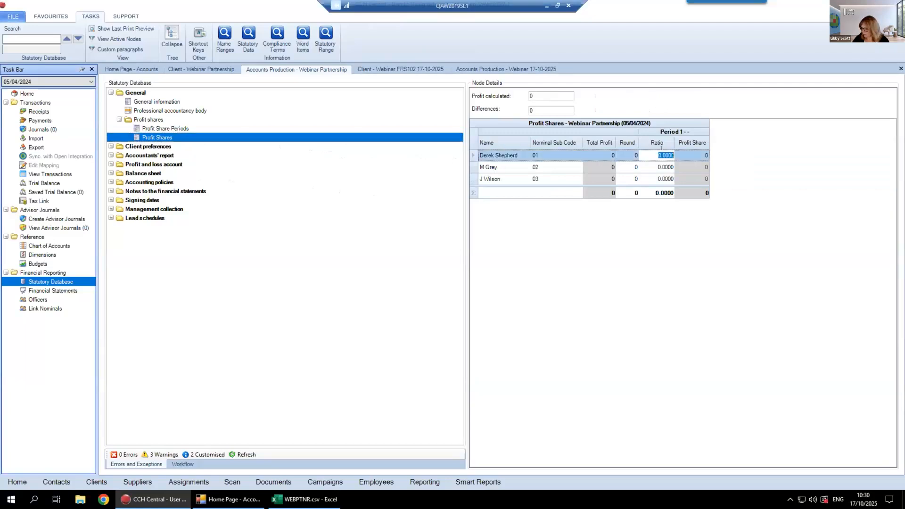
{"action": "type", "text": "50"}
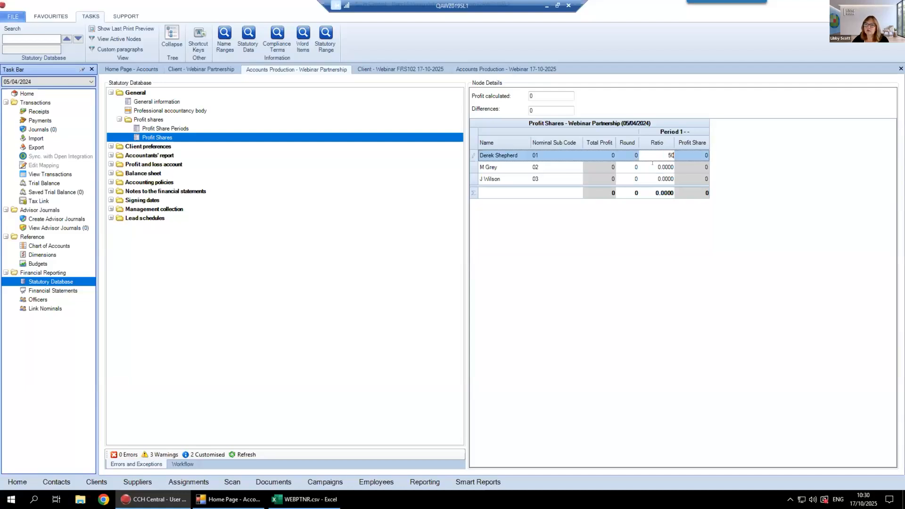
{"action": "left_click", "coordinate": [653, 167]}
{"action": "type", "text": "50"}
{"action": "key", "text": "Return"}
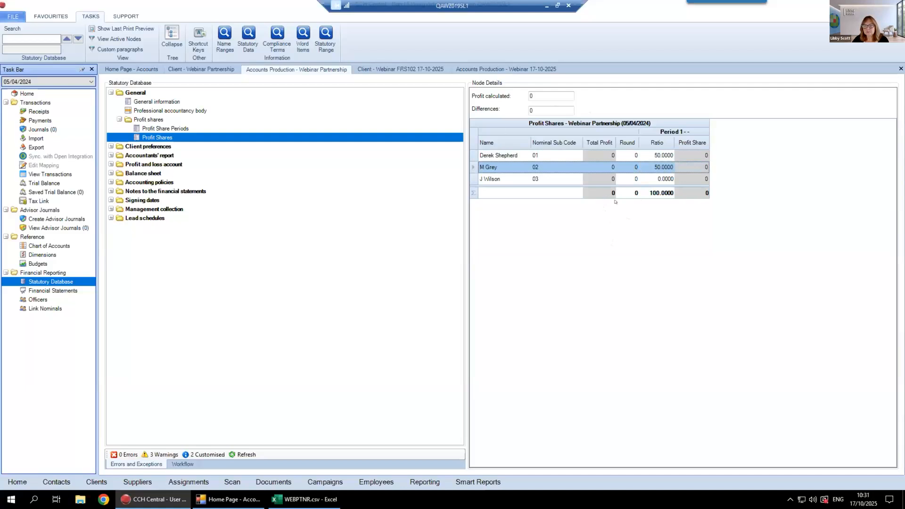
Try again to run the year end for the accounting period ending 05/04/2024
{"action": "left_click", "coordinate": [215, 125]}
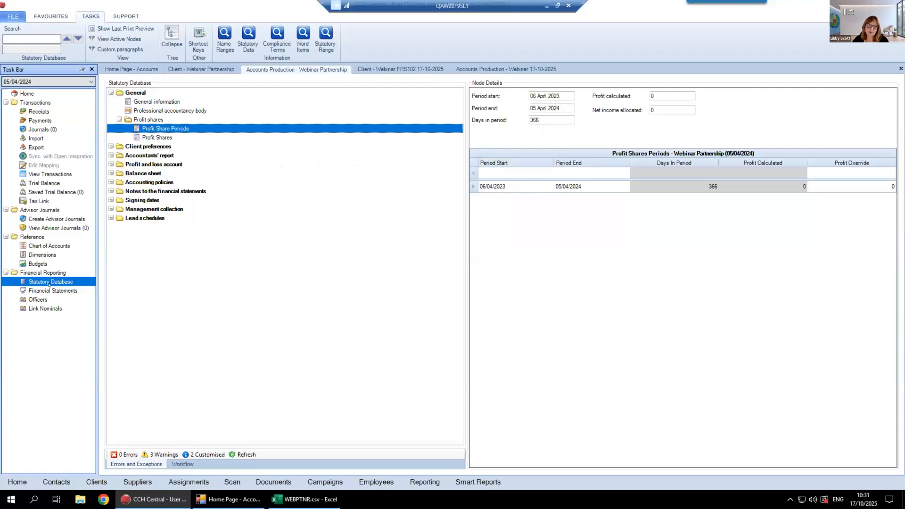
{"action": "left_click", "coordinate": [24, 93]}
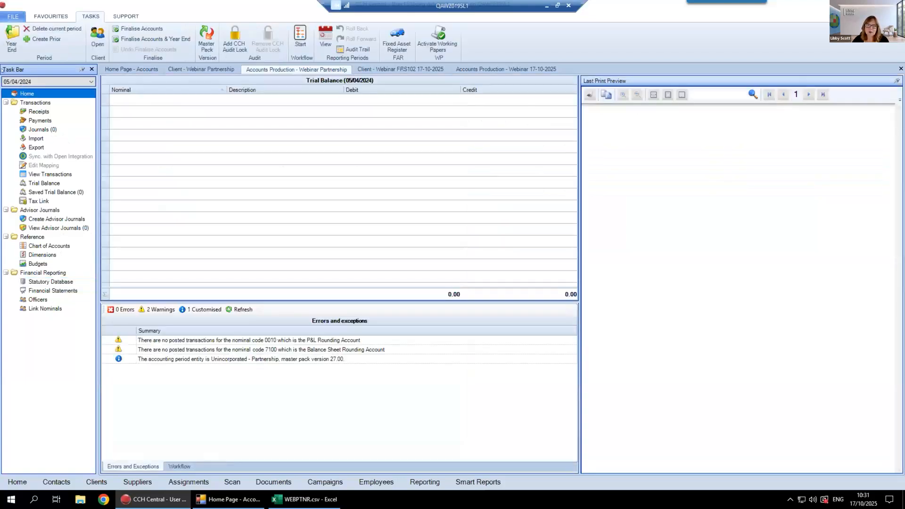
{"action": "left_click", "coordinate": [11, 31]}
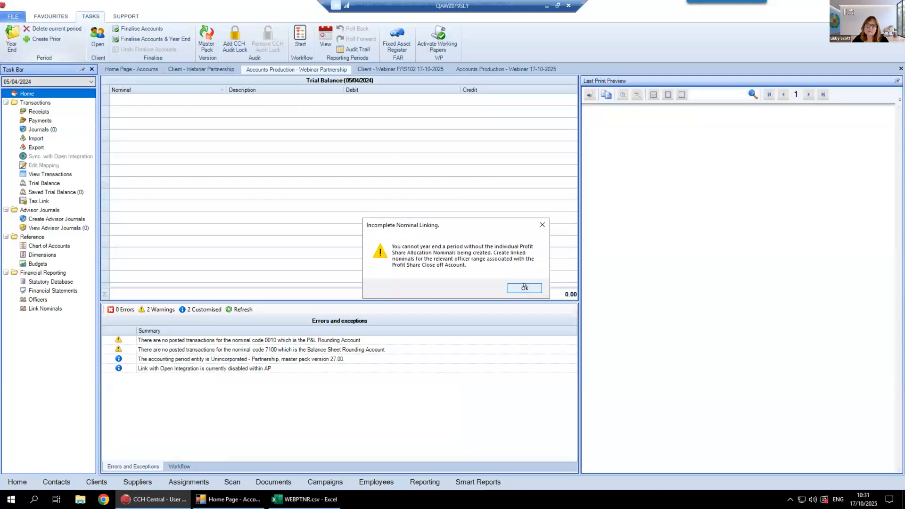
{"action": "key", "text": "Return"}
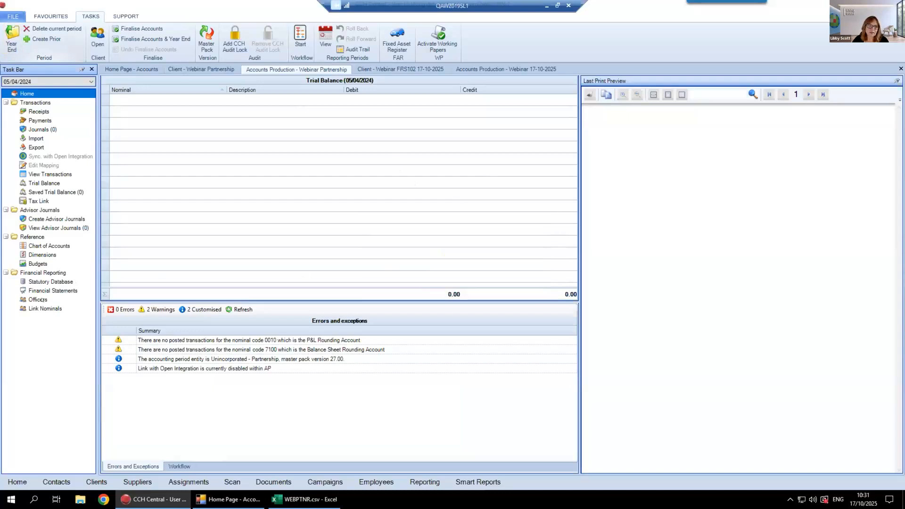
Delete the third officer from the officers of the period ending 05/04/2024
{"action": "left_click", "coordinate": [38, 300]}
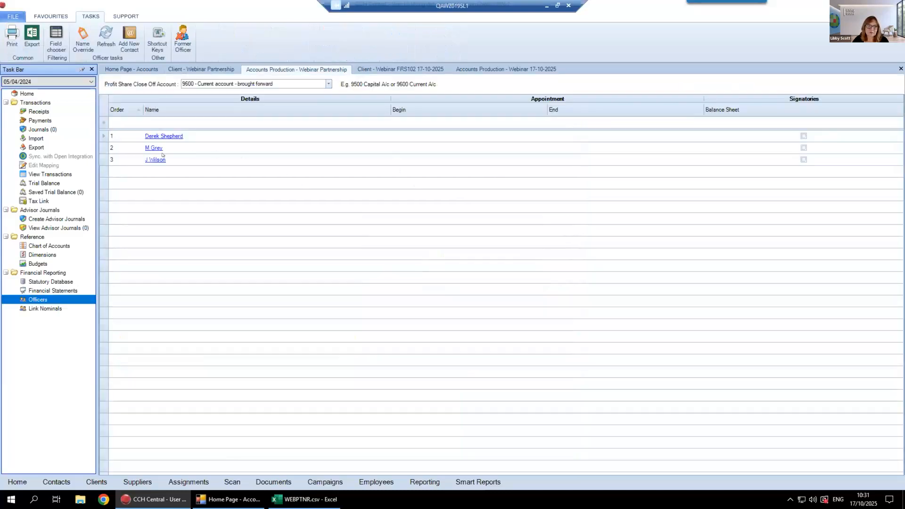
{"action": "left_click", "coordinate": [103, 160]}
{"action": "key", "text": "Delete"}
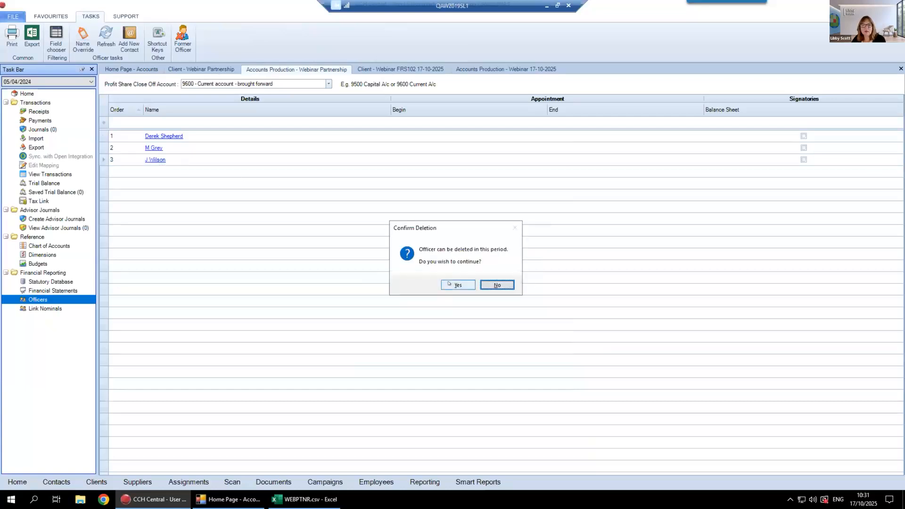
{"action": "left_click", "coordinate": [449, 283]}
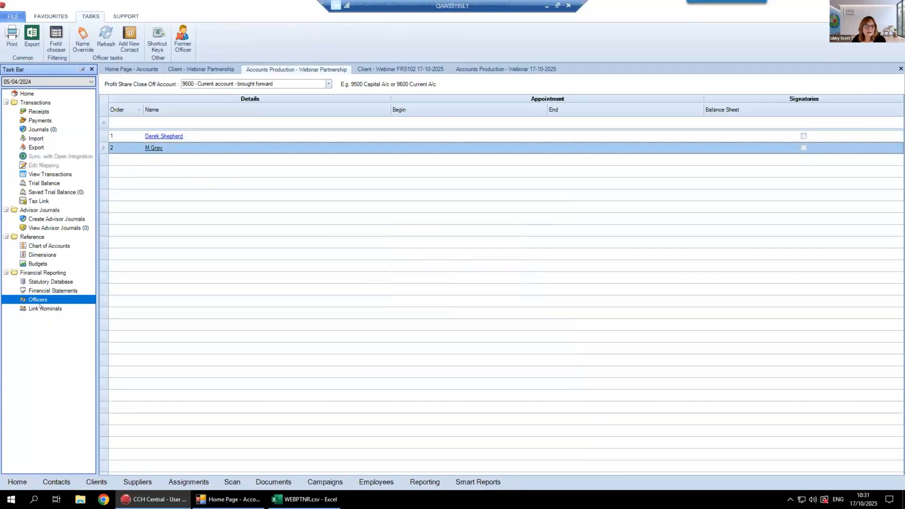
Check the officers' linked nominals, then the profit share periods and profit shares under General in the statutory database
{"action": "left_click", "coordinate": [41, 309]}
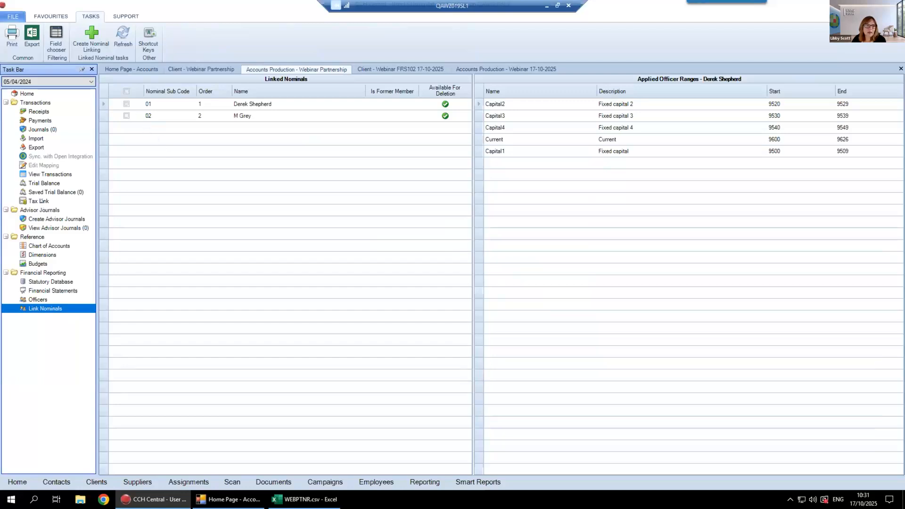
{"action": "left_click", "coordinate": [48, 281]}
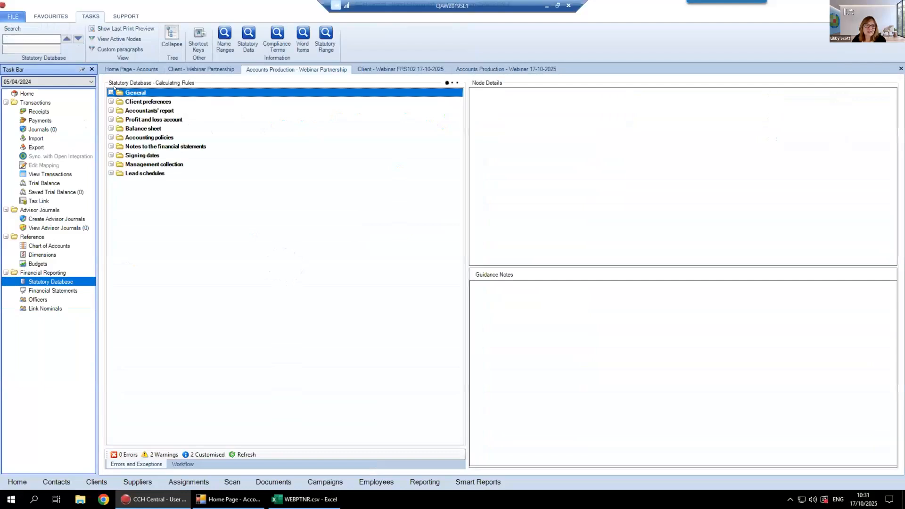
{"action": "double_click", "coordinate": [140, 94]}
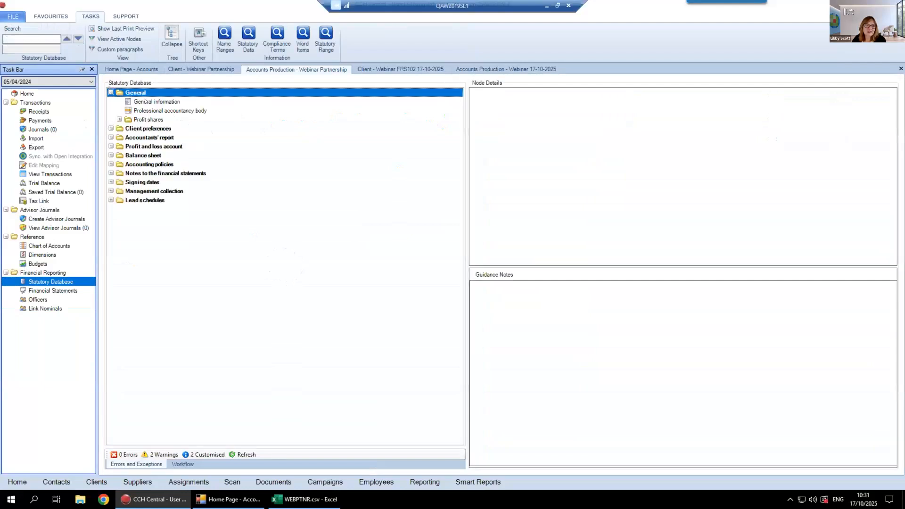
{"action": "left_click", "coordinate": [122, 120]}
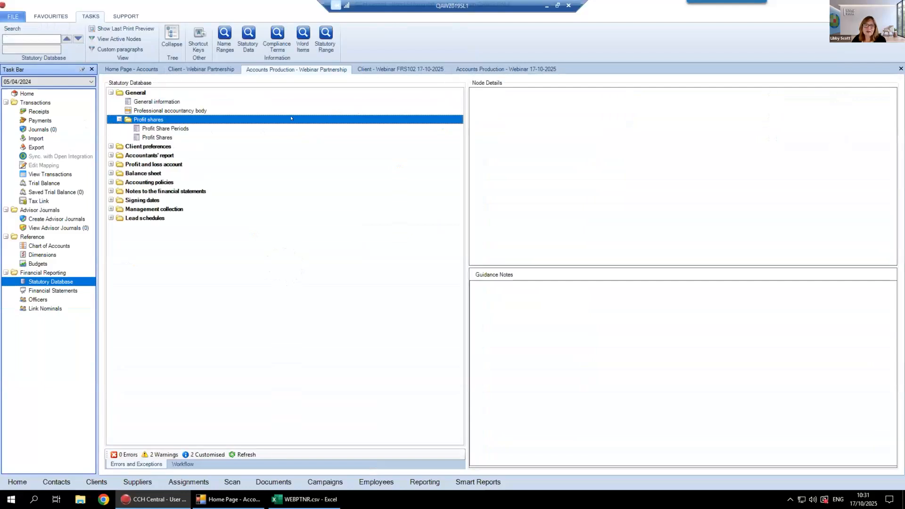
{"action": "left_click", "coordinate": [160, 129]}
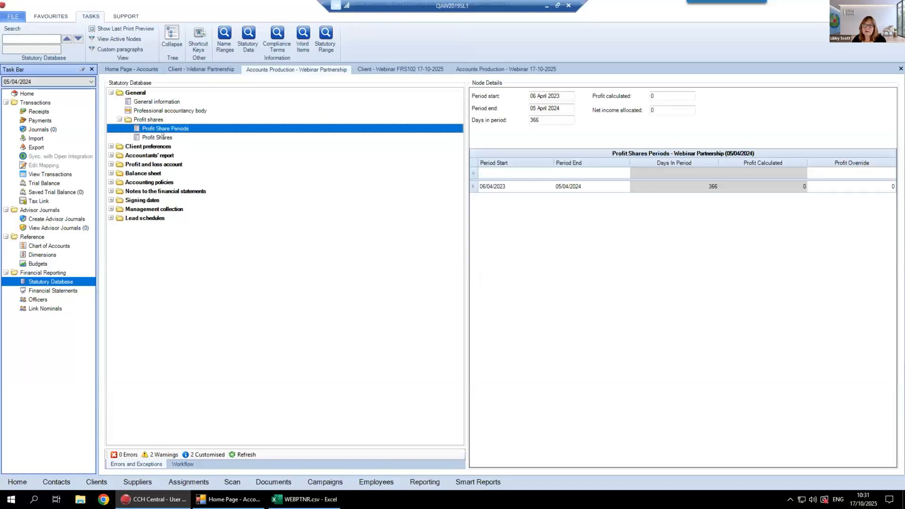
{"action": "left_click", "coordinate": [160, 136]}
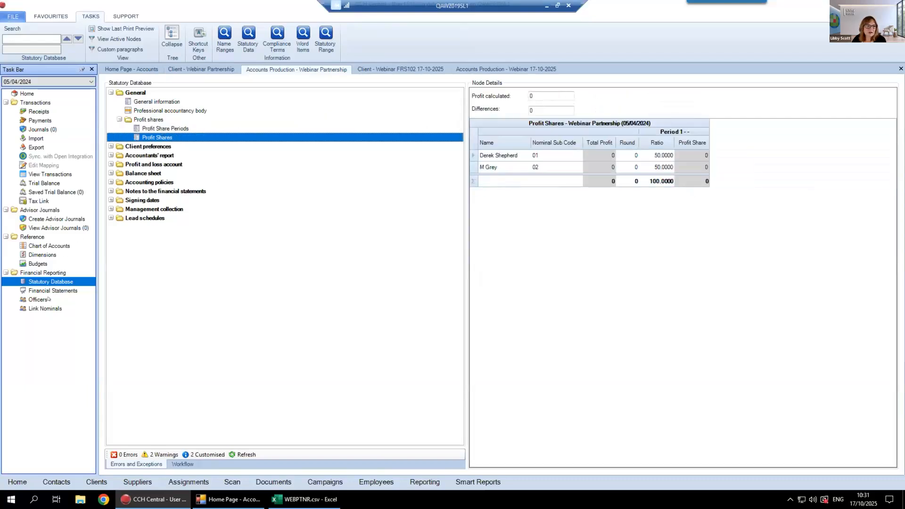
Run the year end with the trial balance zeroed, no workflow and no Open Integration sync, without activating Working Papers
{"action": "left_click", "coordinate": [24, 94]}
{"action": "left_click", "coordinate": [10, 40]}
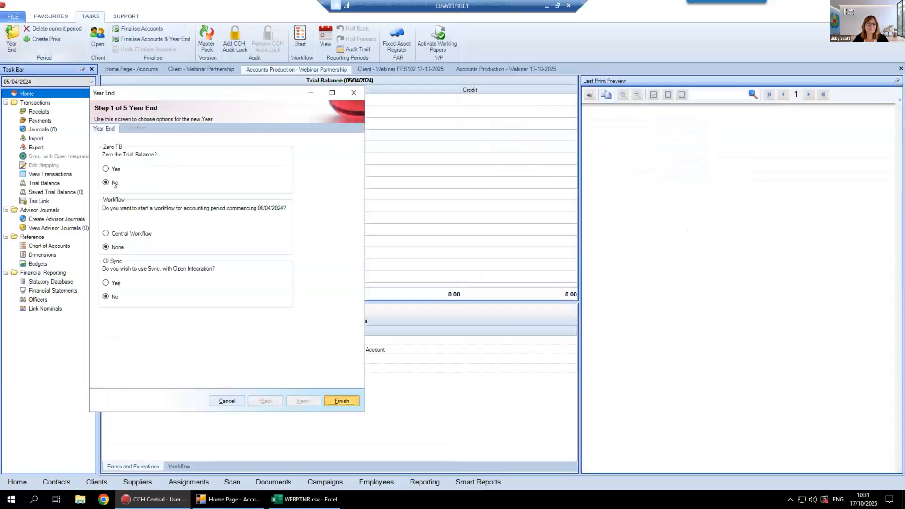
{"action": "left_click", "coordinate": [106, 169]}
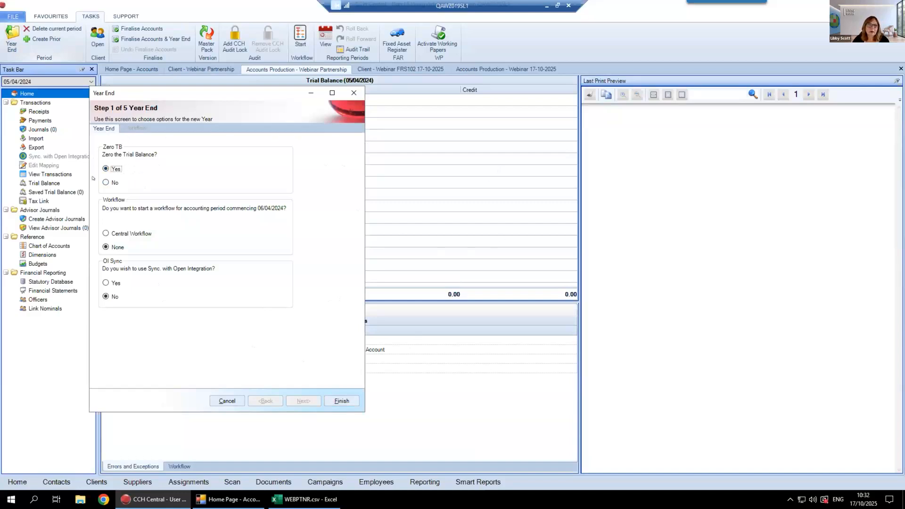
{"action": "left_click", "coordinate": [342, 401]}
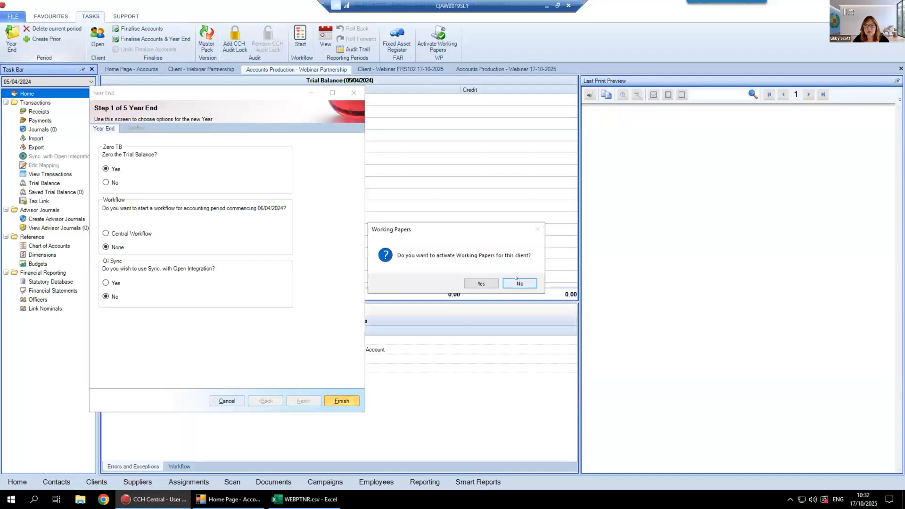
{"action": "left_click", "coordinate": [503, 285]}
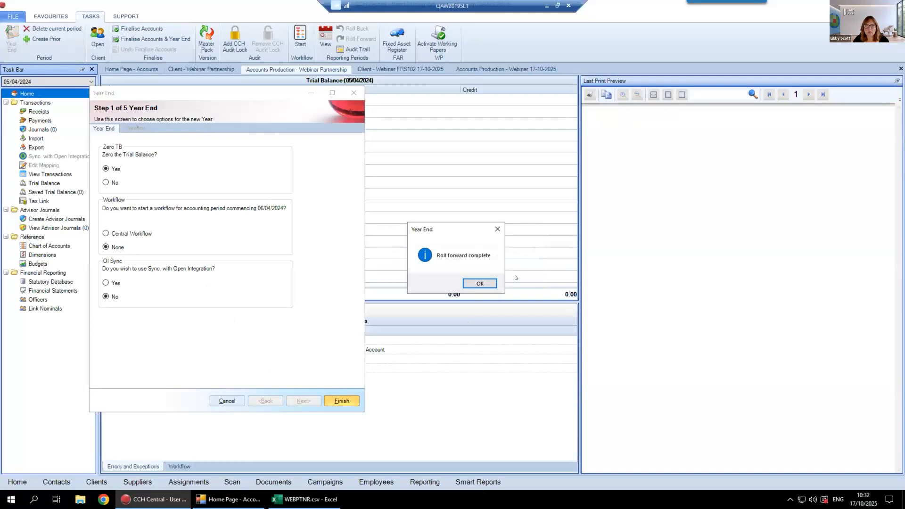
{"action": "left_click", "coordinate": [492, 282]}
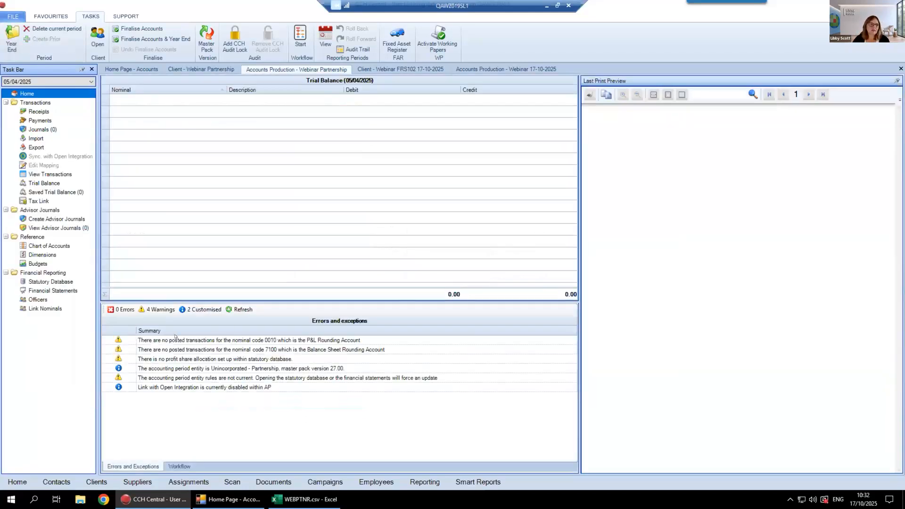
Add a fourth officer to the period ending 05/04/2025 by searching the contacts for the officer's surname
{"action": "left_click", "coordinate": [38, 299]}
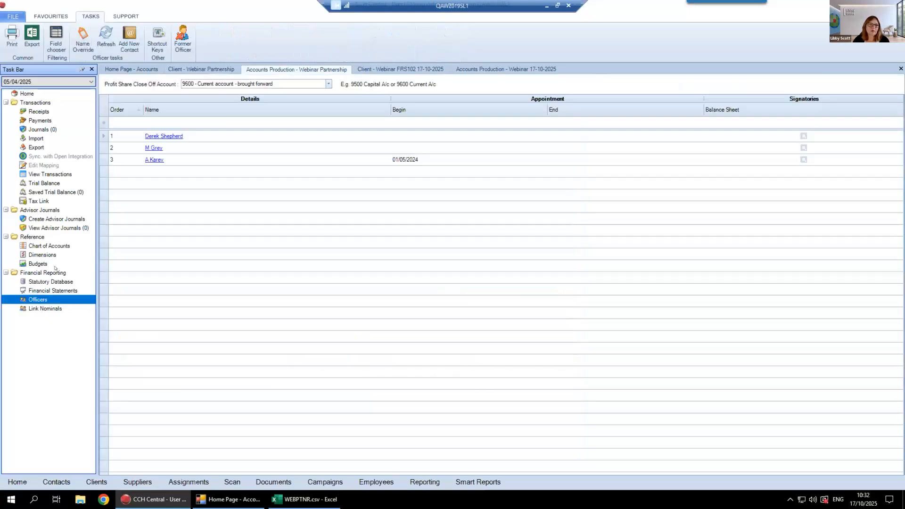
{"action": "left_click", "coordinate": [40, 307]}
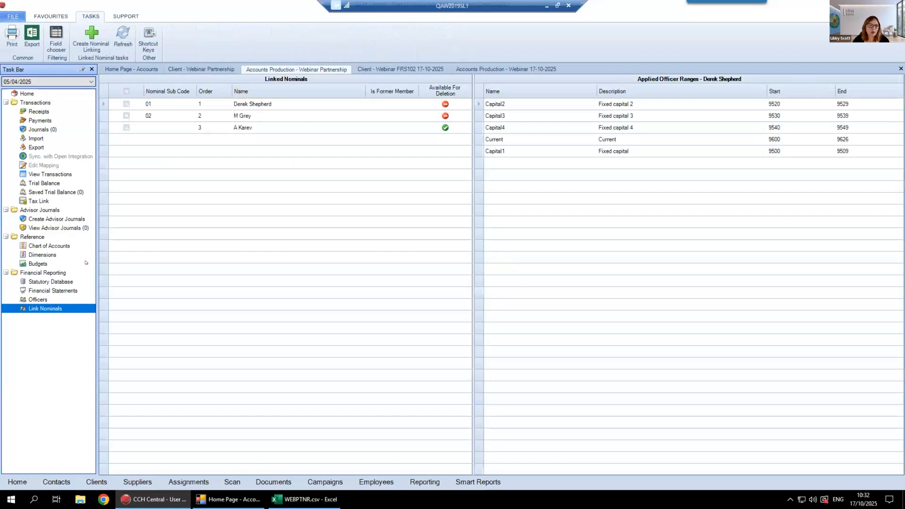
{"action": "left_click", "coordinate": [40, 299]}
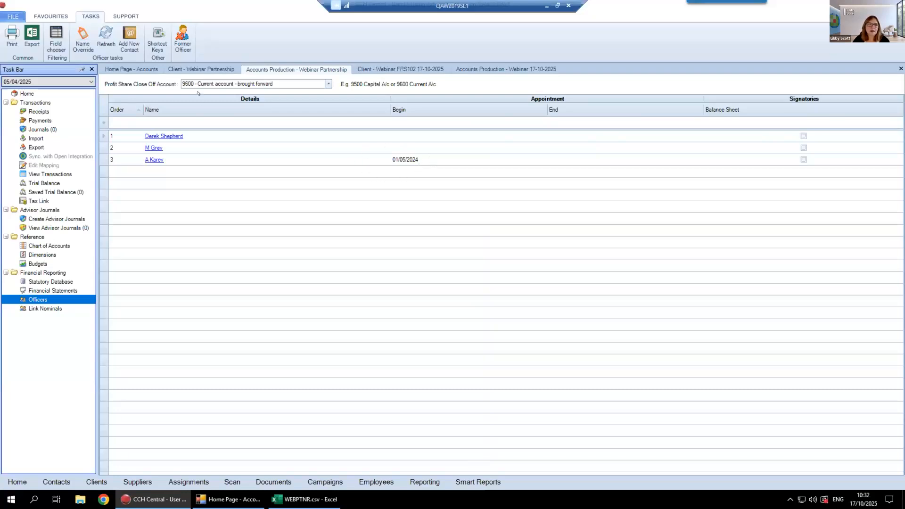
{"action": "left_click", "coordinate": [155, 123]}
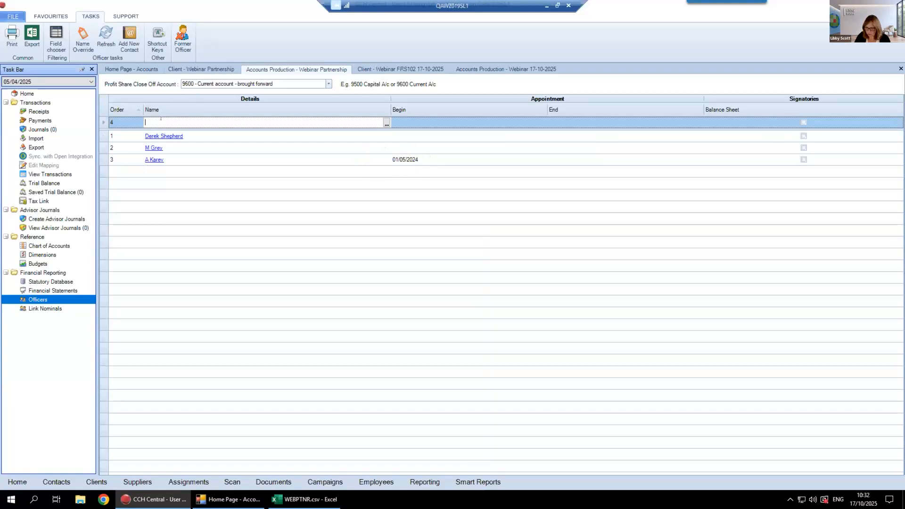
{"action": "type", "text": "jo"}
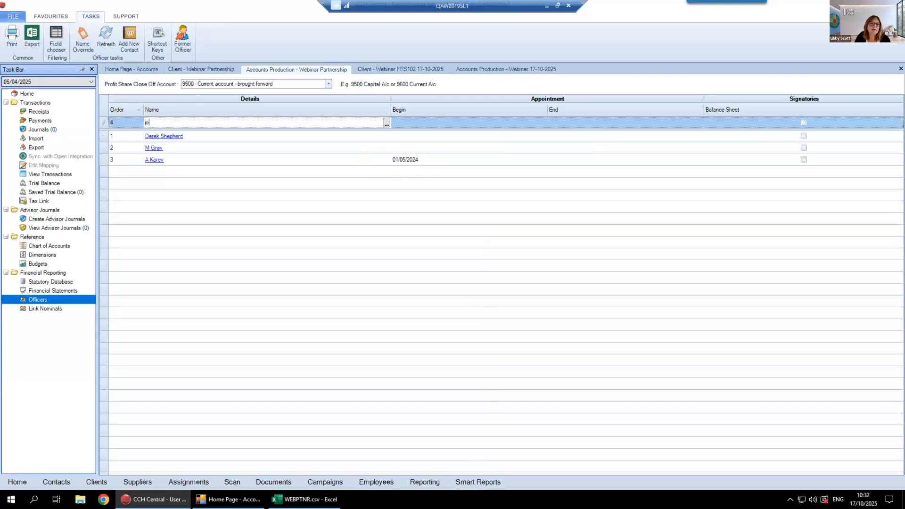
{"action": "key", "text": "Return"}
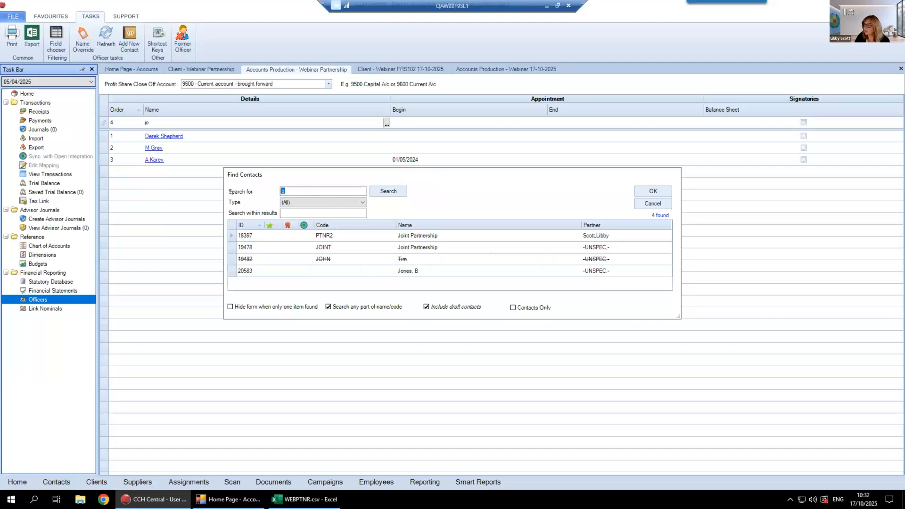
{"action": "type", "text": "wil"}
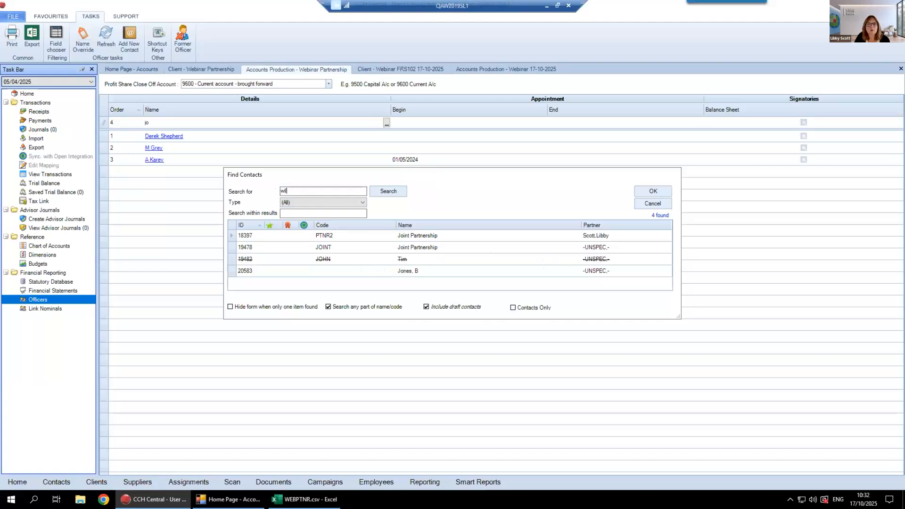
{"action": "type", "text": "so"}
{"action": "key", "text": "Return"}
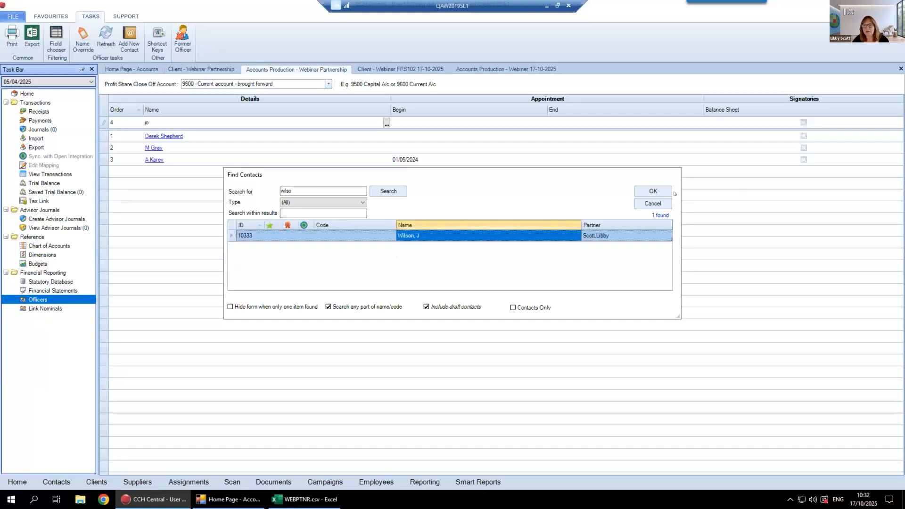
{"action": "left_click", "coordinate": [652, 191]}
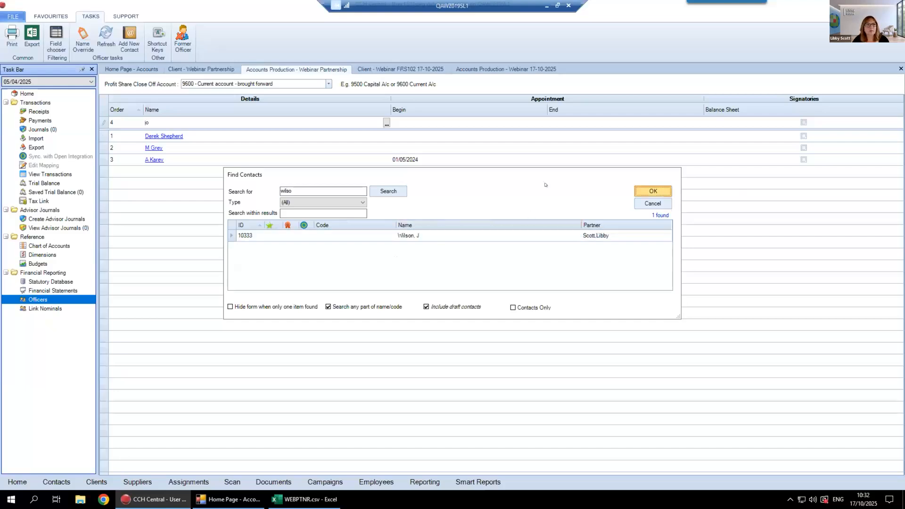
{"action": "left_click", "coordinate": [151, 109]}
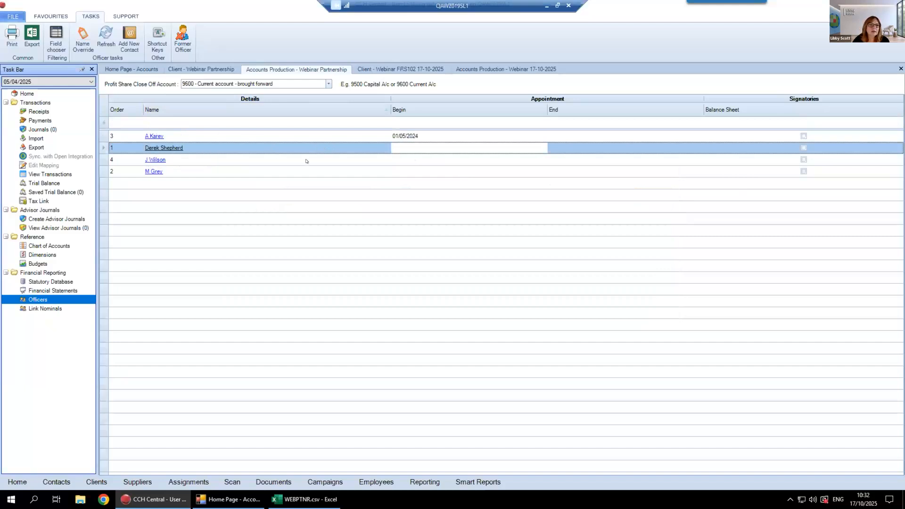
Set the fourth officer's appointment begin date to 01/05/2024
{"action": "left_click", "coordinate": [396, 161]}
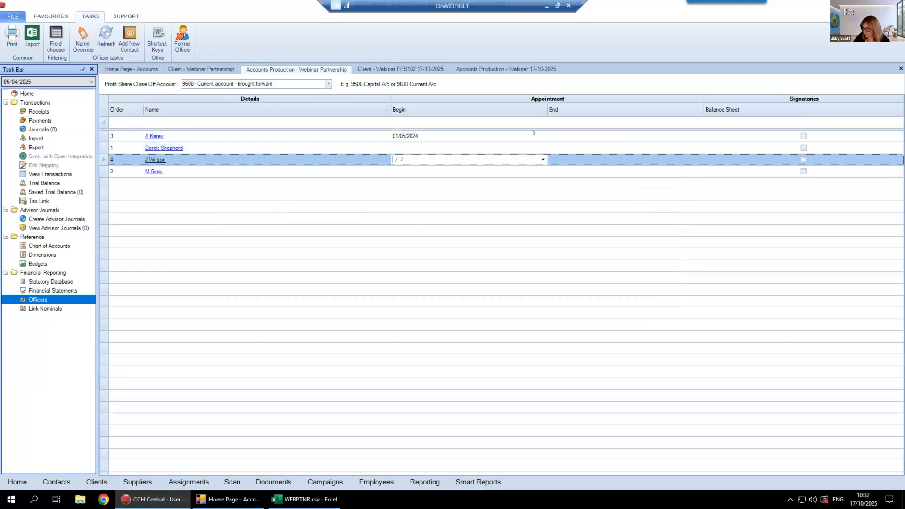
{"action": "type", "text": "0"}
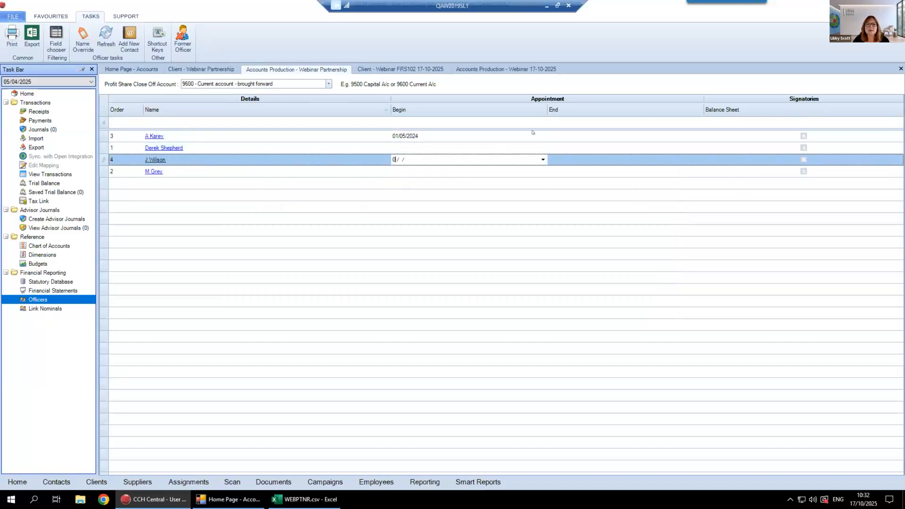
{"action": "type", "text": "1/05/2024"}
{"action": "key", "text": "Return"}
{"action": "key", "text": "Down"}
{"action": "key", "text": "Tab"}
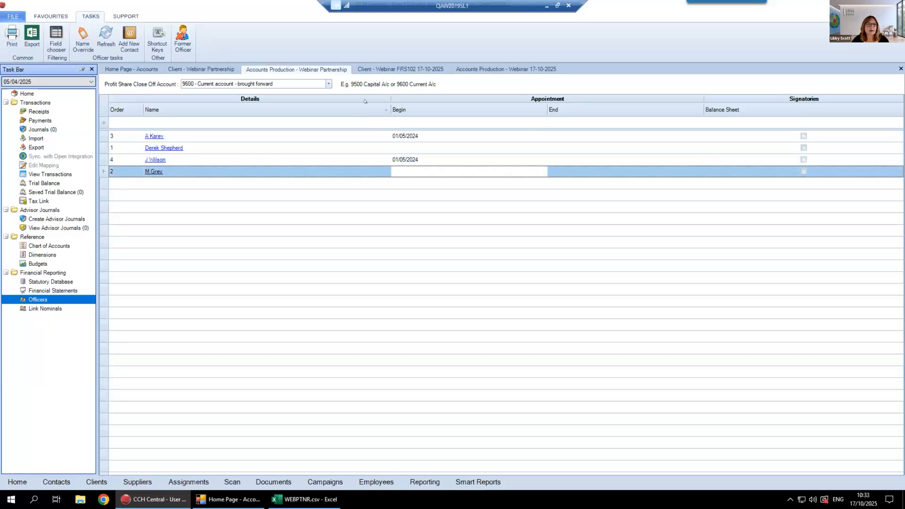
Open the linked nominals, switch to WEBPTNR.csv in Excel and widen column B to check the sub codes used by the two new partners
{"action": "left_click", "coordinate": [45, 308]}
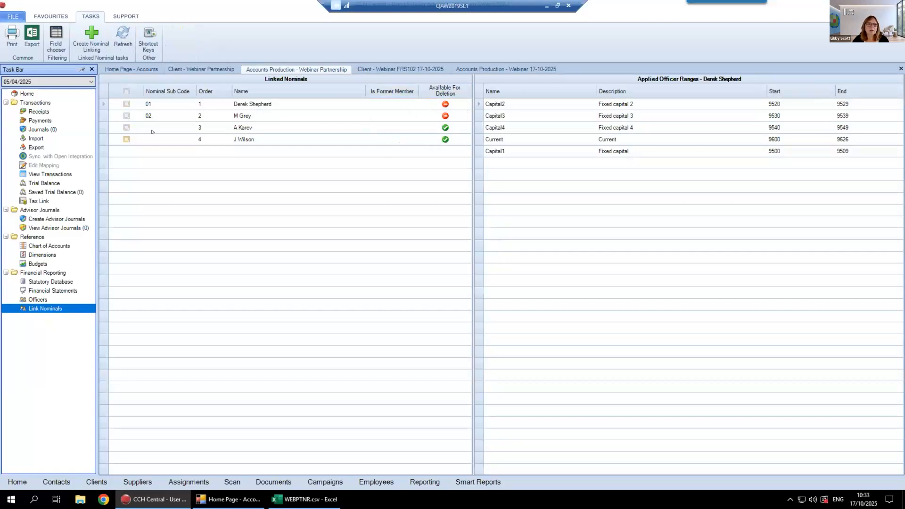
{"action": "left_click", "coordinate": [174, 125]}
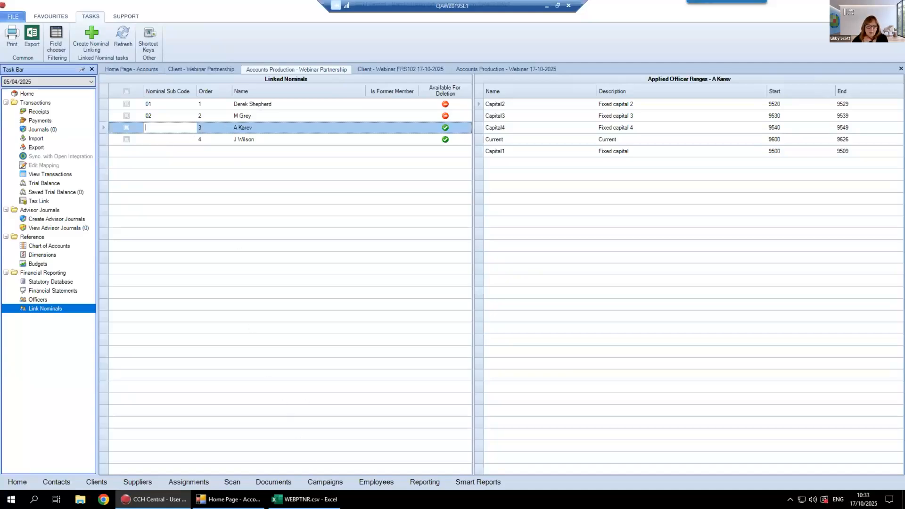
{"action": "left_click", "coordinate": [306, 499]}
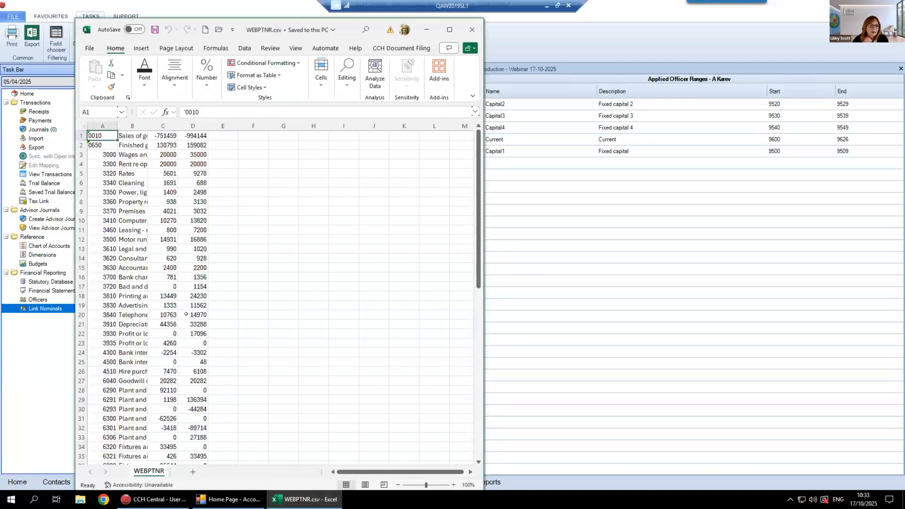
{"action": "scroll", "coordinate": [191, 296], "scroll_direction": "down", "scroll_amount": 18}
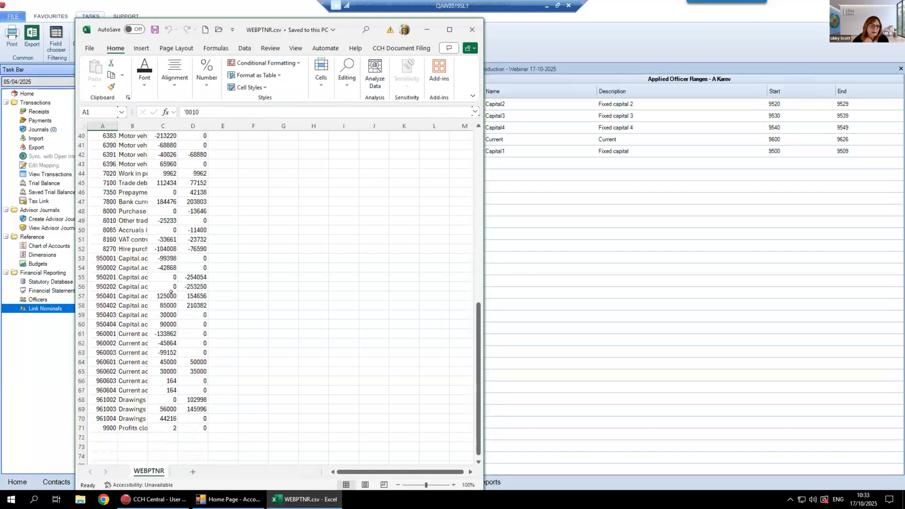
{"action": "scroll", "coordinate": [170, 292], "scroll_direction": "up", "scroll_amount": 3}
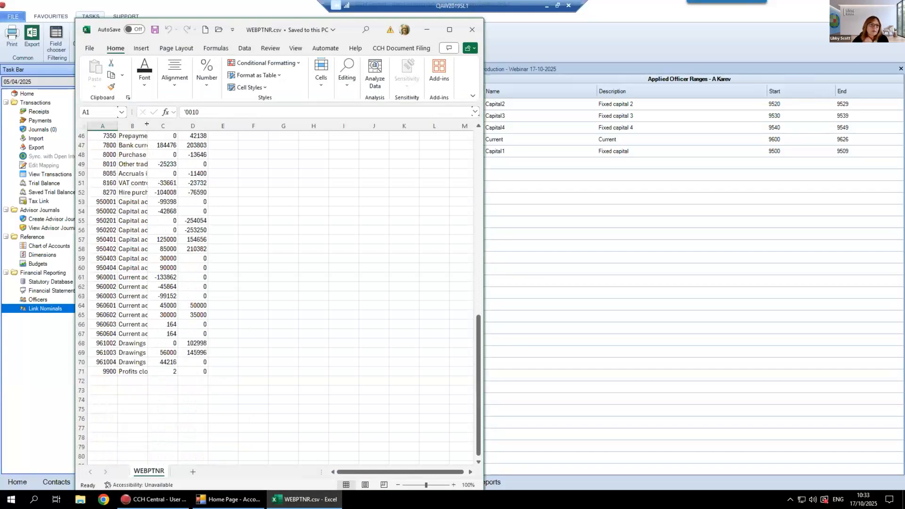
{"action": "left_click_drag", "start_coordinate": [147, 125], "coordinate": [303, 125]}
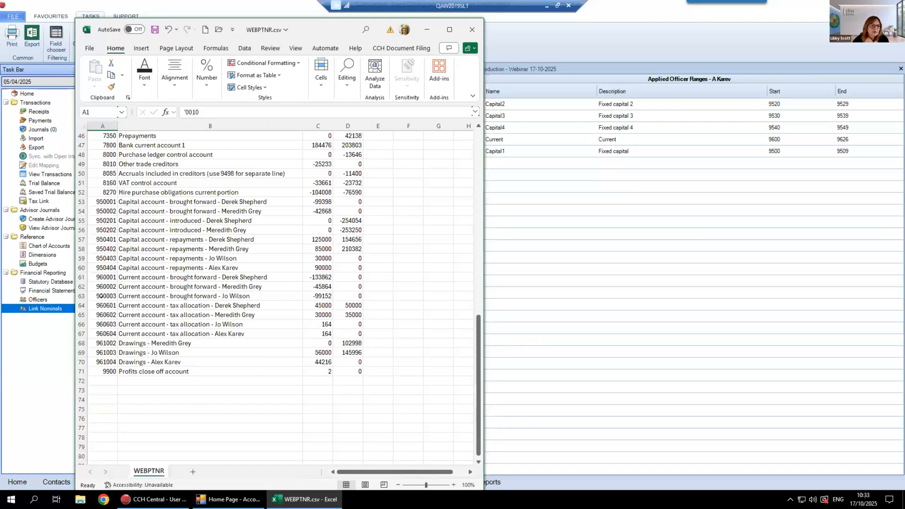
{"action": "left_click", "coordinate": [100, 296]}
{"action": "left_click", "coordinate": [111, 333]}
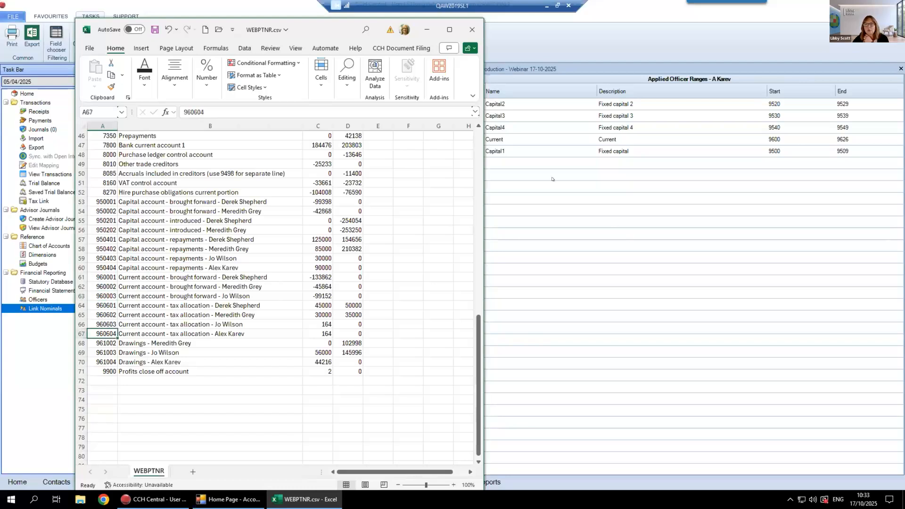
Back in the linked nominals, give the third officer nominal sub code 04 and the fourth 03, and reopen the officers list
{"action": "left_click", "coordinate": [546, 206]}
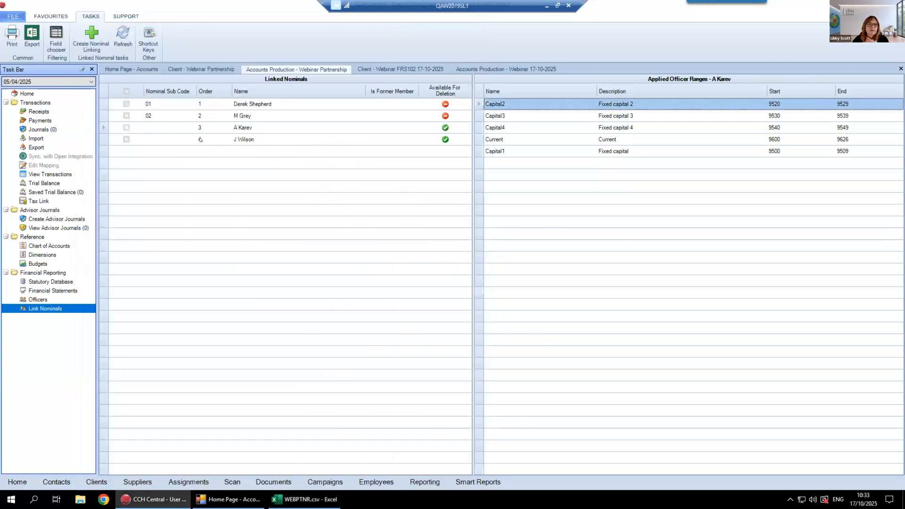
{"action": "left_click", "coordinate": [148, 127]}
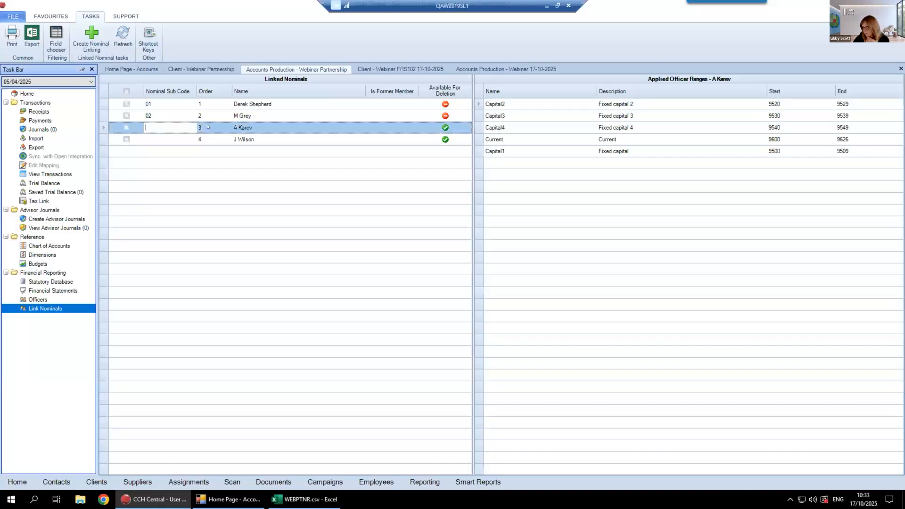
{"action": "type", "text": "04"}
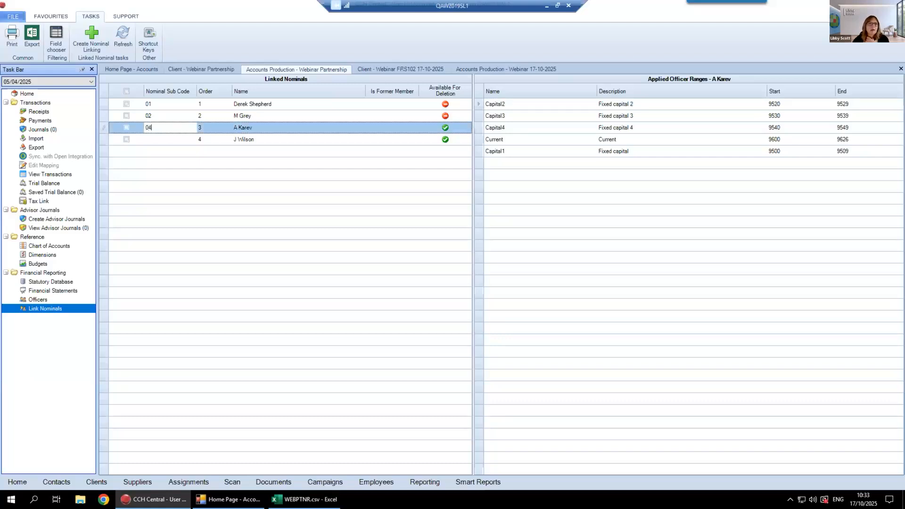
{"action": "left_click", "coordinate": [153, 134]}
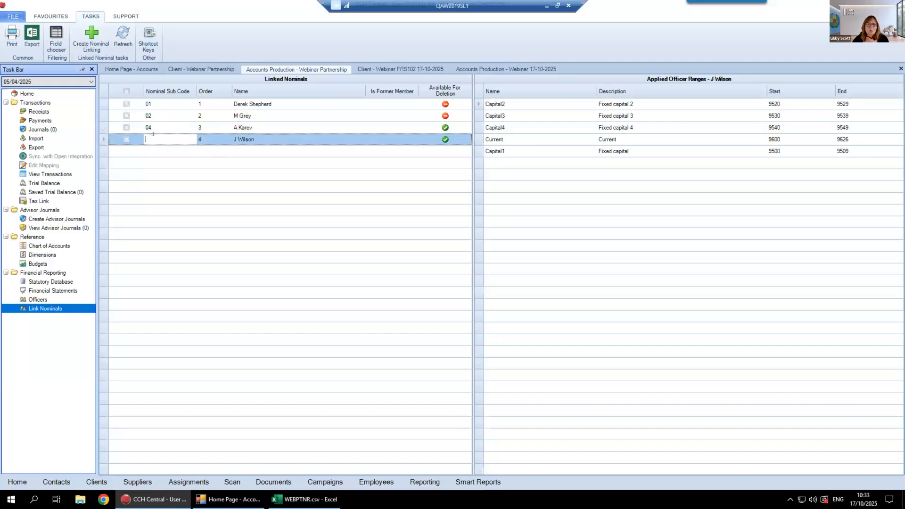
{"action": "type", "text": "03"}
{"action": "left_click", "coordinate": [170, 129]}
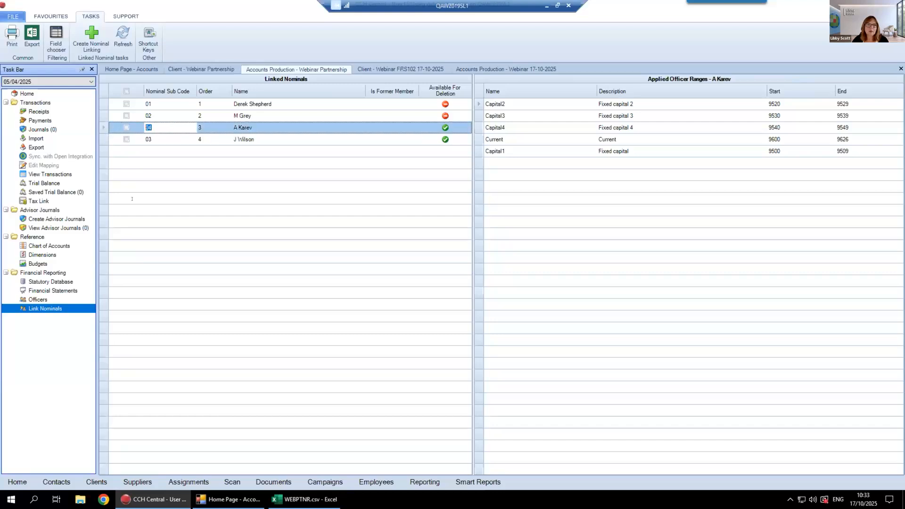
{"action": "left_click", "coordinate": [47, 300]}
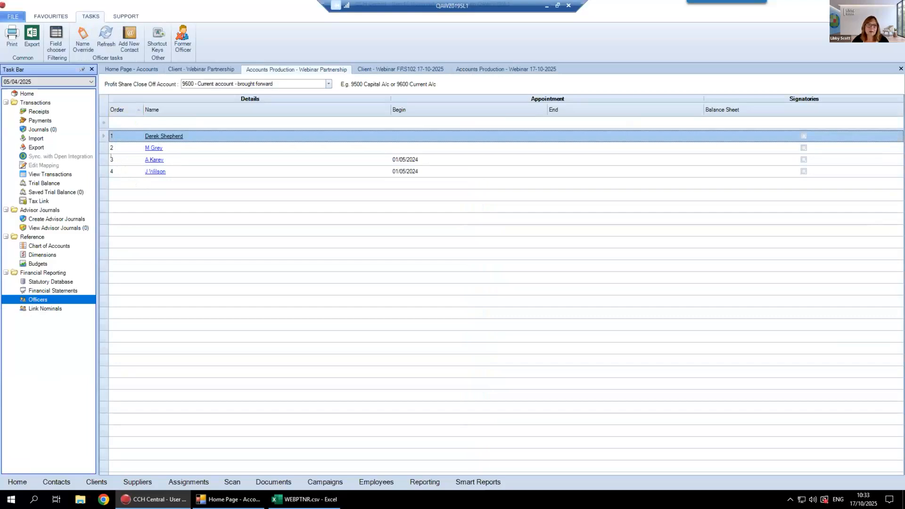
Try to swap the order numbers of the third and fourth officers, entering 5 and 3
{"action": "left_click", "coordinate": [111, 158]}
{"action": "type", "text": "5"}
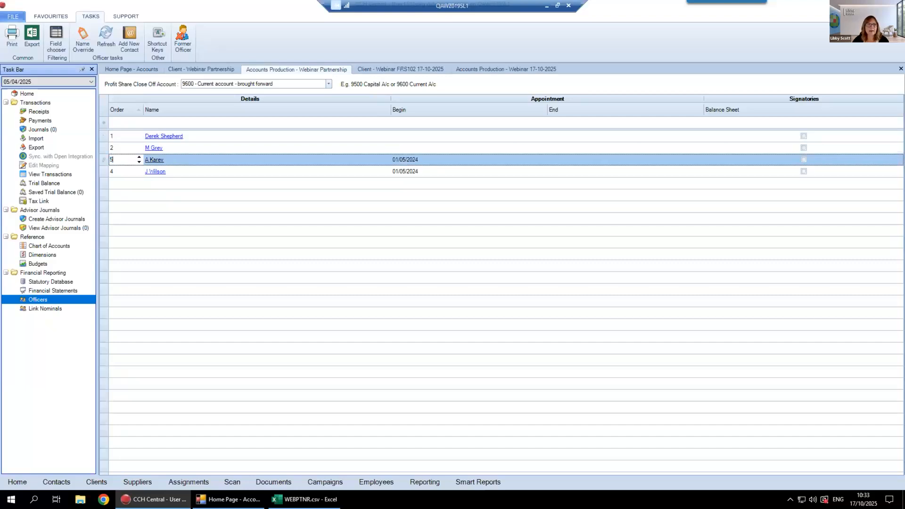
{"action": "left_click", "coordinate": [110, 169]}
{"action": "type", "text": "3"}
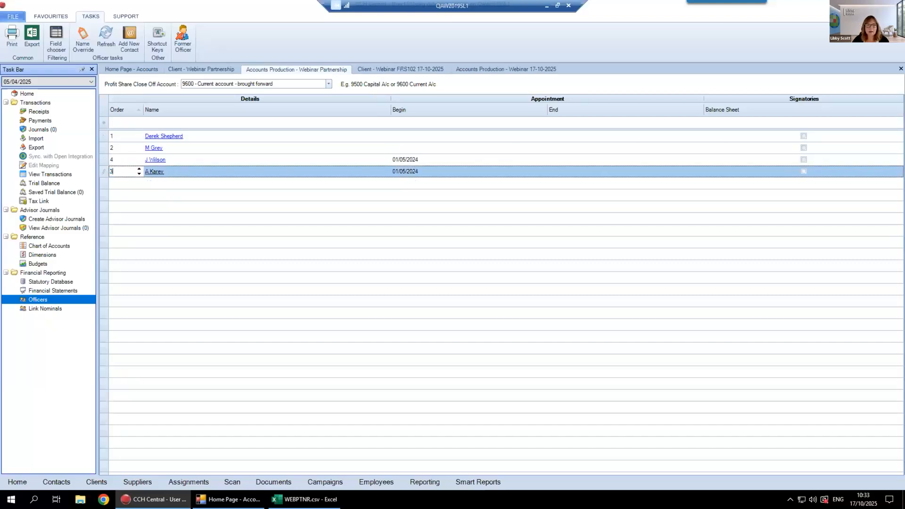
{"action": "left_click", "coordinate": [111, 160]}
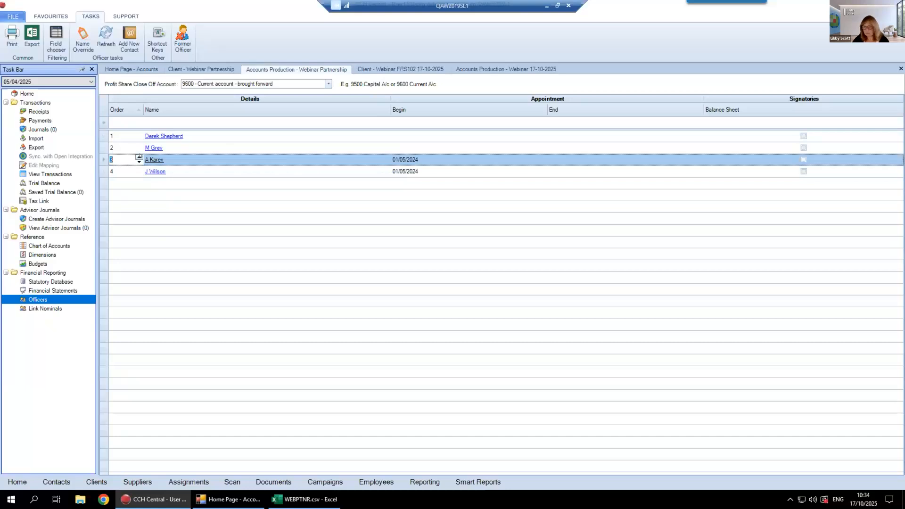
{"action": "left_click", "coordinate": [139, 156]}
{"action": "left_click", "coordinate": [116, 170]}
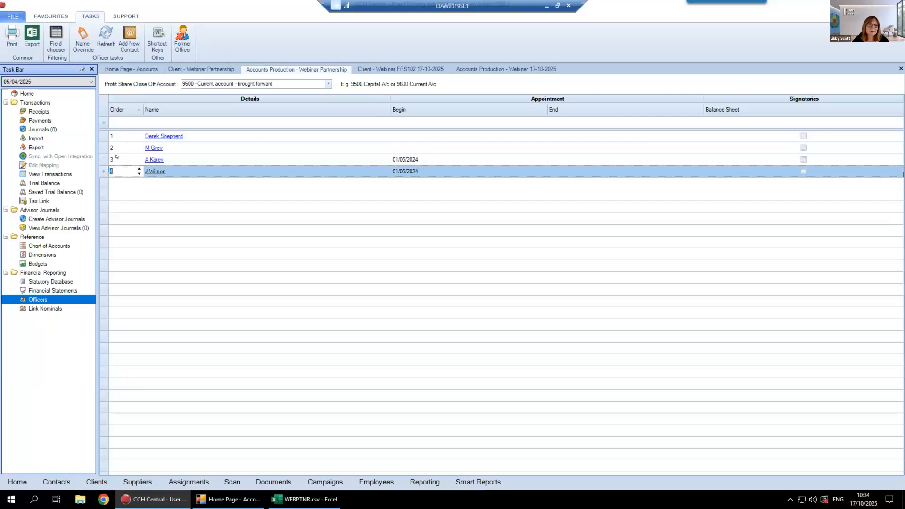
Swap the last two officers using 5 as a temporary order, making the fourth officer 3 and the third 4, and re-sort the list ascending by order
{"action": "left_click", "coordinate": [115, 158]}
{"action": "type", "text": "5"}
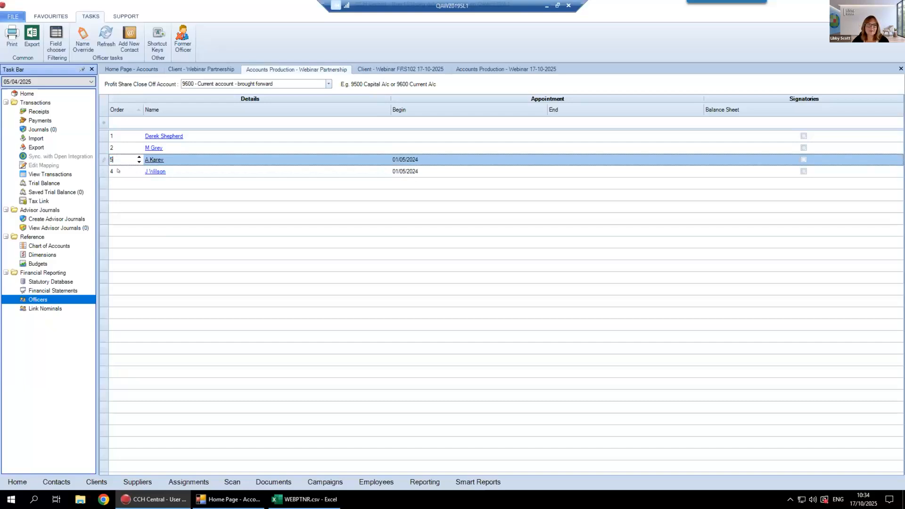
{"action": "left_click", "coordinate": [117, 169]}
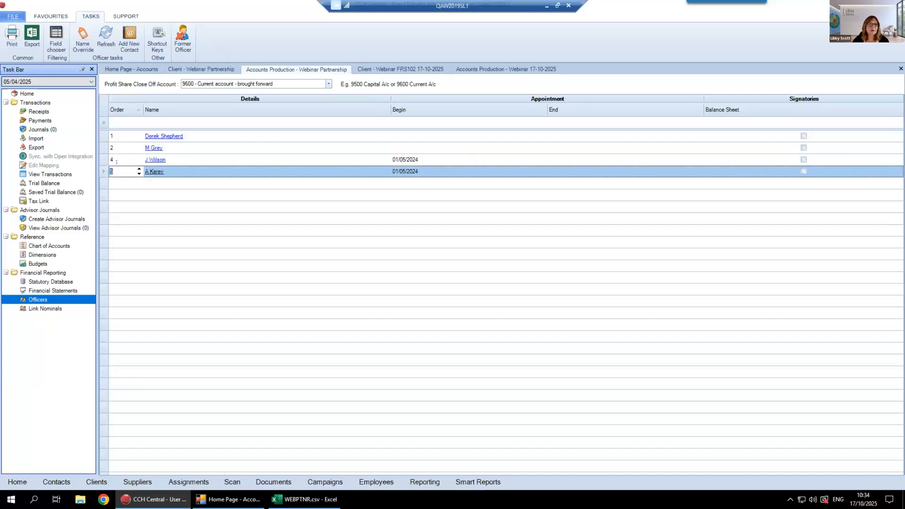
{"action": "left_click", "coordinate": [117, 160]}
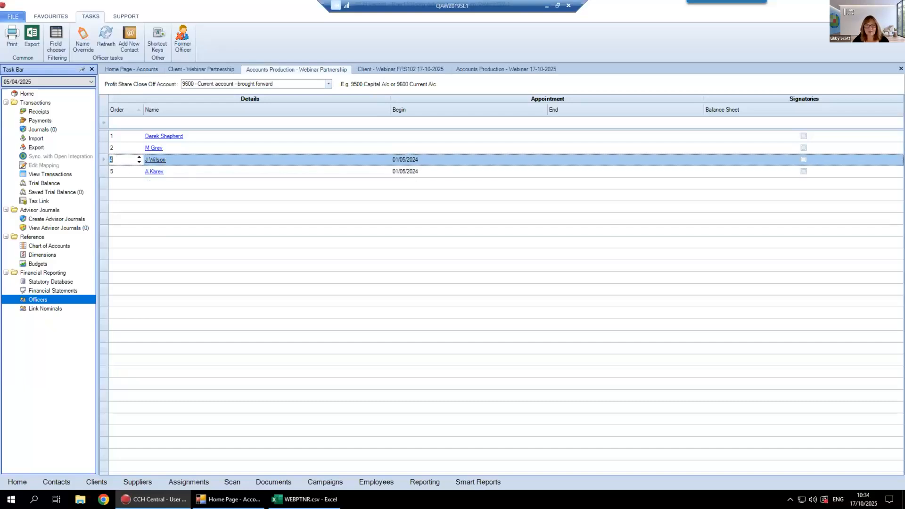
{"action": "type", "text": "3"}
{"action": "left_click", "coordinate": [118, 170]}
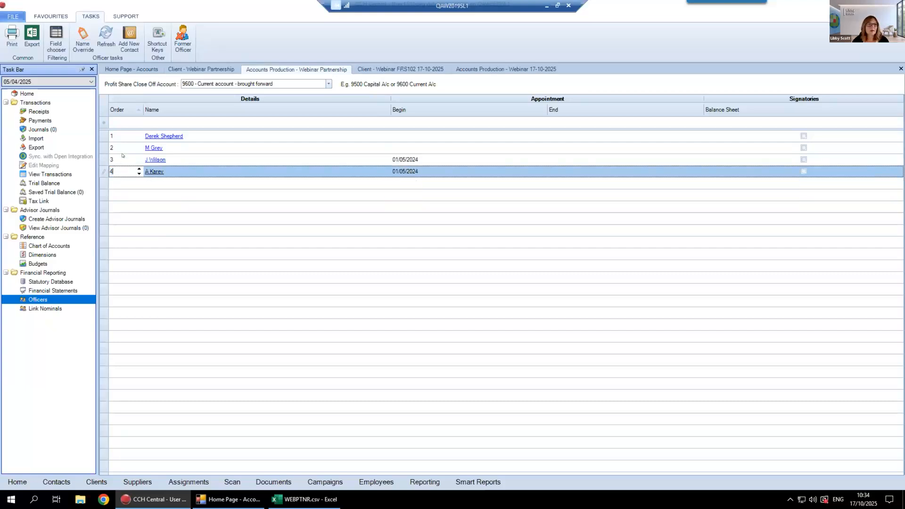
{"action": "left_click", "coordinate": [118, 156]}
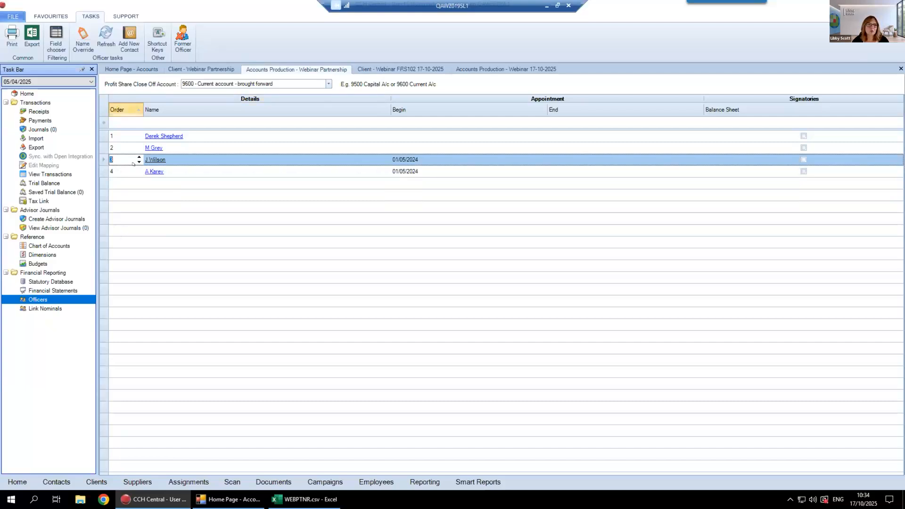
{"action": "left_click", "coordinate": [117, 113]}
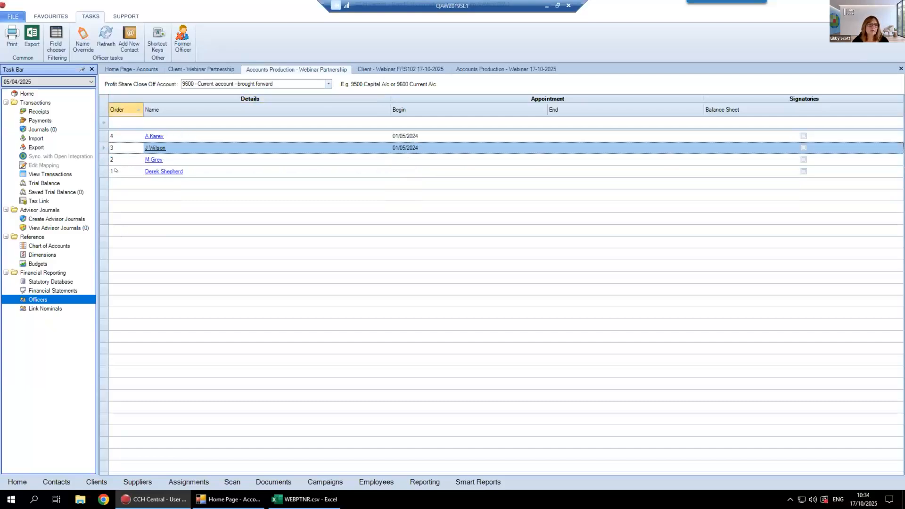
{"action": "left_click", "coordinate": [117, 112]}
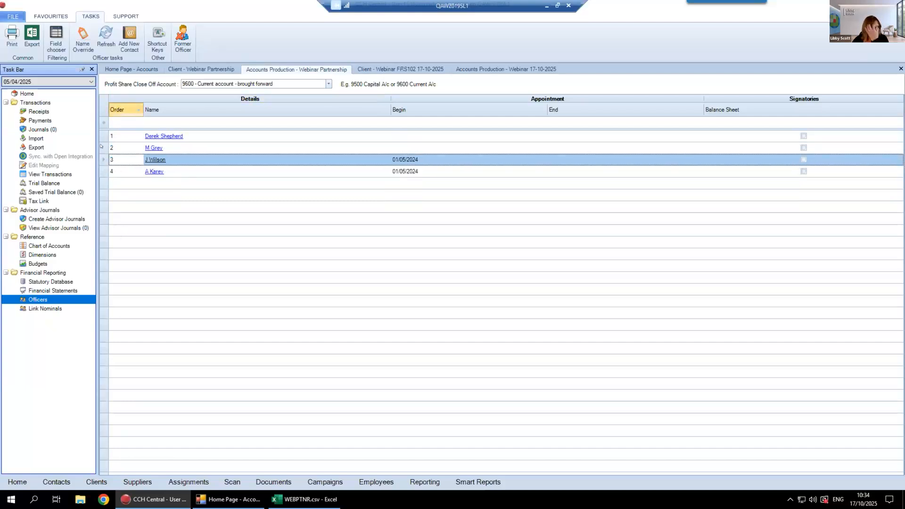
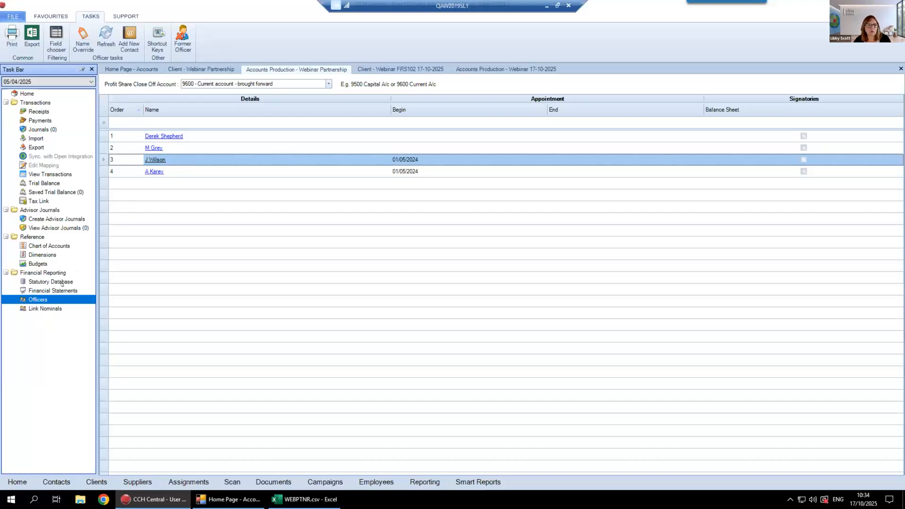
Create the nominal linking for all four officers in the accounting period and list only the local nominals in the chart of accounts
{"action": "left_click", "coordinate": [46, 308]}
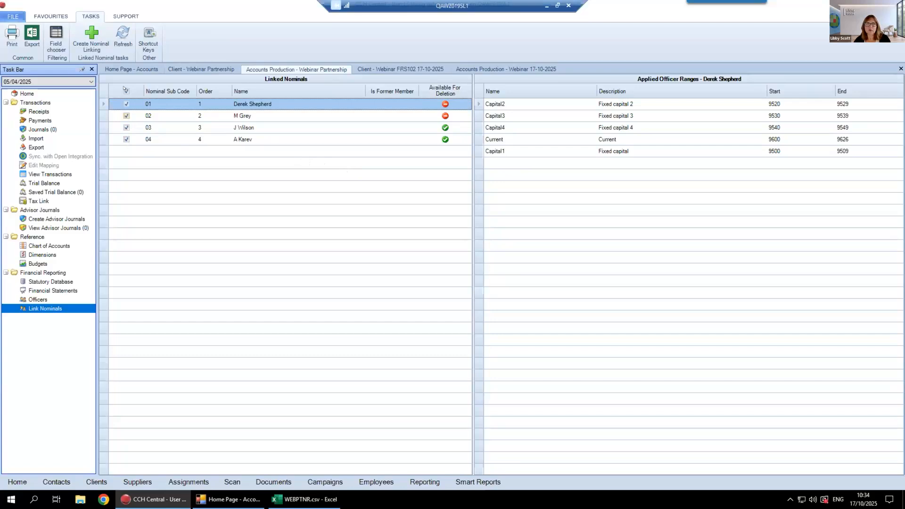
{"action": "left_click", "coordinate": [91, 38]}
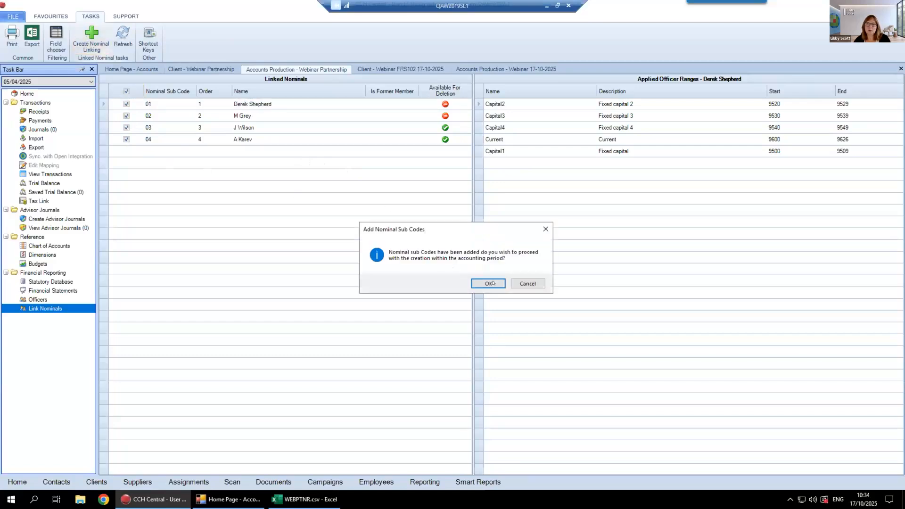
{"action": "left_click", "coordinate": [493, 283]}
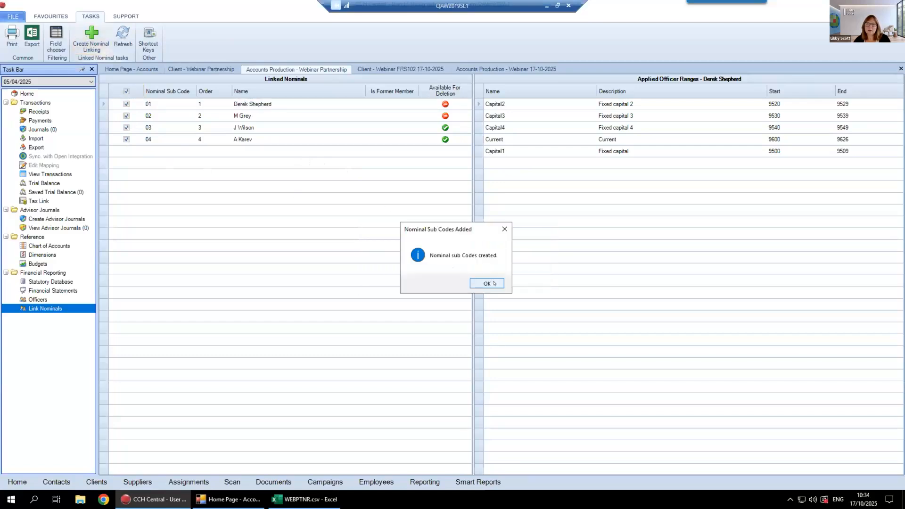
{"action": "left_click", "coordinate": [487, 283]}
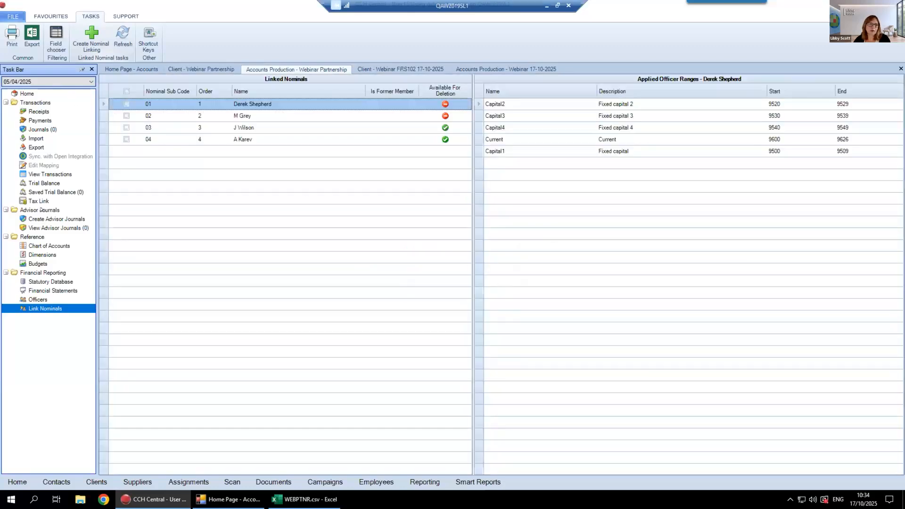
{"action": "left_click", "coordinate": [43, 245]}
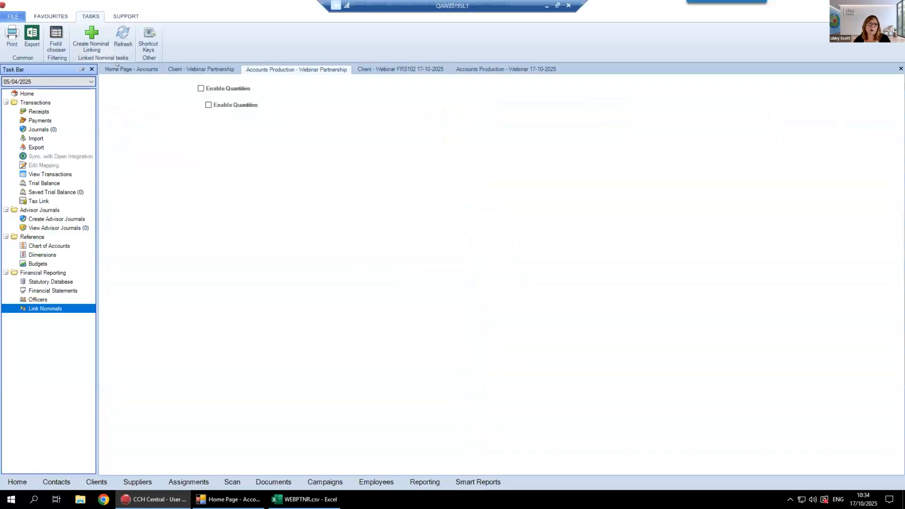
{"action": "left_click", "coordinate": [152, 39]}
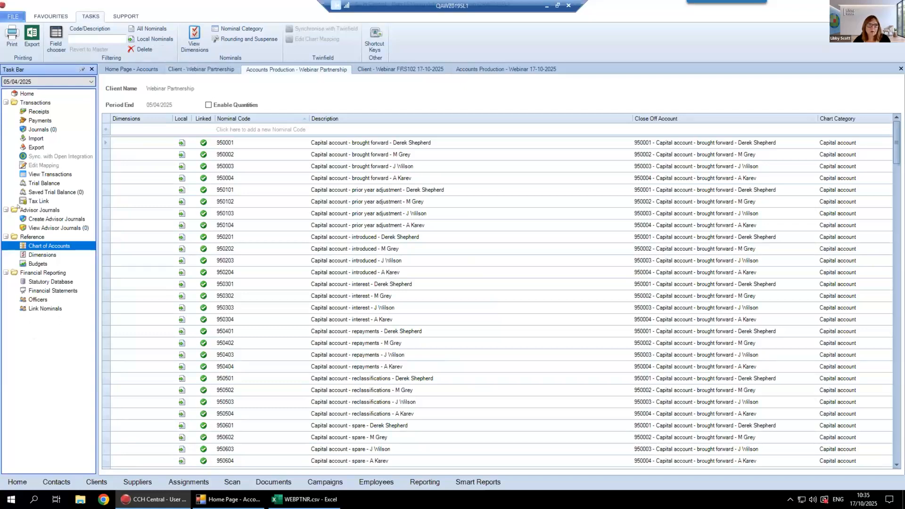
Open the Profit Share Periods in the General section of the statutory database
{"action": "left_click", "coordinate": [55, 282]}
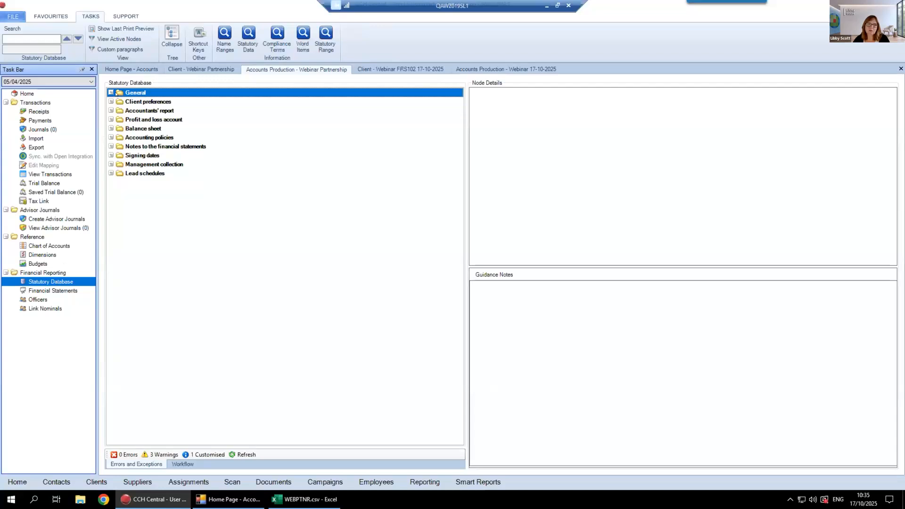
{"action": "left_click", "coordinate": [110, 93]}
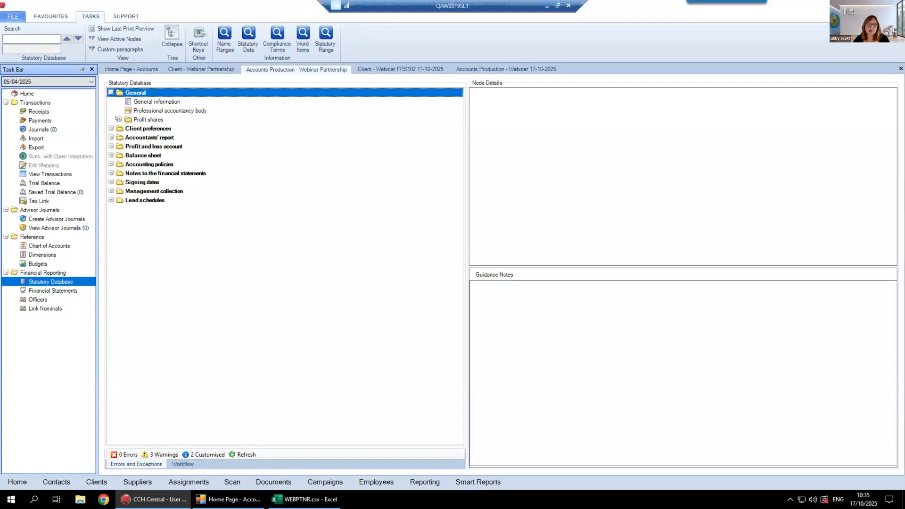
{"action": "left_click", "coordinate": [118, 120]}
{"action": "left_click", "coordinate": [146, 128]}
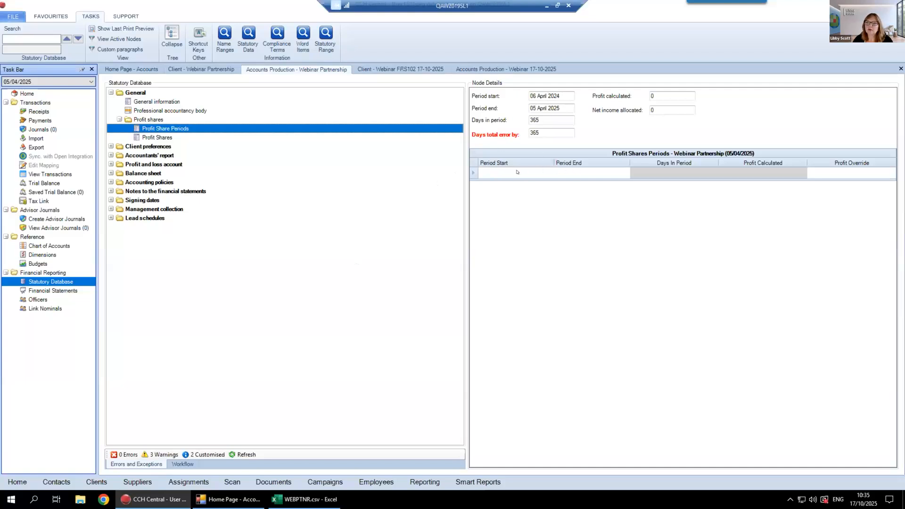
Add a profit share period running from 06/04/2024 to 30/04/2024
{"action": "left_click", "coordinate": [503, 173]}
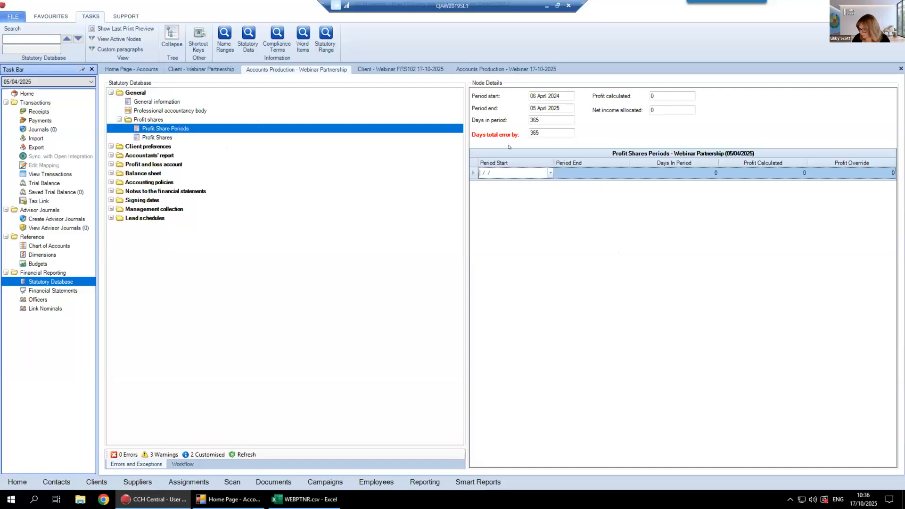
{"action": "type", "text": "06/04/202"}
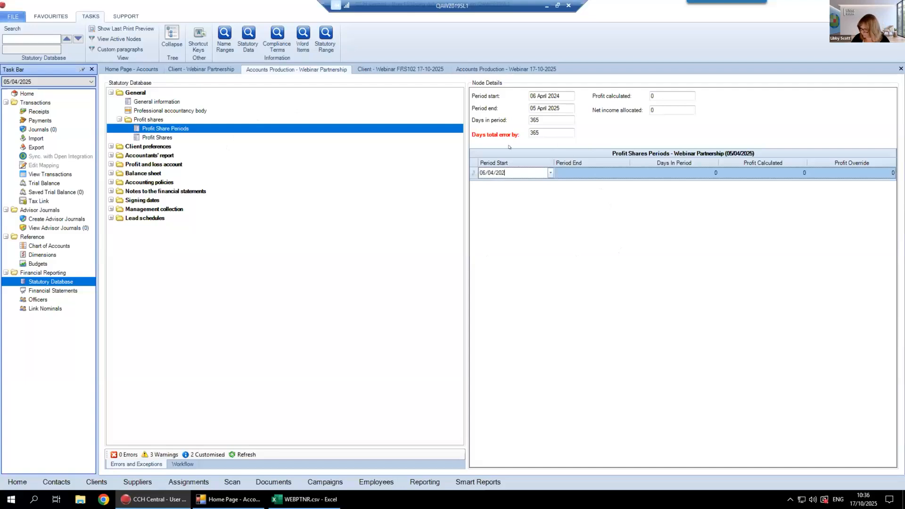
{"action": "type", "text": "4"}
{"action": "key", "text": "Tab"}
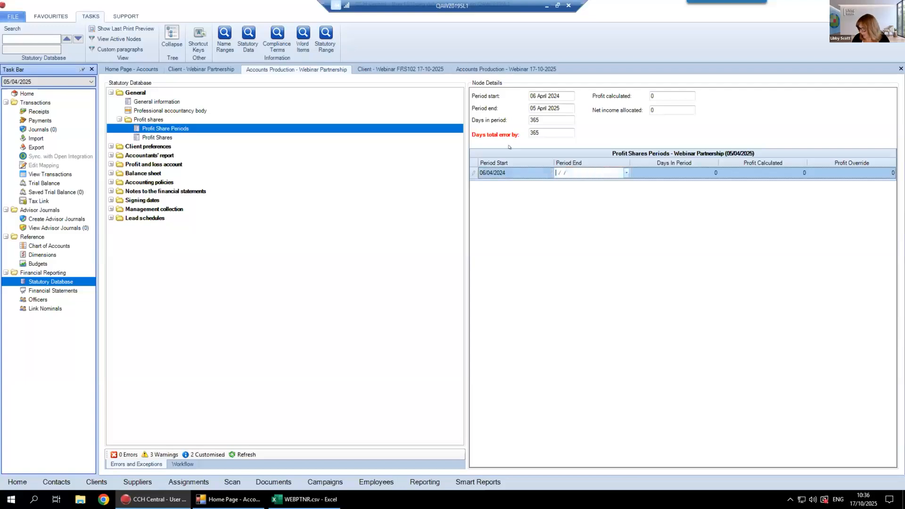
{"action": "type", "text": "30/04/2024"}
{"action": "key", "text": "Tab"}
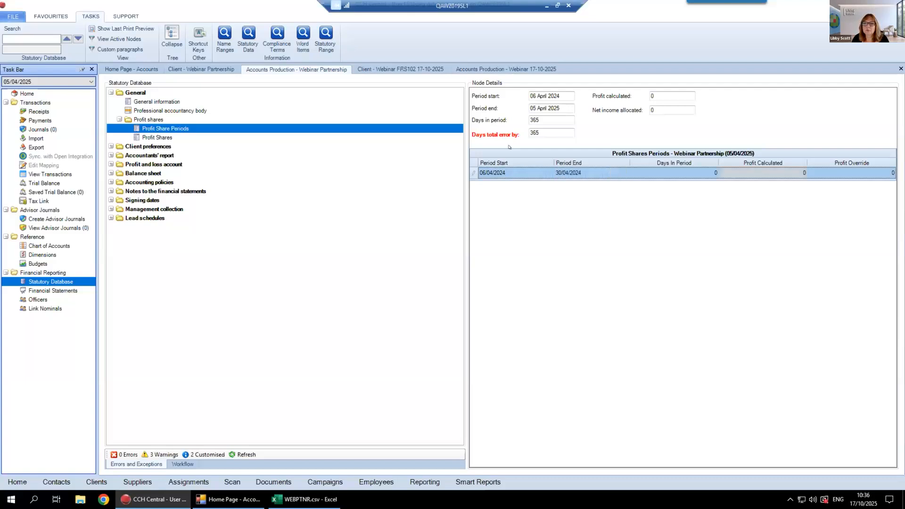
{"action": "key", "text": "Tab"}
{"action": "key", "text": "Tab"}
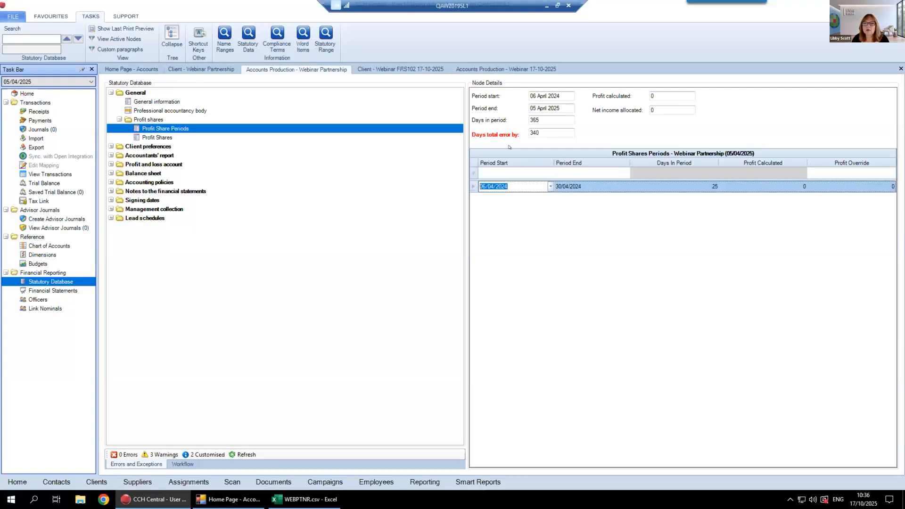
Add a second profit share period running from 01/05/2024 to 05/04/2025
{"action": "left_click", "coordinate": [495, 171]}
{"action": "type", "text": "01052024"}
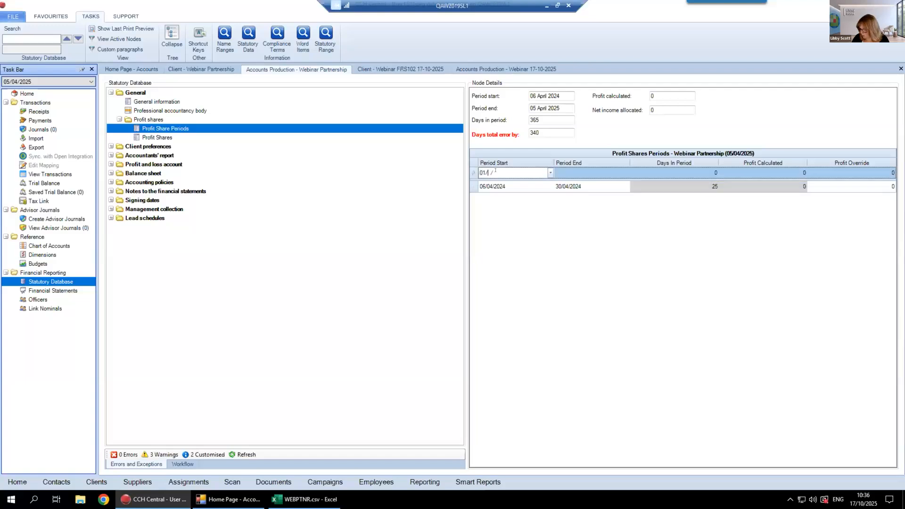
{"action": "key", "text": "Tab"}
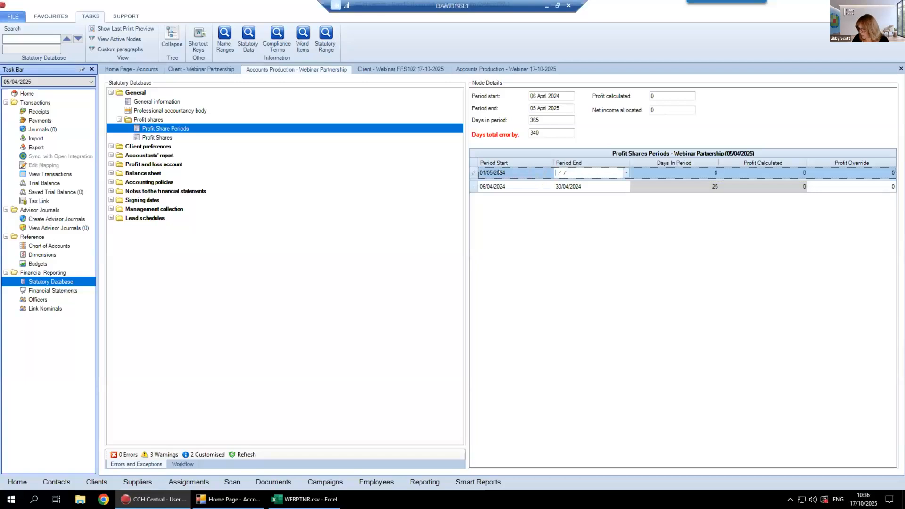
{"action": "type", "text": "05/04/2025"}
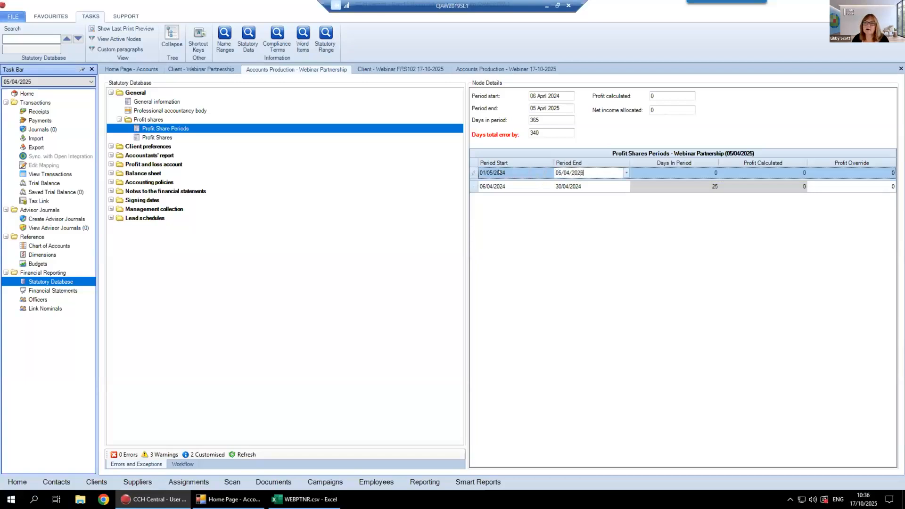
{"action": "key", "text": "Return"}
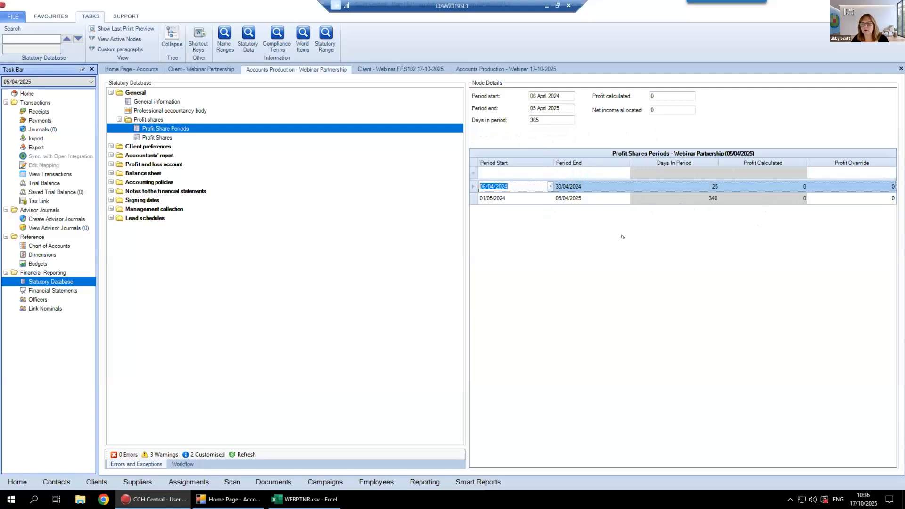
In the Profit Shares, set the Period 1 ratio to 50 for each of the first two partners
{"action": "left_click", "coordinate": [161, 138]}
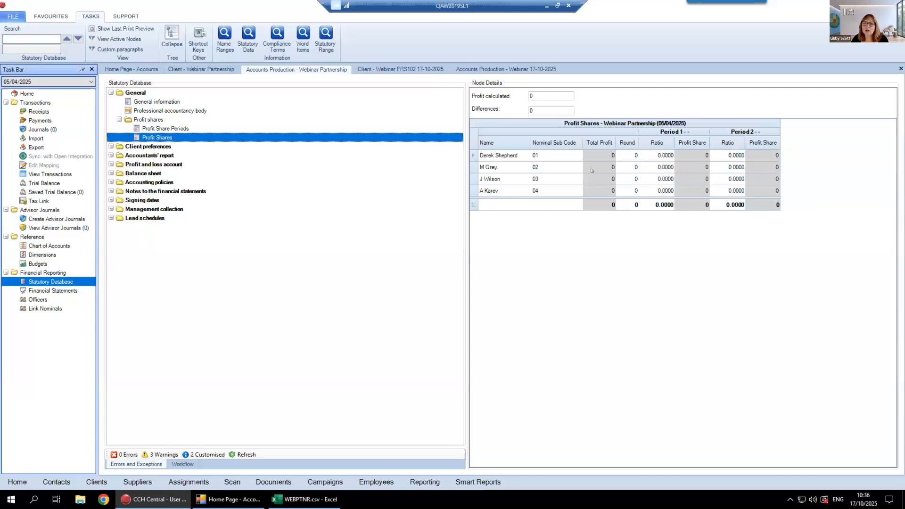
{"action": "left_click", "coordinate": [661, 154]}
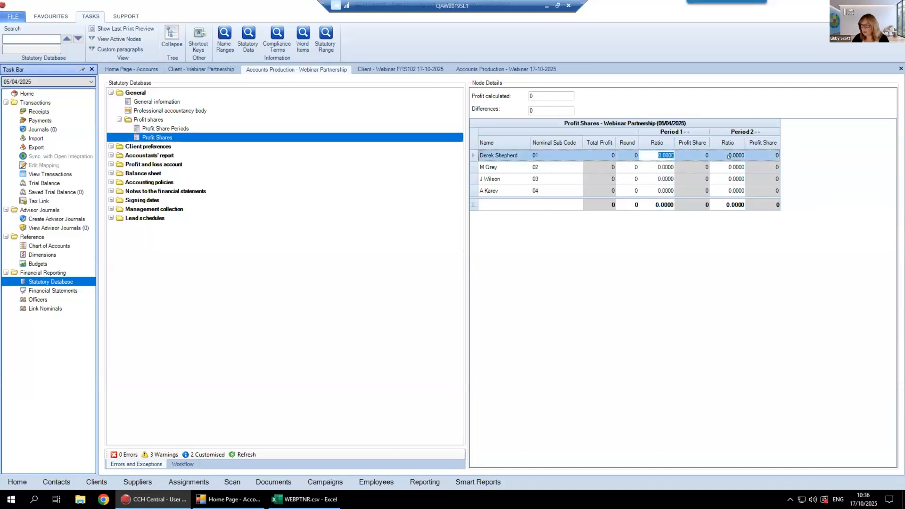
{"action": "type", "text": "50"}
{"action": "left_click", "coordinate": [664, 166]}
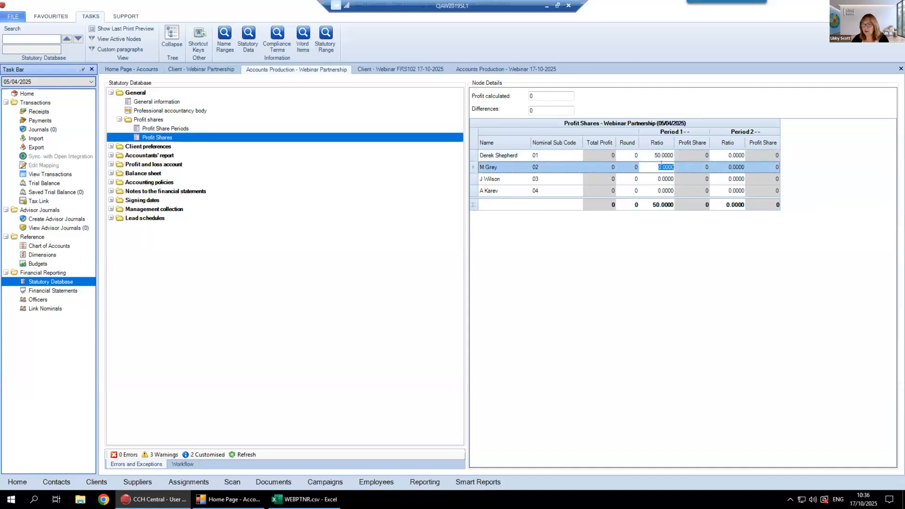
{"action": "type", "text": "50"}
Set the Period 2 profit share ratio to 25 for each of the four partners
{"action": "left_click", "coordinate": [734, 155]}
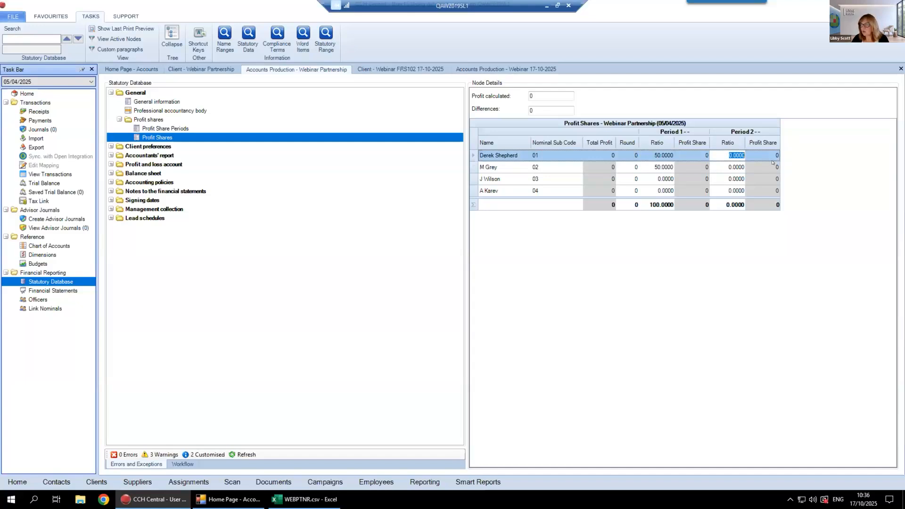
{"action": "type", "text": "25"}
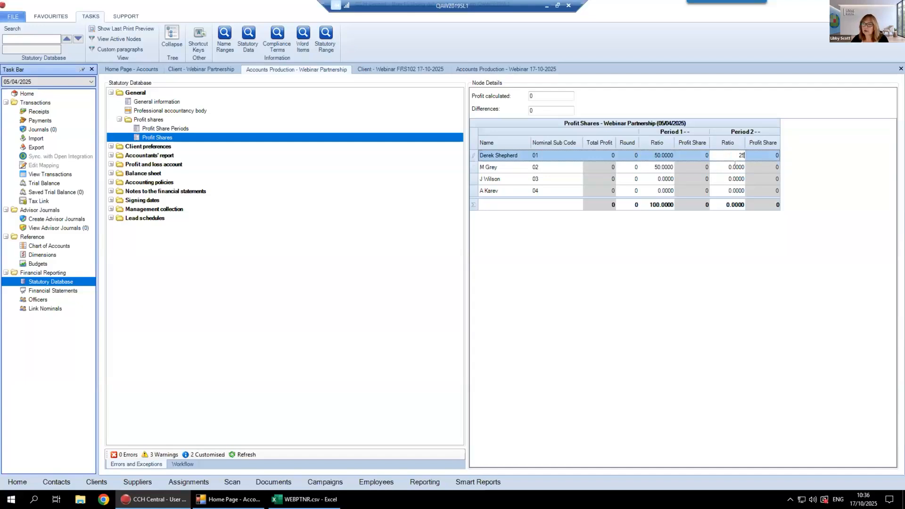
{"action": "left_click", "coordinate": [735, 166]}
{"action": "type", "text": "25"}
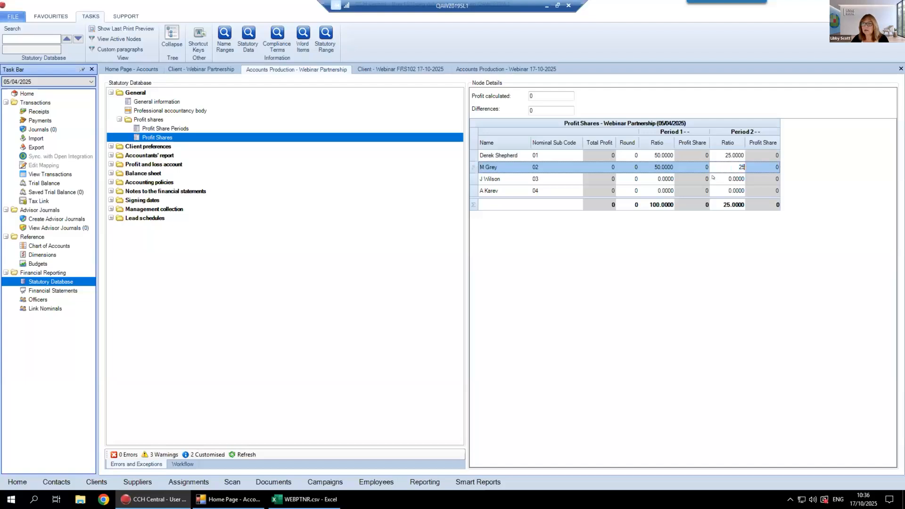
{"action": "left_click", "coordinate": [713, 178]}
{"action": "type", "text": "25"}
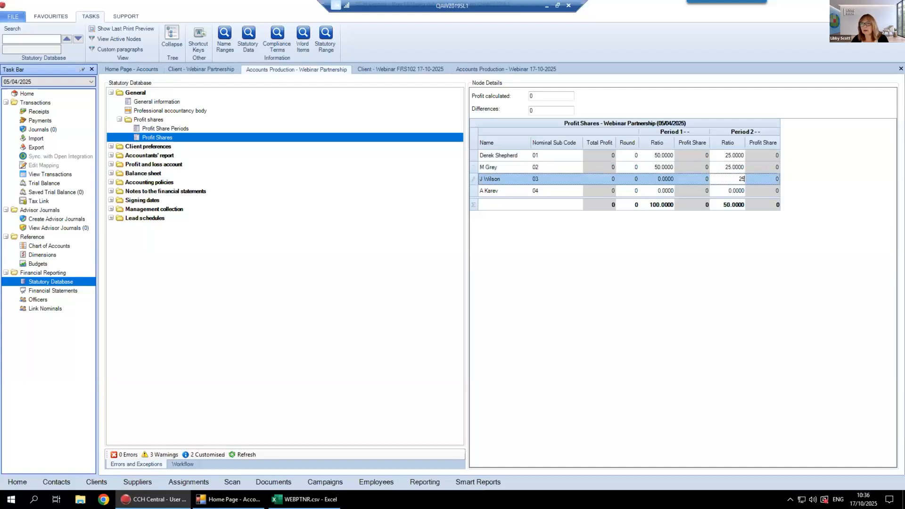
{"action": "left_click", "coordinate": [728, 188]}
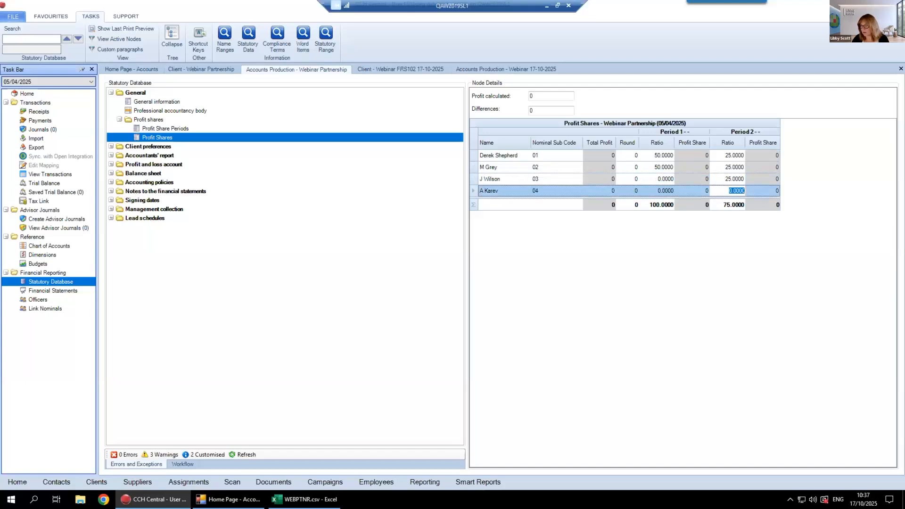
{"action": "type", "text": "25"}
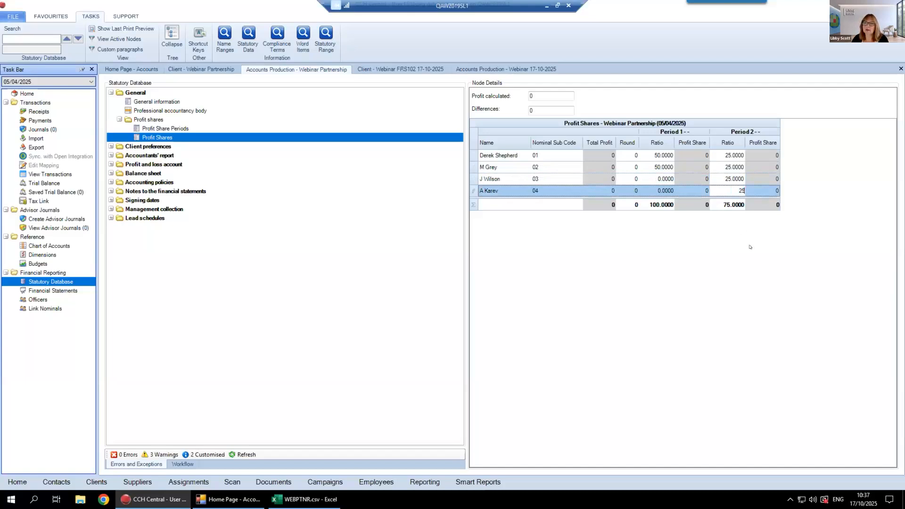
{"action": "key", "text": "Return"}
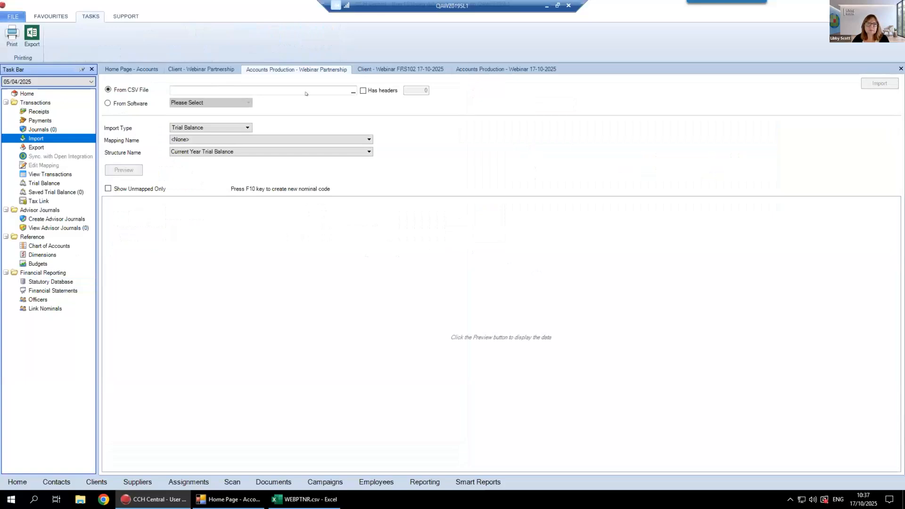
Choose WEBPTNR.csv from the Desktop as the CSV file for the trial balance import
{"action": "left_click", "coordinate": [352, 91]}
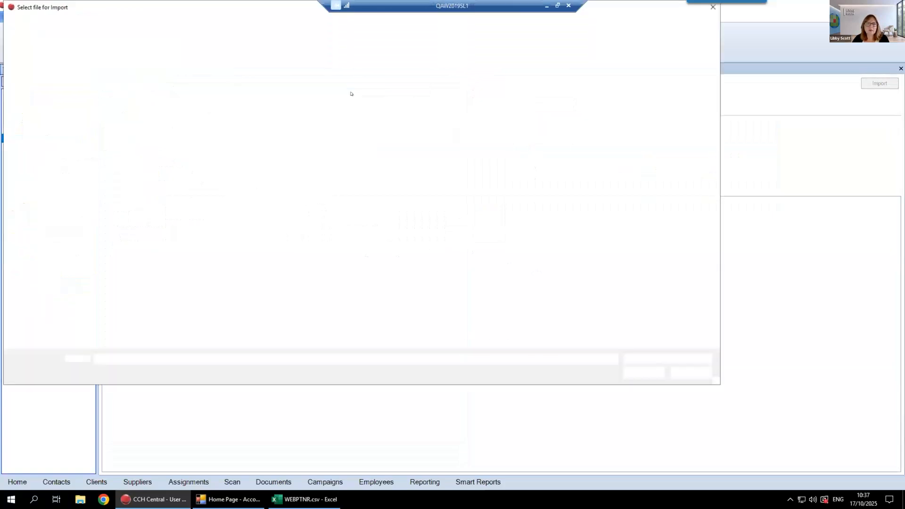
{"action": "left_click", "coordinate": [215, 75]}
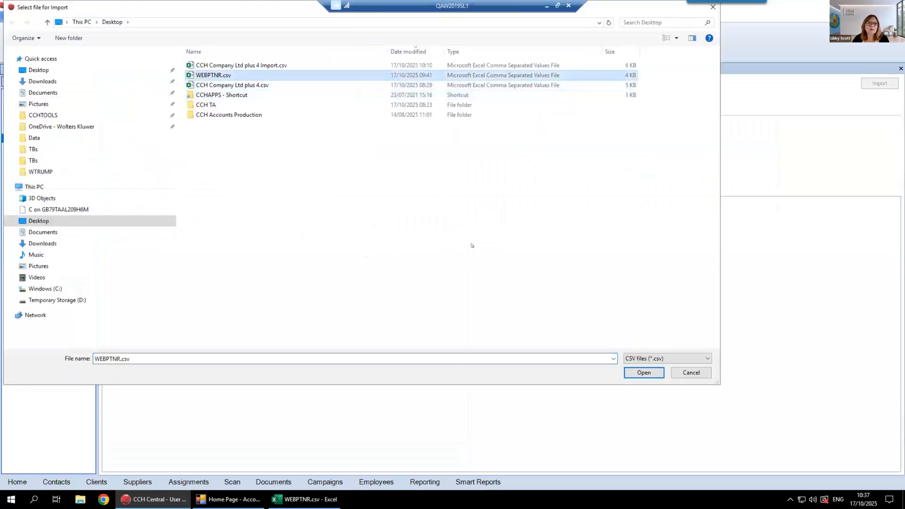
{"action": "left_click", "coordinate": [643, 373]}
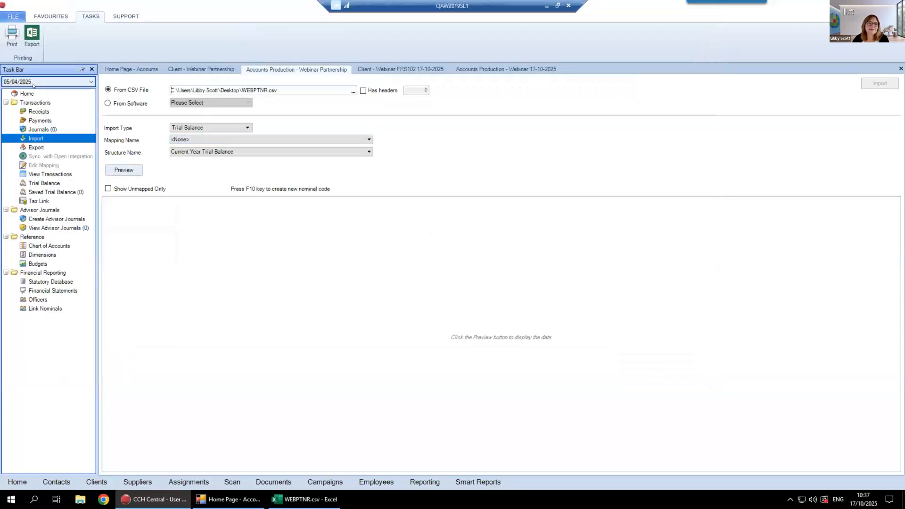
Set the import structure to Current Year Trial Balance plus 1 Prior Year and try to preview the file
{"action": "left_click", "coordinate": [207, 152]}
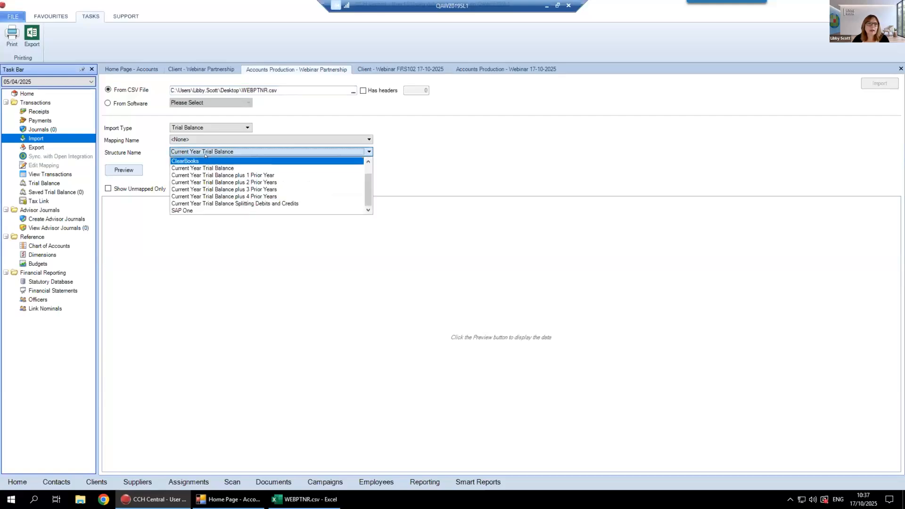
{"action": "left_click", "coordinate": [213, 175]}
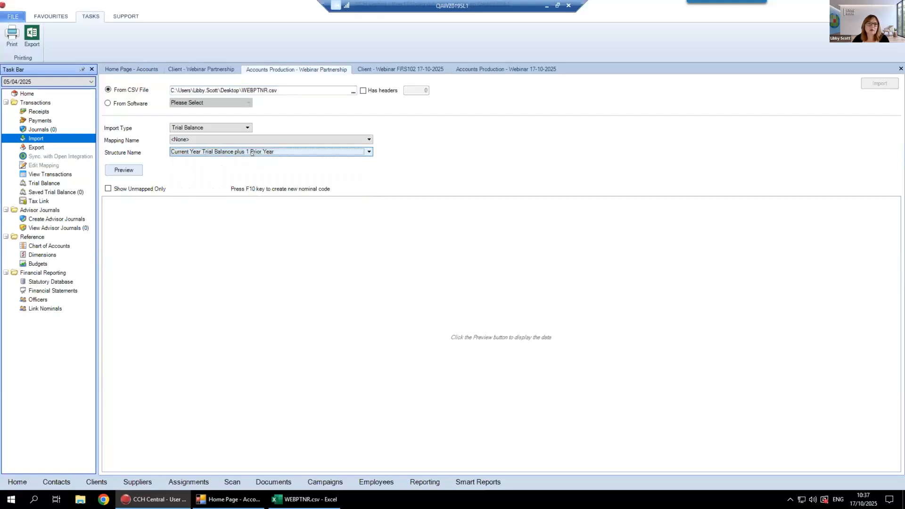
{"action": "left_click", "coordinate": [117, 170]}
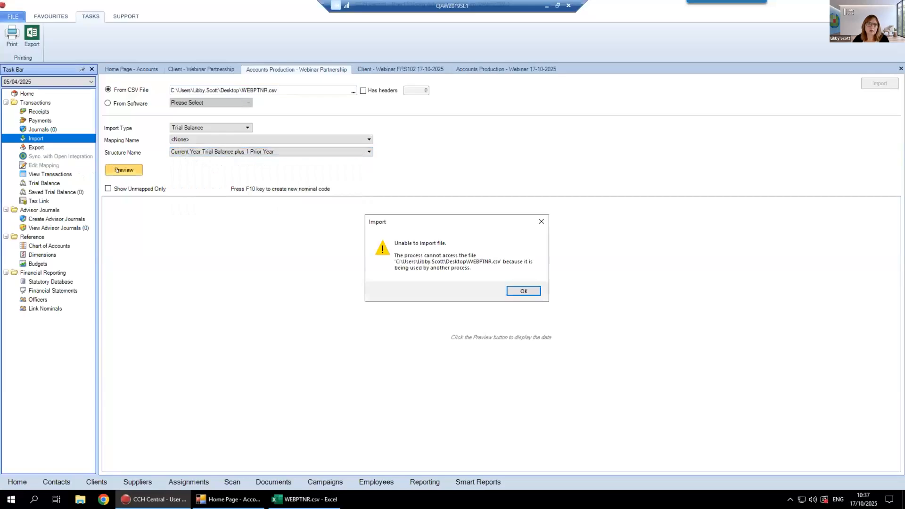
{"action": "left_click", "coordinate": [524, 291]}
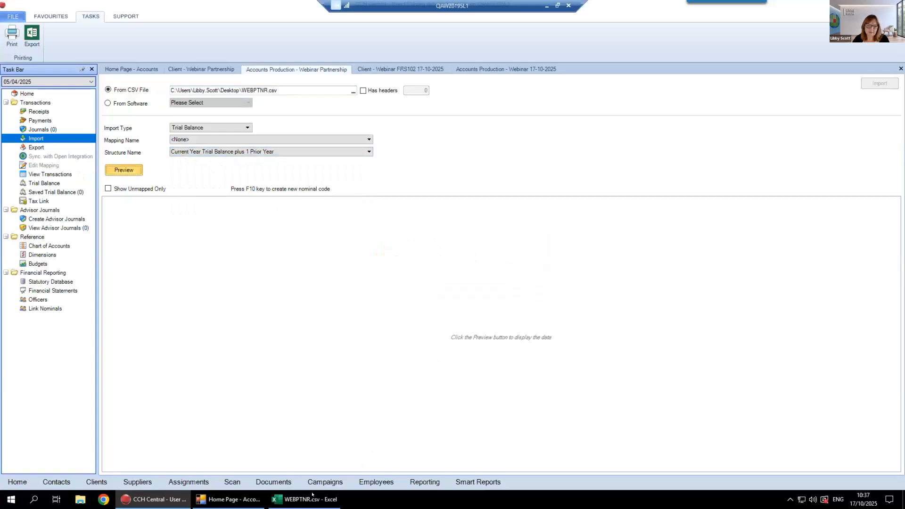
Close WEBPTNR.csv in Excel without saving it and preview the trial balance import data
{"action": "key", "text": "alt+Tab"}
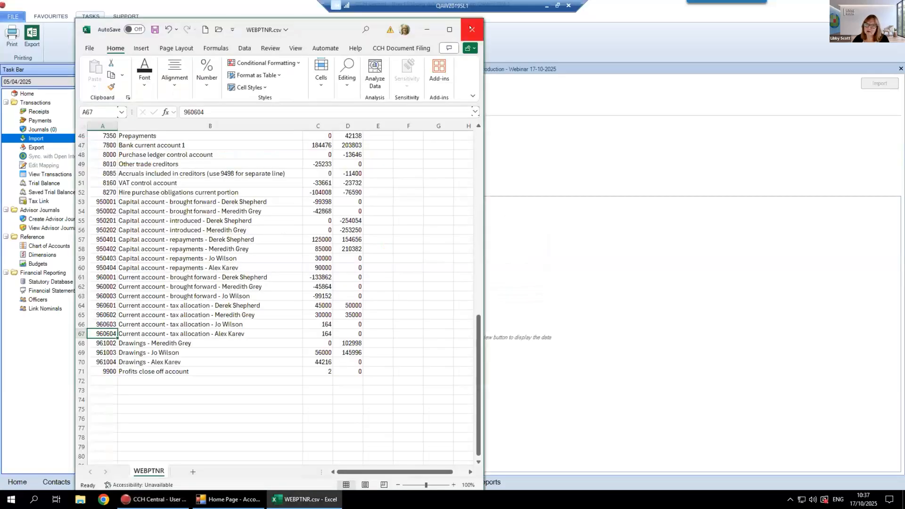
{"action": "left_click", "coordinate": [472, 29]}
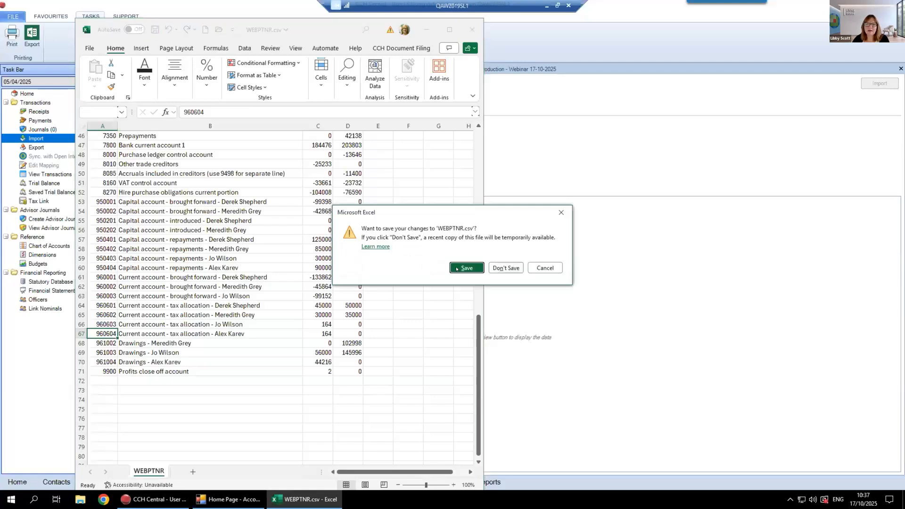
{"action": "left_click", "coordinate": [502, 268]}
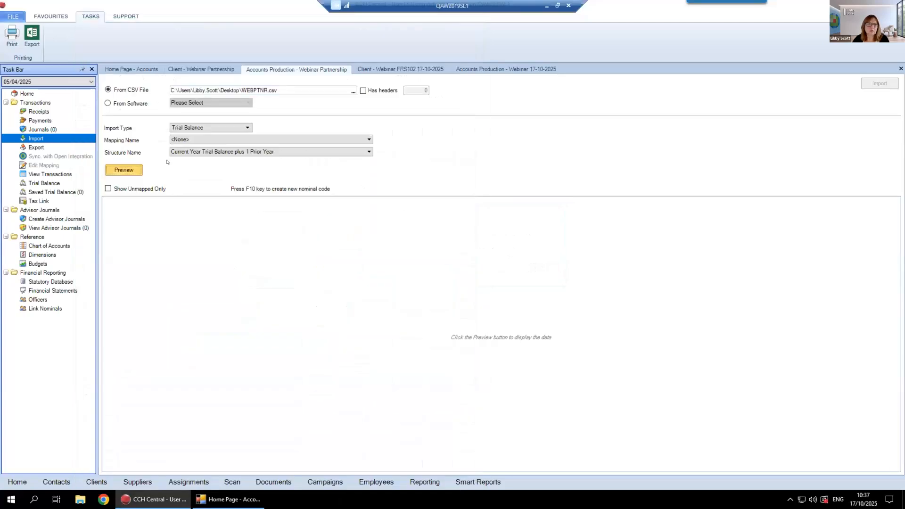
{"action": "left_click", "coordinate": [124, 171]}
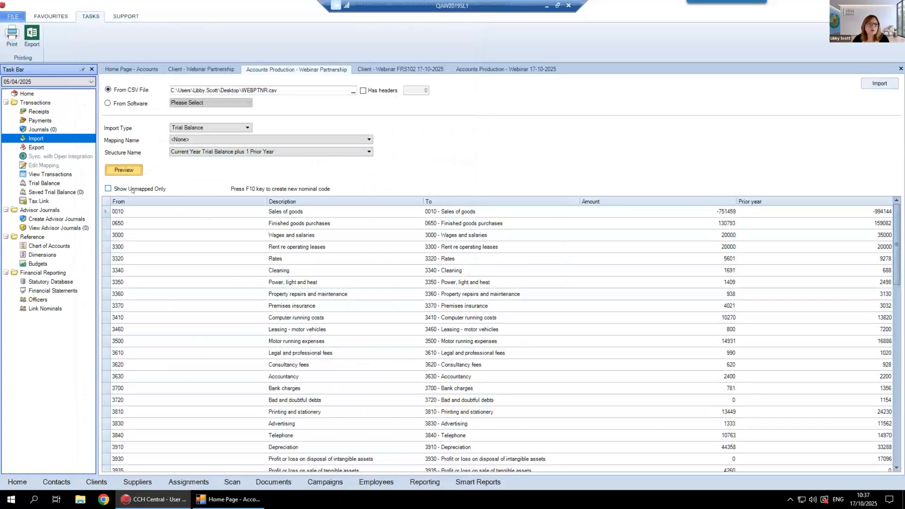
Import the previewed trial balance, accept replacing the existing one, and close the list of invalid entries
{"action": "left_click", "coordinate": [133, 190]}
{"action": "left_click", "coordinate": [132, 189]}
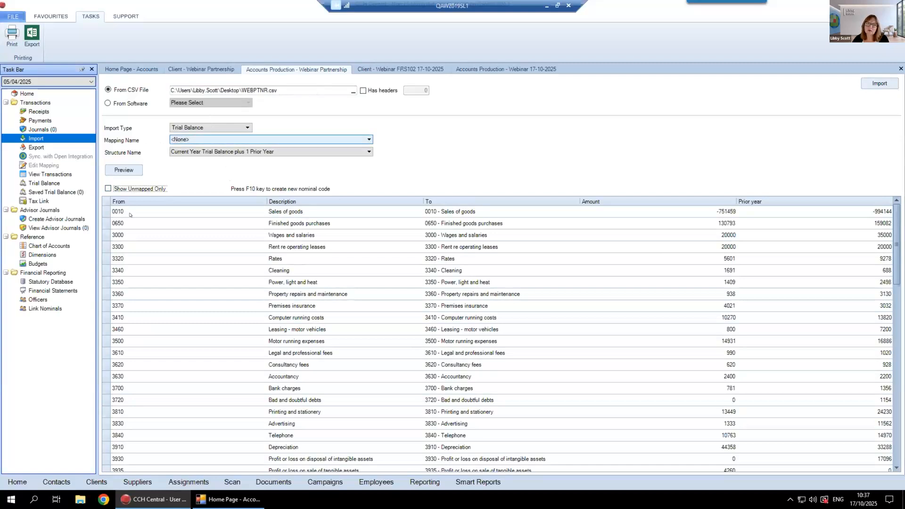
{"action": "left_click", "coordinate": [878, 83]}
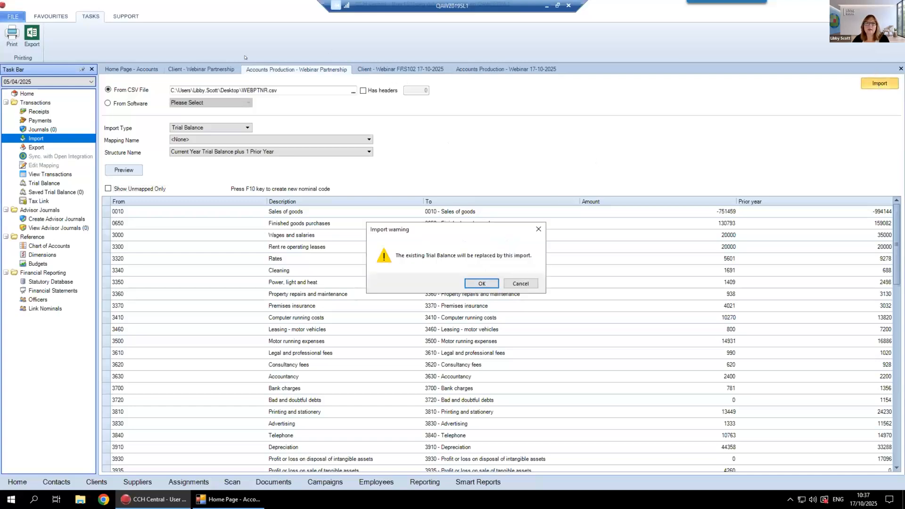
{"action": "left_click", "coordinate": [482, 283]}
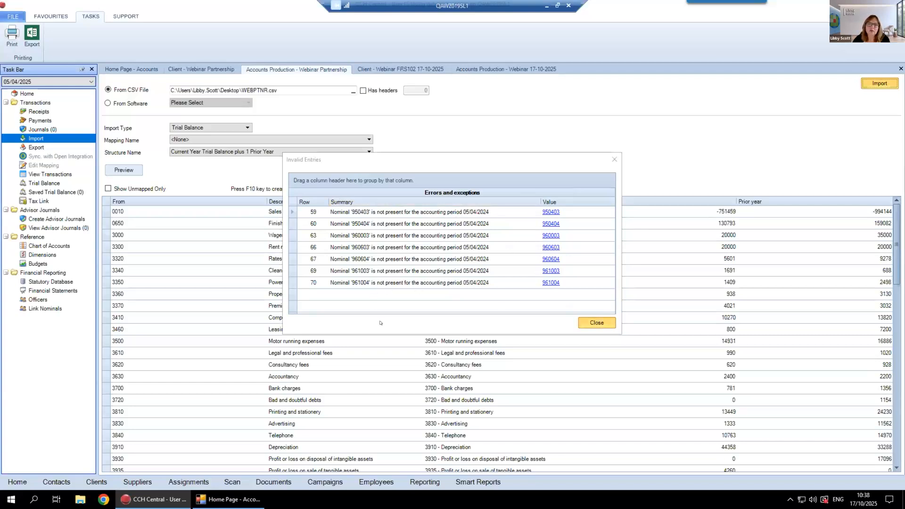
{"action": "left_click", "coordinate": [605, 322]}
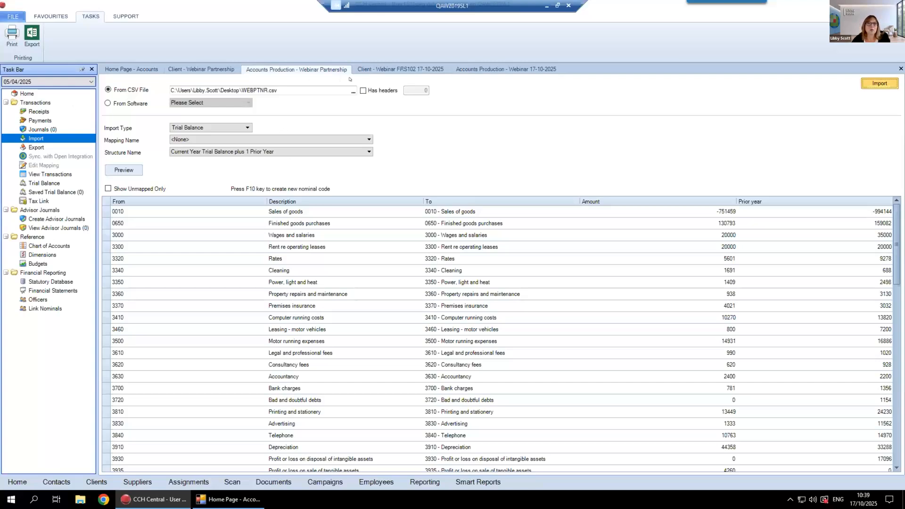
Open the 30/06/2023 accounting period of the Webinar 17-10-2025 accounts and finalise it
{"action": "left_click", "coordinate": [471, 67]}
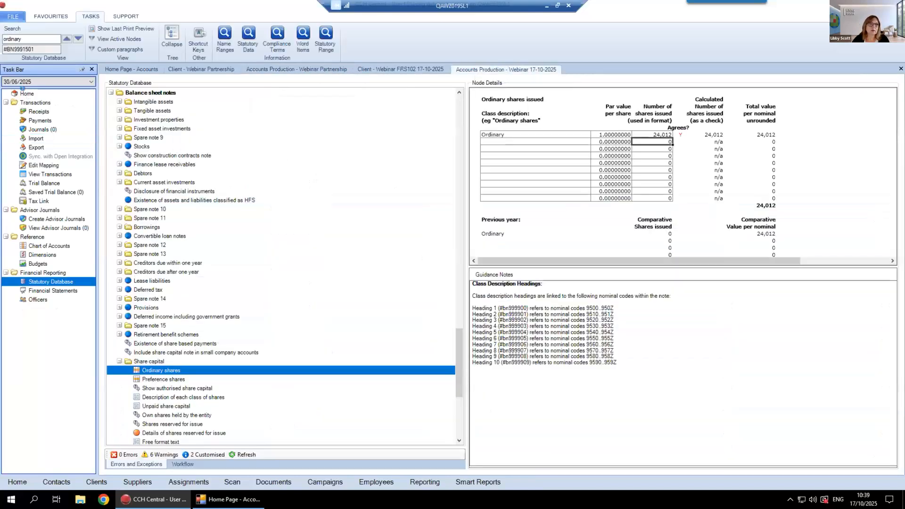
{"action": "left_click", "coordinate": [26, 93]}
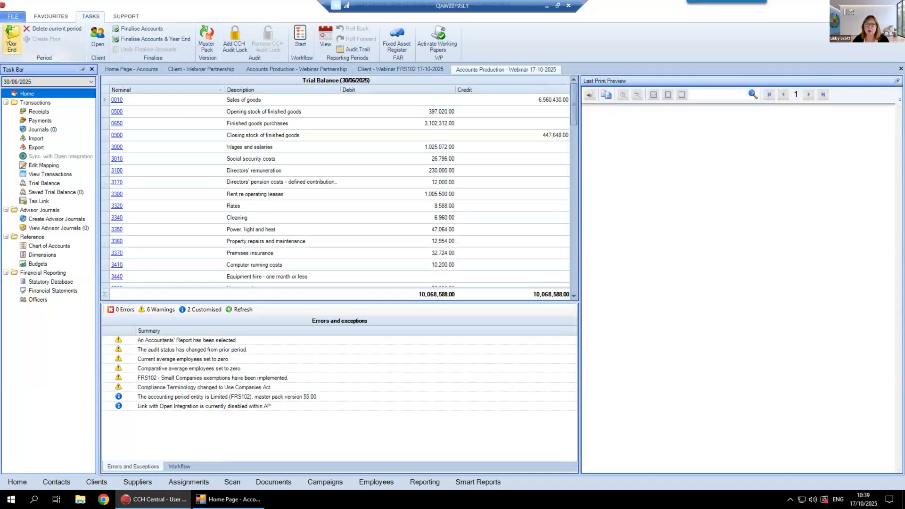
{"action": "left_click", "coordinate": [45, 82]}
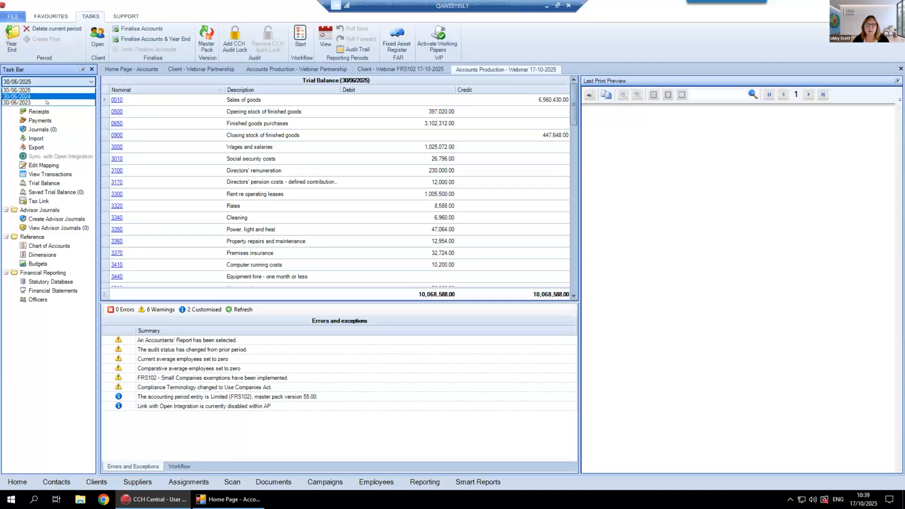
{"action": "left_click", "coordinate": [45, 102]}
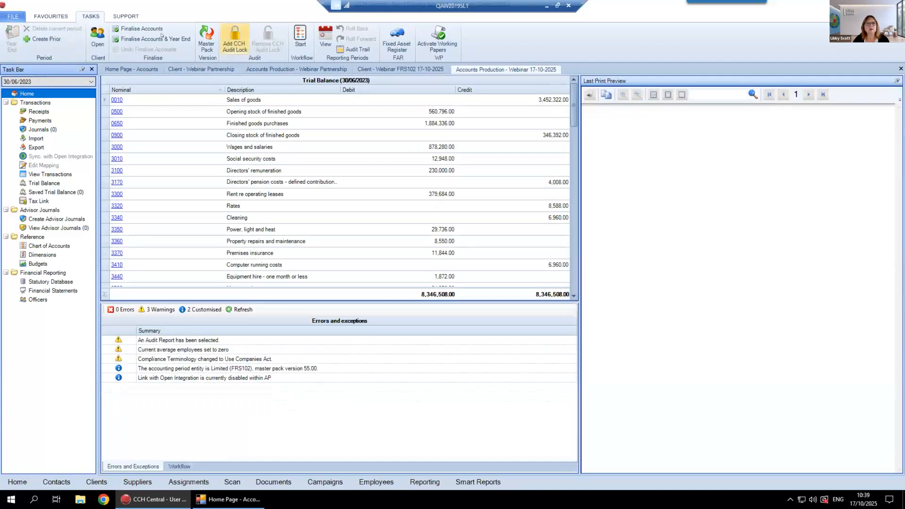
{"action": "left_click", "coordinate": [147, 27]}
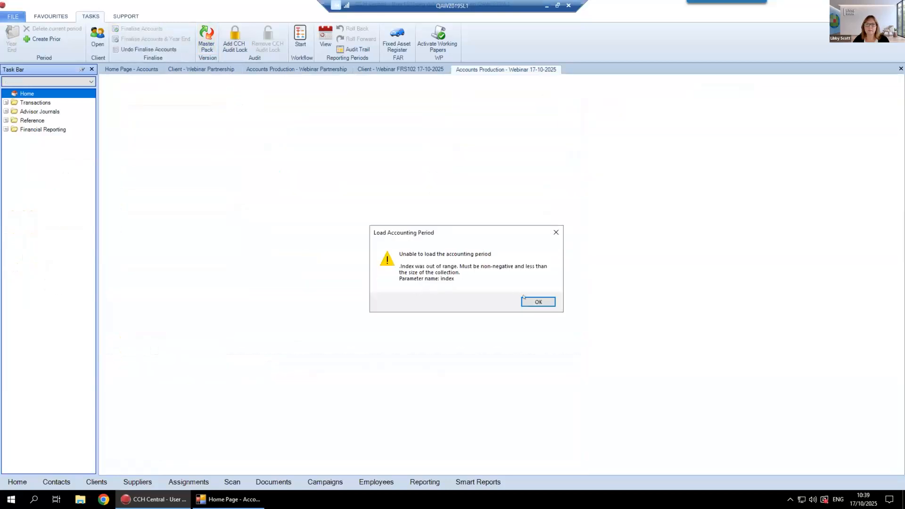
{"action": "left_click", "coordinate": [532, 304]}
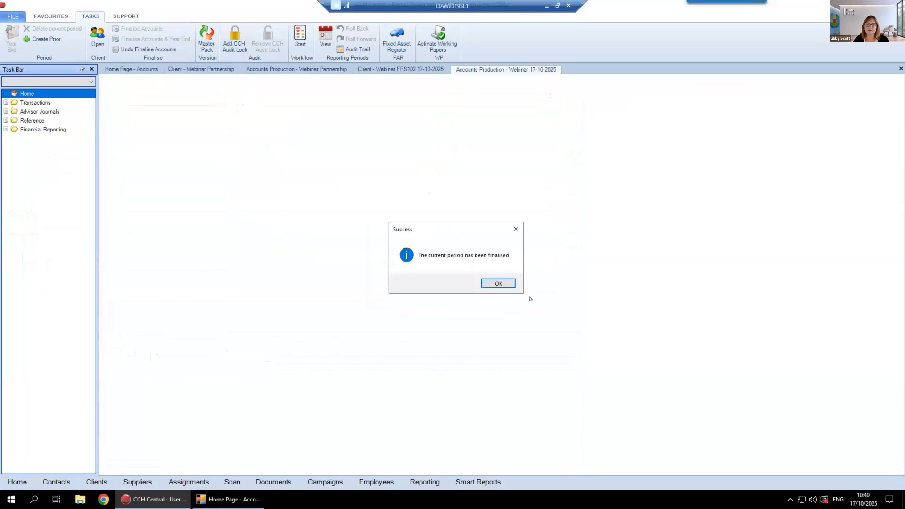
{"action": "left_click", "coordinate": [493, 284]}
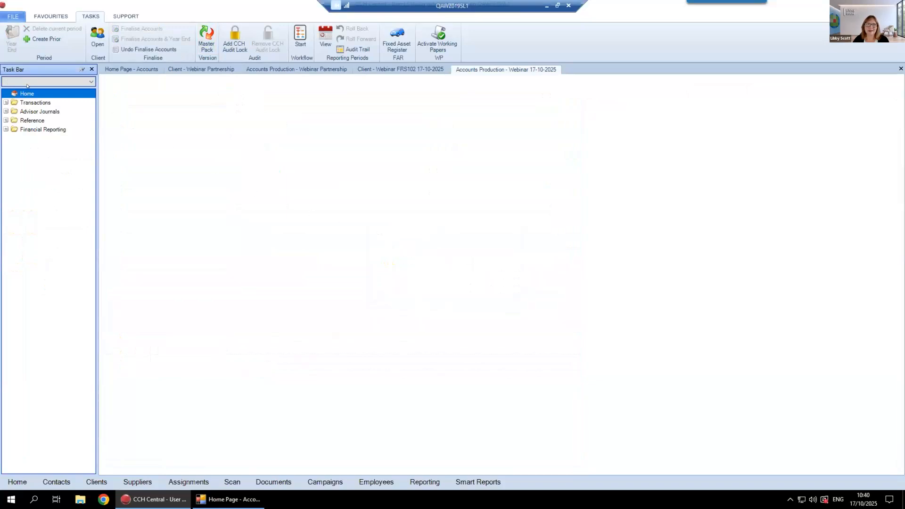
{"action": "left_click", "coordinate": [5, 103]}
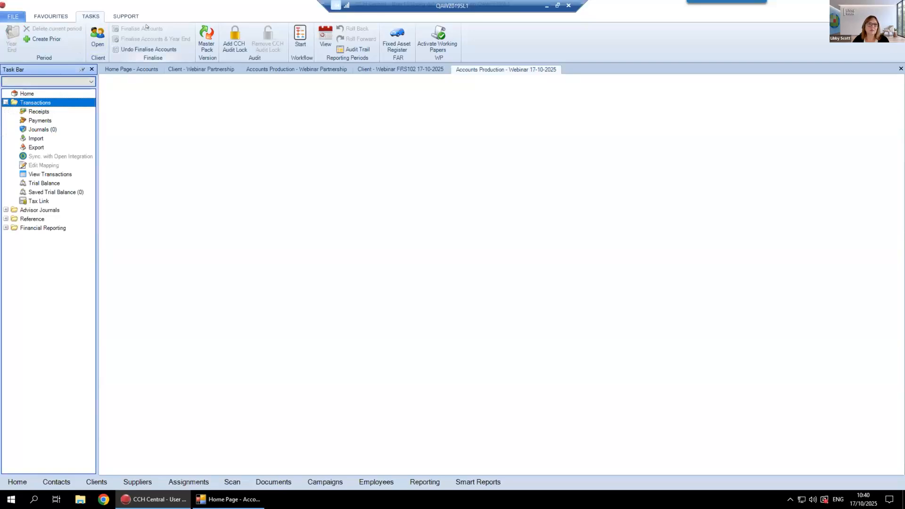
{"action": "left_click", "coordinate": [27, 93]}
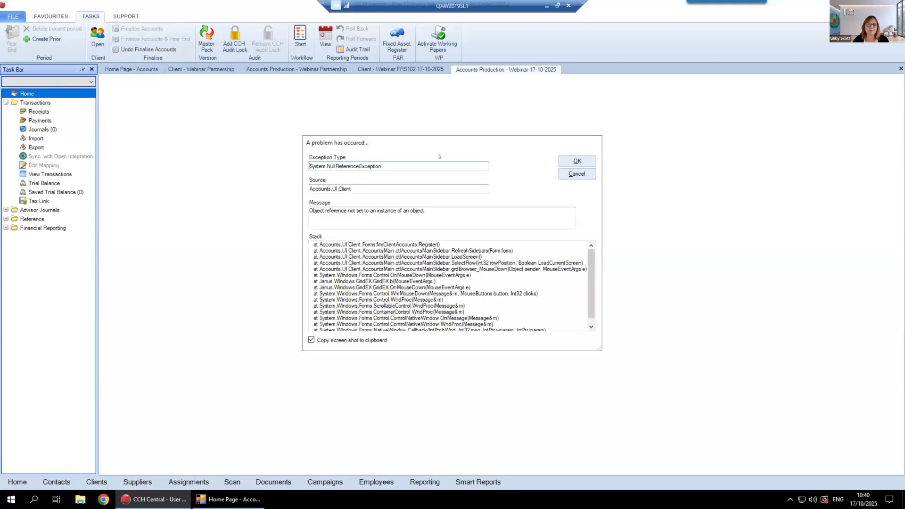
{"action": "left_click", "coordinate": [569, 175]}
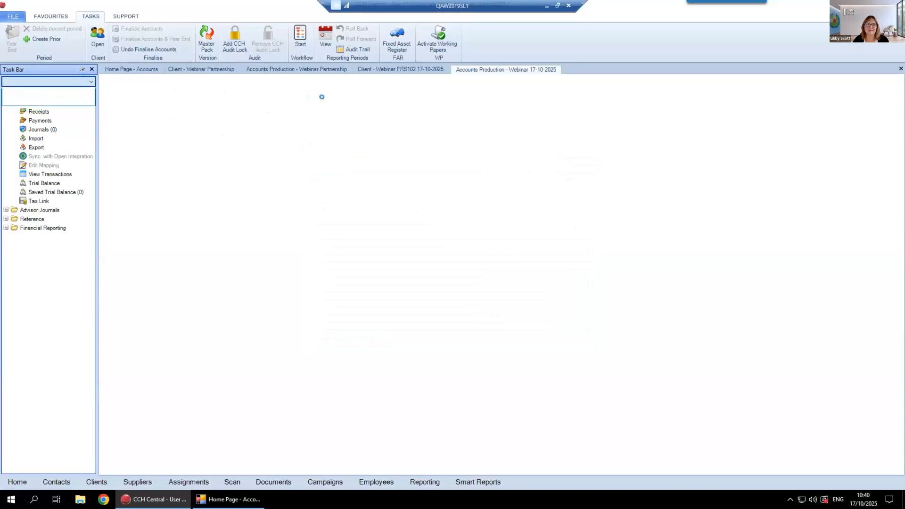
{"action": "left_click", "coordinate": [397, 70]}
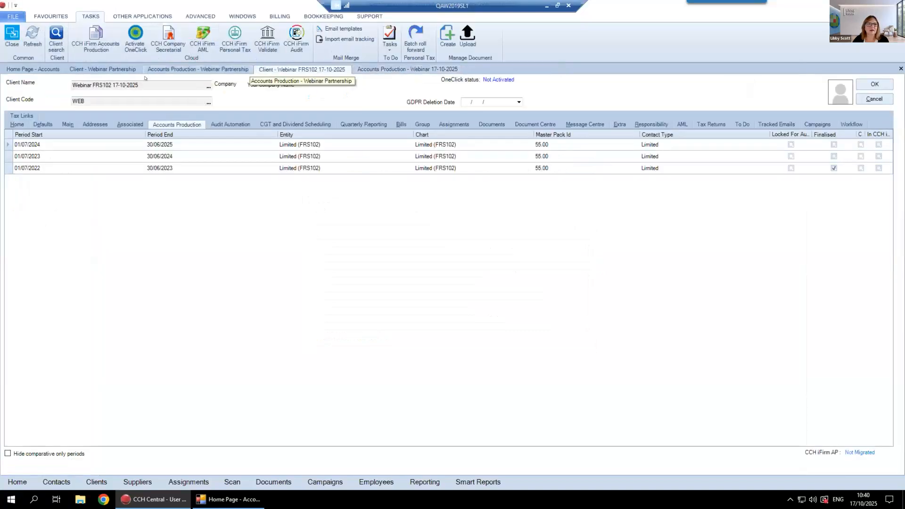
Filter the accounts list by names containing 102 and open FRS 102 Small 1A Limited's 31/12/2024 period without upgrading to Master Pack 55.00
{"action": "left_click", "coordinate": [48, 71]}
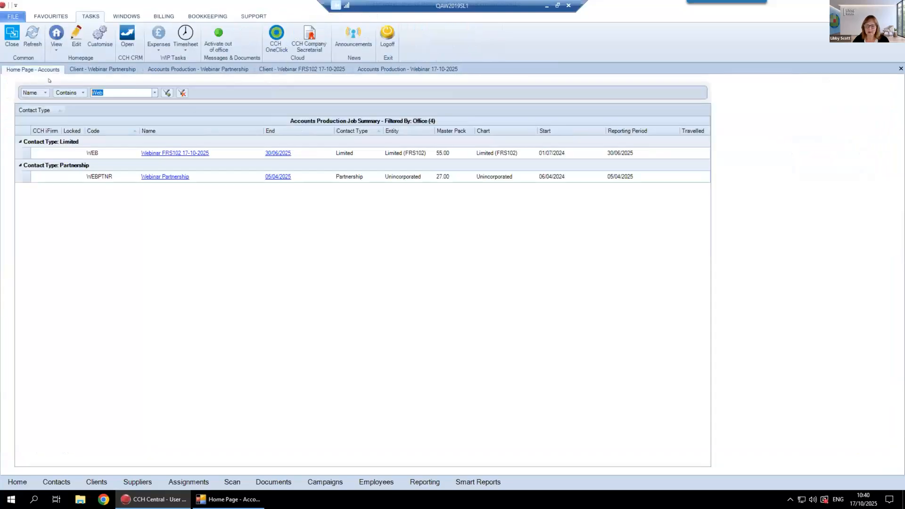
{"action": "type", "text": "102"}
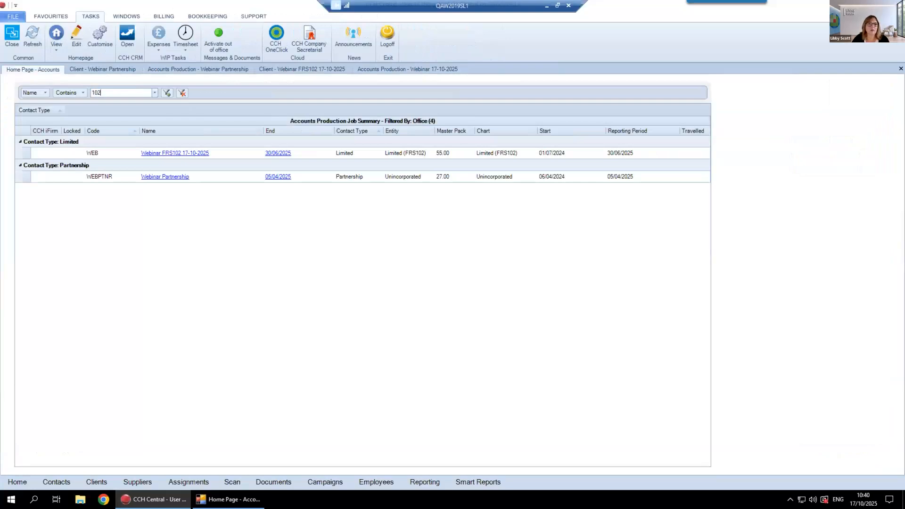
{"action": "key", "text": "Return"}
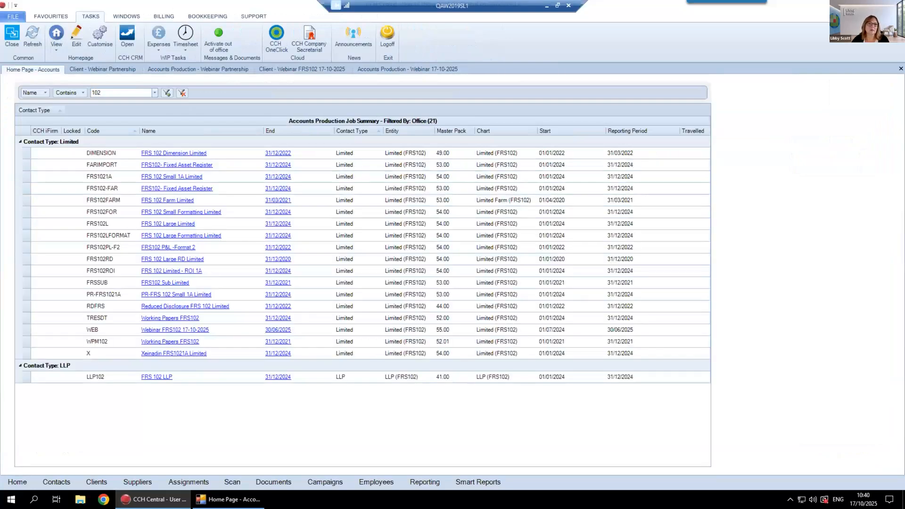
{"action": "left_click", "coordinate": [275, 176]}
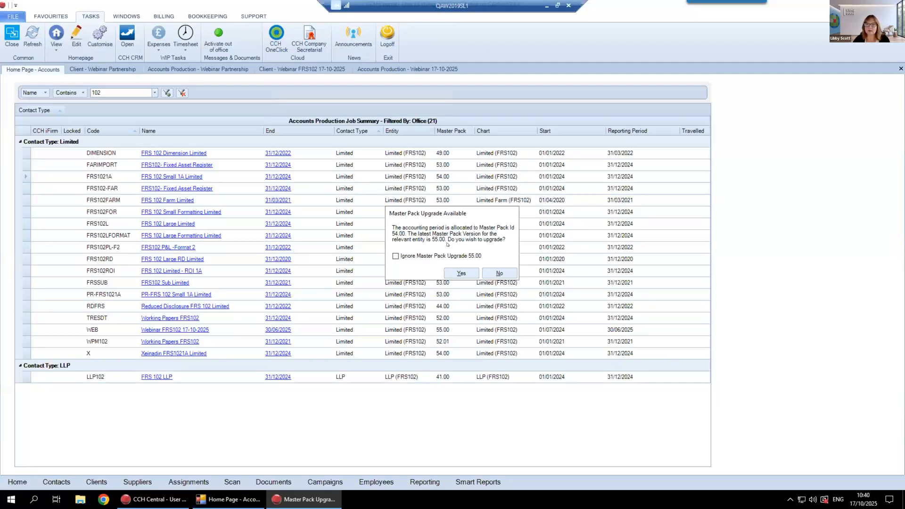
{"action": "left_click", "coordinate": [396, 255]}
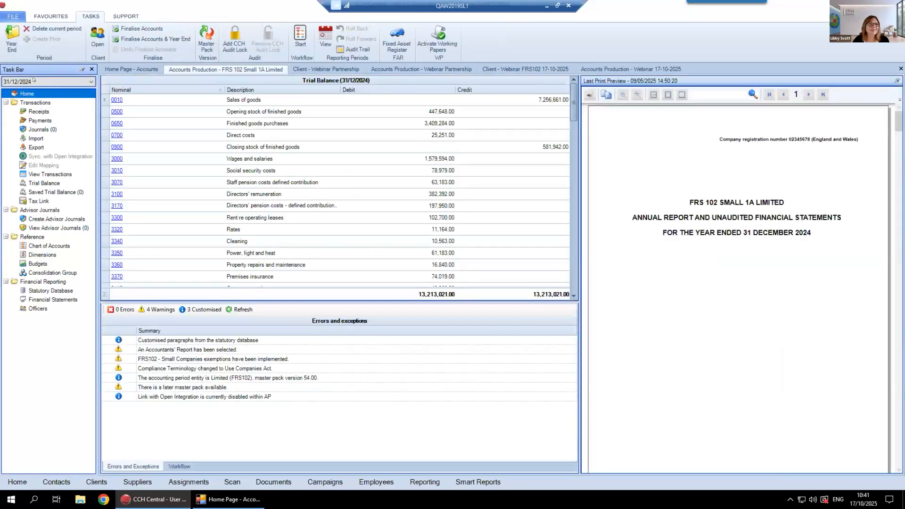
Finalise the 31/12/2024 accounts of FRS 102 Small 1A Limited
{"action": "left_click", "coordinate": [140, 28]}
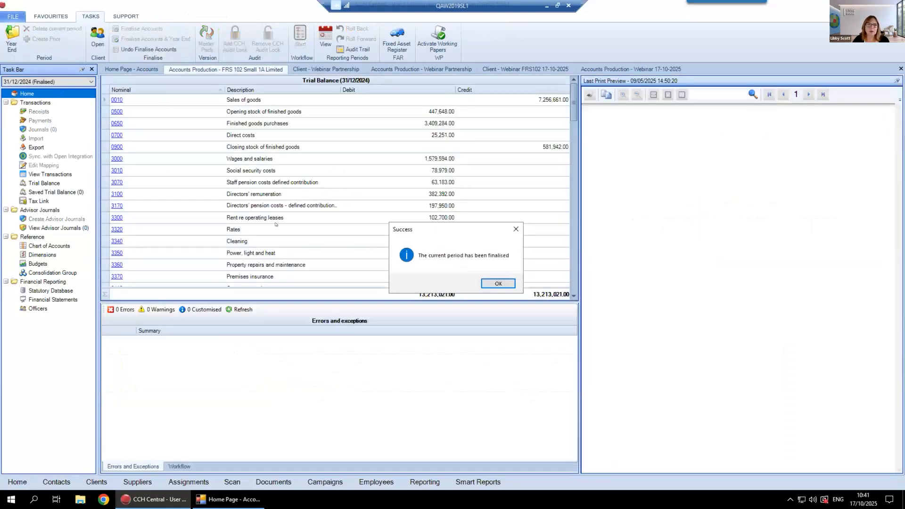
{"action": "left_click", "coordinate": [498, 284]}
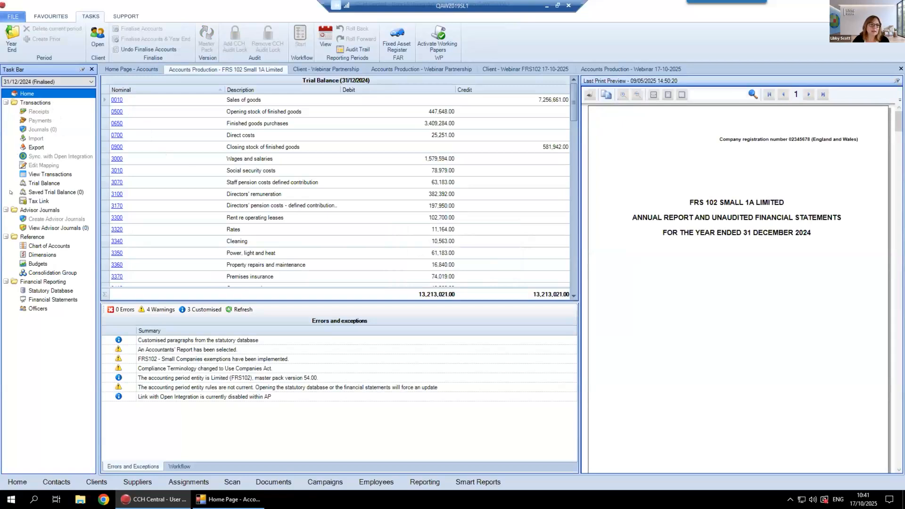
View the Accountants' report Introduction in the Statutory Database and check the list of accounting periods
{"action": "left_click", "coordinate": [47, 291]}
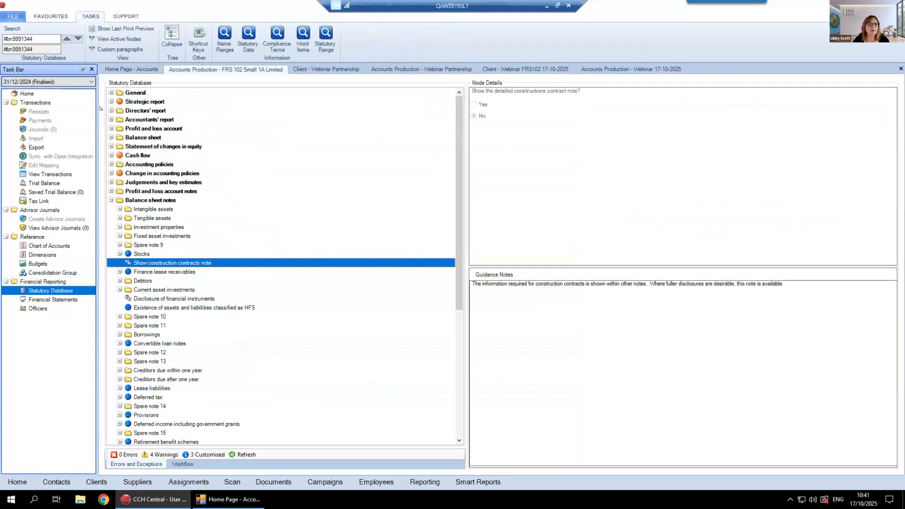
{"action": "double_click", "coordinate": [137, 119]}
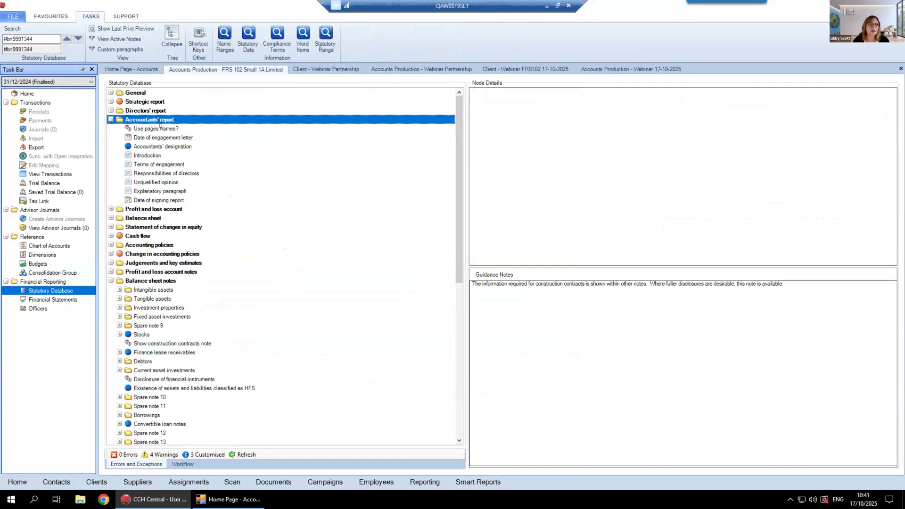
{"action": "left_click", "coordinate": [326, 156]}
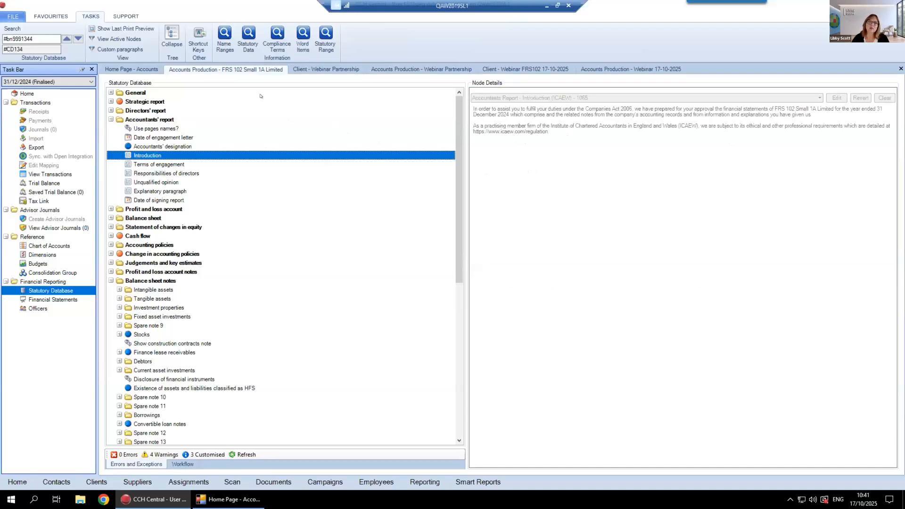
{"action": "left_click", "coordinate": [57, 84]}
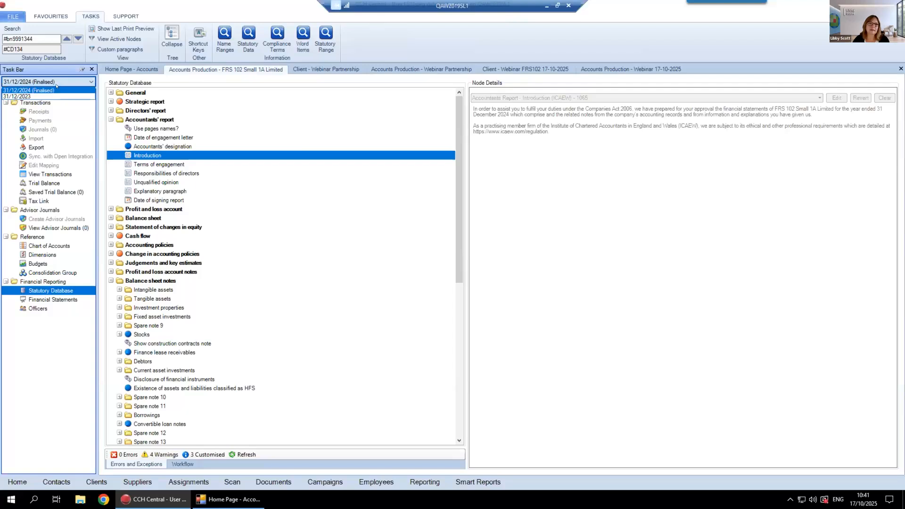
{"action": "left_click", "coordinate": [57, 82]}
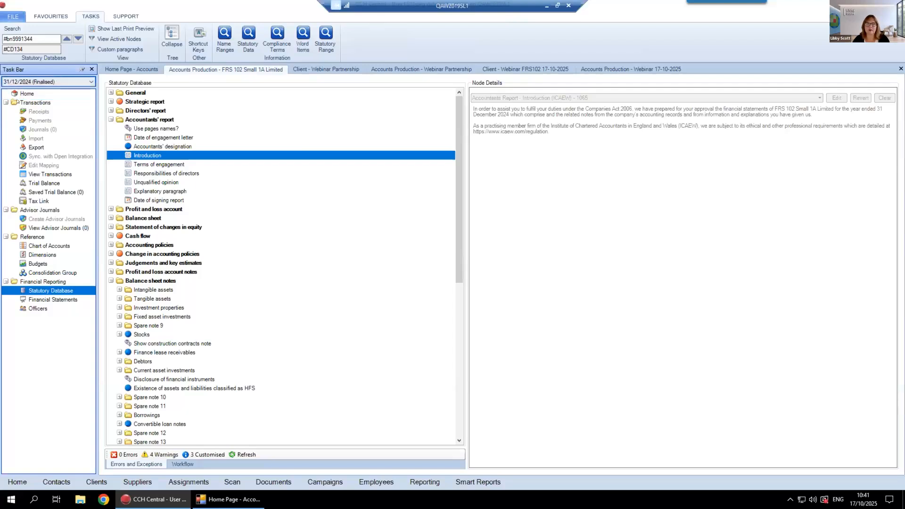
Run Year End for the finalised 31/12/2024 period, zeroing the trial balance and declining to activate Working Papers
{"action": "left_click", "coordinate": [26, 93]}
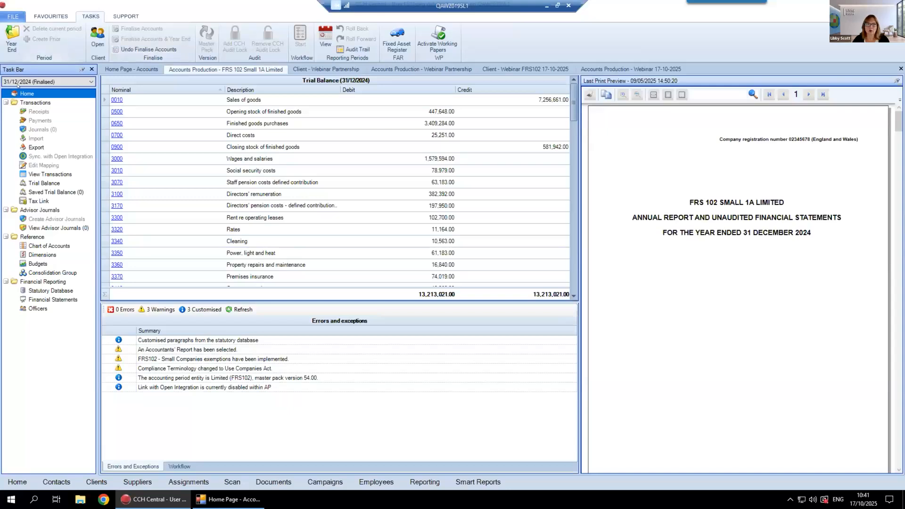
{"action": "left_click", "coordinate": [10, 35]}
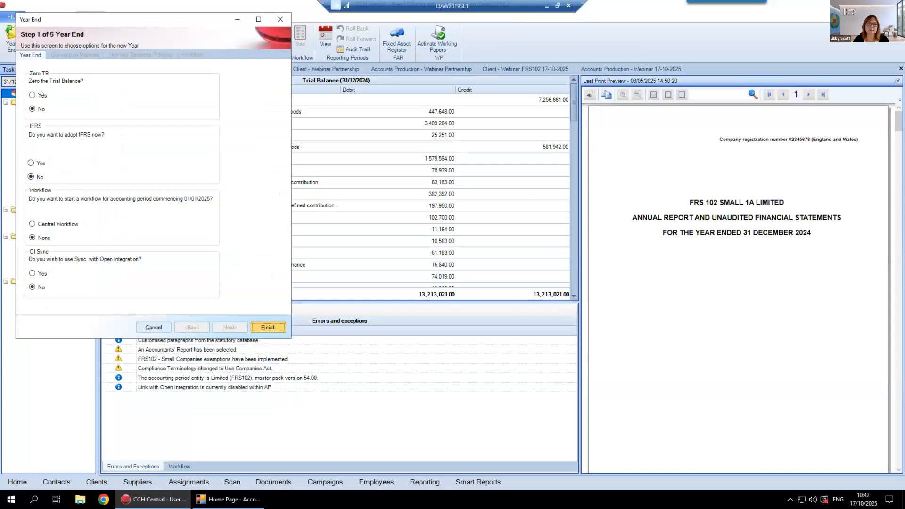
{"action": "left_click", "coordinate": [41, 95]}
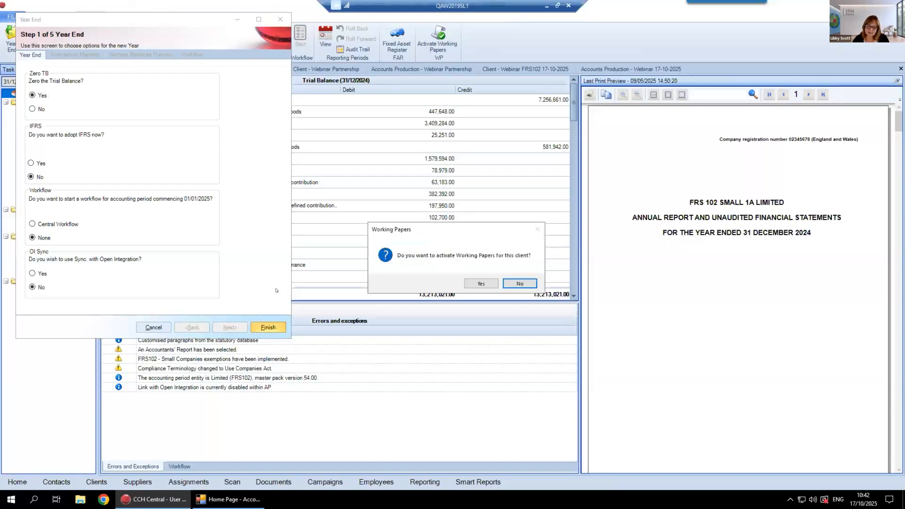
{"action": "left_click", "coordinate": [521, 284]}
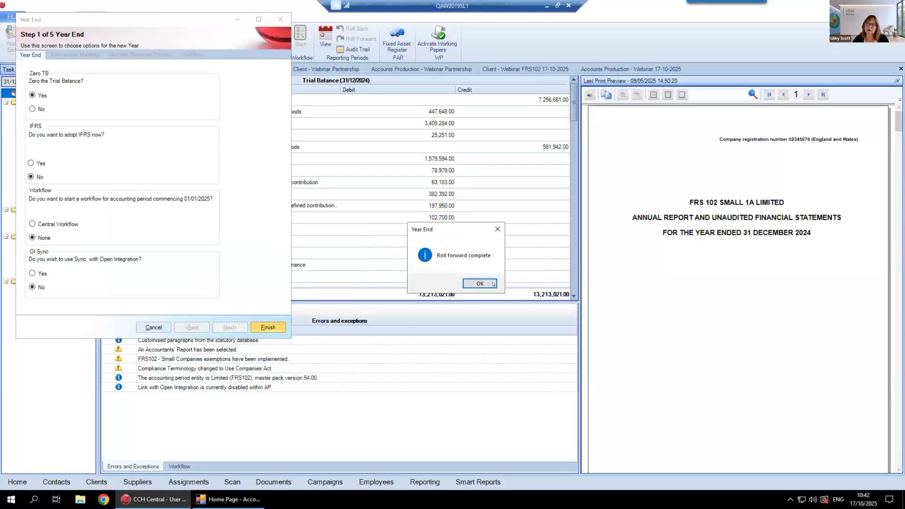
Close the Year End run, view the finalised 31/12/2024 period and return to the 31/12/2025 period
{"action": "left_click", "coordinate": [485, 284]}
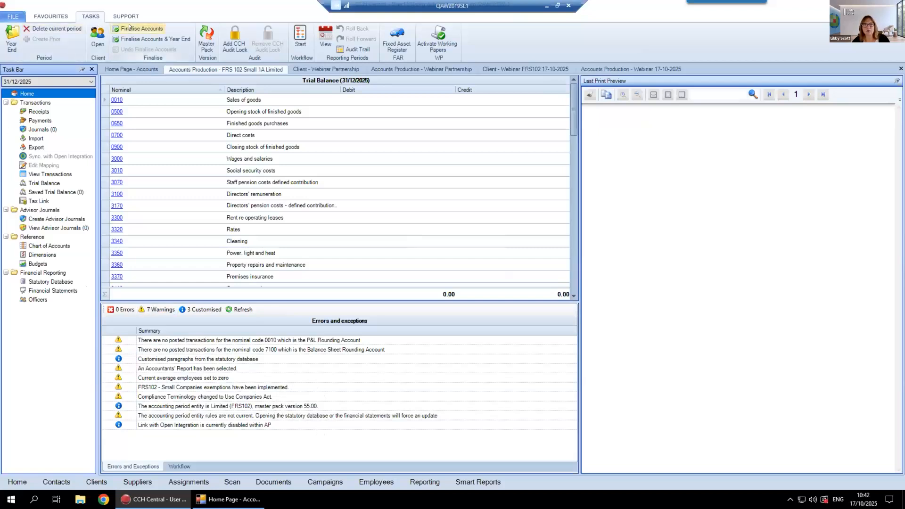
{"action": "left_click", "coordinate": [88, 81]}
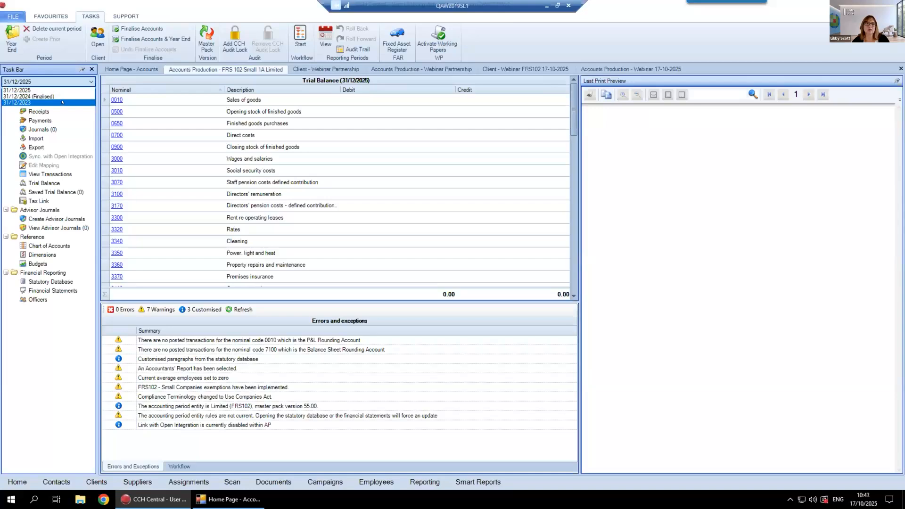
{"action": "left_click", "coordinate": [54, 96]}
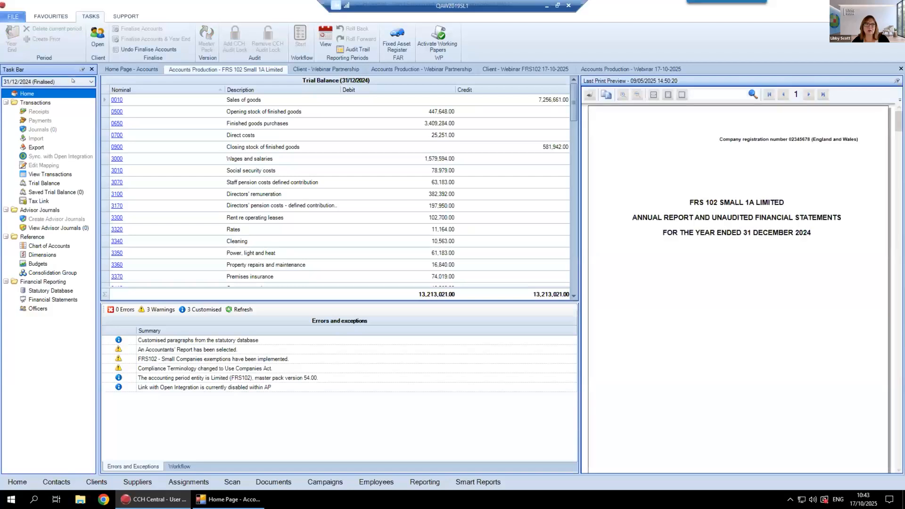
{"action": "left_click", "coordinate": [70, 82]}
{"action": "left_click", "coordinate": [62, 89]}
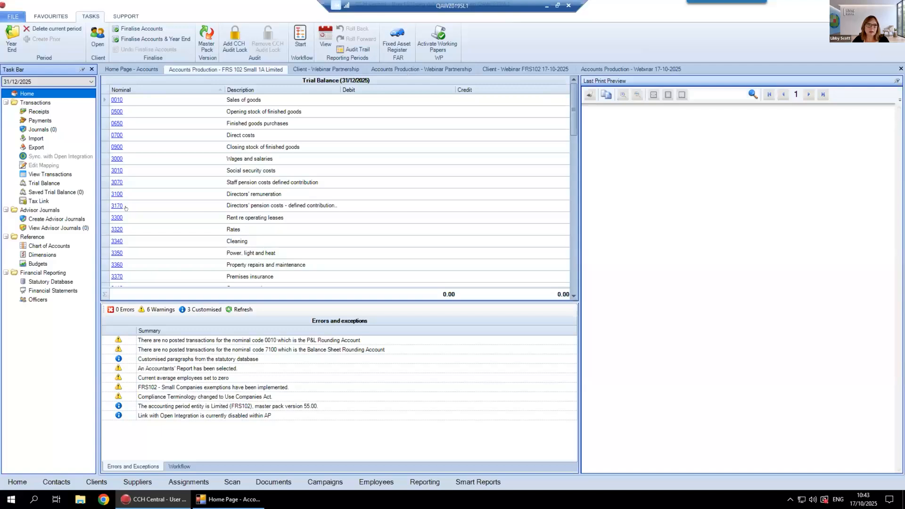
View the Tax Link for FRS 102 Small 1A Limited's 31/12/2025 period and try to open the Webinar Partnership's Tax Link
{"action": "left_click", "coordinate": [41, 201]}
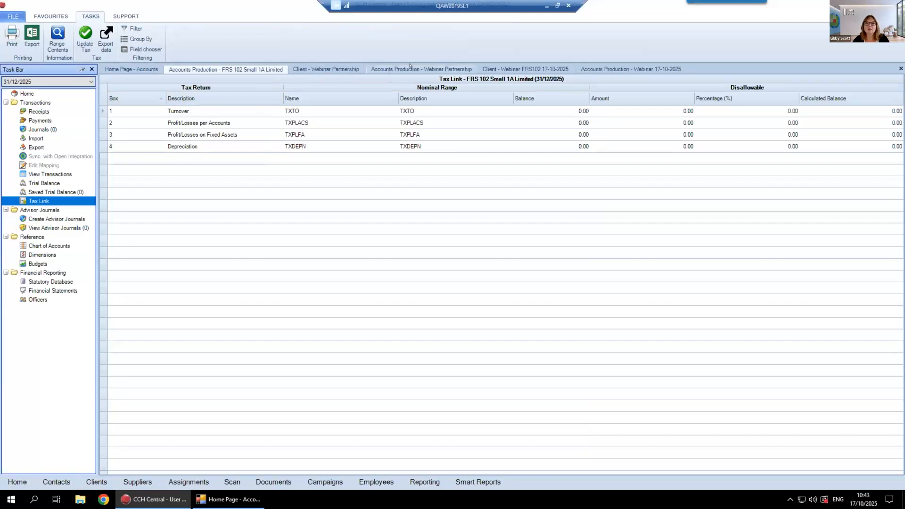
{"action": "left_click", "coordinate": [410, 67]}
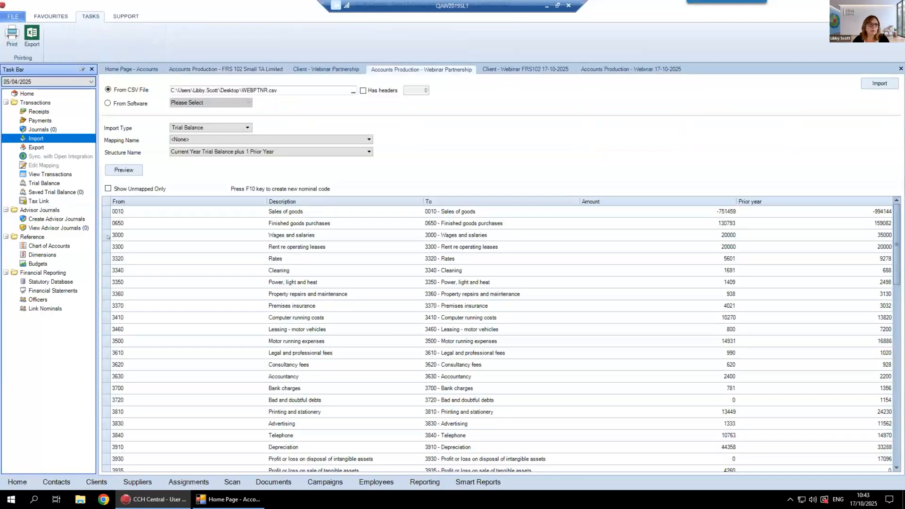
{"action": "left_click", "coordinate": [40, 201]}
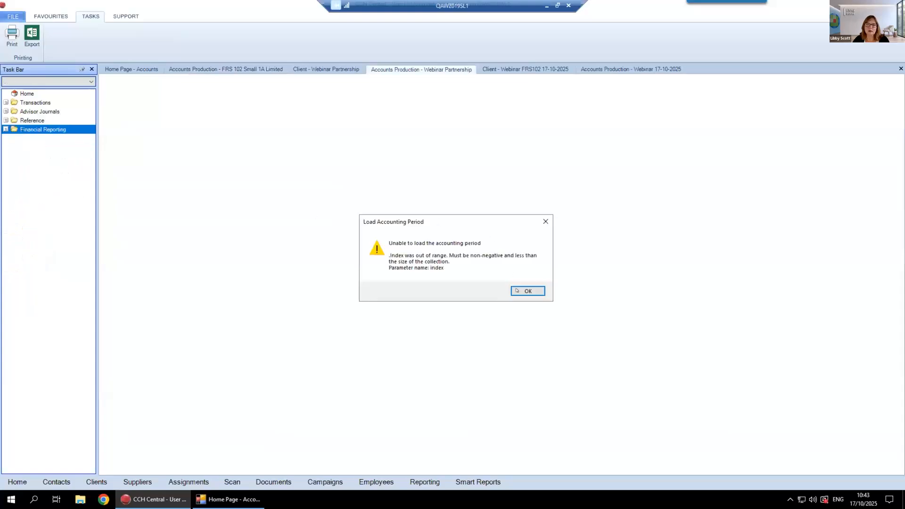
{"action": "left_click", "coordinate": [517, 290]}
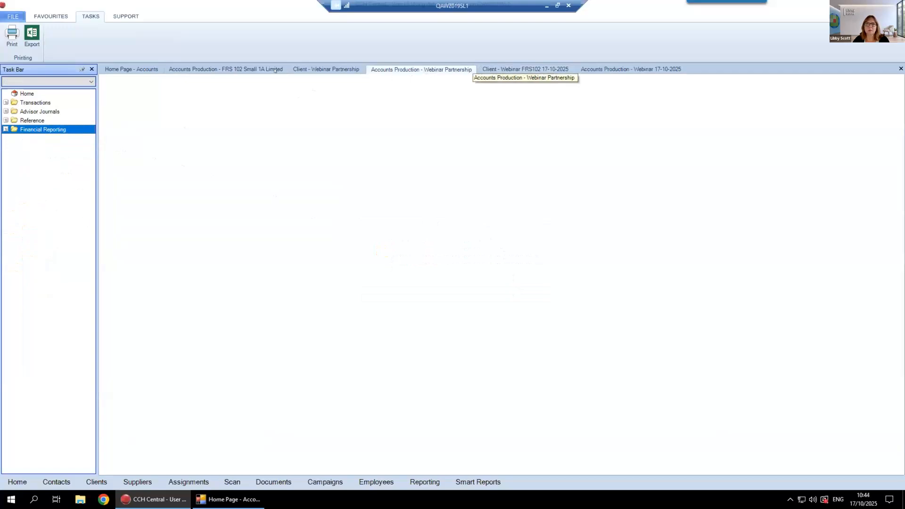
Find Partnership Unincorporated in the accounts list and view its 31/12/2024 Tax Link without upgrading to Master Pack 27.00
{"action": "left_click", "coordinate": [139, 70]}
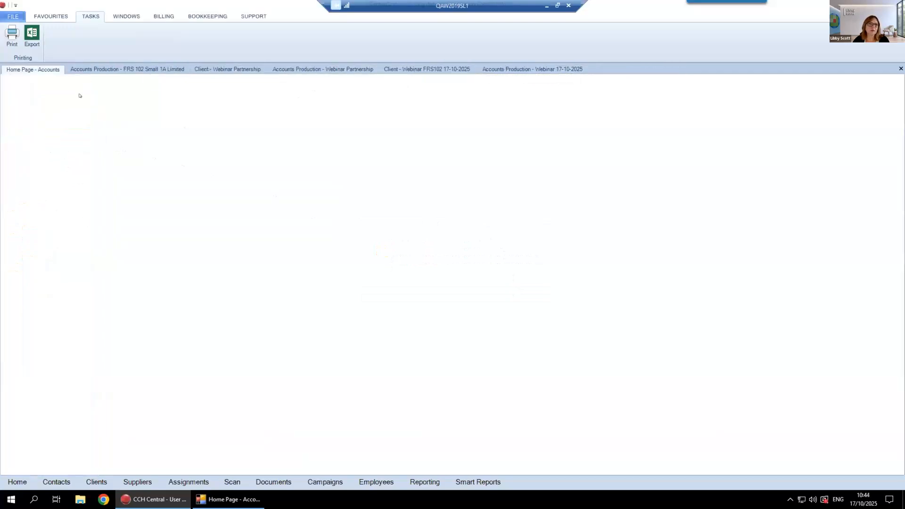
{"action": "left_click_drag", "start_coordinate": [34, 87], "coordinate": [32, 87]}
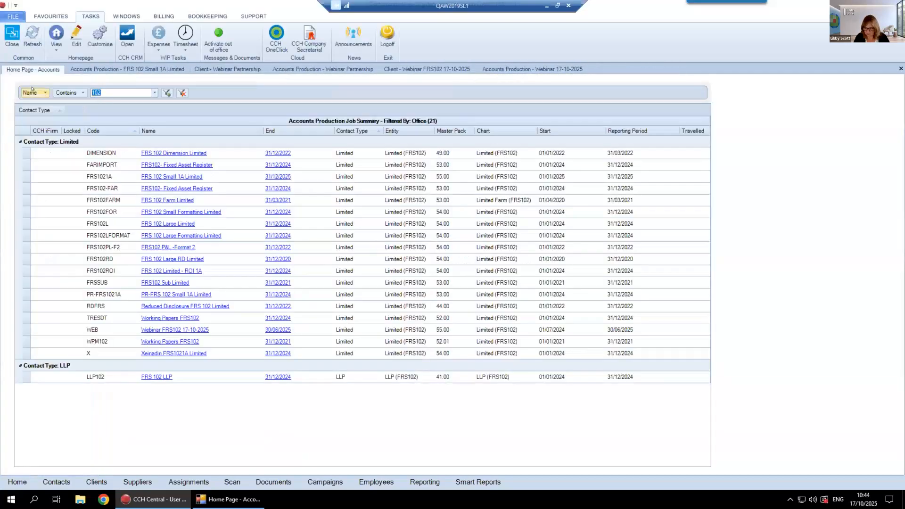
{"action": "type", "text": "Part"}
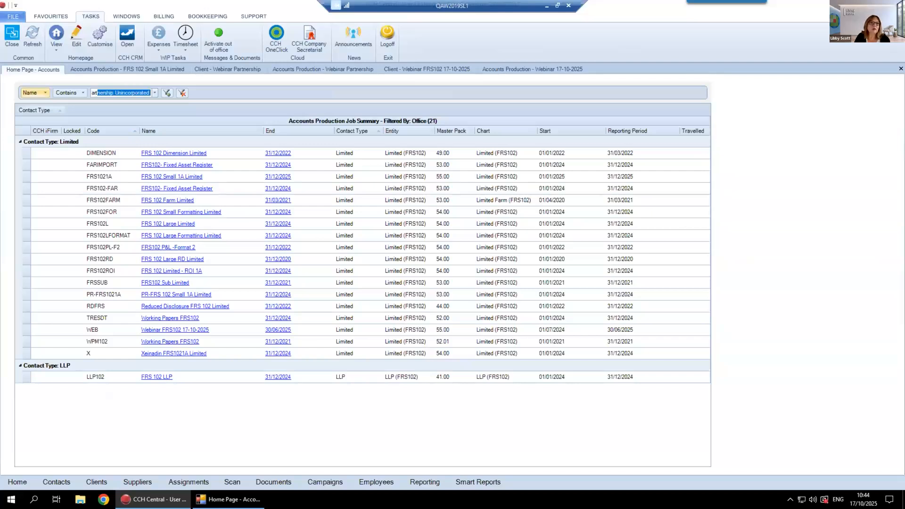
{"action": "key", "text": "Return"}
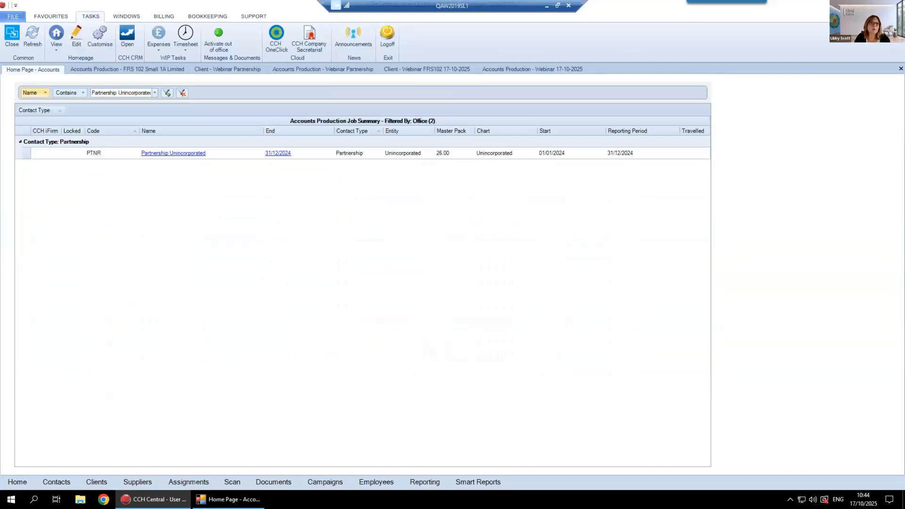
{"action": "left_click", "coordinate": [277, 153]}
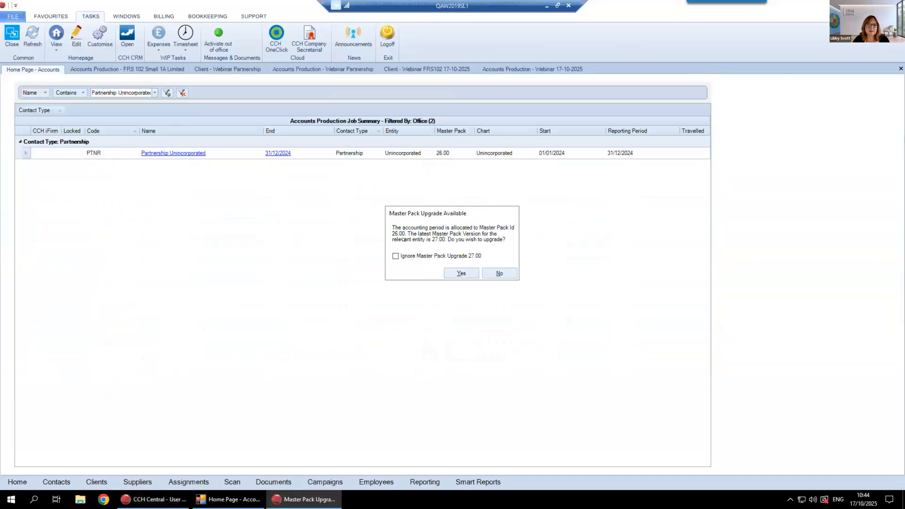
{"action": "left_click", "coordinate": [492, 273]}
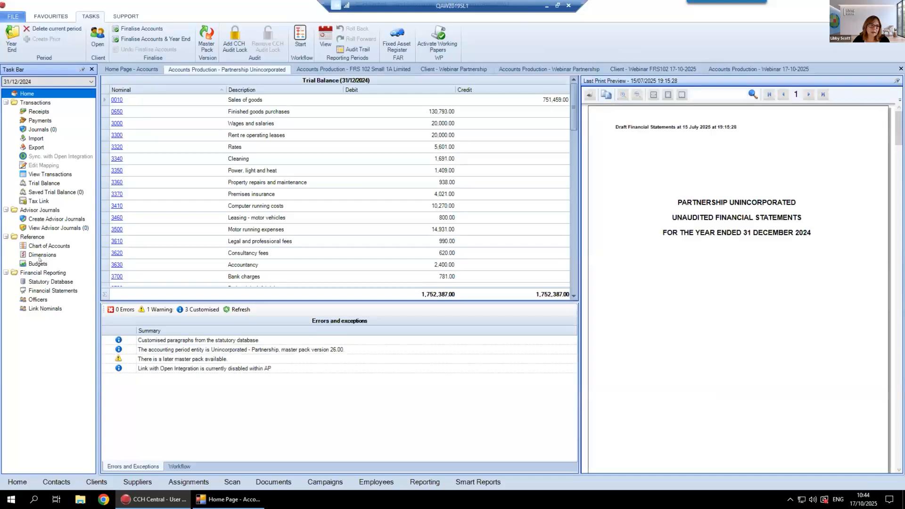
{"action": "left_click", "coordinate": [42, 193]}
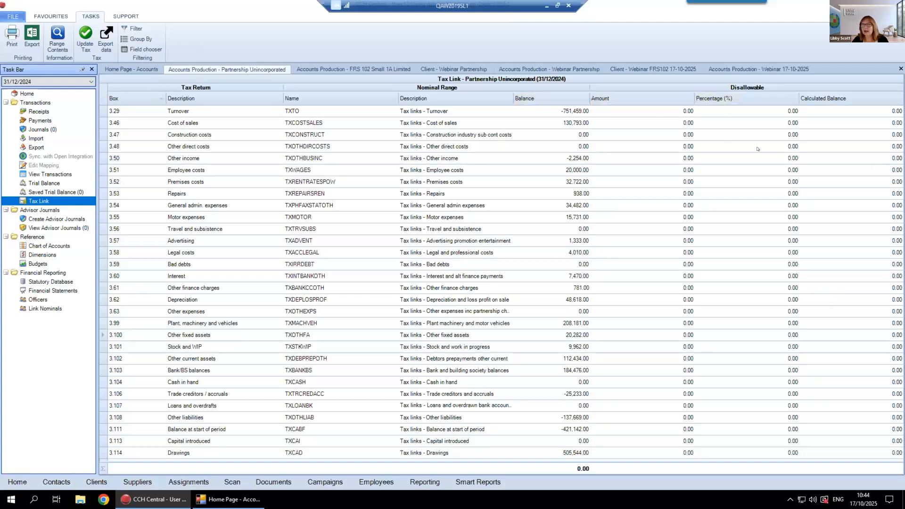
Close every open page except FRS 102 Small 1A Limited's accounts and return to its 31/12/2025 trial balance overview
{"action": "left_click", "coordinate": [352, 70]}
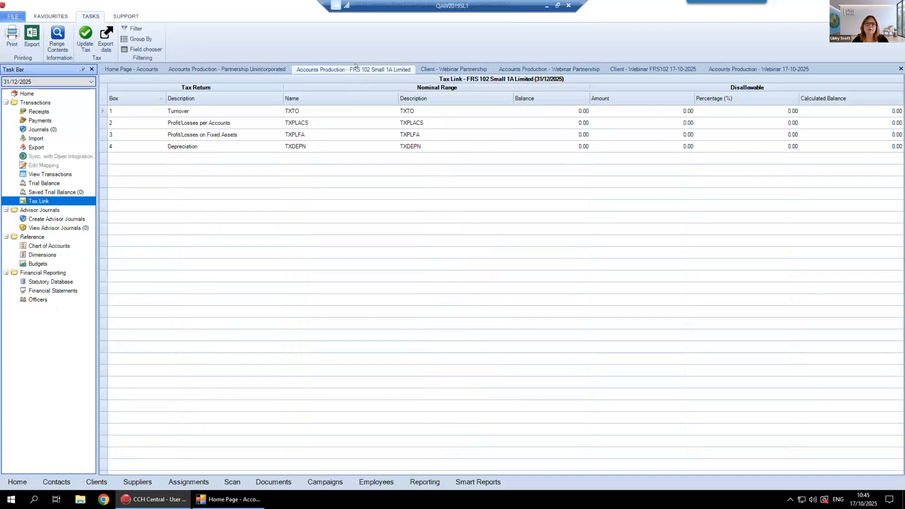
{"action": "right_click", "coordinate": [317, 66]}
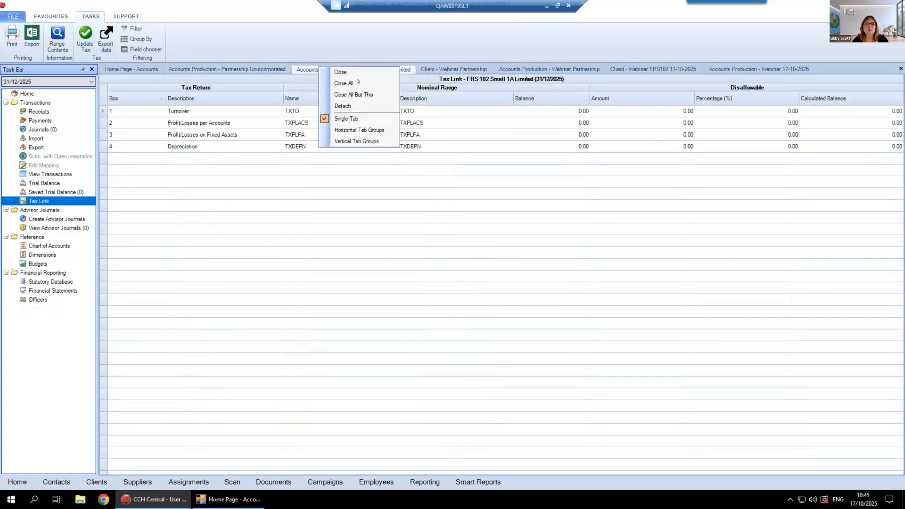
{"action": "left_click", "coordinate": [357, 94]}
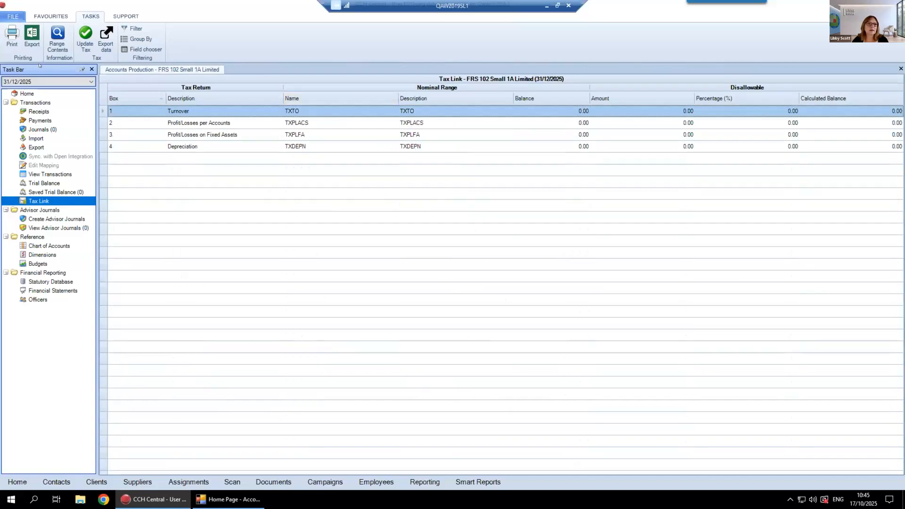
{"action": "left_click", "coordinate": [19, 94]}
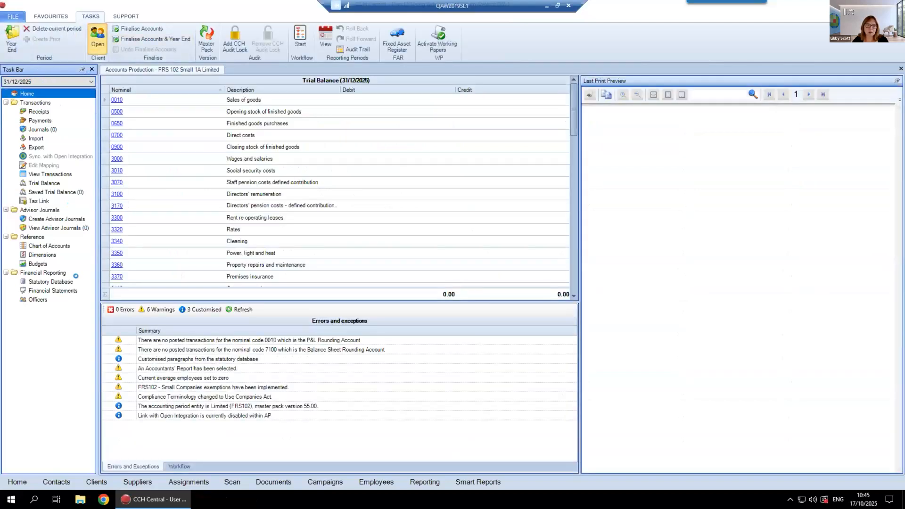
Open FRS 102 Small 1A Limited's tax return for the period 01/01/2024 - 31/12/2024 from its client record
{"action": "left_click", "coordinate": [98, 37]}
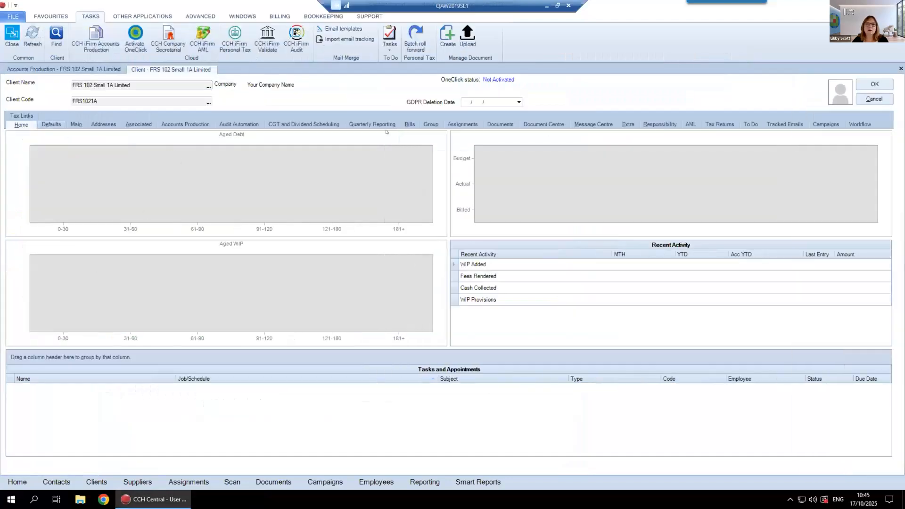
{"action": "left_click", "coordinate": [720, 125]}
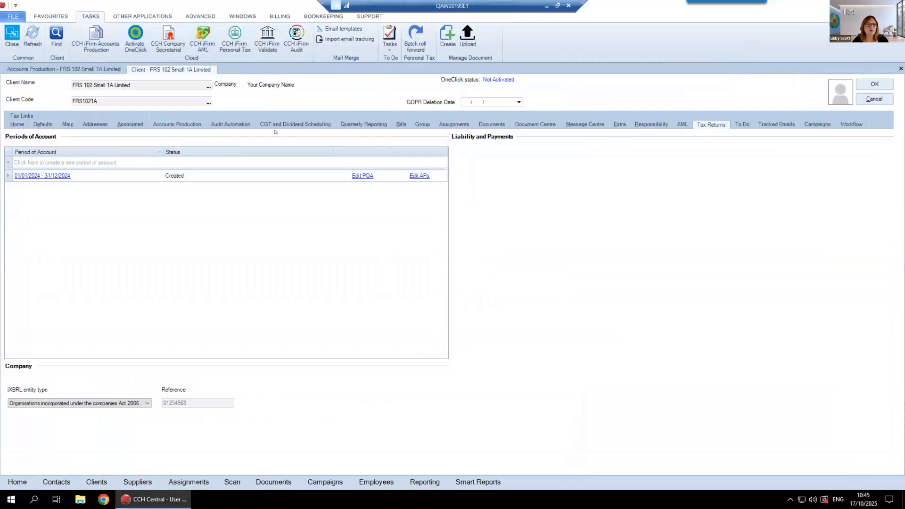
{"action": "left_click", "coordinate": [24, 175]}
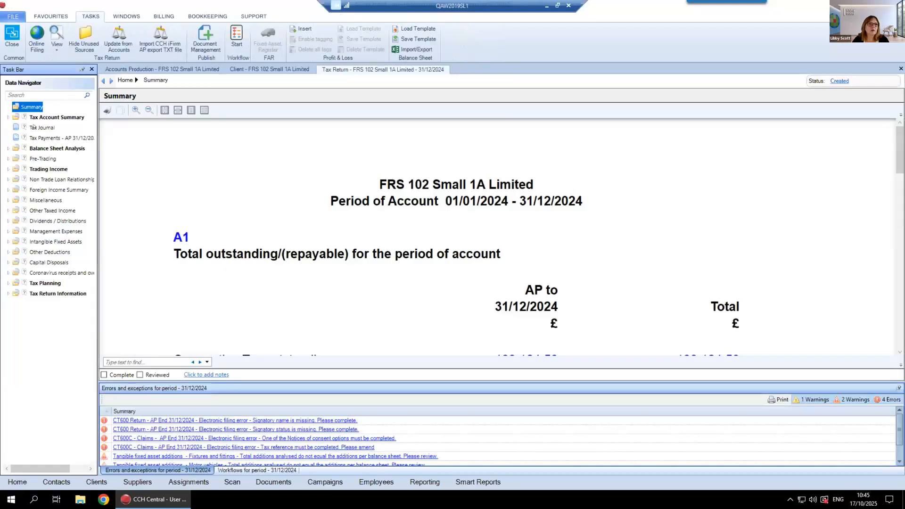
Start a corporation tax liability journal against the period ending 31/12/2025, mark it as an advisor journal and close it without posting
{"action": "left_click", "coordinate": [37, 127]}
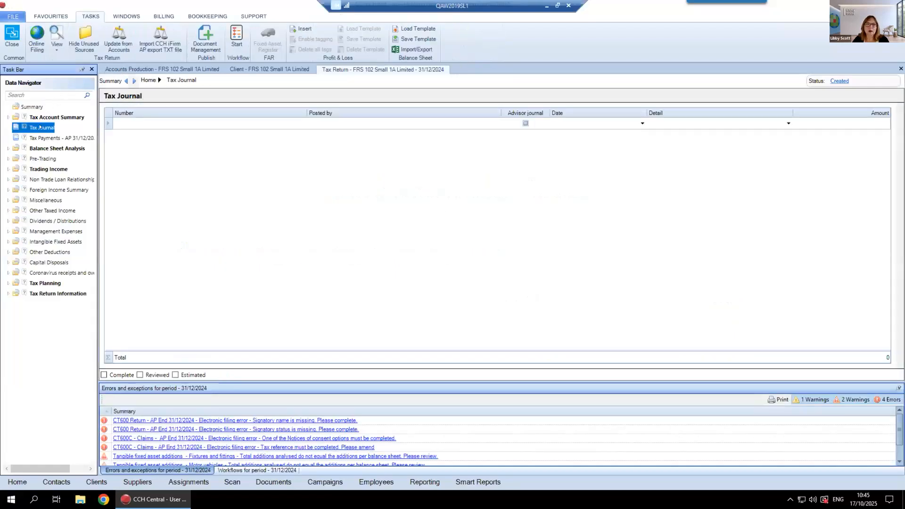
{"action": "left_click", "coordinate": [183, 128]}
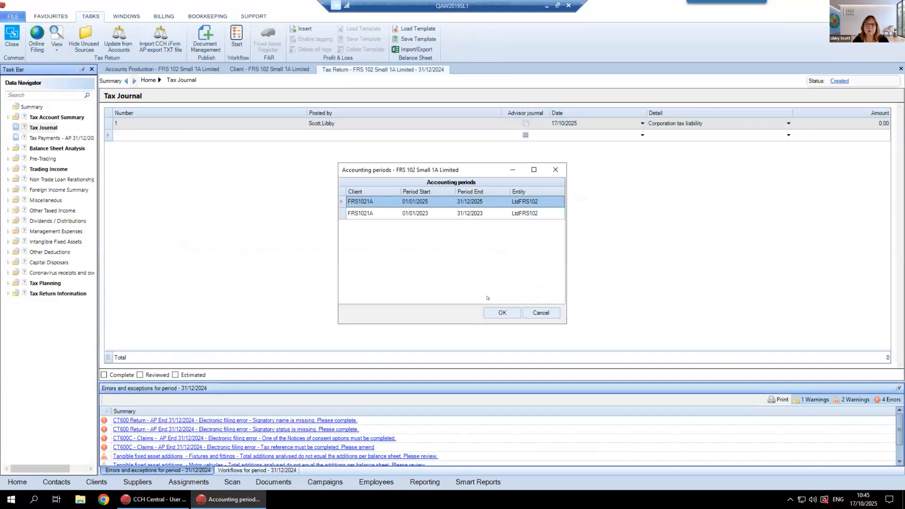
{"action": "left_click", "coordinate": [502, 313]}
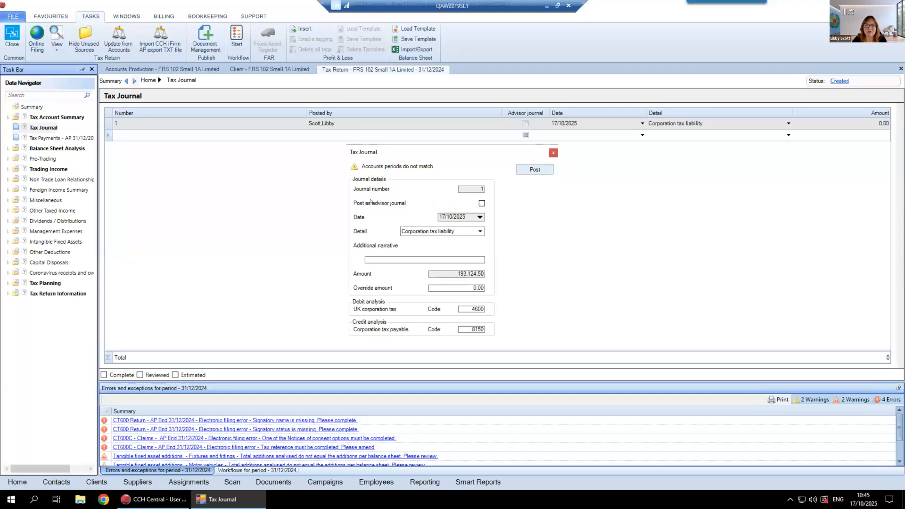
{"action": "left_click", "coordinate": [481, 204]}
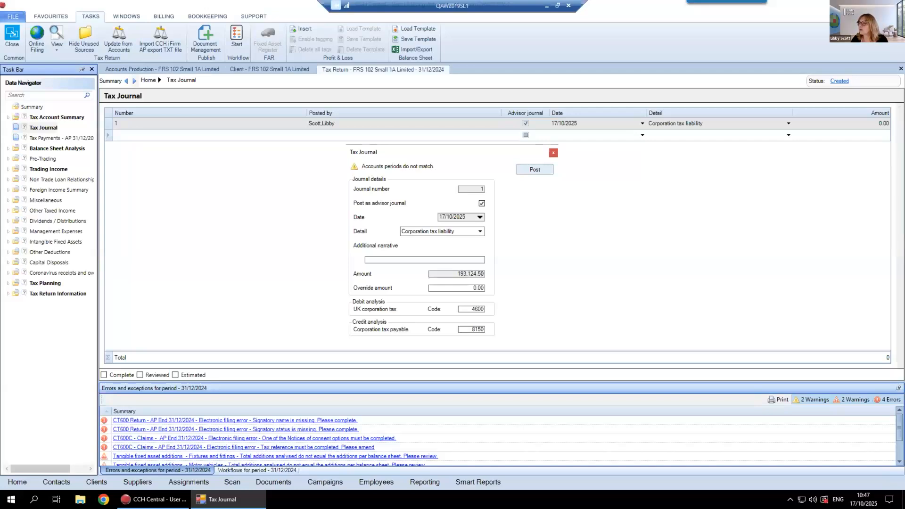
{"action": "left_click", "coordinate": [168, 66]}
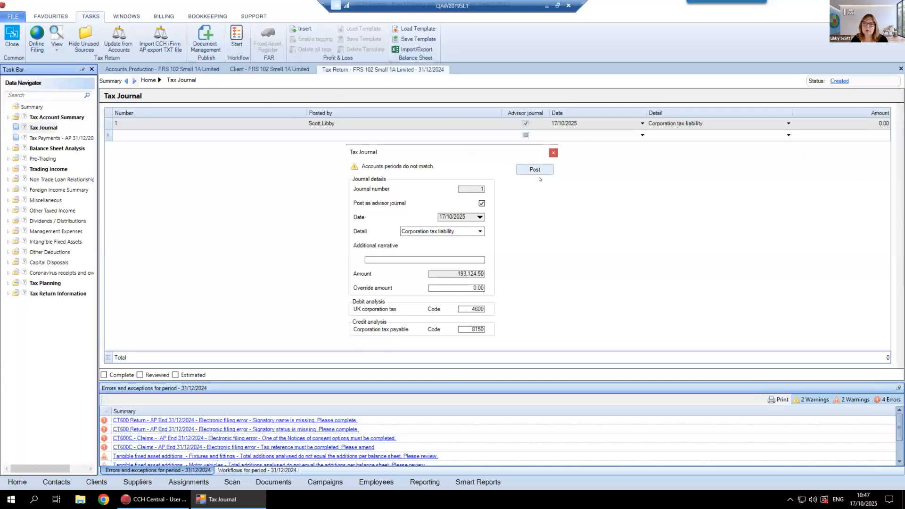
{"action": "left_click", "coordinate": [554, 153]}
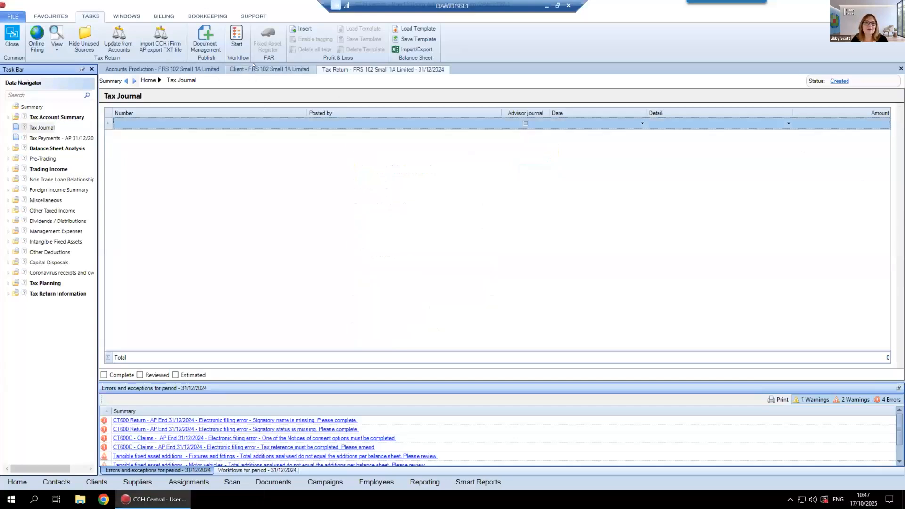
Check the company registration number and accounting periods in FRS 102 Small 1A Limited's client record and return to its accounts
{"action": "left_click", "coordinate": [264, 69]}
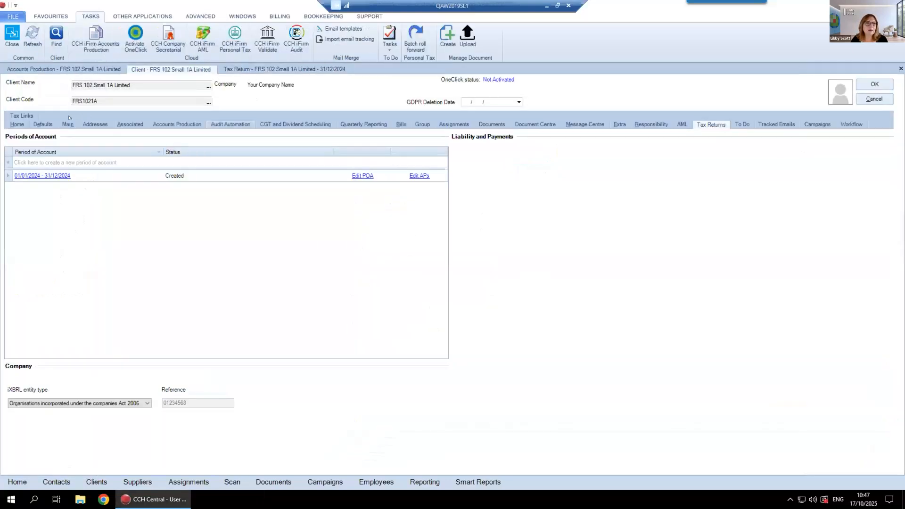
{"action": "left_click", "coordinate": [66, 125]}
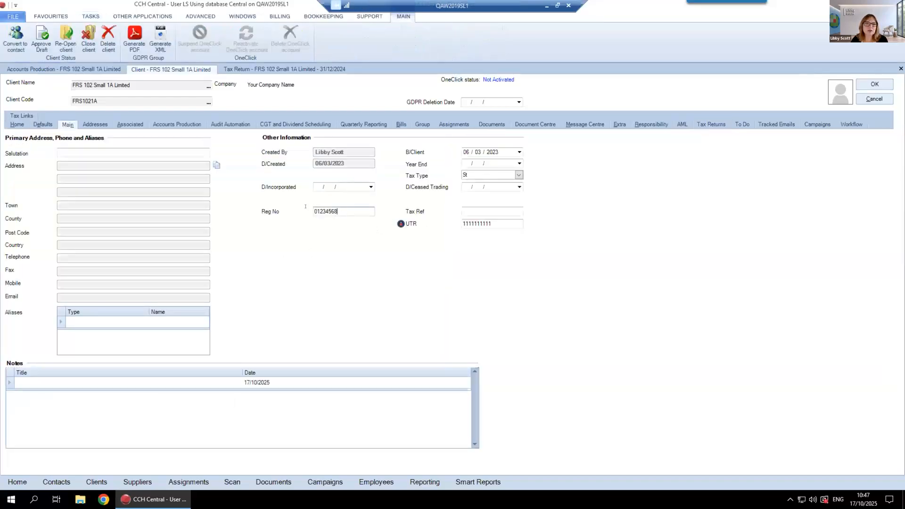
{"action": "left_click_drag", "start_coordinate": [350, 215], "coordinate": [278, 206]}
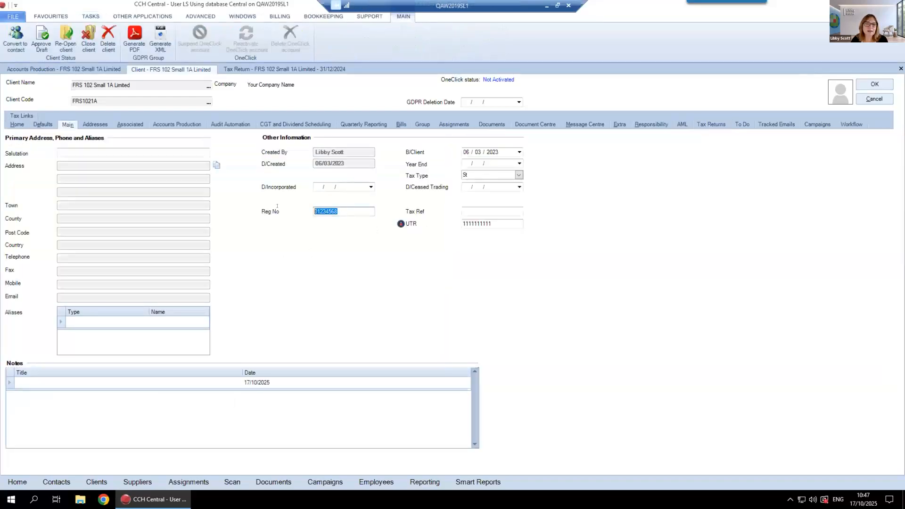
{"action": "left_click", "coordinate": [170, 124]}
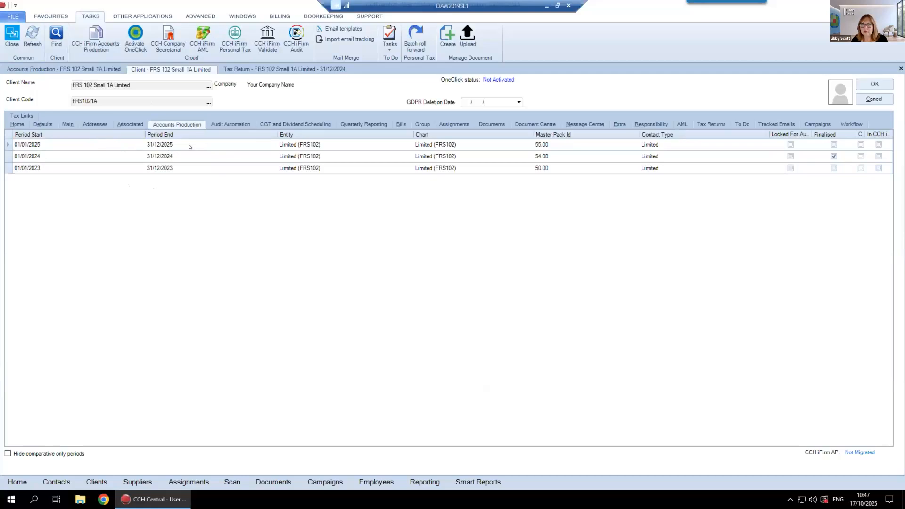
{"action": "left_click", "coordinate": [68, 125]}
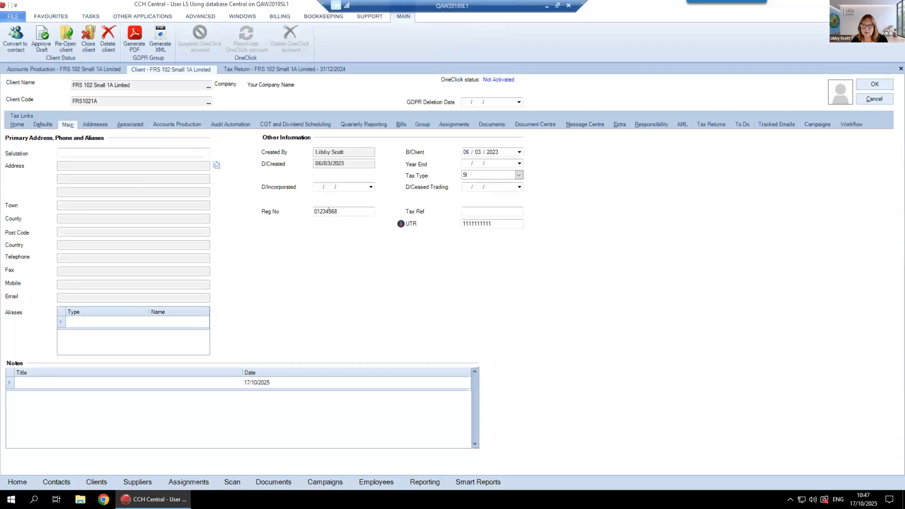
{"action": "left_click", "coordinate": [163, 125]}
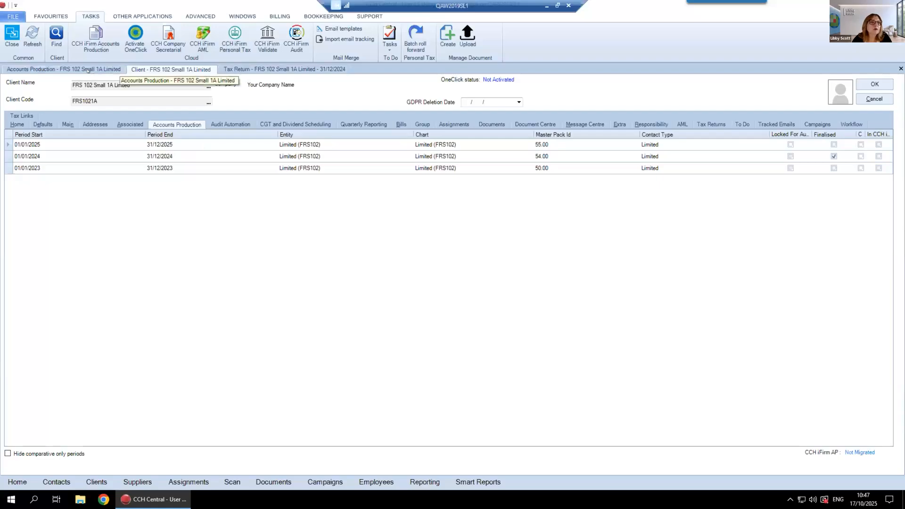
{"action": "left_click", "coordinate": [90, 71]}
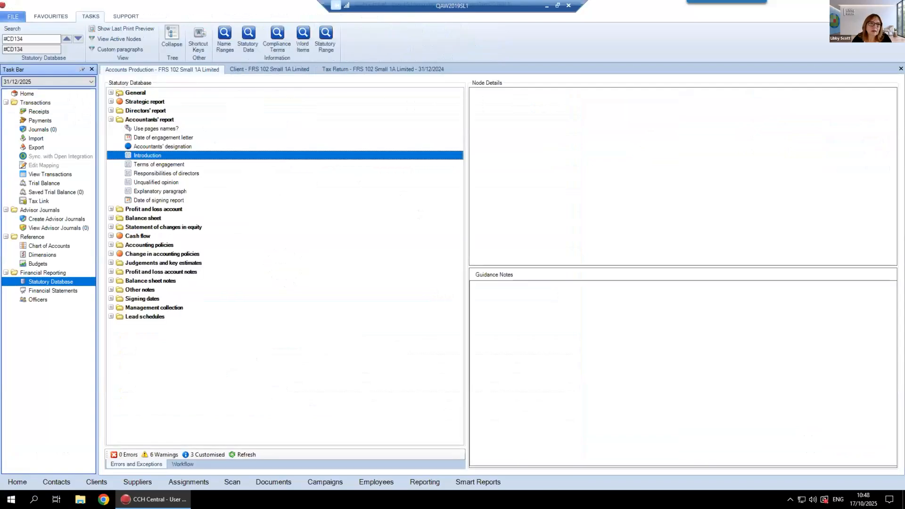
Review the General information settings for FRS 102 Small 1A Limited in the statutory database
{"action": "left_click", "coordinate": [110, 93]}
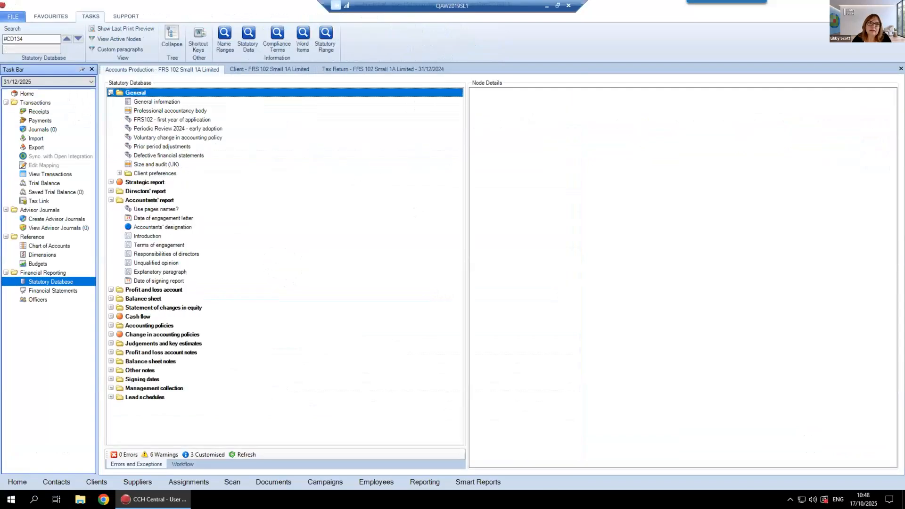
{"action": "left_click", "coordinate": [161, 102]}
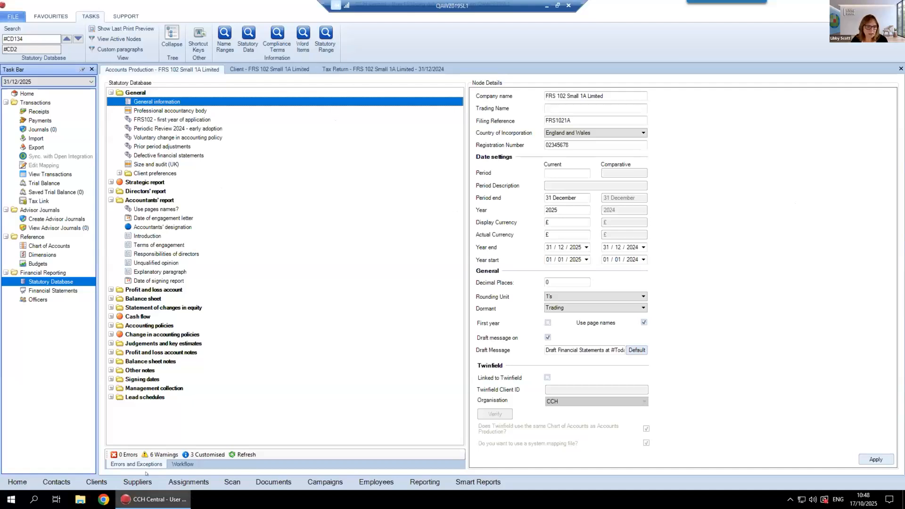
Search the clients for "partner" and open the Webinar Partnership client record
{"action": "left_click", "coordinate": [96, 481]}
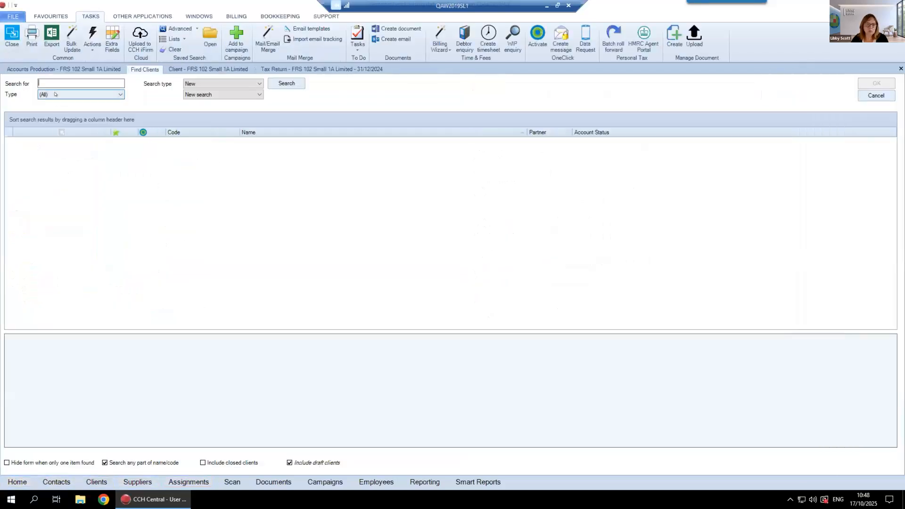
{"action": "type", "text": "partner"}
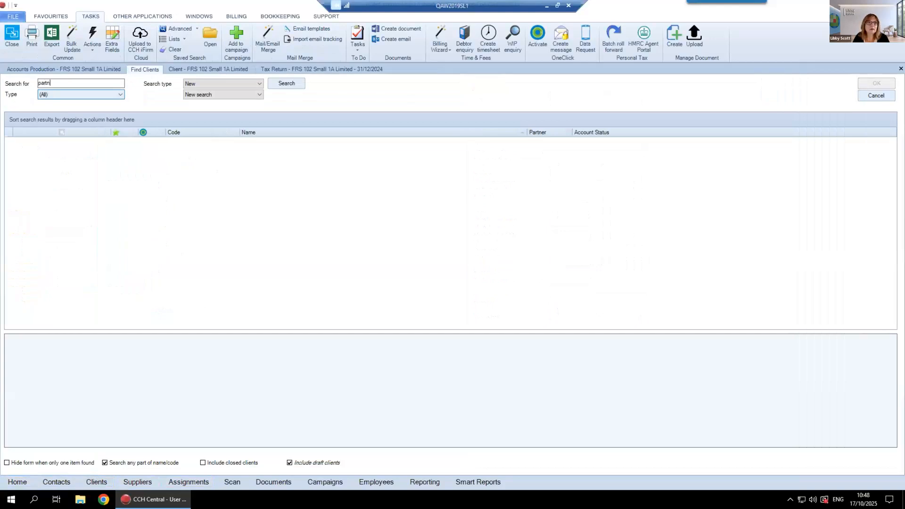
{"action": "left_click", "coordinate": [282, 83]}
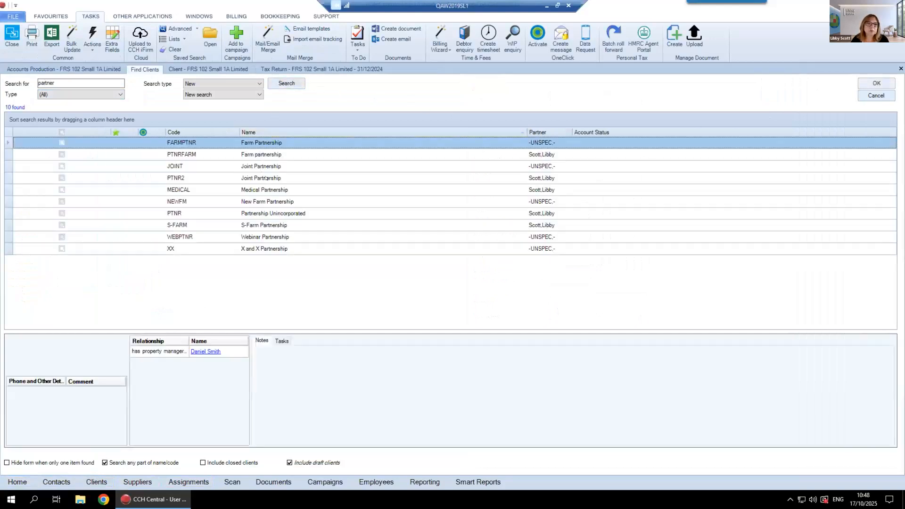
{"action": "left_click", "coordinate": [258, 237]}
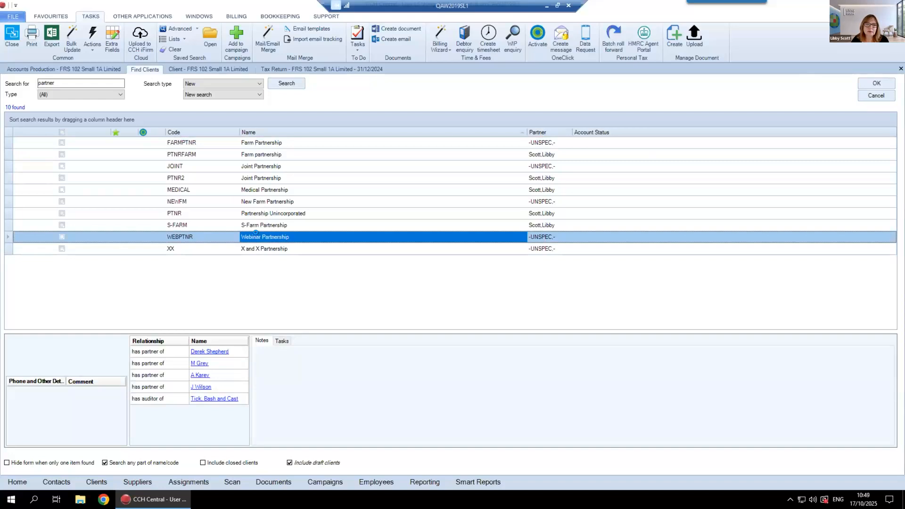
{"action": "double_click", "coordinate": [255, 235]}
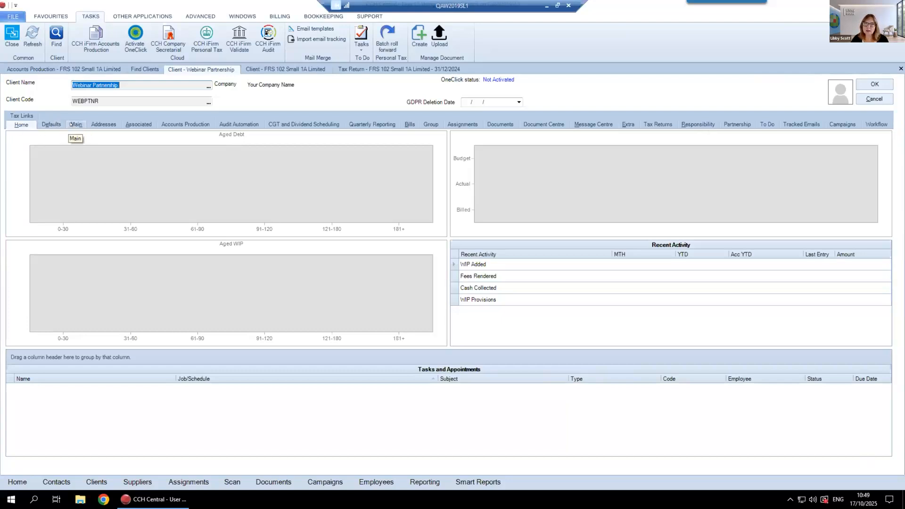
Open Webinar Partnership's latest accounting period and delete the periods ending 05/04/2025 and 05/04/2024
{"action": "left_click", "coordinate": [175, 124]}
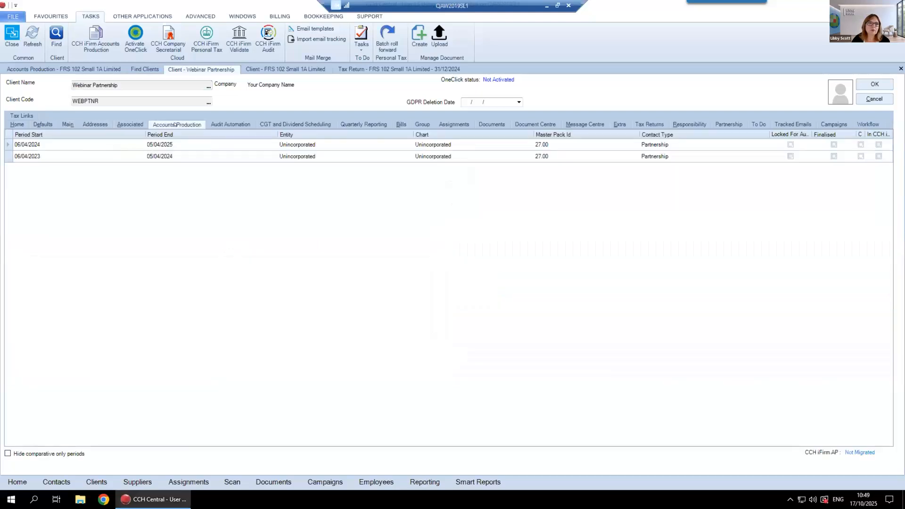
{"action": "double_click", "coordinate": [161, 140]}
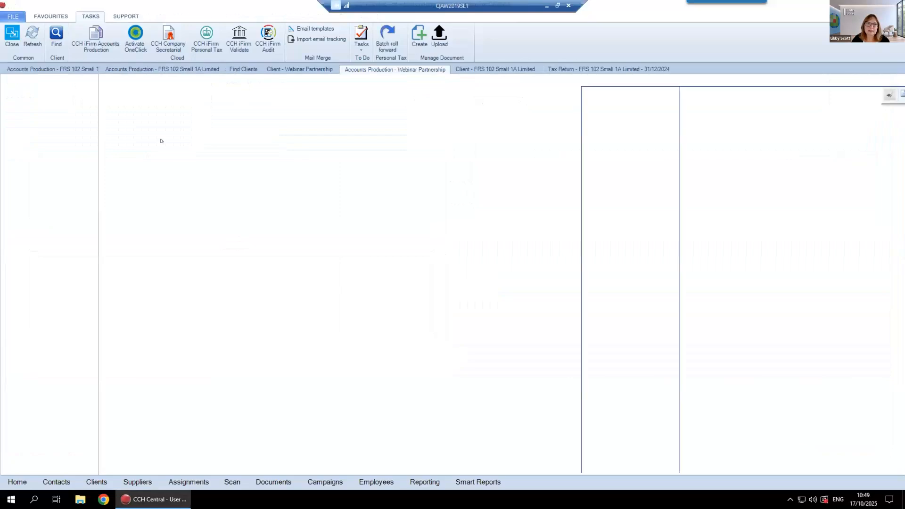
{"action": "left_click", "coordinate": [49, 28]}
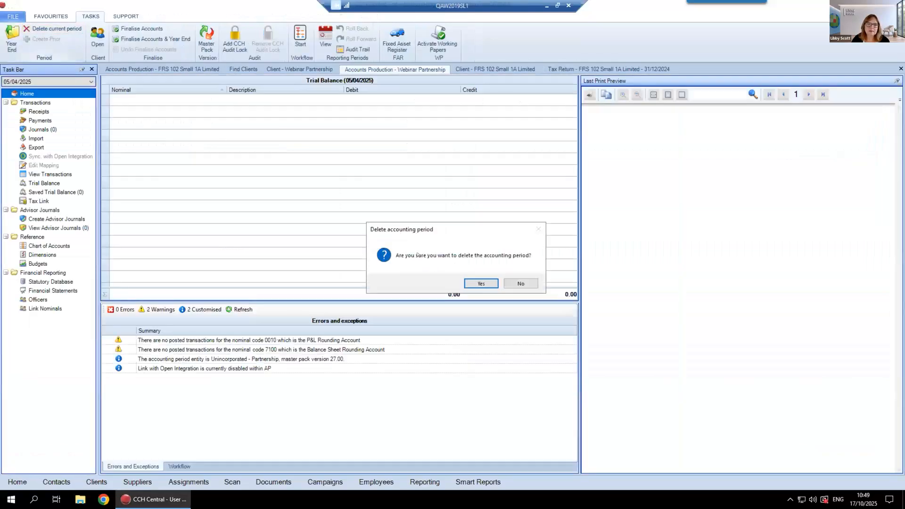
{"action": "left_click", "coordinate": [470, 282]}
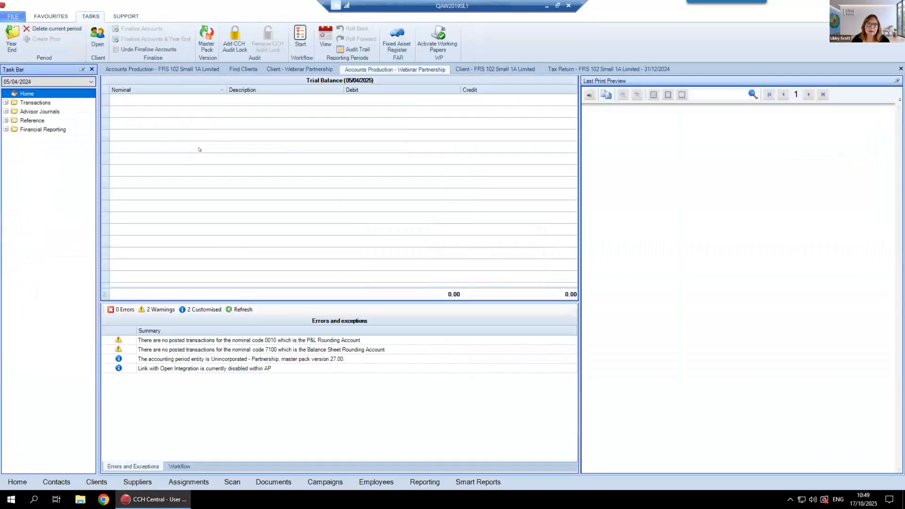
{"action": "left_click", "coordinate": [78, 28]}
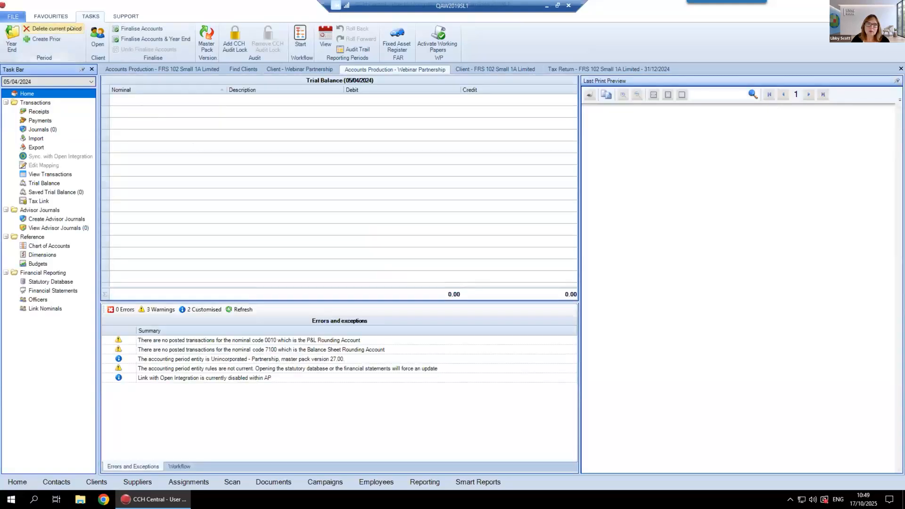
{"action": "left_click", "coordinate": [477, 281]}
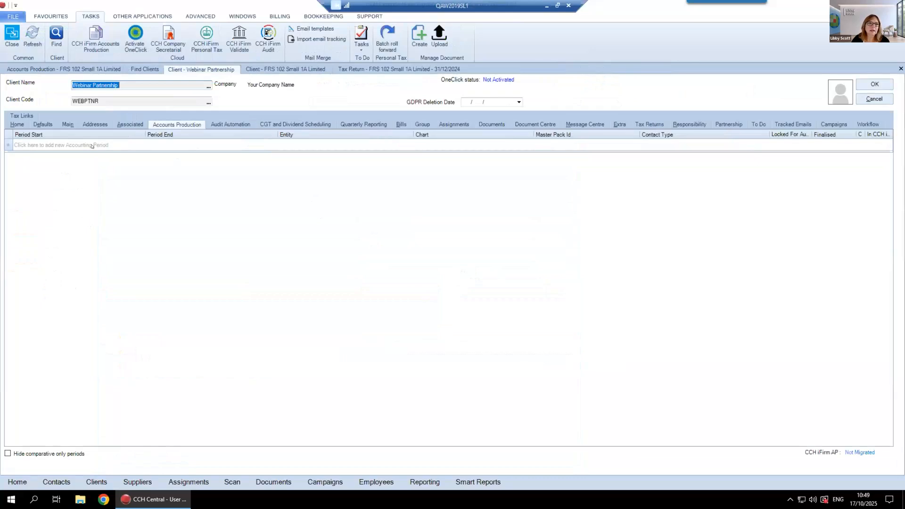
Start a new accounting period for Webinar Partnership and check which entities the Partnership and Sole Trader types offer
{"action": "left_click", "coordinate": [92, 146]}
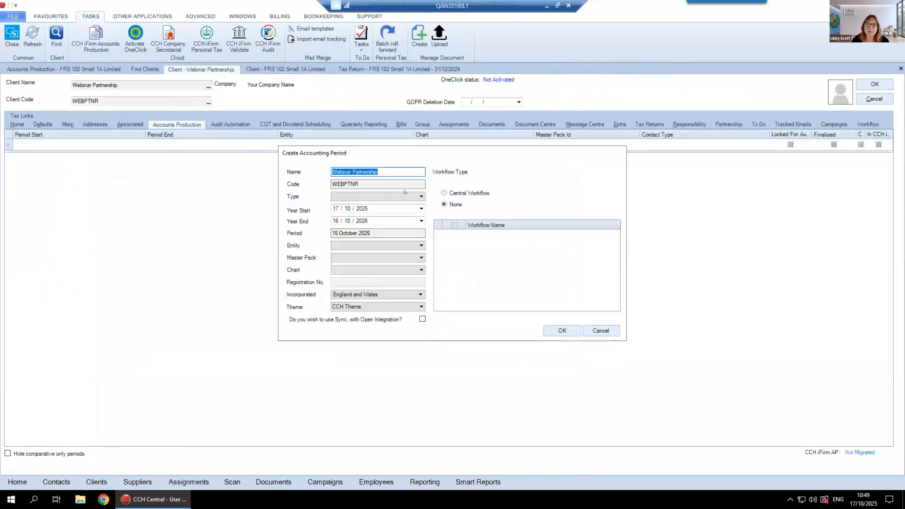
{"action": "left_click", "coordinate": [405, 198]}
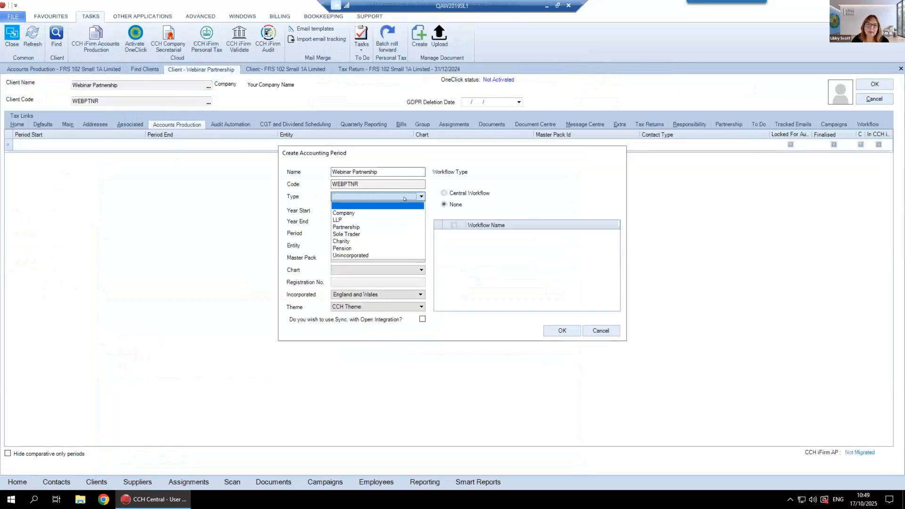
{"action": "left_click", "coordinate": [342, 227]}
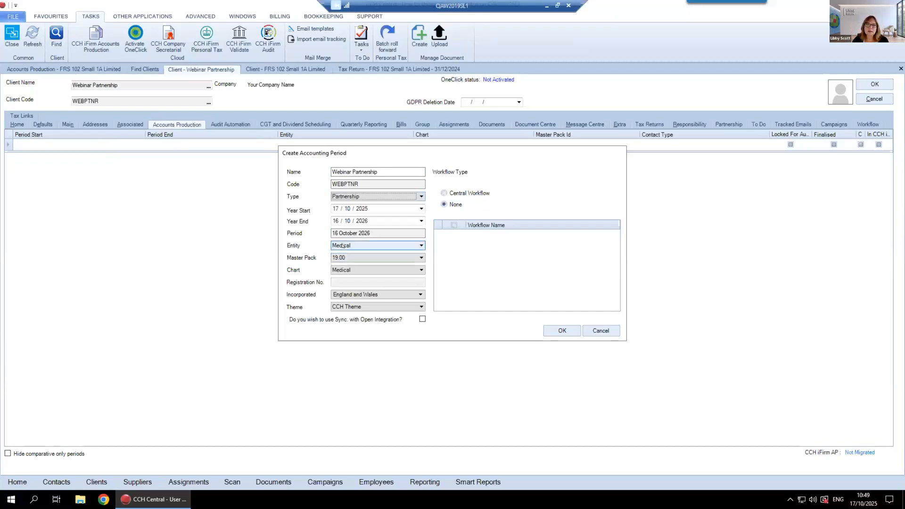
{"action": "left_click", "coordinate": [373, 197]}
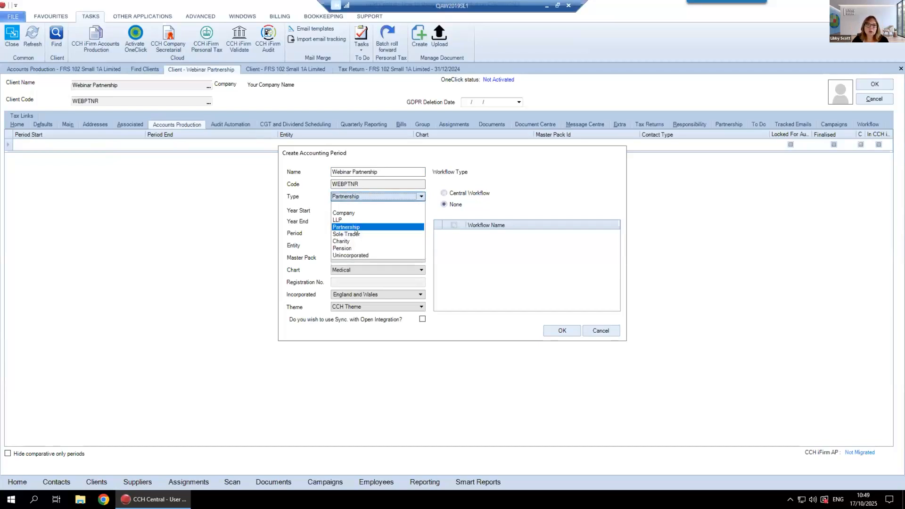
{"action": "left_click", "coordinate": [353, 234]}
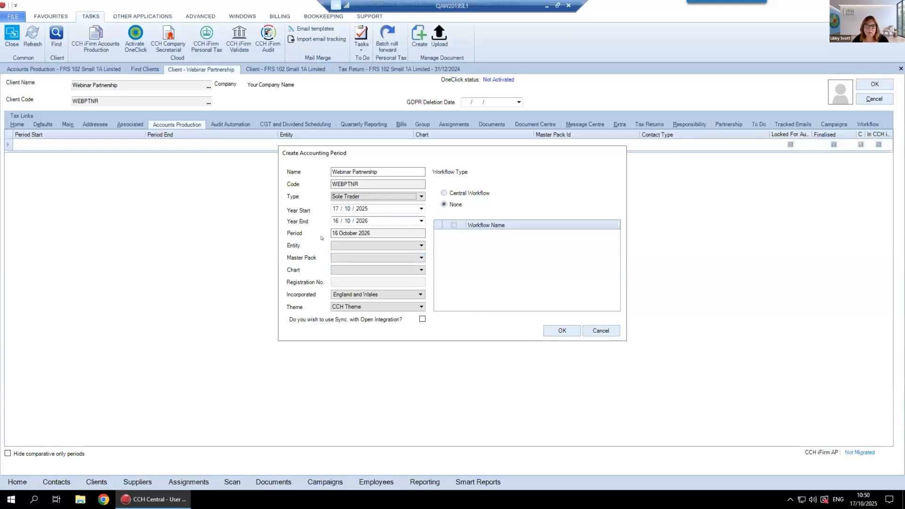
Set the new accounting period's type to Unincorporated and create it with the default dates and master pack 27.00
{"action": "left_click", "coordinate": [379, 194]}
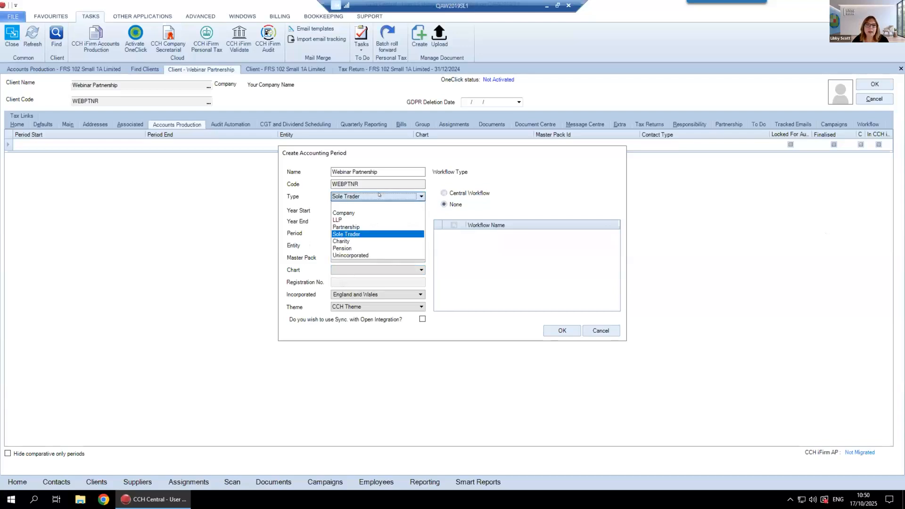
{"action": "left_click", "coordinate": [351, 254]}
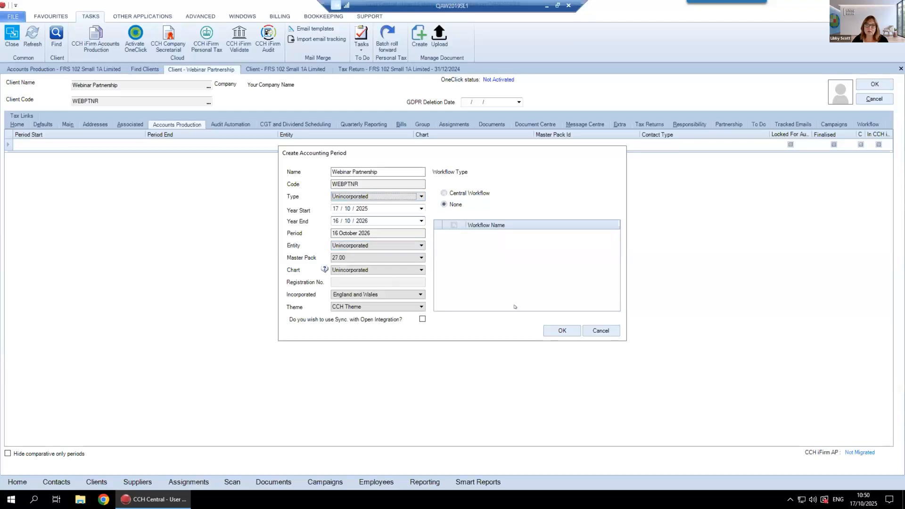
{"action": "left_click", "coordinate": [561, 330]}
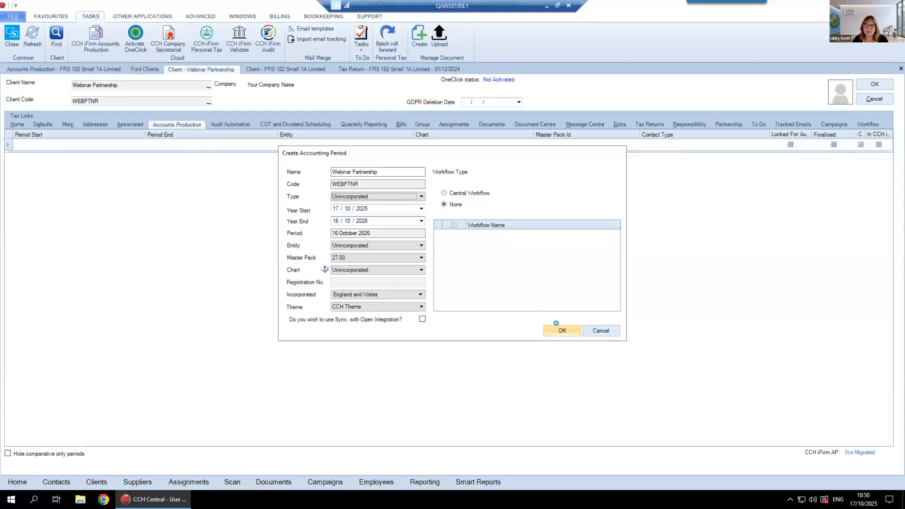
{"action": "left_click", "coordinate": [520, 282]}
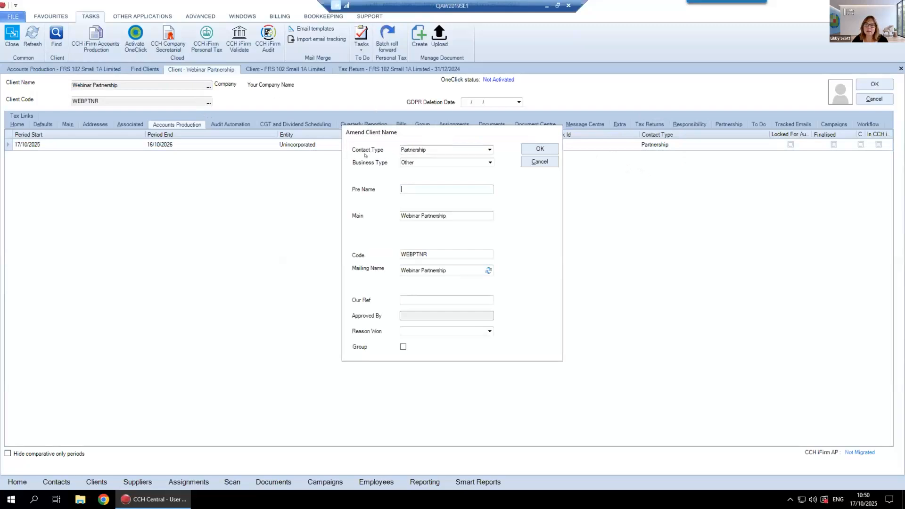
Review the contact type options in Webinar Partnership's client name details and close them without changes
{"action": "left_click", "coordinate": [489, 150]}
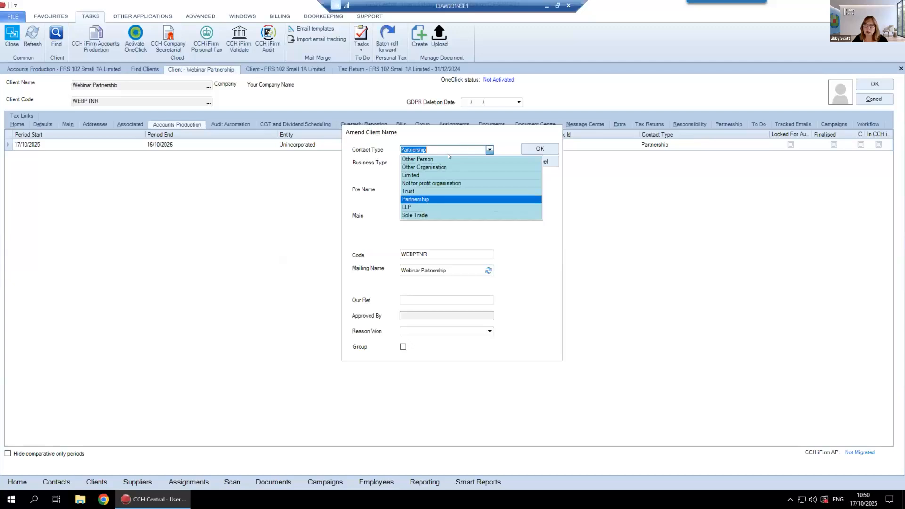
{"action": "left_click", "coordinate": [488, 149]}
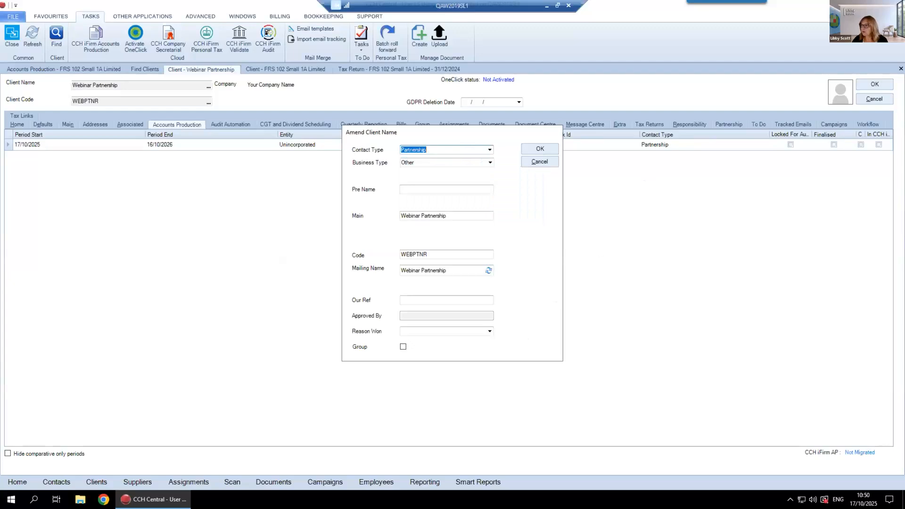
{"action": "left_click", "coordinate": [526, 162]}
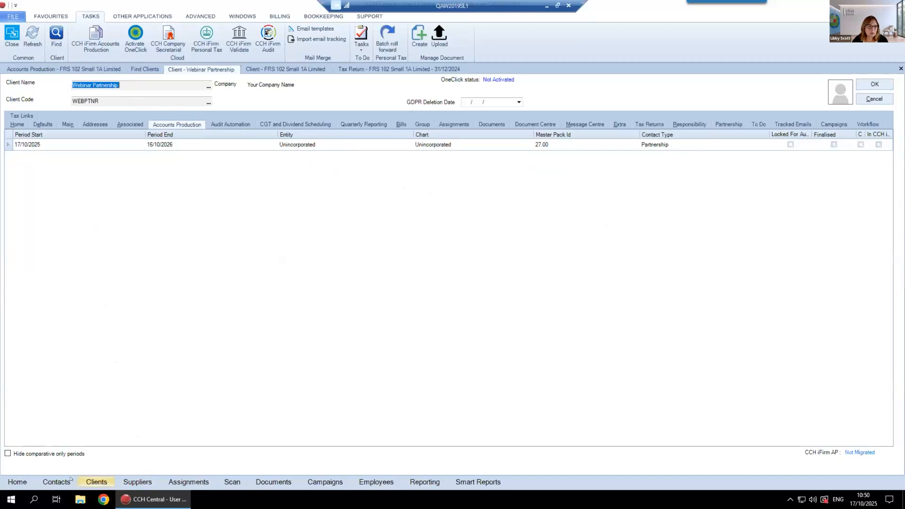
Search the clients for "old" and open the client record OLD
{"action": "left_click", "coordinate": [96, 482]}
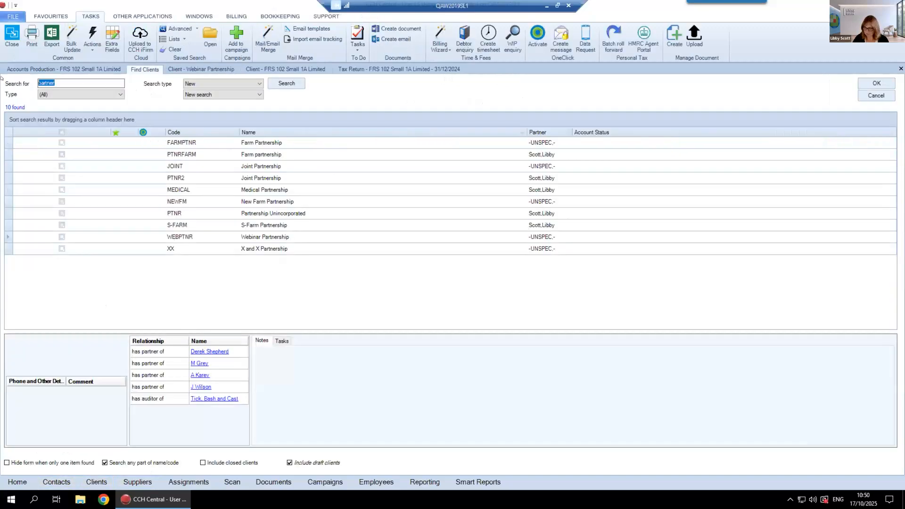
{"action": "type", "text": "old"}
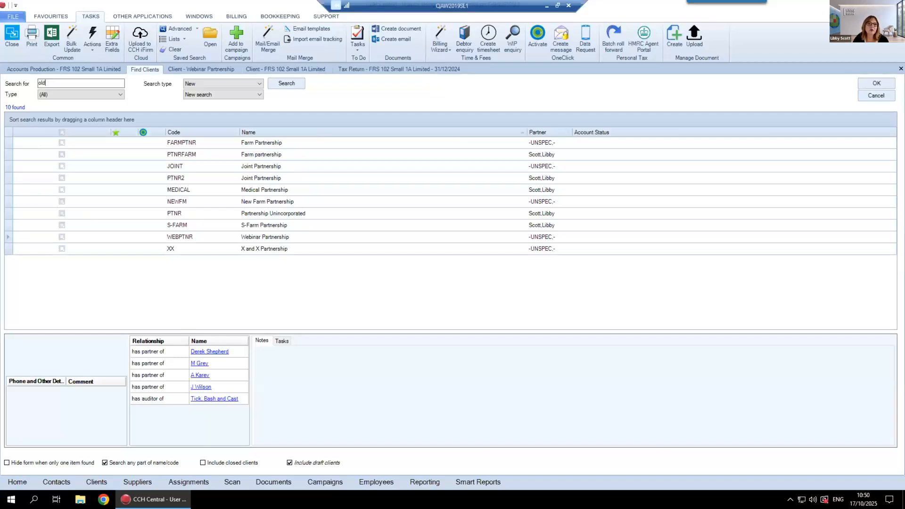
{"action": "key", "text": "Return"}
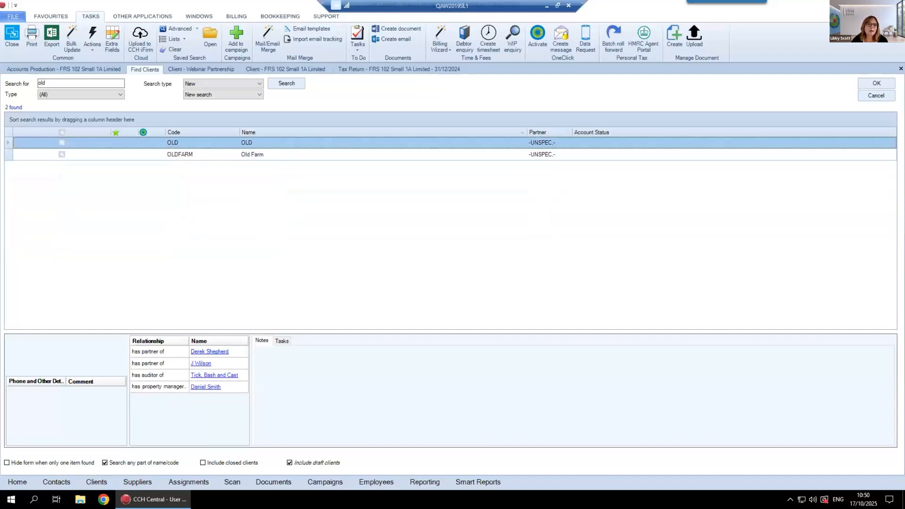
{"action": "double_click", "coordinate": [269, 142]}
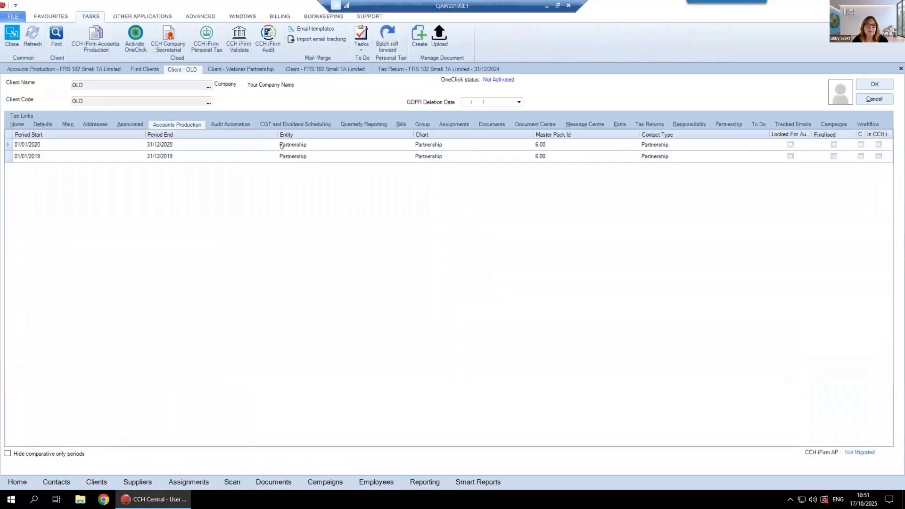
Open OLD's accounting period ending 31/12/2020 and try to run its year end
{"action": "double_click", "coordinate": [355, 147]}
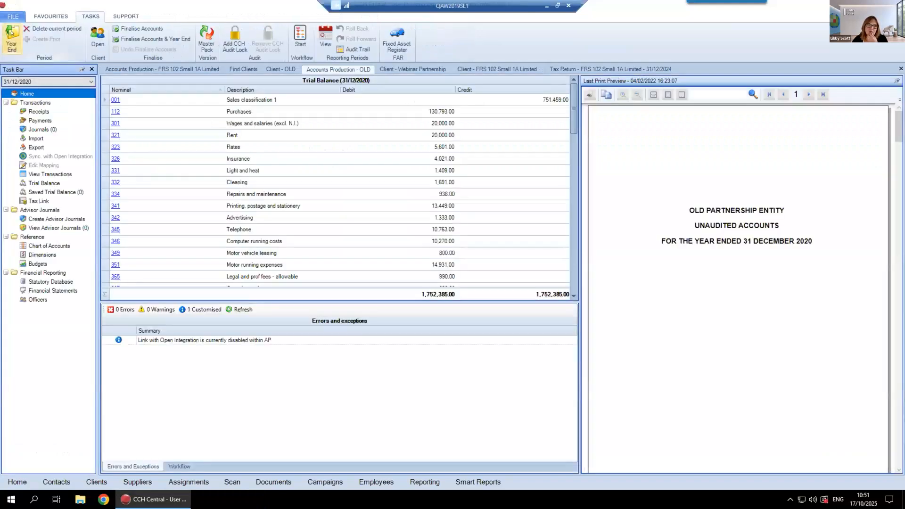
{"action": "left_click", "coordinate": [10, 32]}
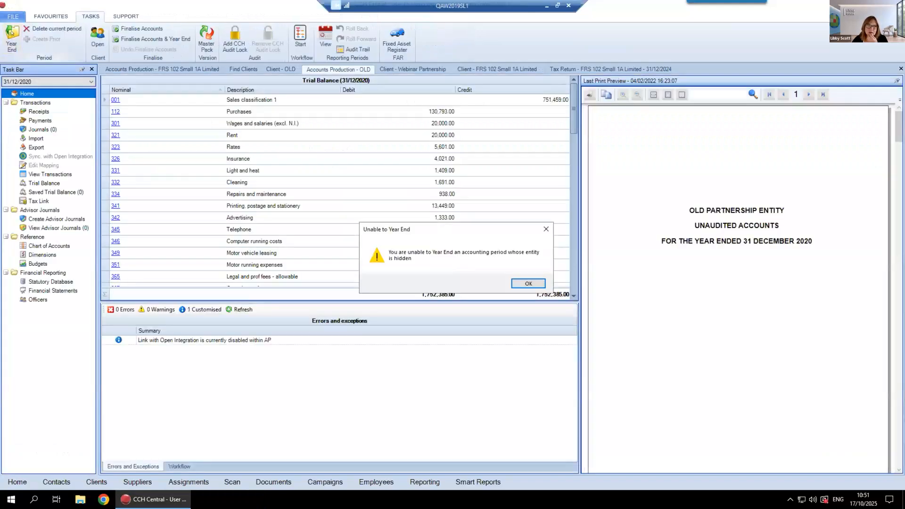
{"action": "left_click", "coordinate": [532, 284]}
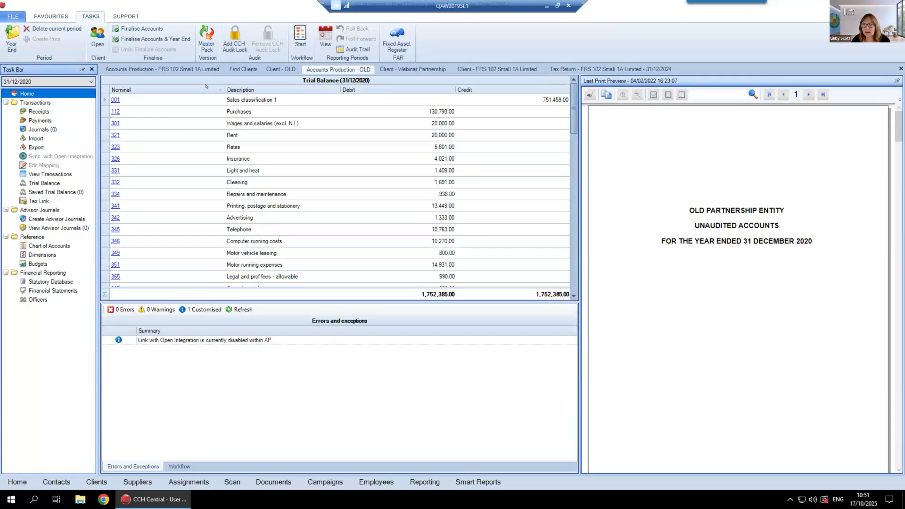
Unhide the Partnership entity in the accounts entity maintenance list and save the change
{"action": "left_click", "coordinate": [10, 18]}
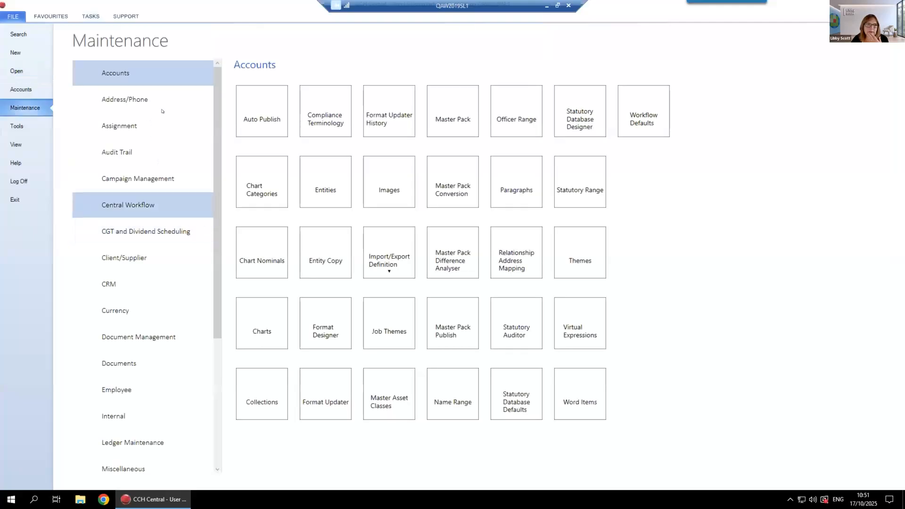
{"action": "left_click", "coordinate": [327, 189]}
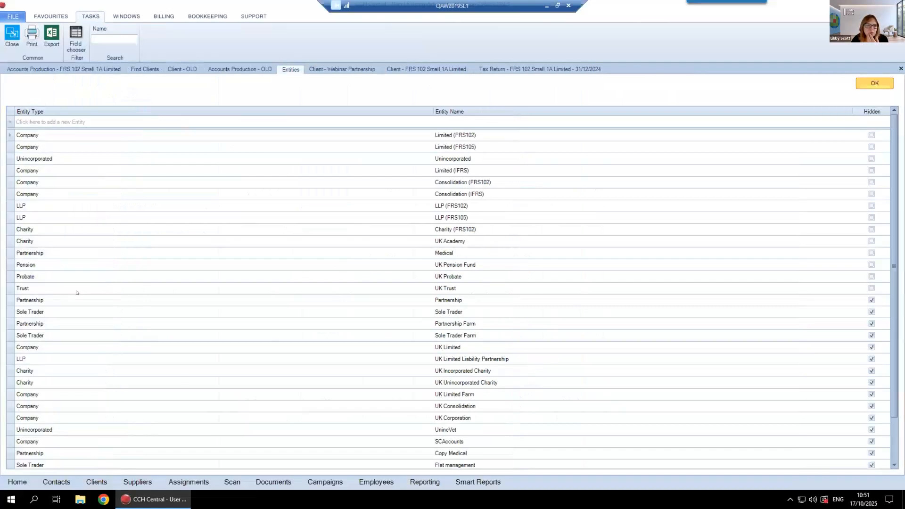
{"action": "left_click", "coordinate": [871, 300]}
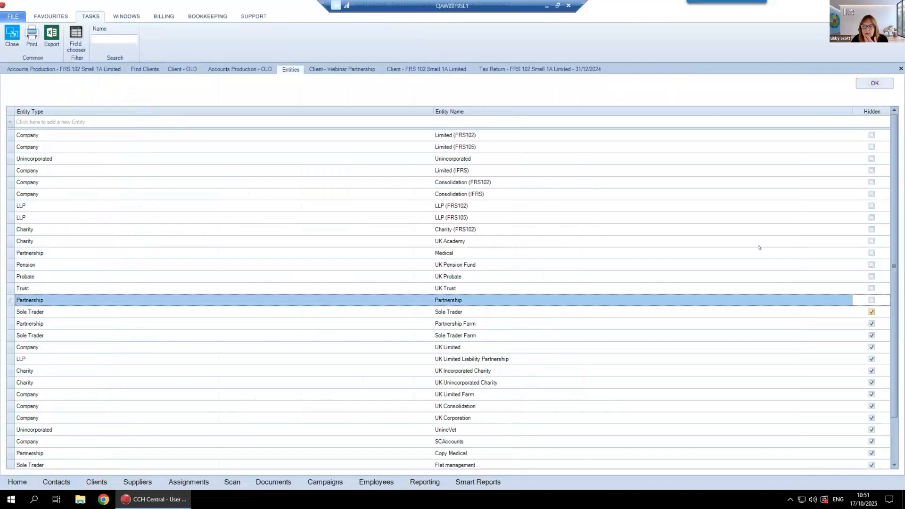
{"action": "left_click", "coordinate": [875, 83]}
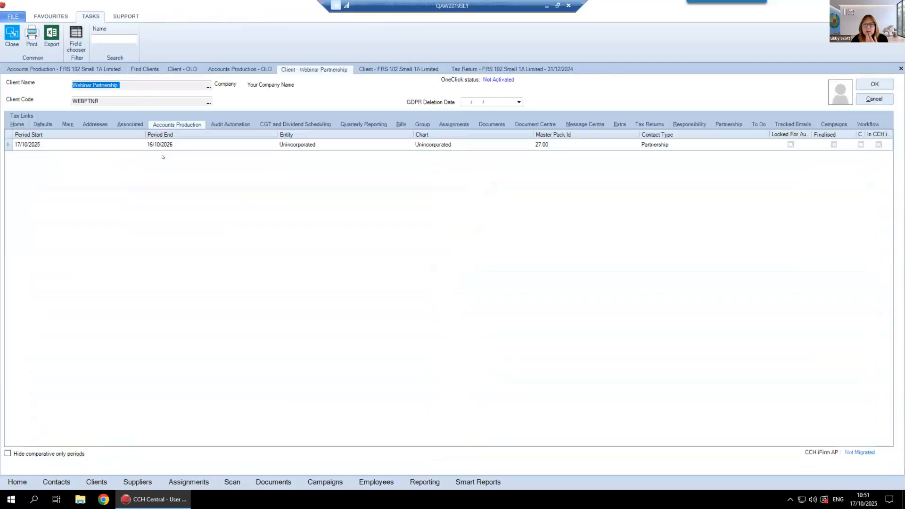
Try again to run the year end for OLD's 31/12/2020 period, and close its accounts production window
{"action": "left_click", "coordinate": [240, 69]}
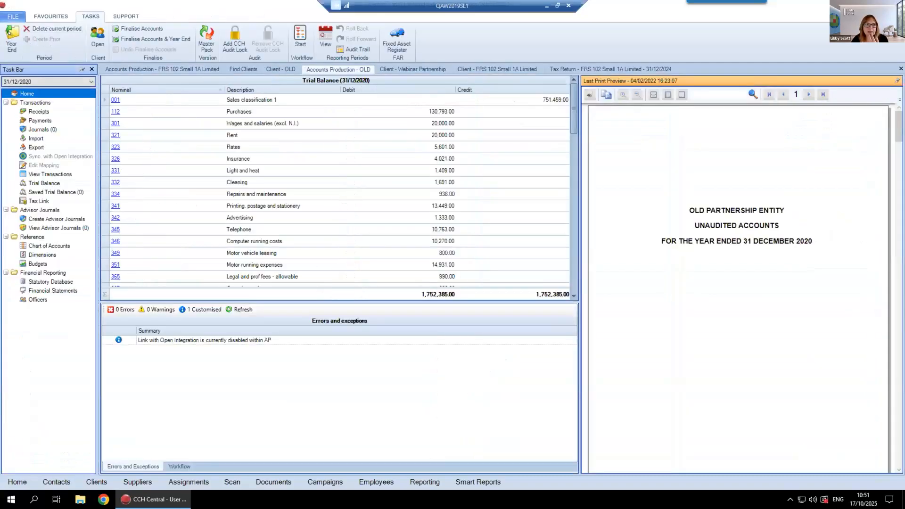
{"action": "left_click", "coordinate": [9, 32]}
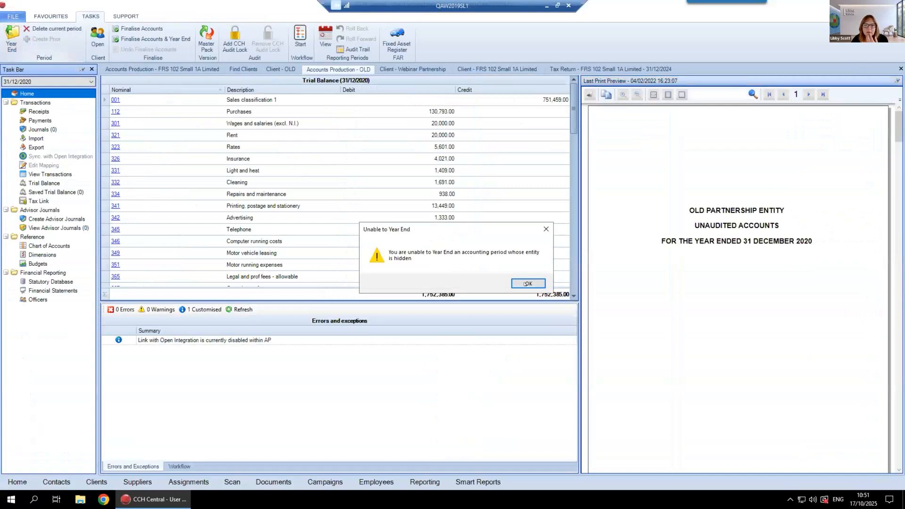
{"action": "left_click", "coordinate": [527, 284]}
{"action": "right_click", "coordinate": [371, 70]}
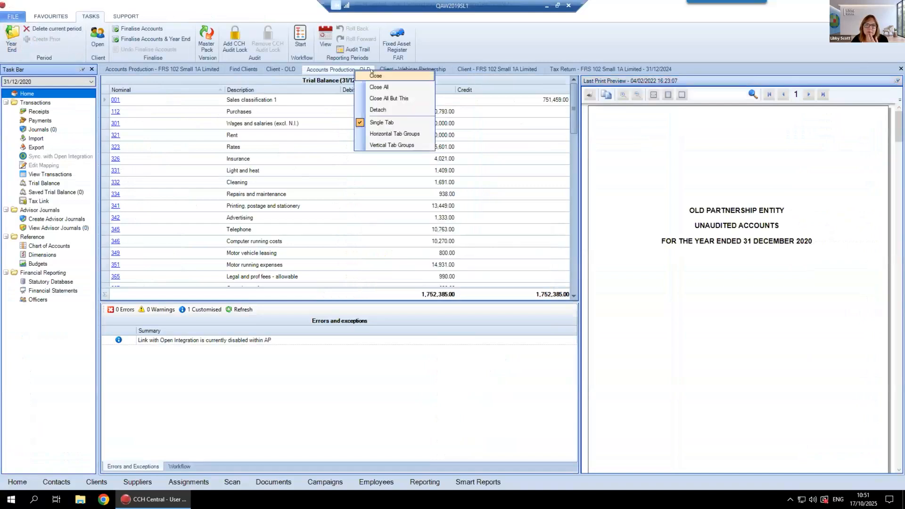
{"action": "left_click", "coordinate": [373, 76]}
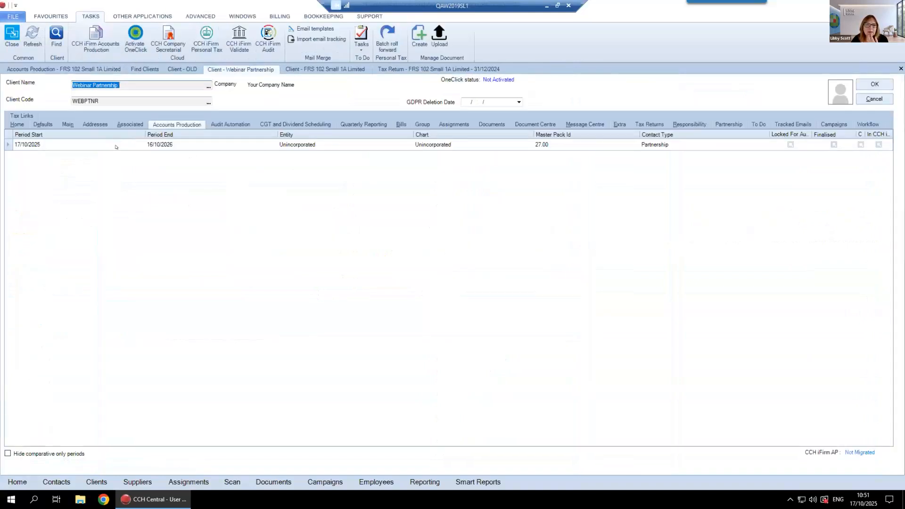
Open Webinar Partnership's accounting period ending 16/10/2026 and try to run its year end
{"action": "double_click", "coordinate": [116, 147]}
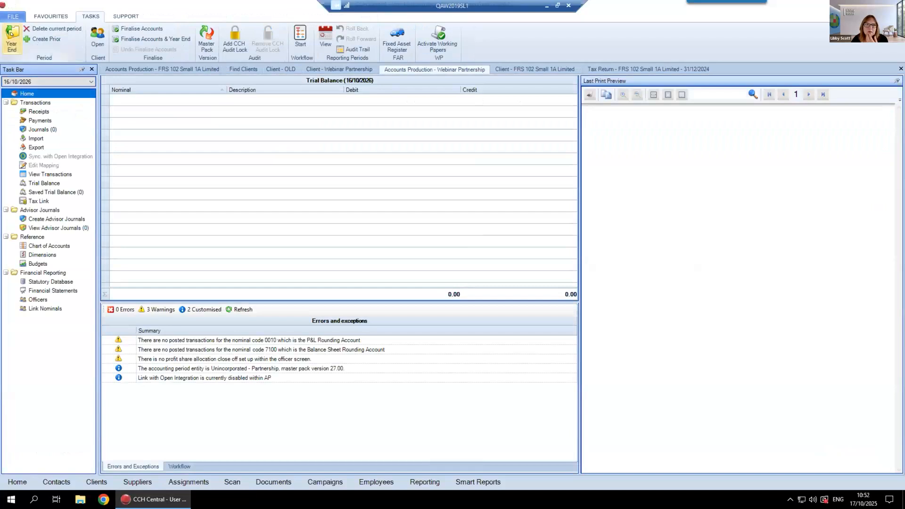
{"action": "left_click", "coordinate": [11, 34]}
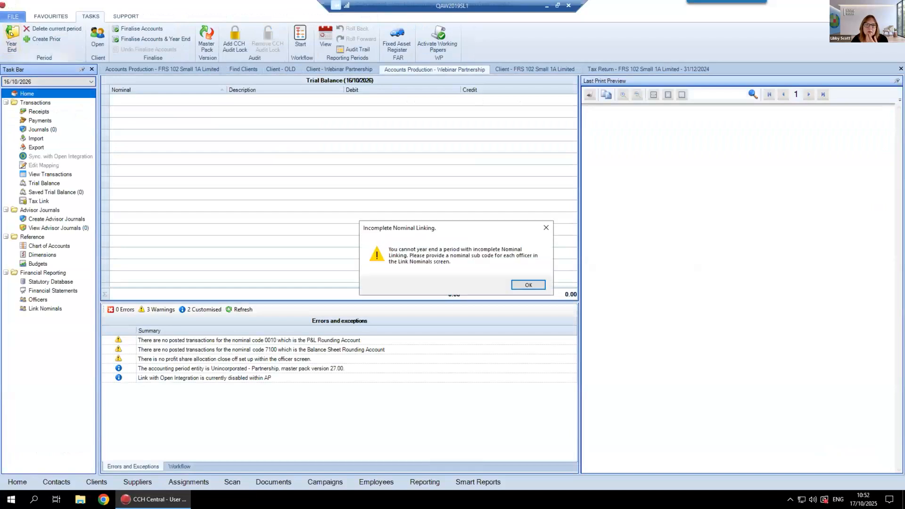
{"action": "left_click", "coordinate": [529, 284]}
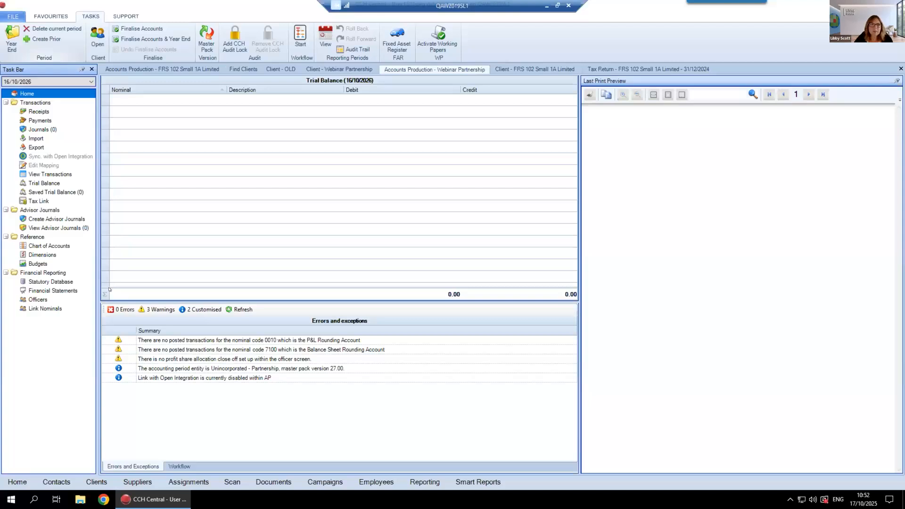
View the trial balance import options and the chart of accounts for Webinar Partnership's period
{"action": "left_click", "coordinate": [35, 138]}
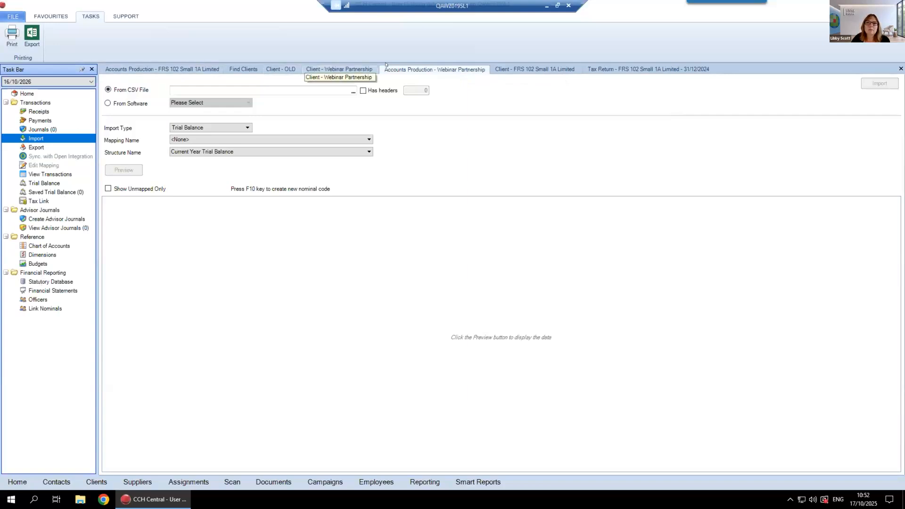
{"action": "left_click", "coordinate": [40, 245]}
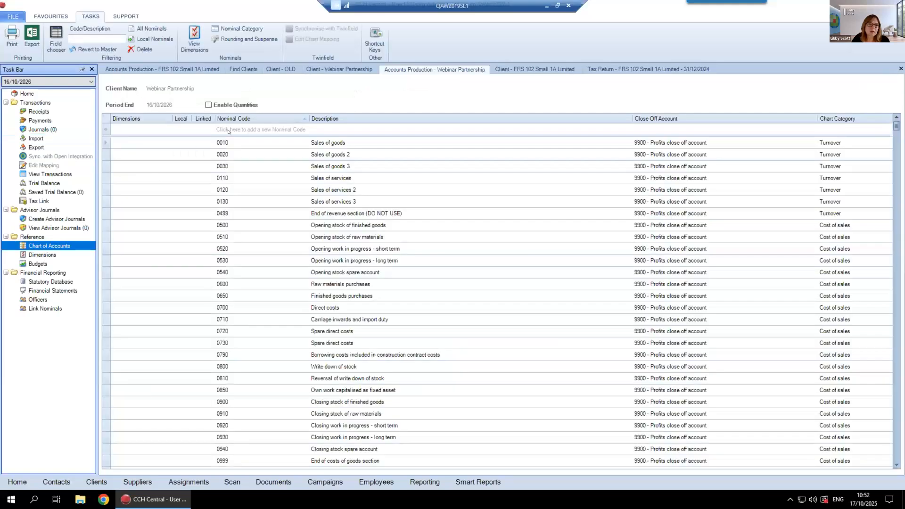